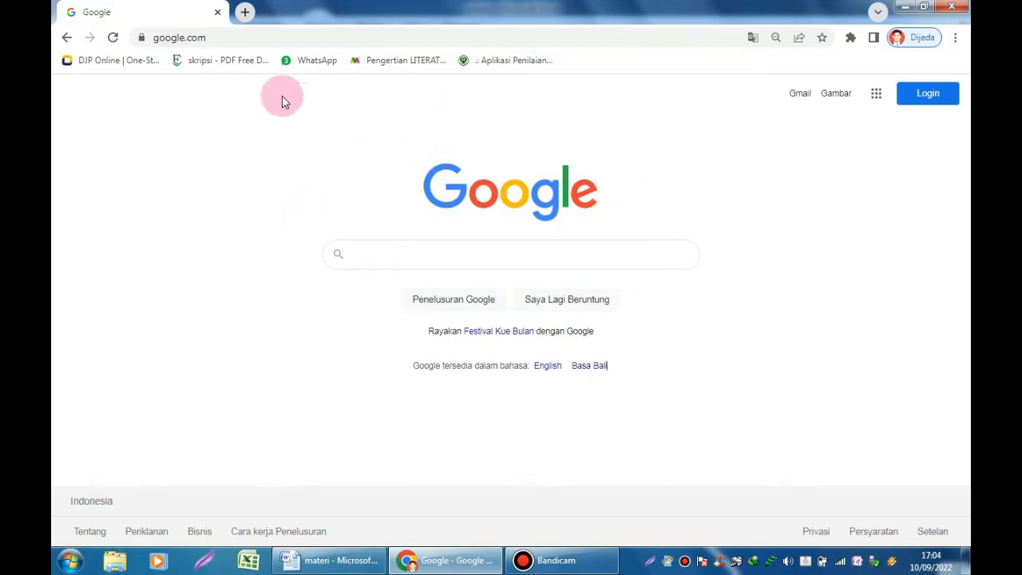
# Search for "blogger.com login" and open the "Login - Blogger.com" result
pyautogui.click(232, 39)
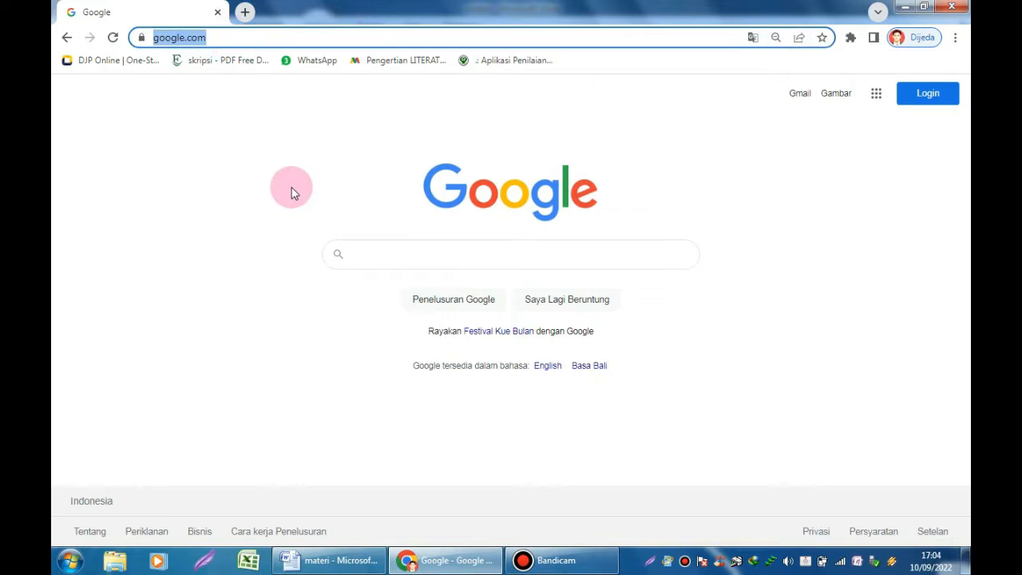
pyautogui.write('blogger')
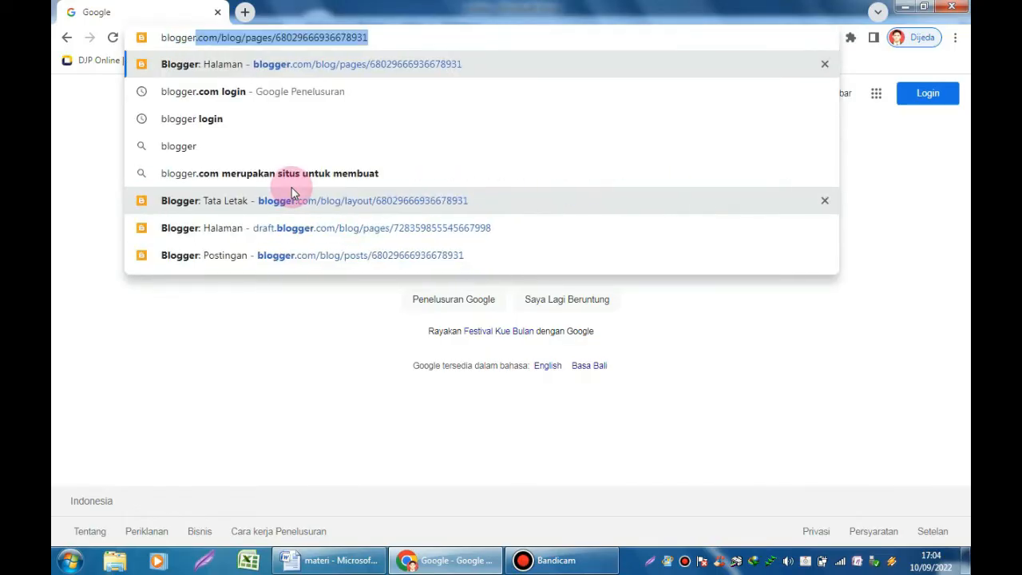
pyautogui.write('.com')
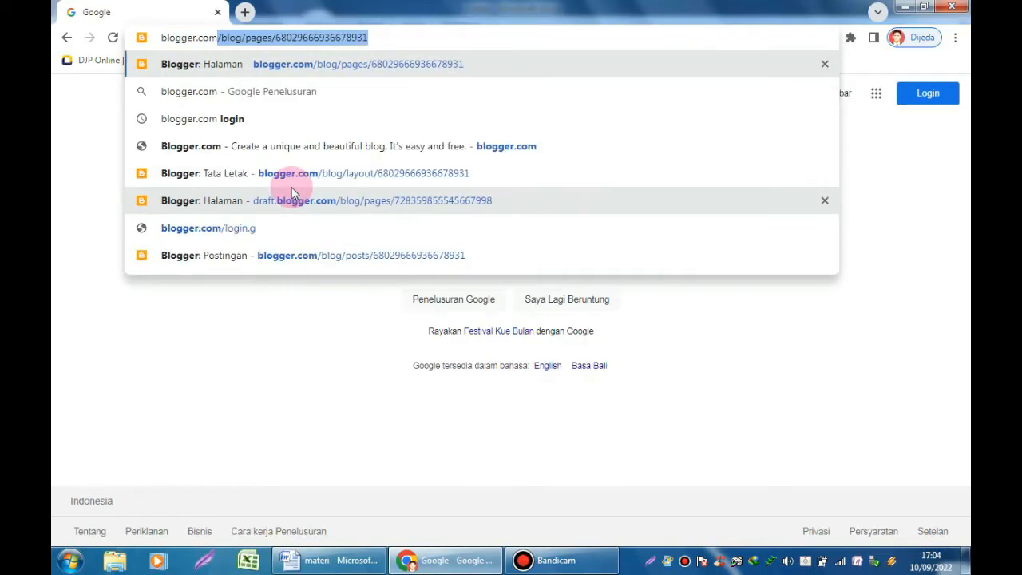
pyautogui.click(236, 118)
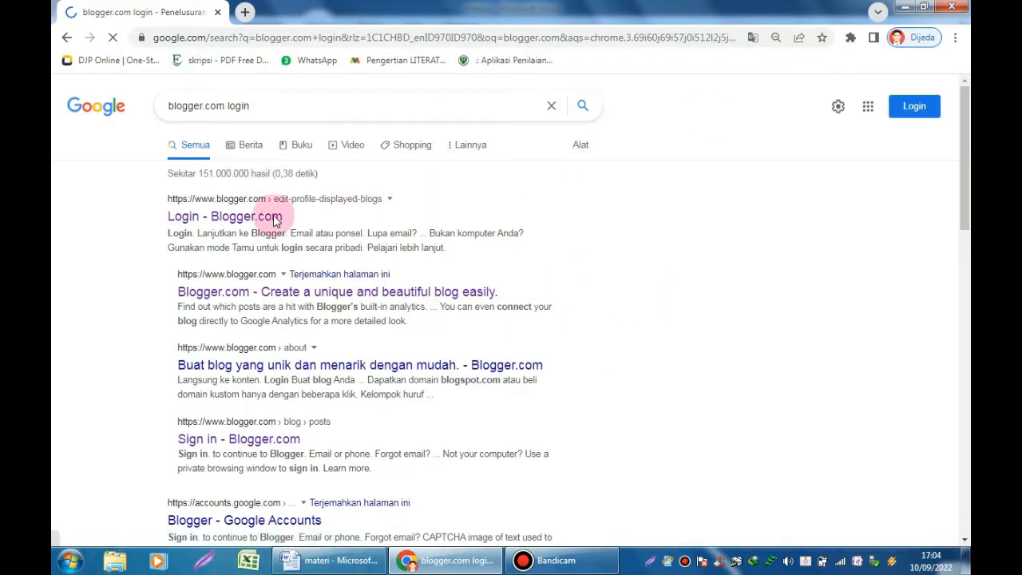
pyautogui.click(221, 223)
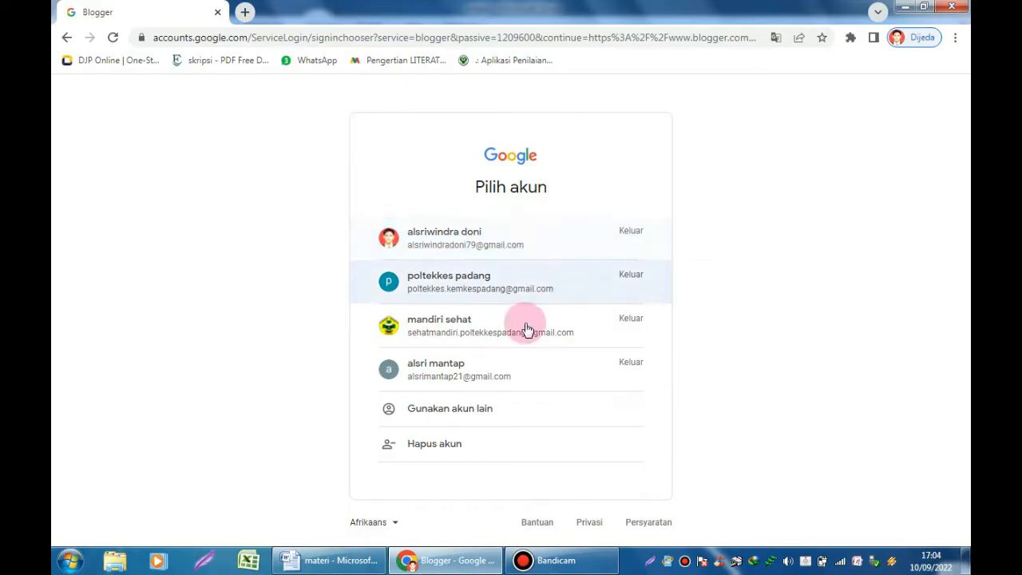
# Sign in with the last listed Google account by entering its password, and open the Blogger dashboard
pyautogui.click(466, 374)
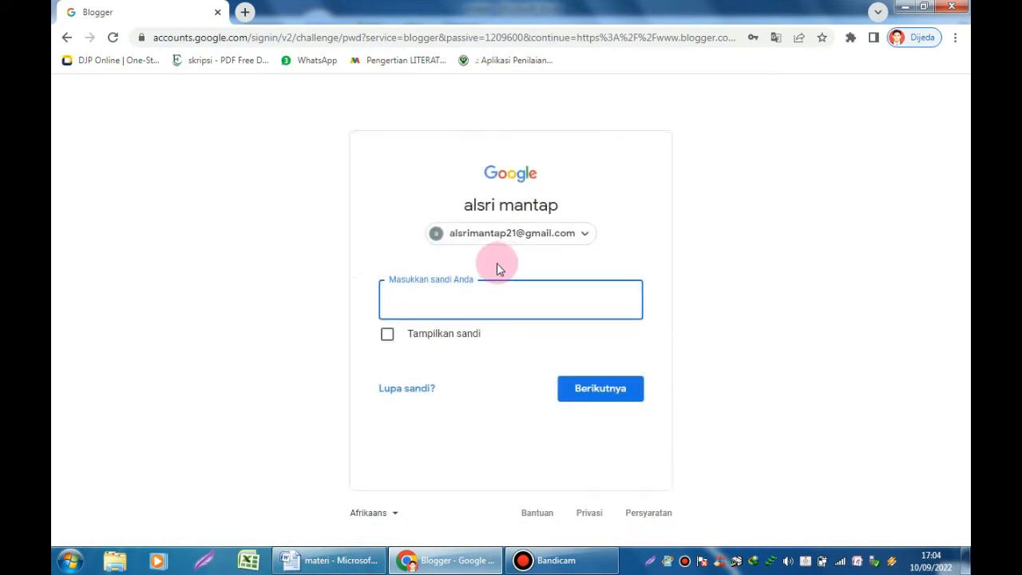
pyautogui.write('••••••••••')
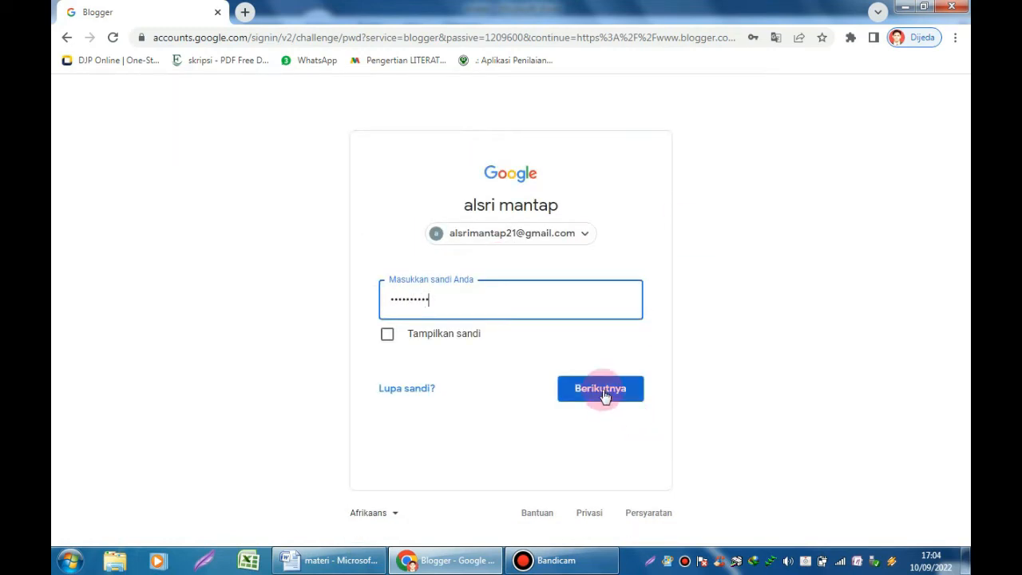
pyautogui.click(604, 395)
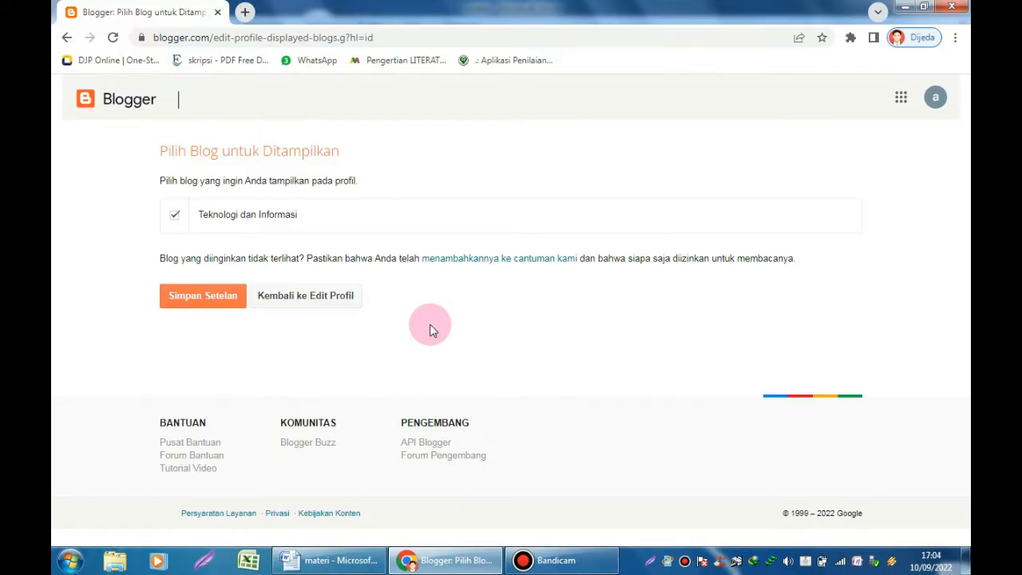
pyautogui.click(90, 104)
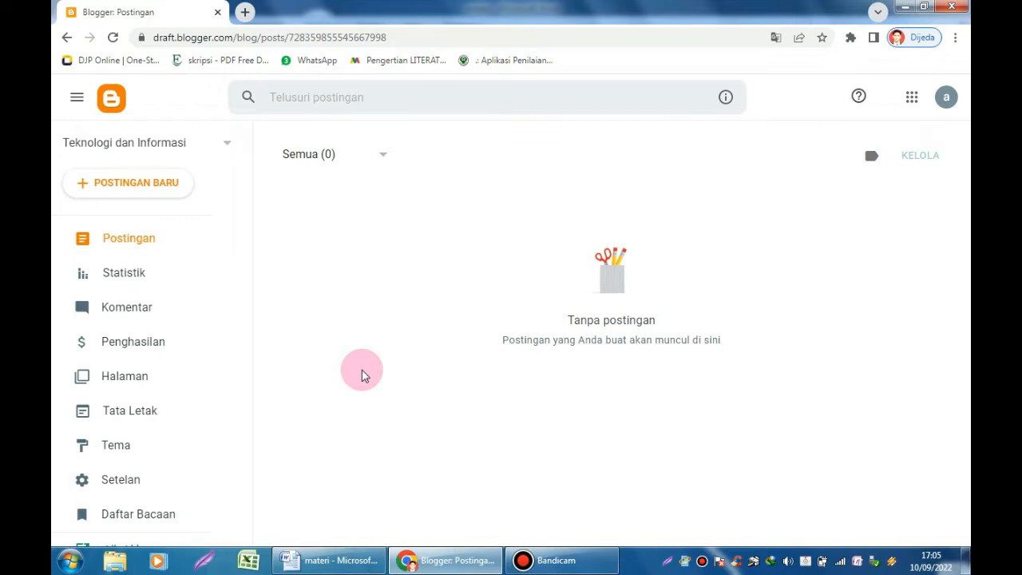
# Start a new blog and enter the title "Teknologi dan Informasi Tahun 2022"
pyautogui.click(215, 142)
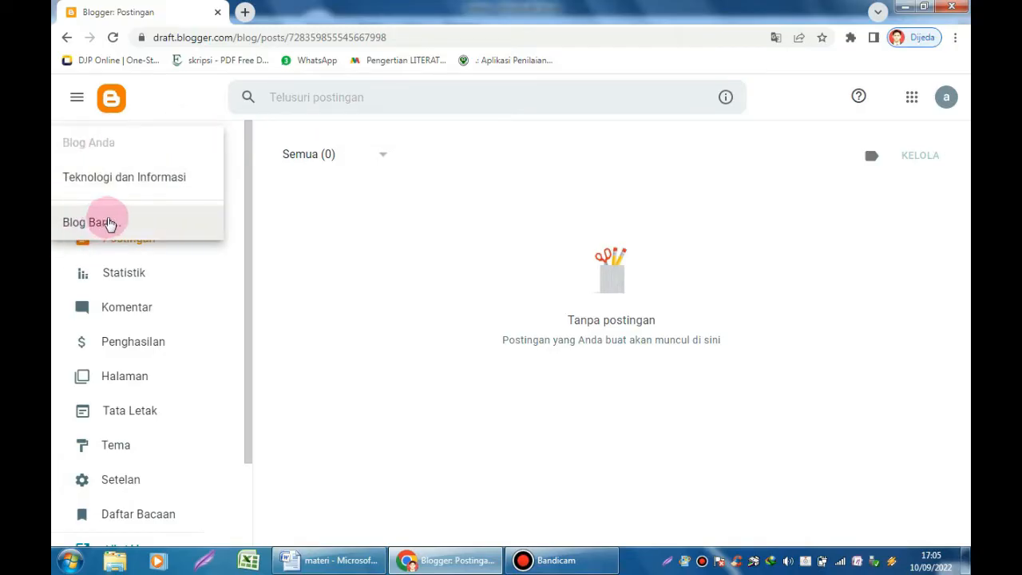
pyautogui.click(107, 224)
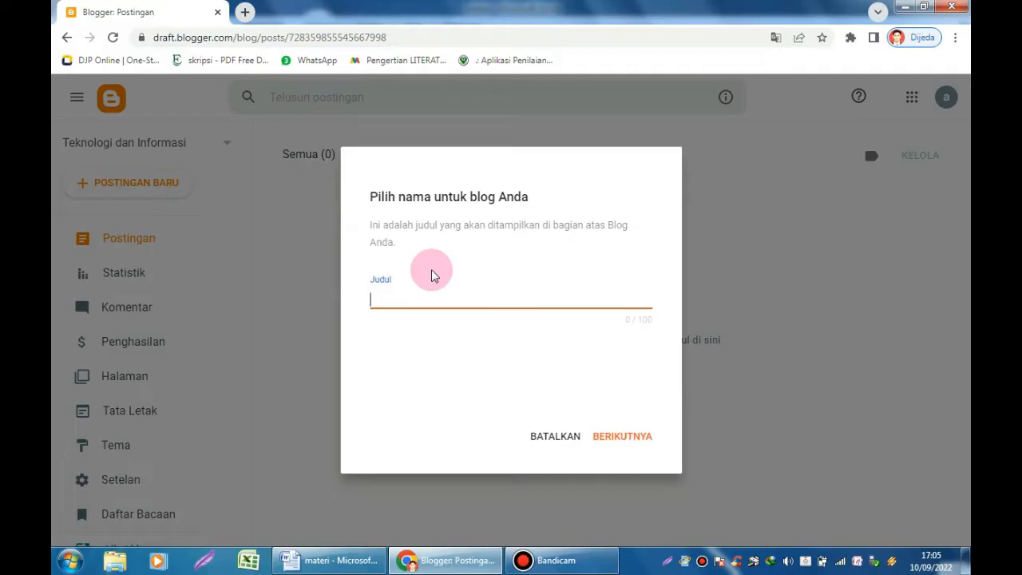
pyautogui.write('Teknologi ')
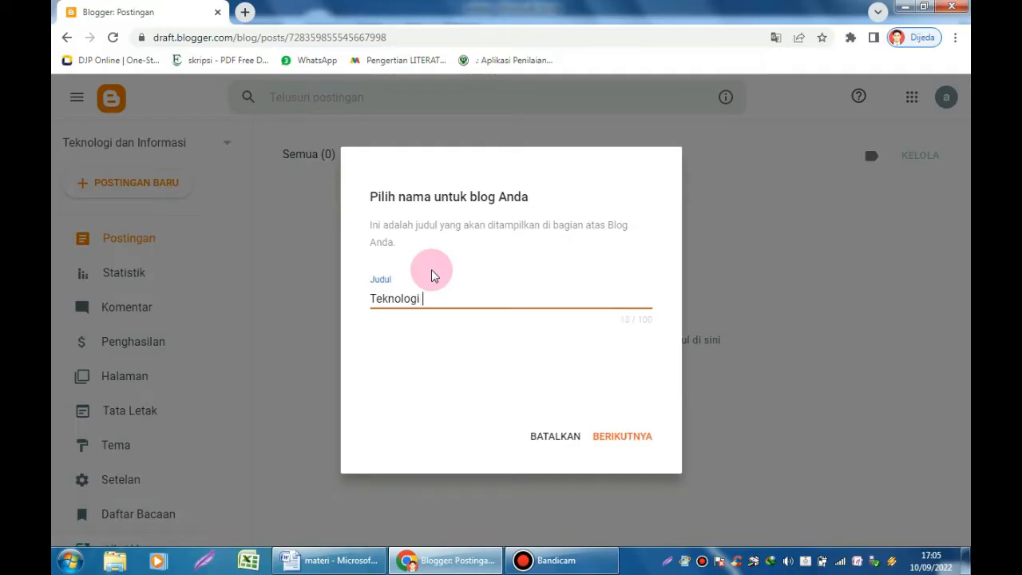
pyautogui.write('dan Informasi T')
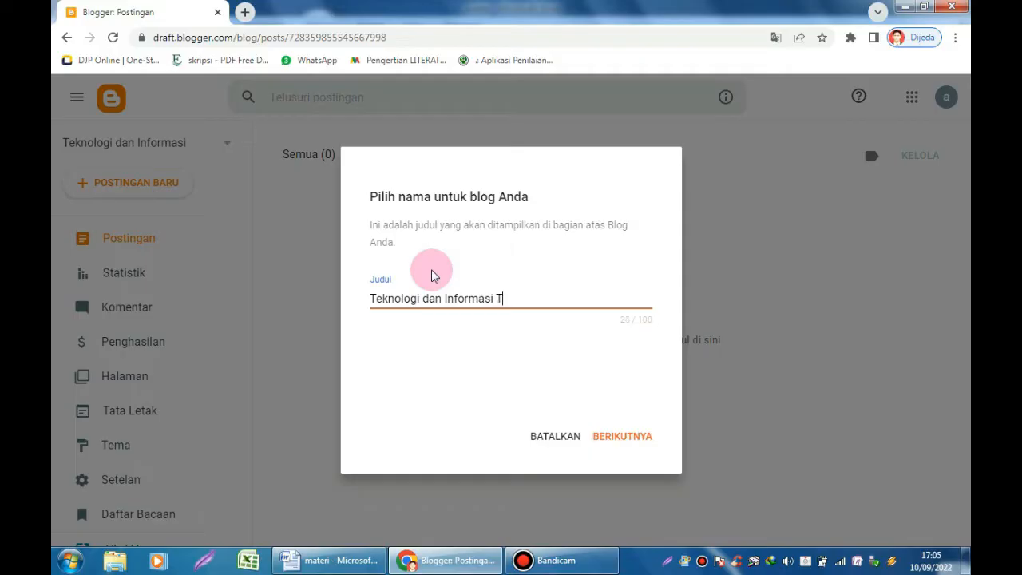
pyautogui.write('ahun 2022')
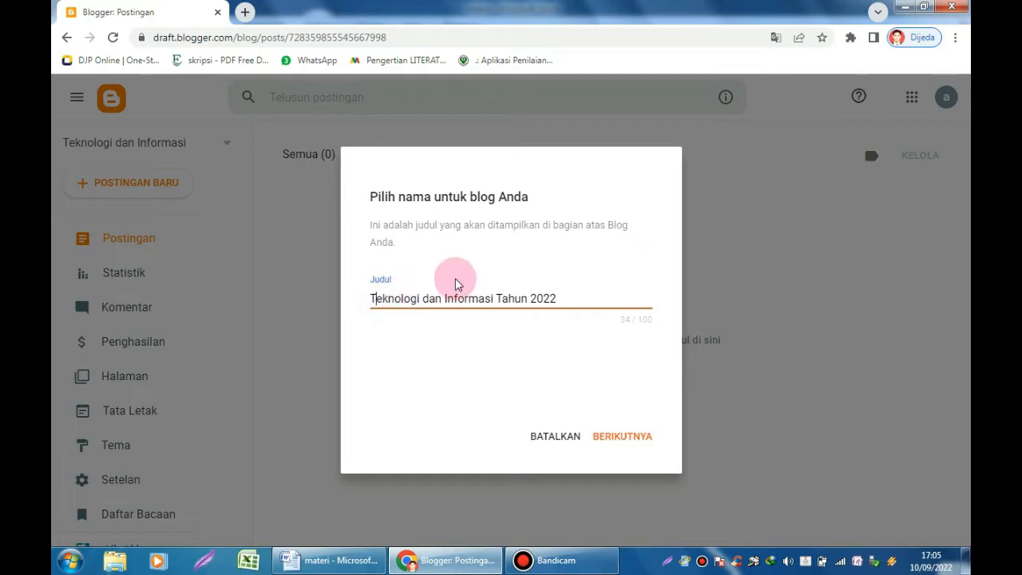
# Replace the first word of the blog title with "TEKNOLOGI" in capitals
pyautogui.write('EKNOLOGI')
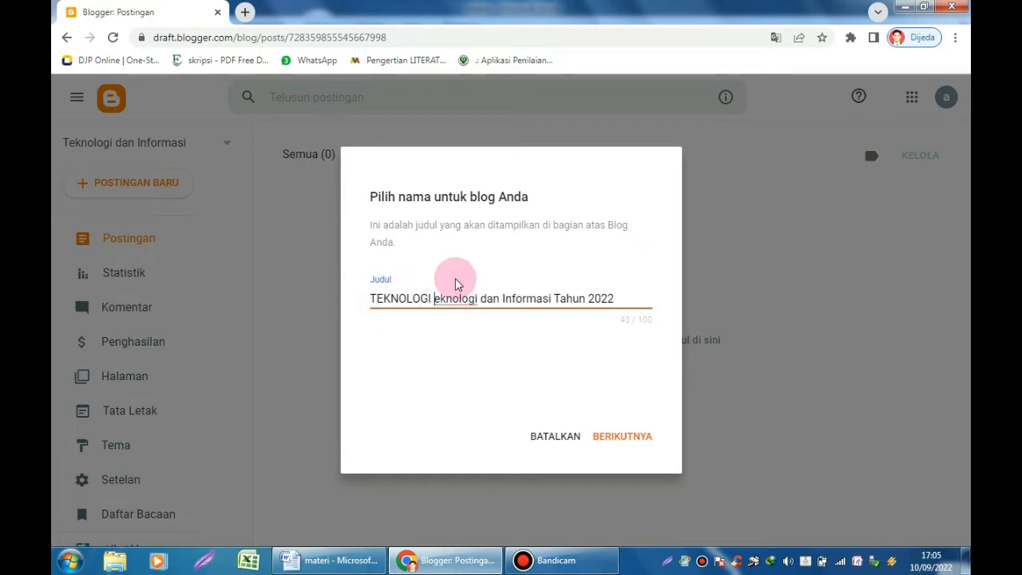
pyautogui.press('Delete')
pyautogui.press('Delete')
pyautogui.press('Delete')
pyautogui.press('Delete')
pyautogui.press('Delete')
pyautogui.press('Delete')
pyautogui.press('Delete')
pyautogui.press('Delete')
pyautogui.press('Delete')
pyautogui.press('Delete')
pyautogui.press('Delete')
pyautogui.press('Delete')
pyautogui.press('Delete')
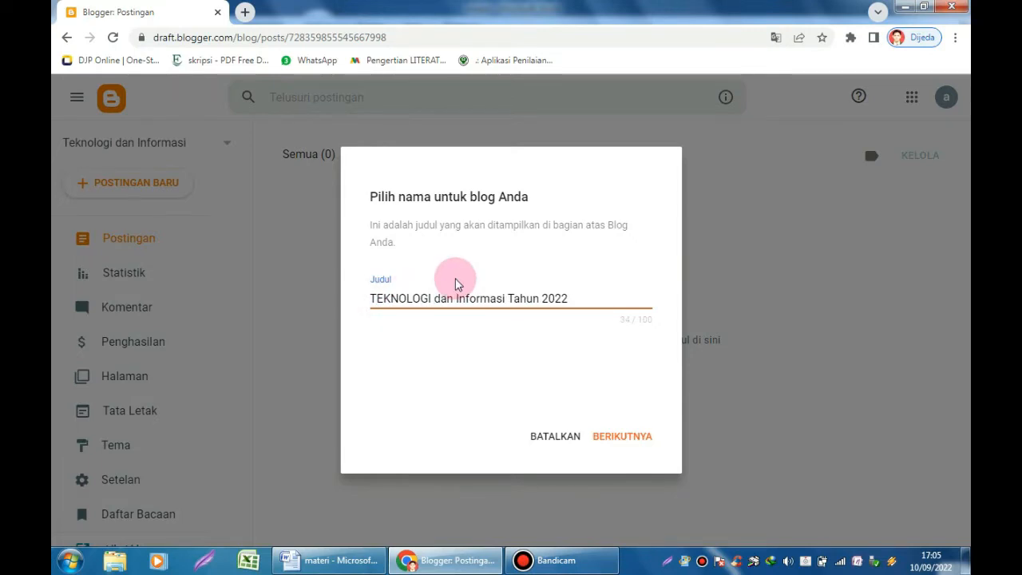
# Replace "dan Informasi" in the blog title with "DAN INFORMASI" in capitals
pyautogui.write('DAN  ')
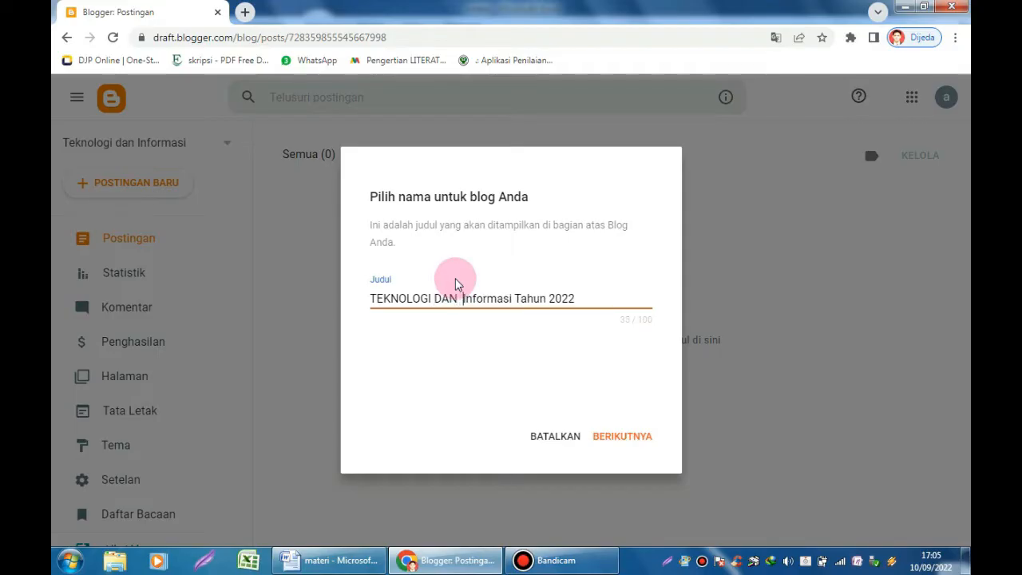
pyautogui.write('INFORMSI')
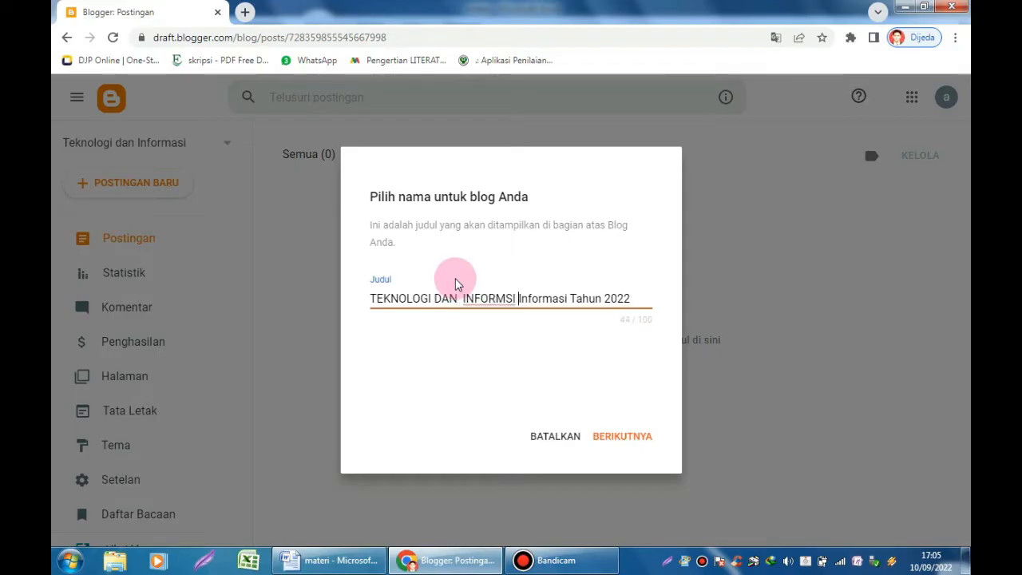
pyautogui.press('BackSpace')
pyautogui.press('BackSpace')
pyautogui.press('BackSpace')
pyautogui.write('ASI')
pyautogui.press('Delete')
pyautogui.press('Delete')
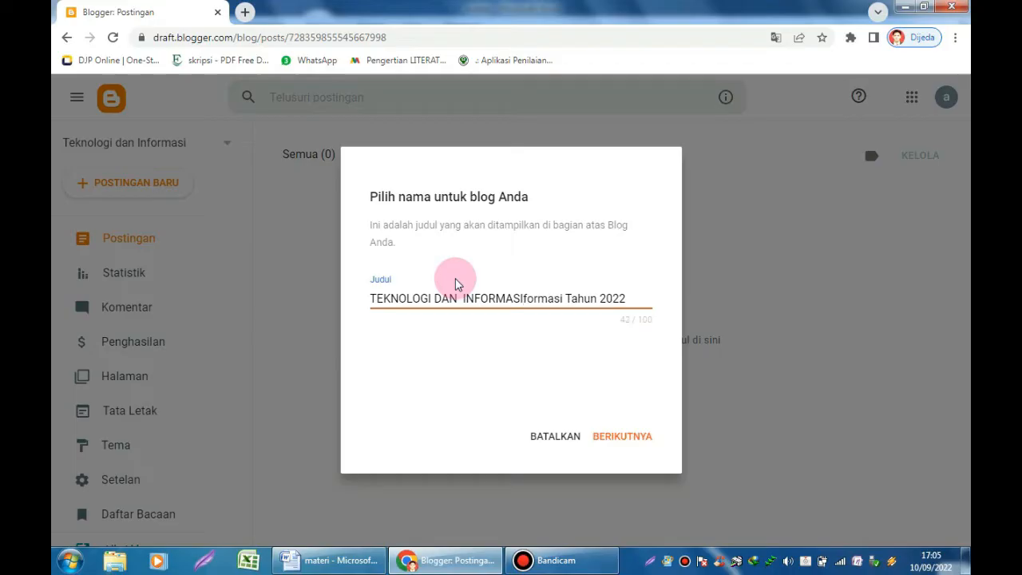
pyautogui.press('Delete')
pyautogui.press('Delete')
pyautogui.press('Delete')
pyautogui.press('Delete')
pyautogui.press('Delete')
pyautogui.press('Delete')
pyautogui.press('Delete')
pyautogui.press('Delete')
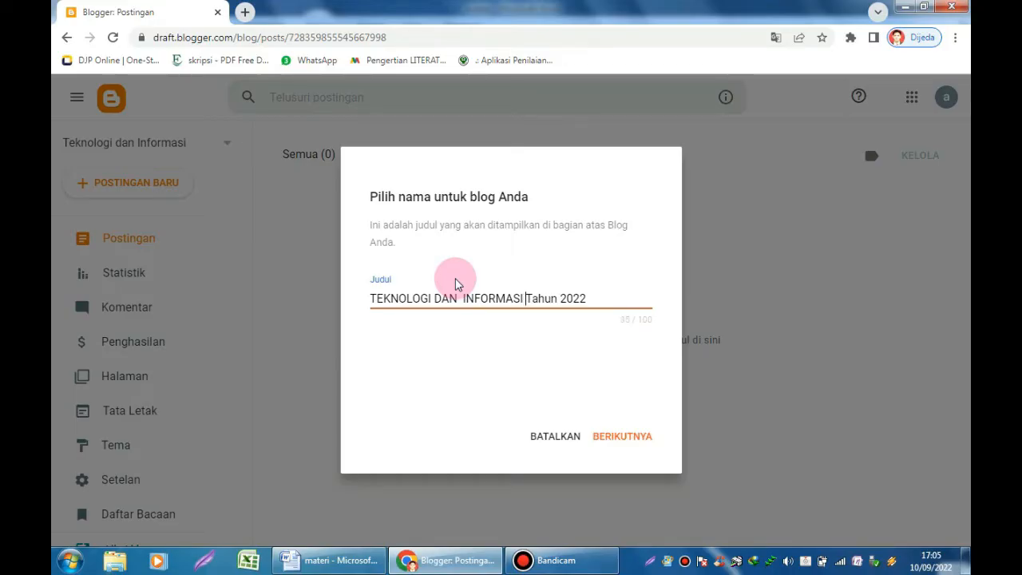
# Replace "Tahun" in the blog title with "TAHUN" and proceed to the blog address
pyautogui.write('TAHUN')
pyautogui.press('Delete')
pyautogui.press('Delete')
pyautogui.press('Delete')
pyautogui.press('Delete')
pyautogui.press('Delete')
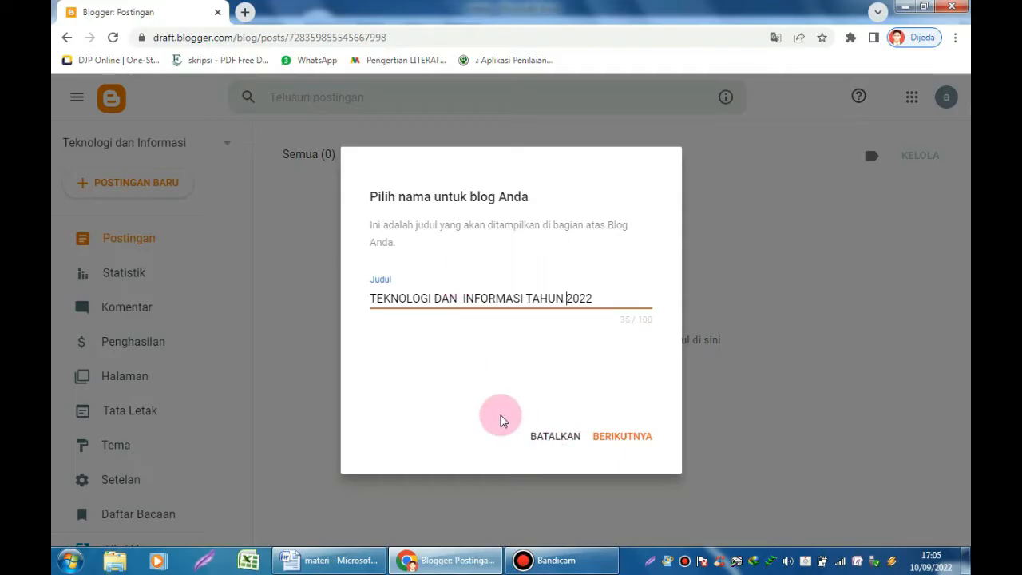
pyautogui.click(624, 437)
# Enter "tekonlogiinformasi2022" as the blog's blogspot.com address
pyautogui.click(411, 292)
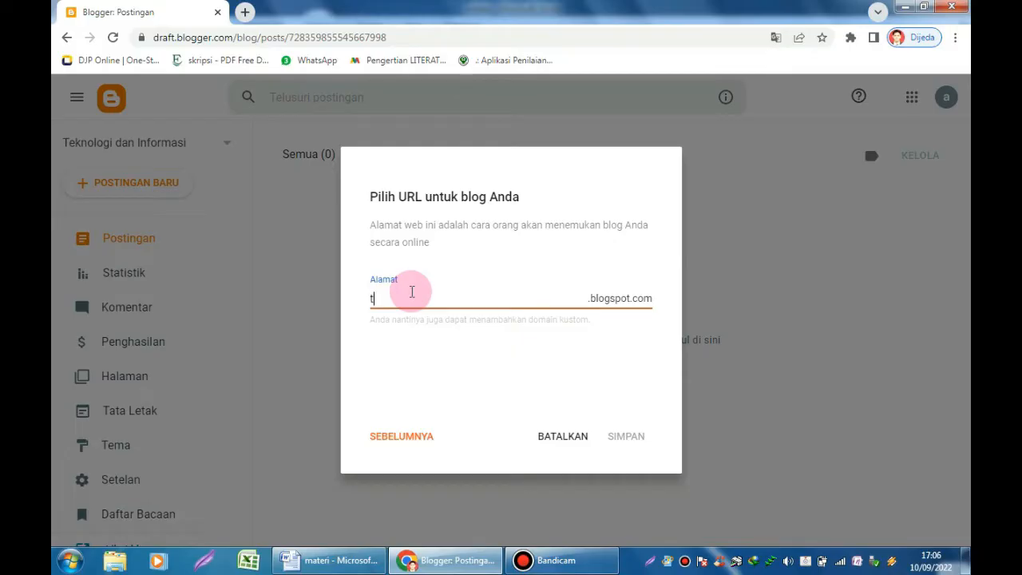
pyautogui.write('onlogiinfo')
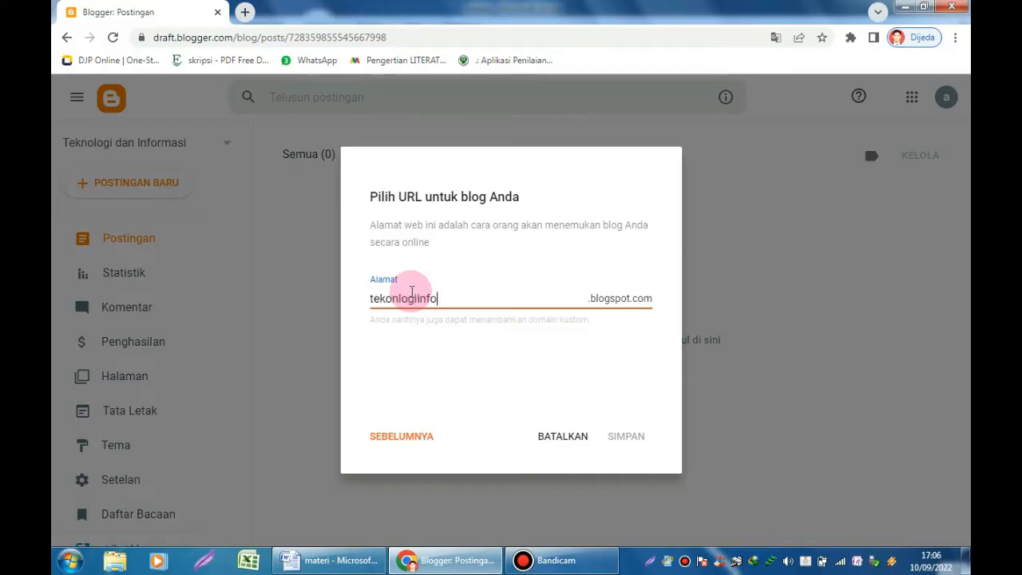
pyautogui.press('BackSpace')
pyautogui.press('BackSpace')
pyautogui.write('informasi2022')
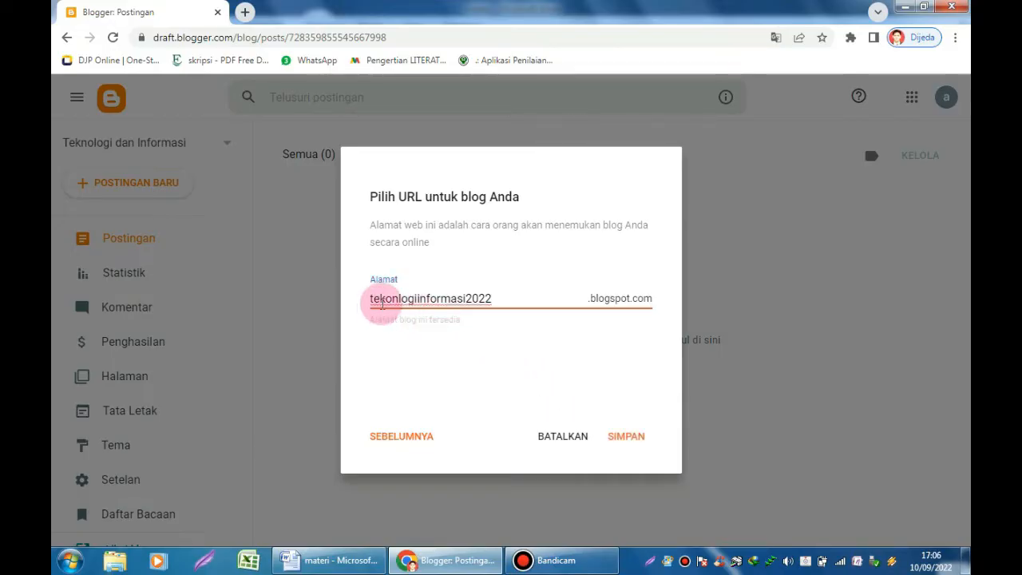
# Correct the misspelled blog address to "teknologiinformasi2022"
pyautogui.click(395, 293)
pyautogui.press('BackSpace')
pyautogui.press('Right')
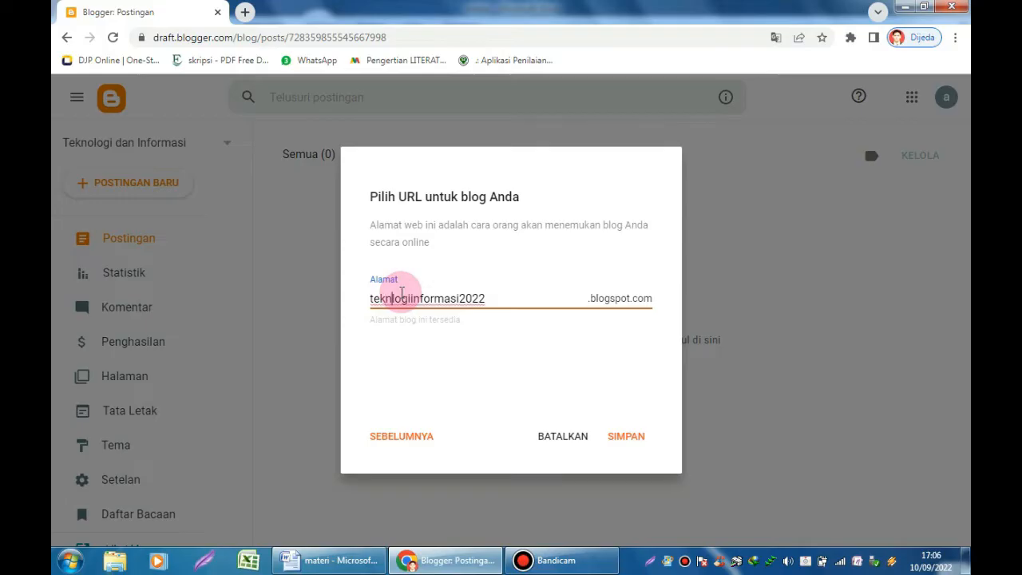
pyautogui.write('o')
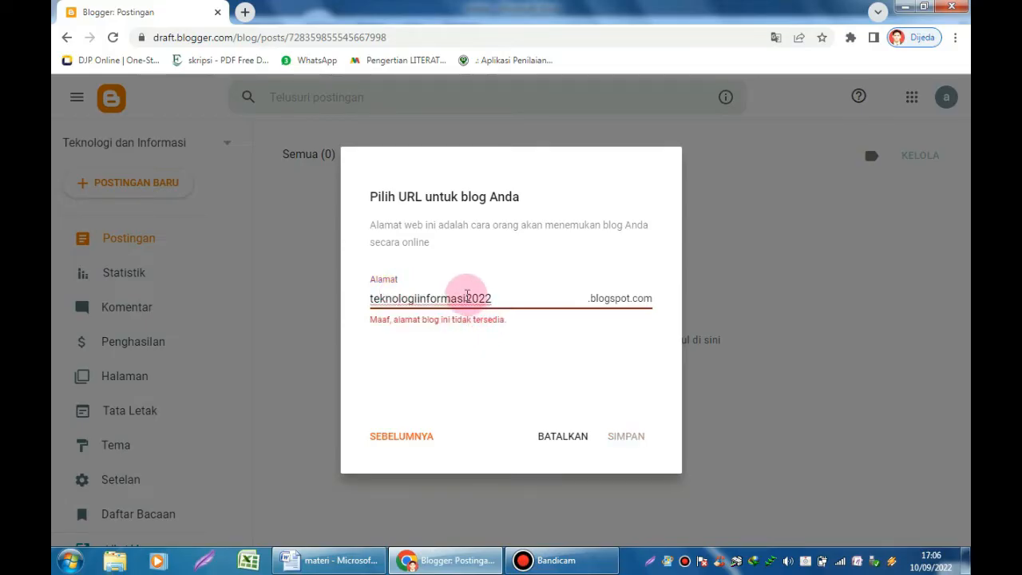
# Try the blog address with "tahun" inserted before 2022, and remove the word again
pyautogui.click(473, 297)
pyautogui.write('tahun')
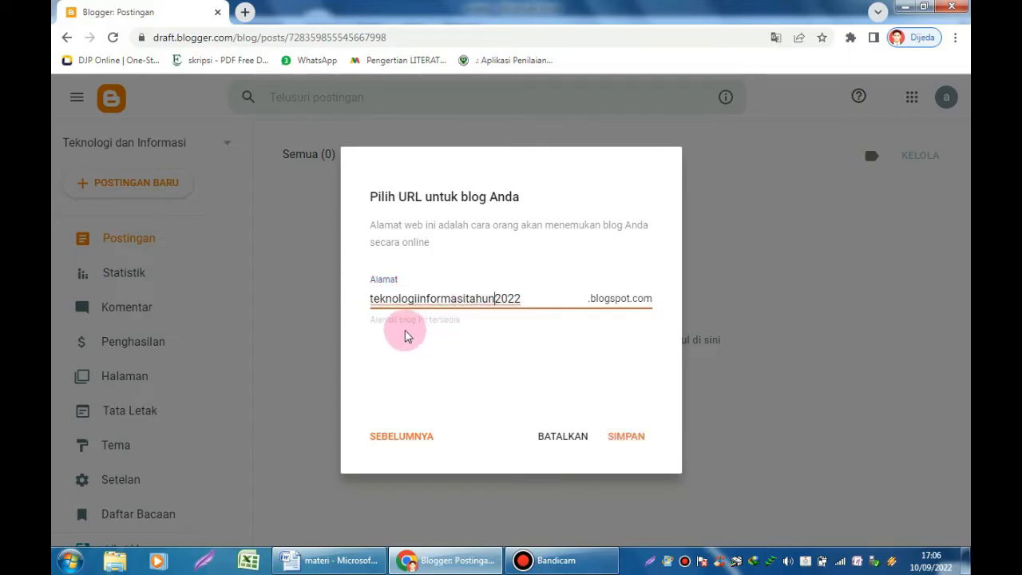
pyautogui.press('BackSpace')
pyautogui.press('BackSpace')
pyautogui.press('BackSpace')
pyautogui.press('BackSpace')
pyautogui.press('BackSpace')
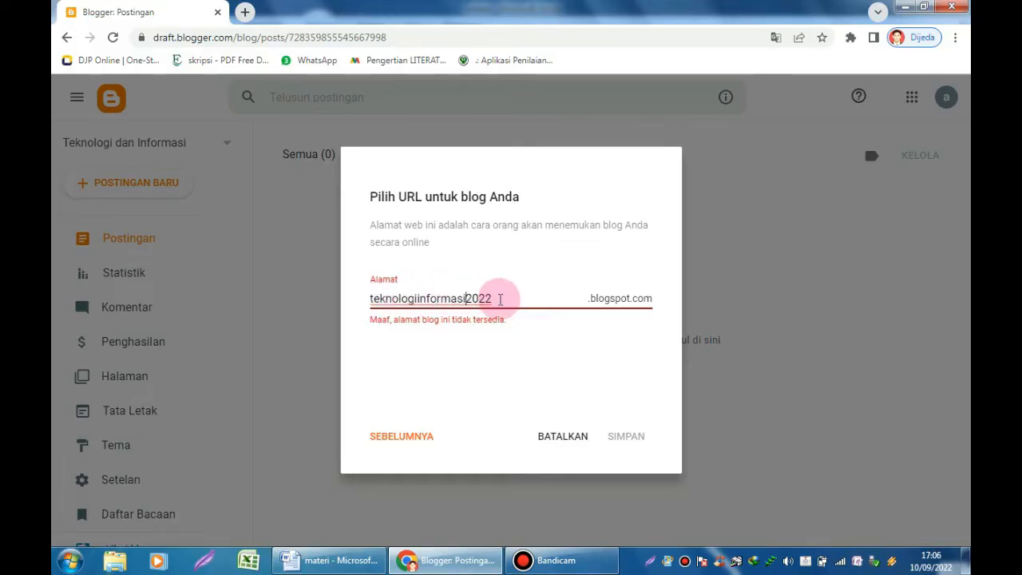
# Set the blog address to "teknologiinformasitahun2022", dismiss the Windows color scheme dialog, and save the new blog
pyautogui.write('tahun')
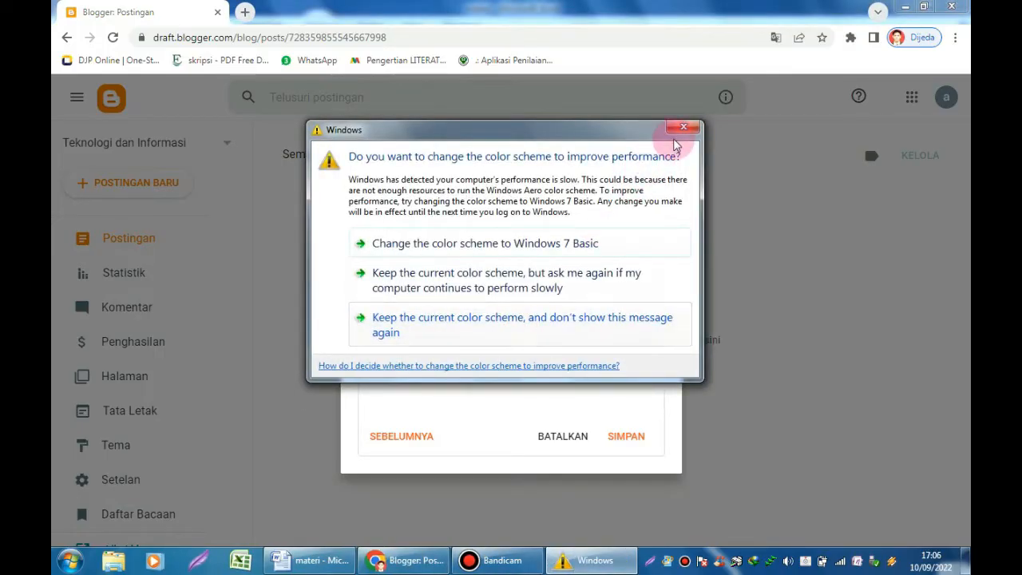
pyautogui.click(678, 126)
pyautogui.click(628, 438)
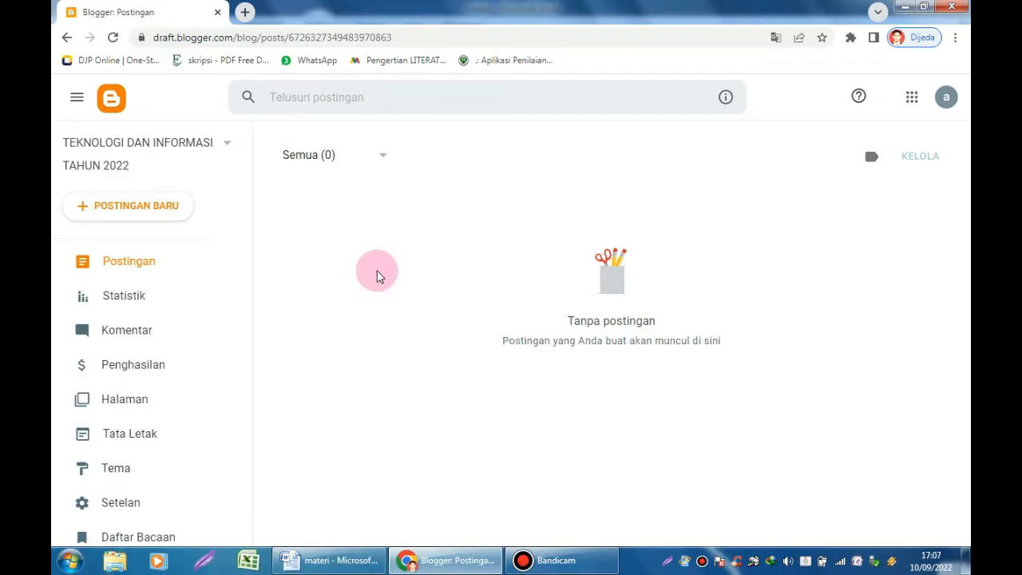
# Browse the blog's theme gallery and apply the Contempo Flamingo theme
pyautogui.scroll(-2, 156, 419)
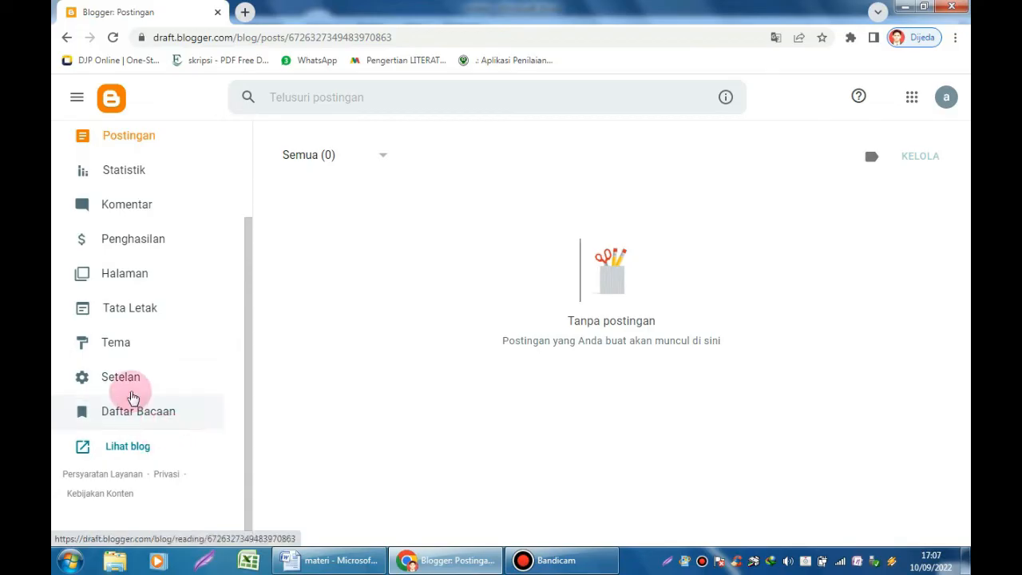
pyautogui.click(120, 350)
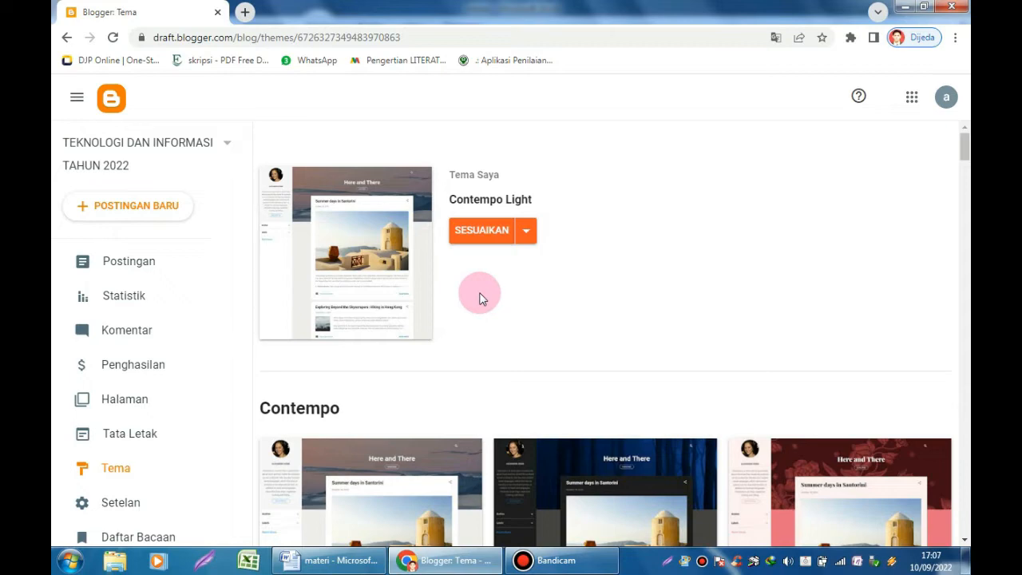
pyautogui.scroll(-4, 479, 294)
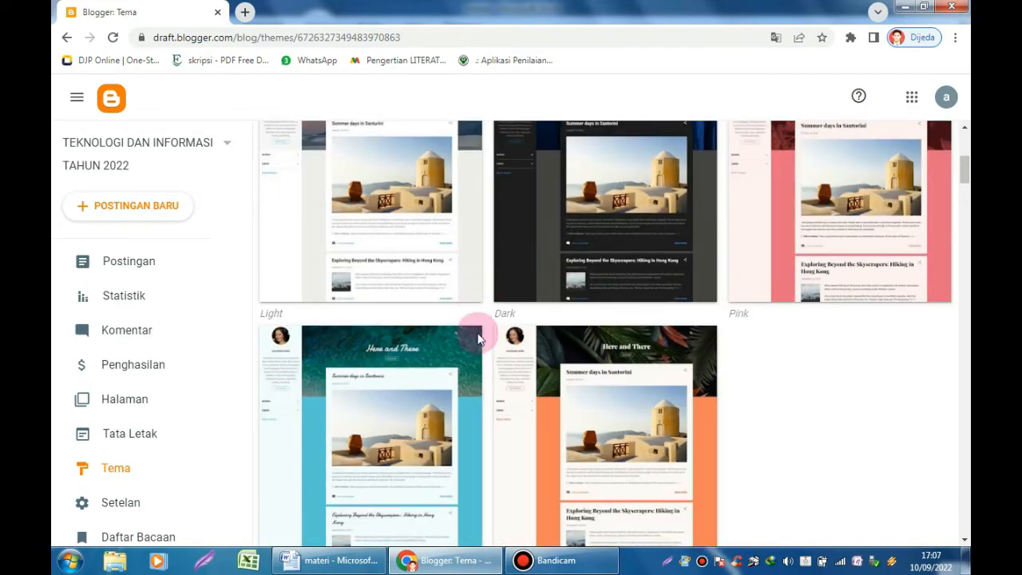
pyautogui.scroll(3, 476, 352)
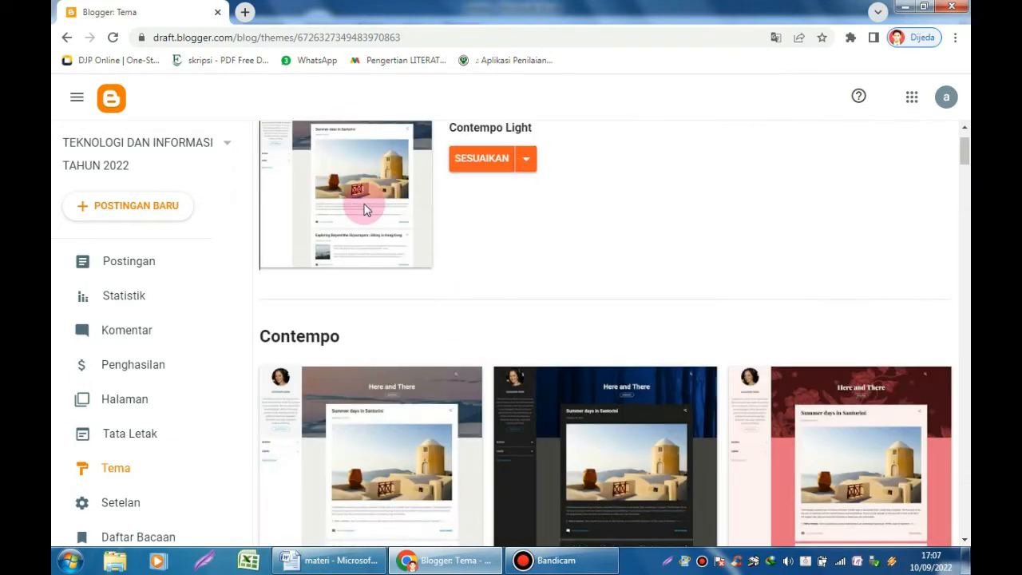
pyautogui.scroll(-2, 527, 319)
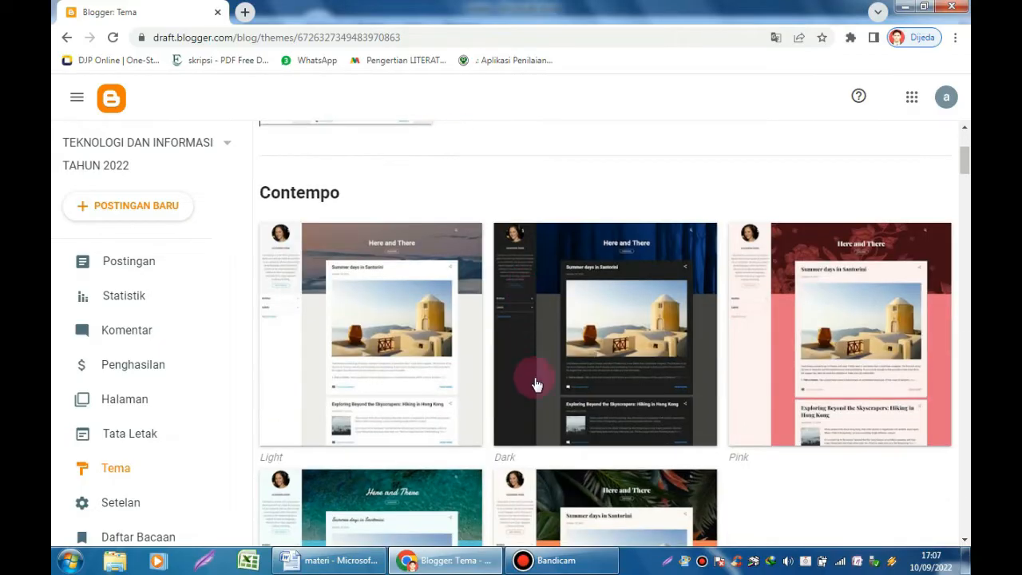
pyautogui.scroll(-4, 519, 413)
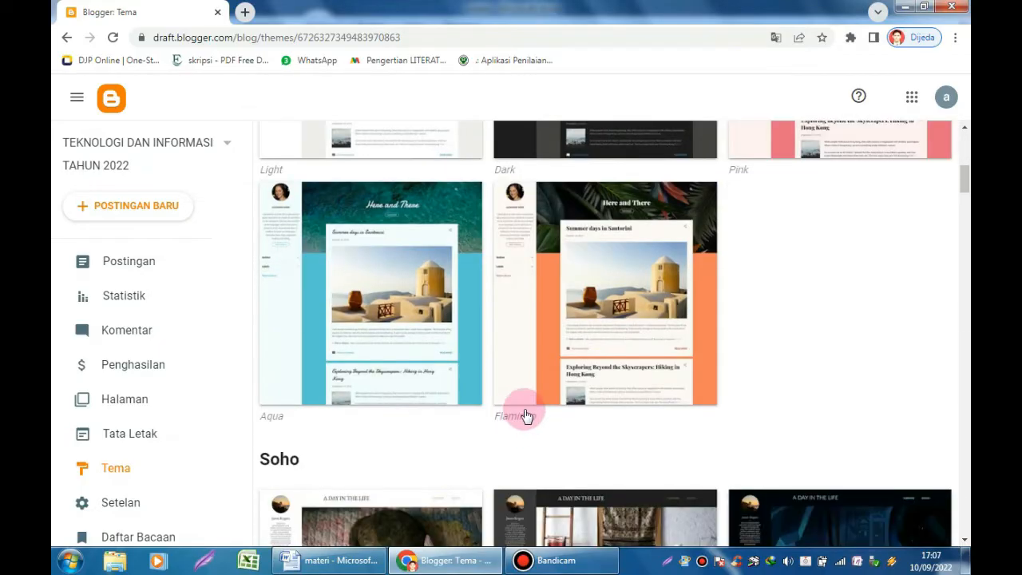
pyautogui.scroll(-2, 538, 343)
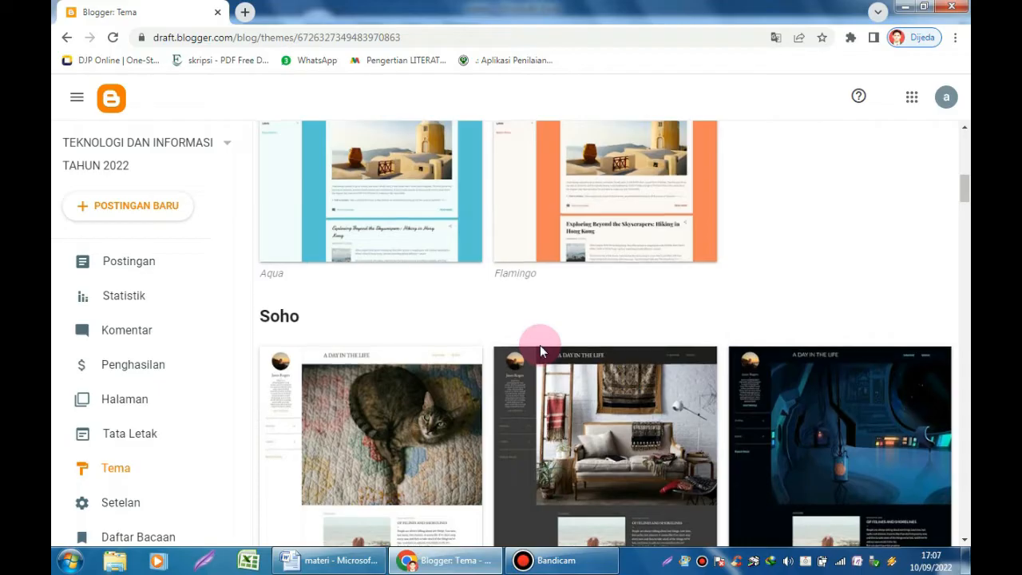
pyautogui.scroll(2, 539, 345)
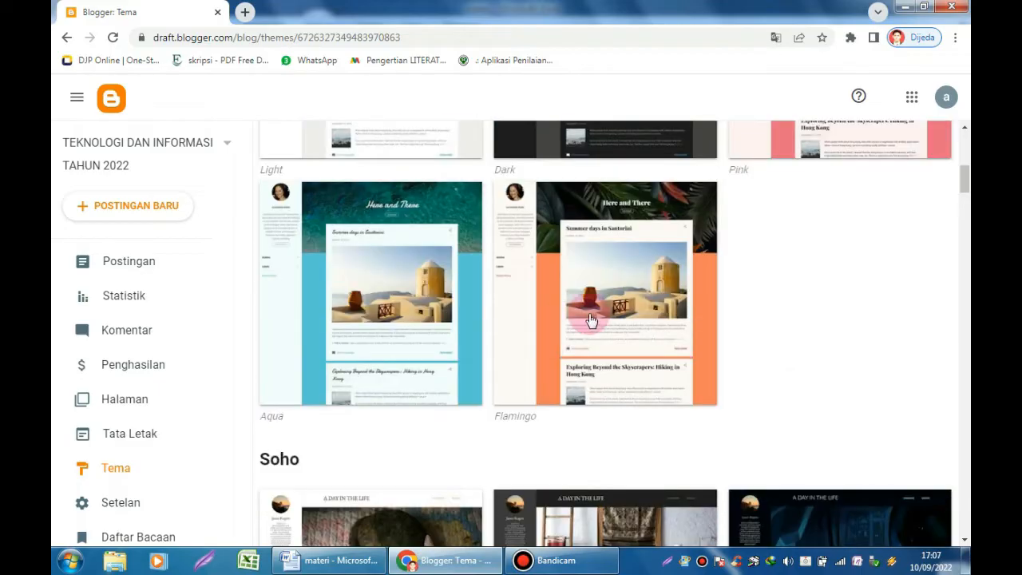
pyautogui.click(627, 266)
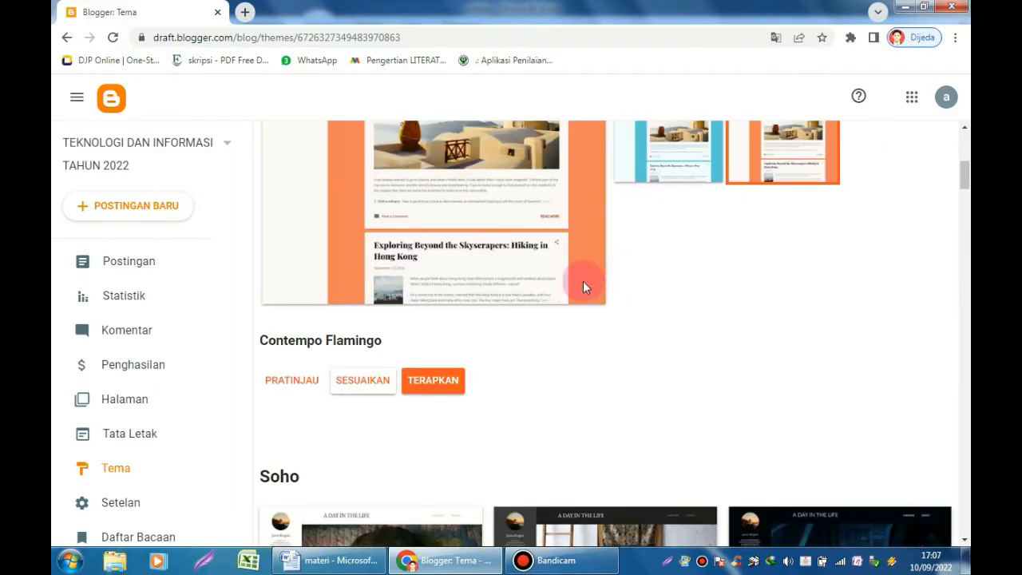
pyautogui.click(429, 385)
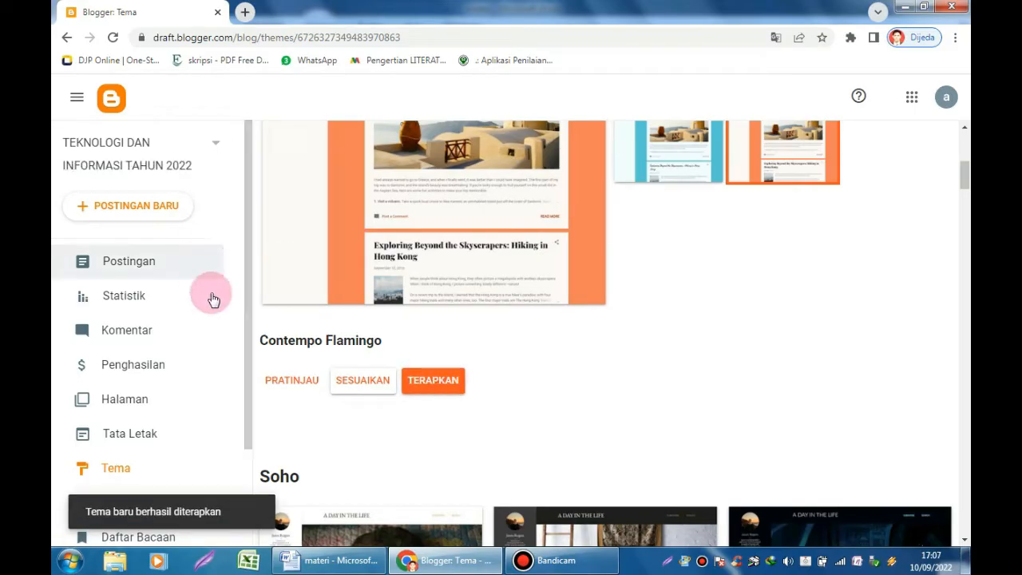
# View the live blog and highlight its title in the header
pyautogui.scroll(-1, 188, 448)
pyautogui.scroll(-2, 188, 457)
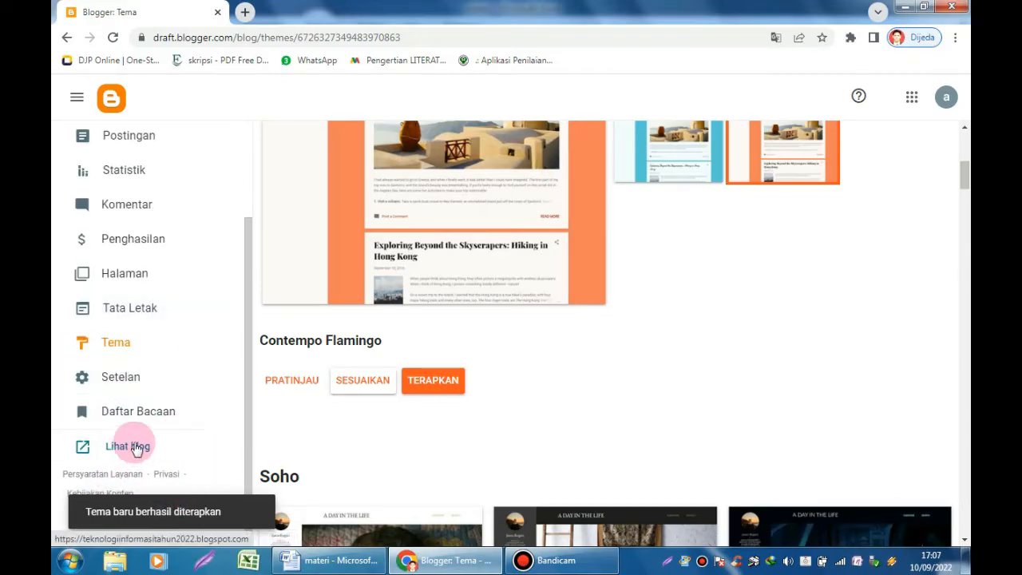
pyautogui.click(130, 447)
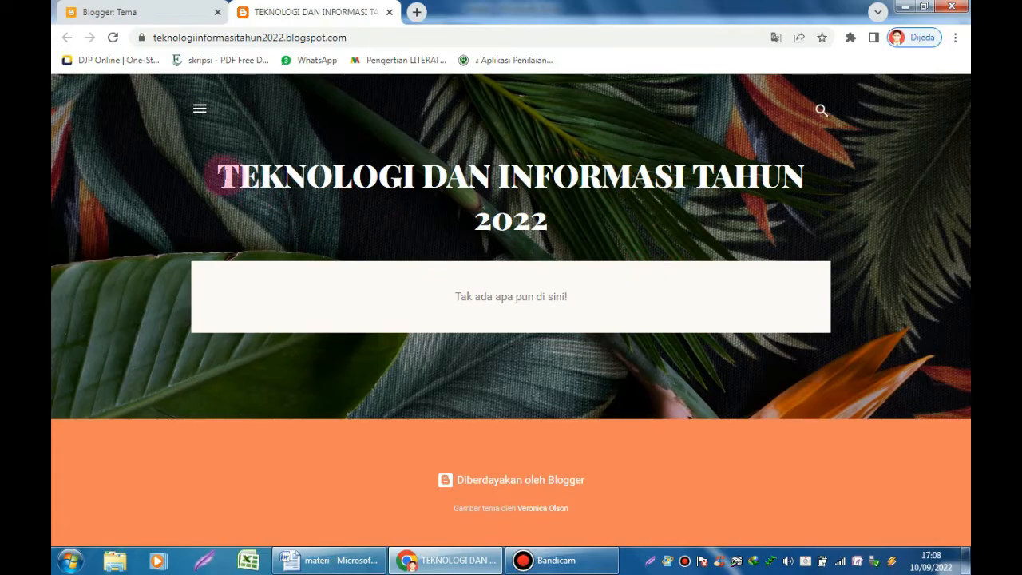
pyautogui.moveTo(220, 174); pyautogui.dragTo(546, 225)
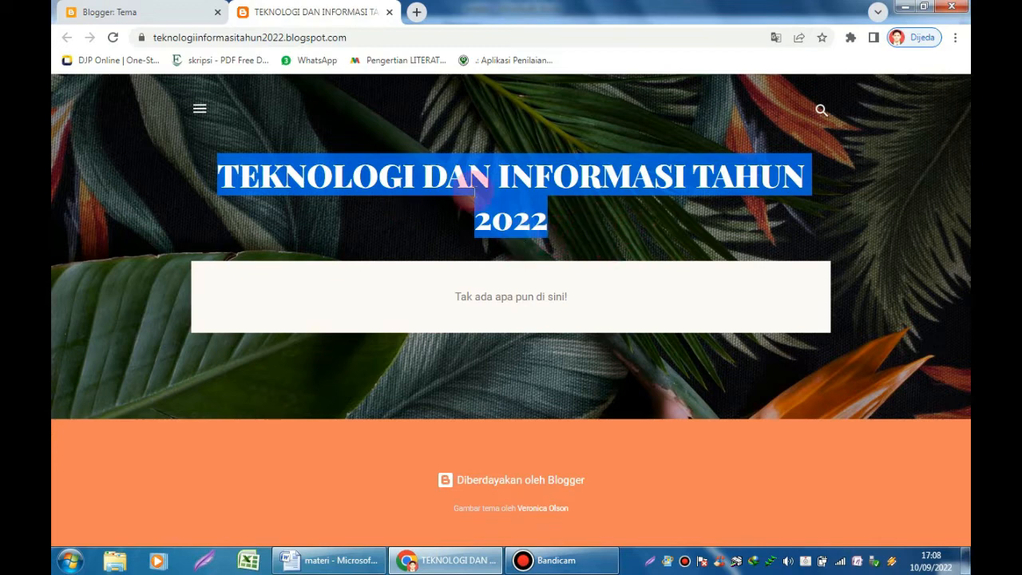
# Check TEKNOLOGI DAN INFORMASI TAHUN 2022 in the dashboard's list of blogs, and return to the live blog
pyautogui.click(162, 13)
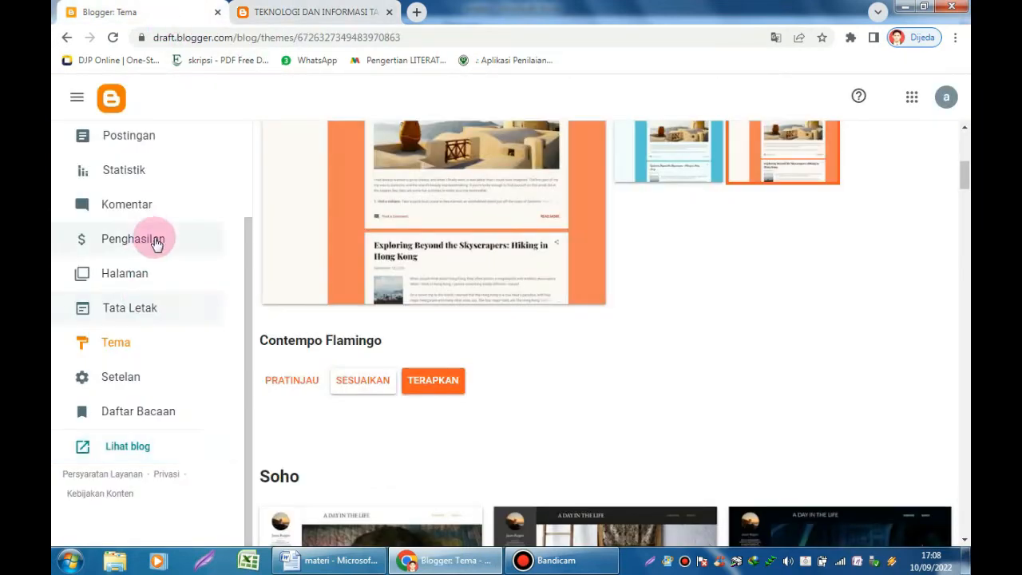
pyautogui.scroll(2, 156, 241)
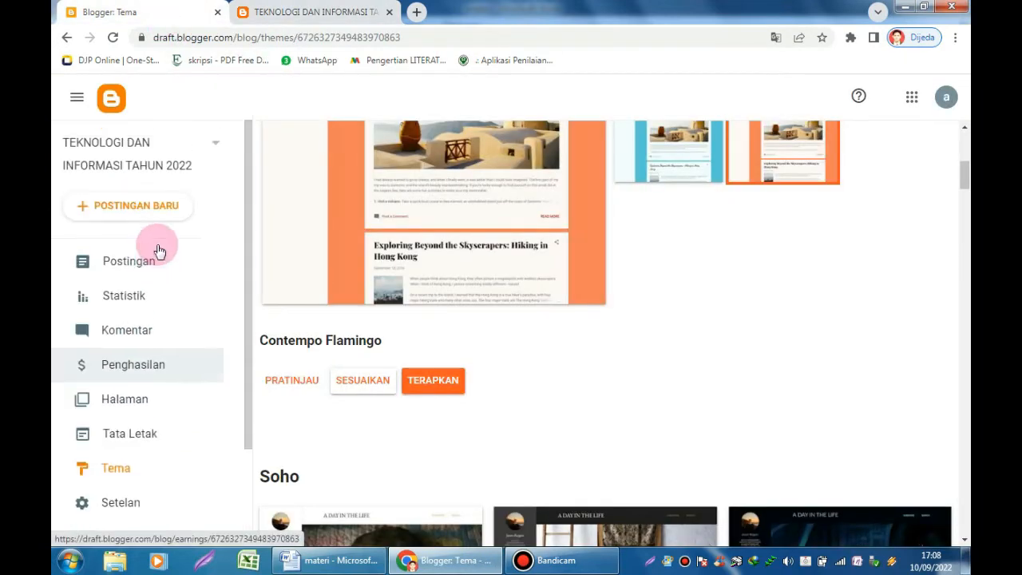
pyautogui.click(214, 149)
pyautogui.click(135, 179)
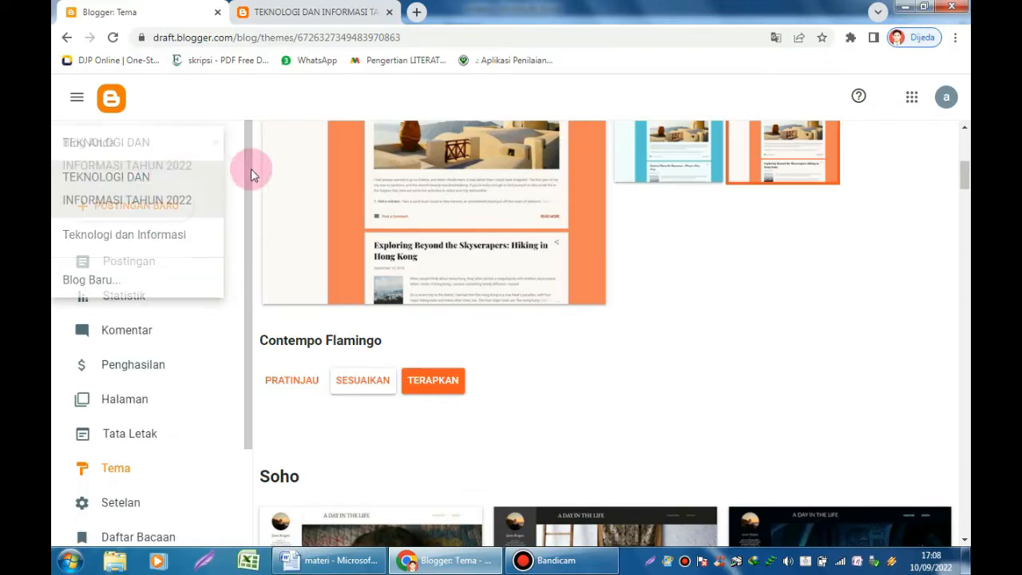
pyautogui.click(317, 15)
pyautogui.click(594, 230)
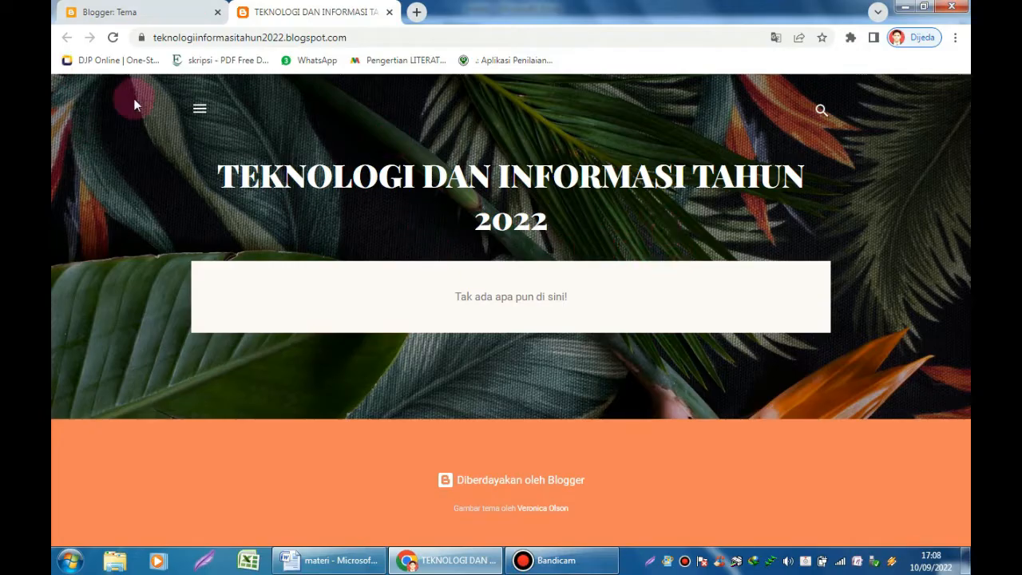
# Return to the Blogger dashboard and create a new page for the blog
pyautogui.click(134, 18)
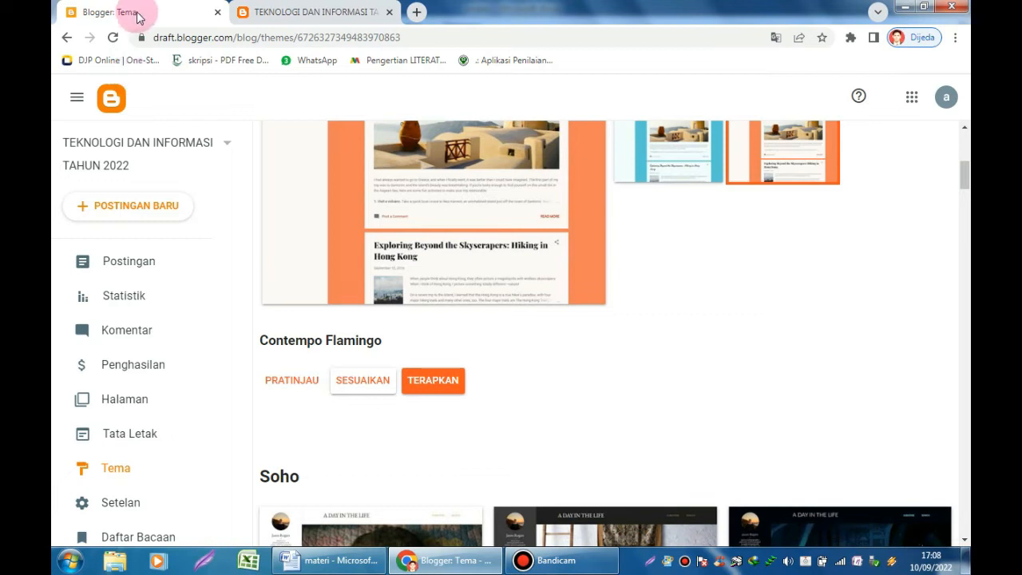
pyautogui.scroll(-3, 175, 427)
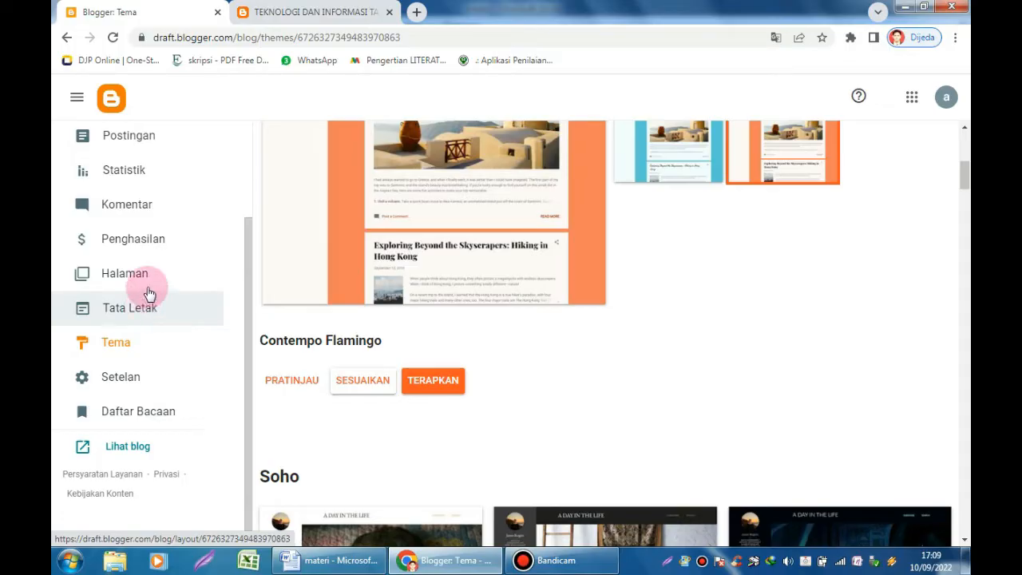
pyautogui.scroll(3, 148, 287)
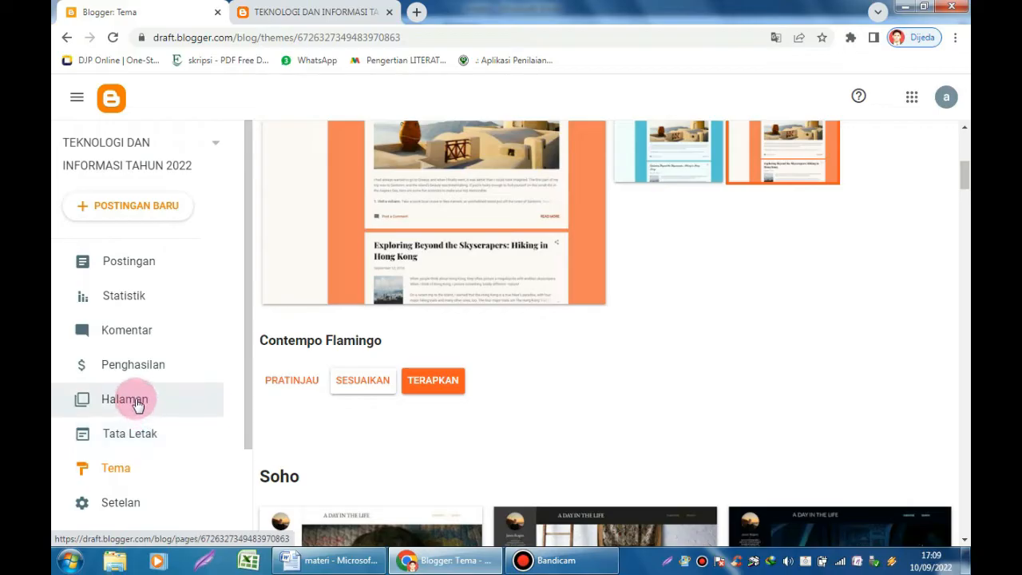
pyautogui.click(137, 402)
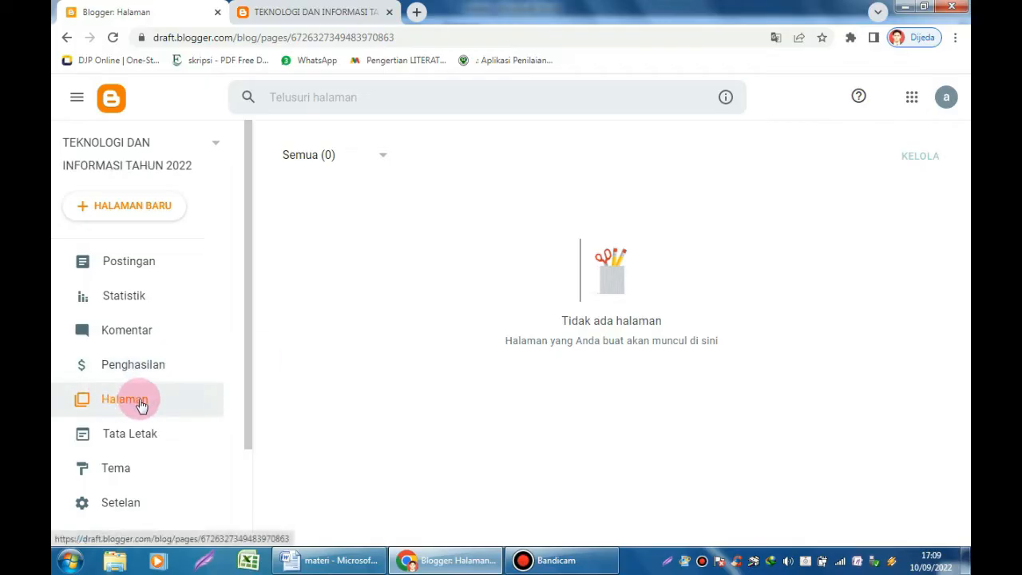
pyautogui.click(156, 211)
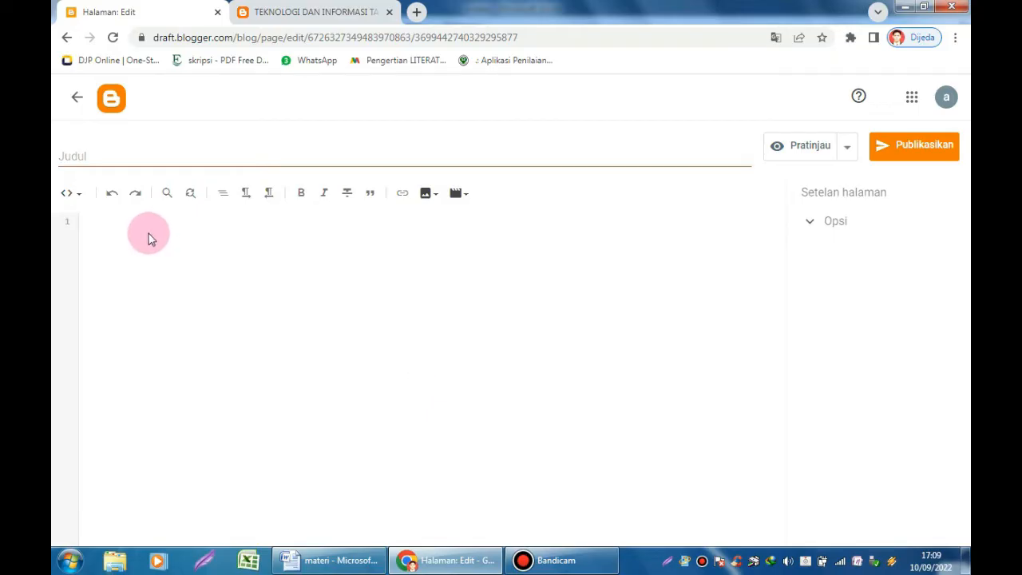
# Switch to the materi document in Word and remove the blank lines below the Contact Us and Biodata Blogger headings
pyautogui.click(340, 559)
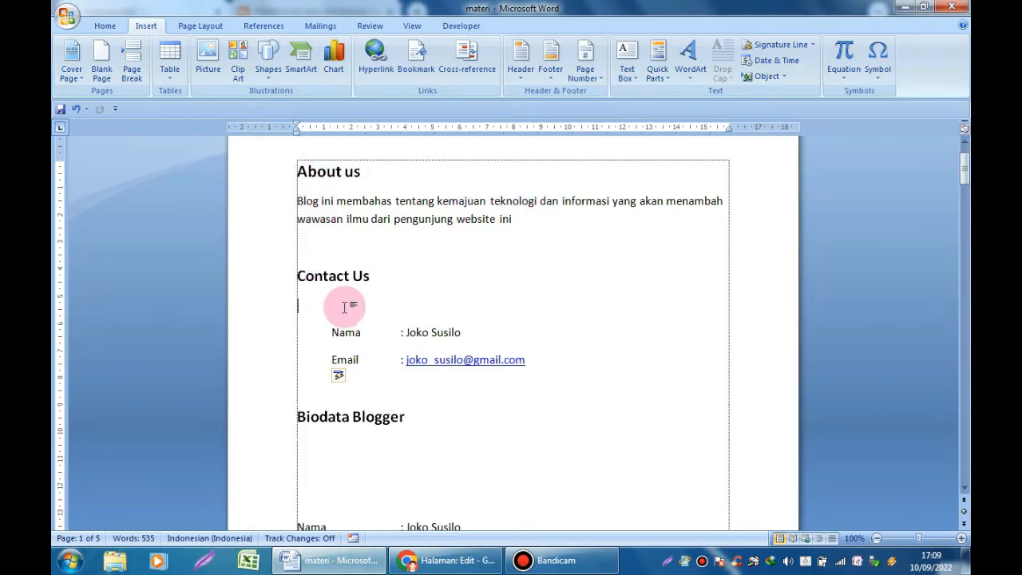
pyautogui.press('BackSpace')
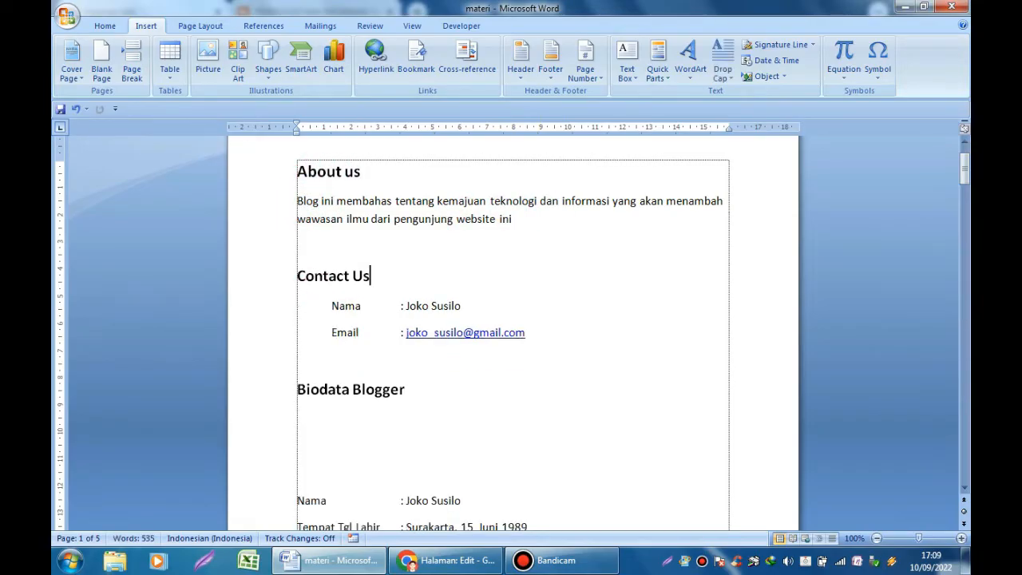
pyautogui.click(386, 470)
pyautogui.press('BackSpace')
pyautogui.press('BackSpace')
pyautogui.press('BackSpace')
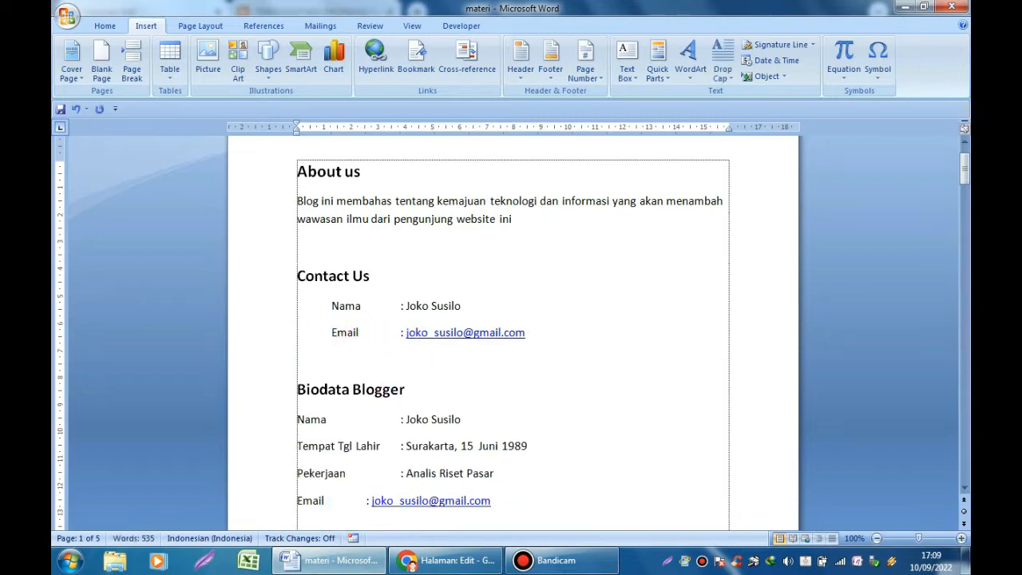
# Copy the "About us" heading from the materi document
pyautogui.scroll(-2, 459, 391)
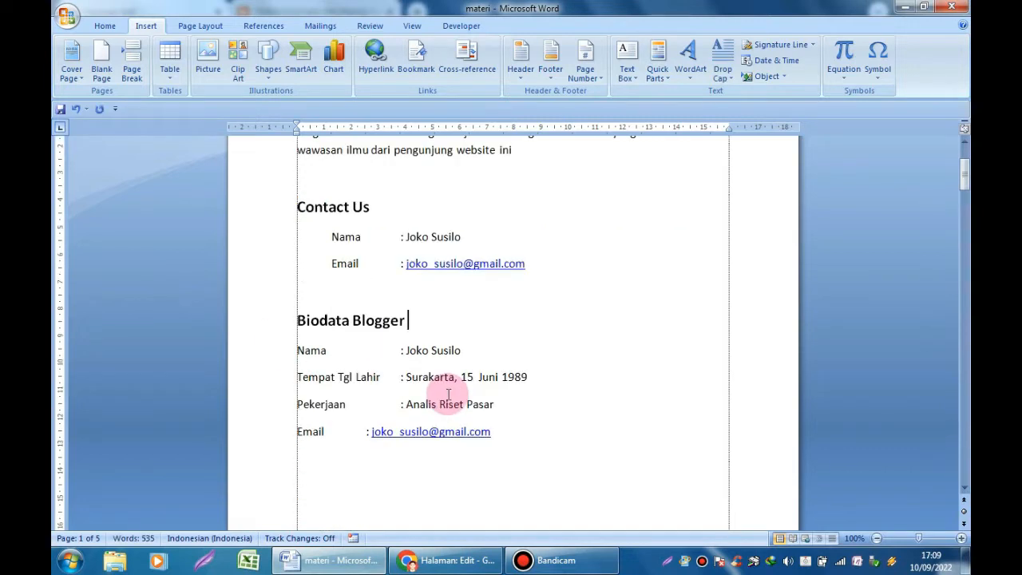
pyautogui.scroll(2, 448, 393)
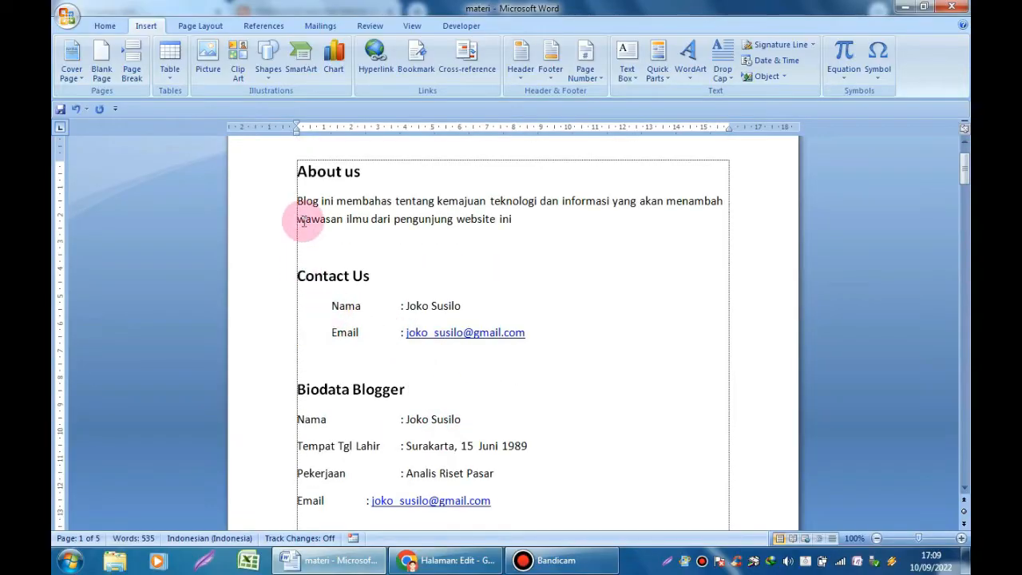
pyautogui.moveTo(297, 171); pyautogui.dragTo(376, 171)
pyautogui.hotkey('ctrl', 'c')
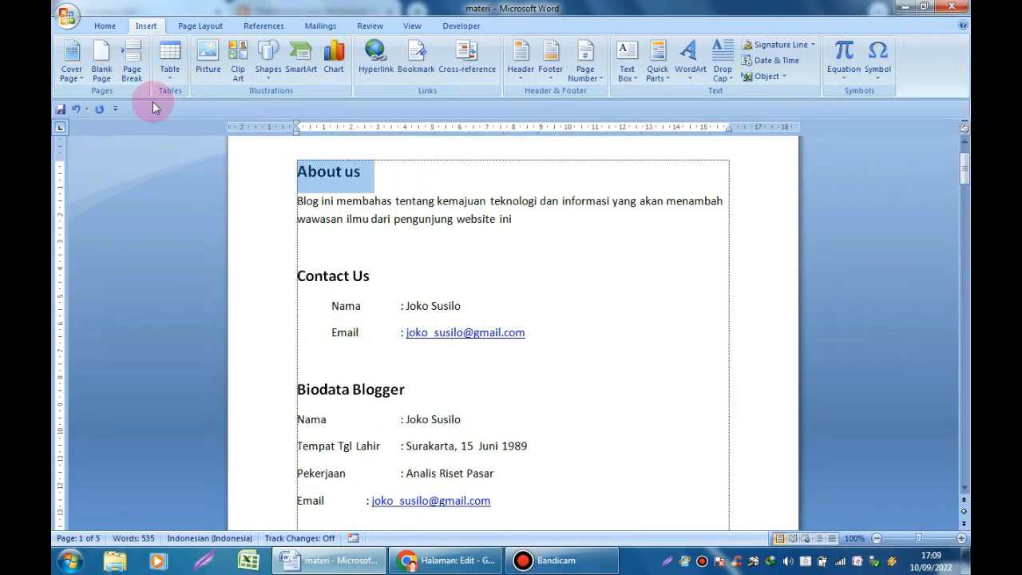
pyautogui.click(104, 25)
pyautogui.click(121, 76)
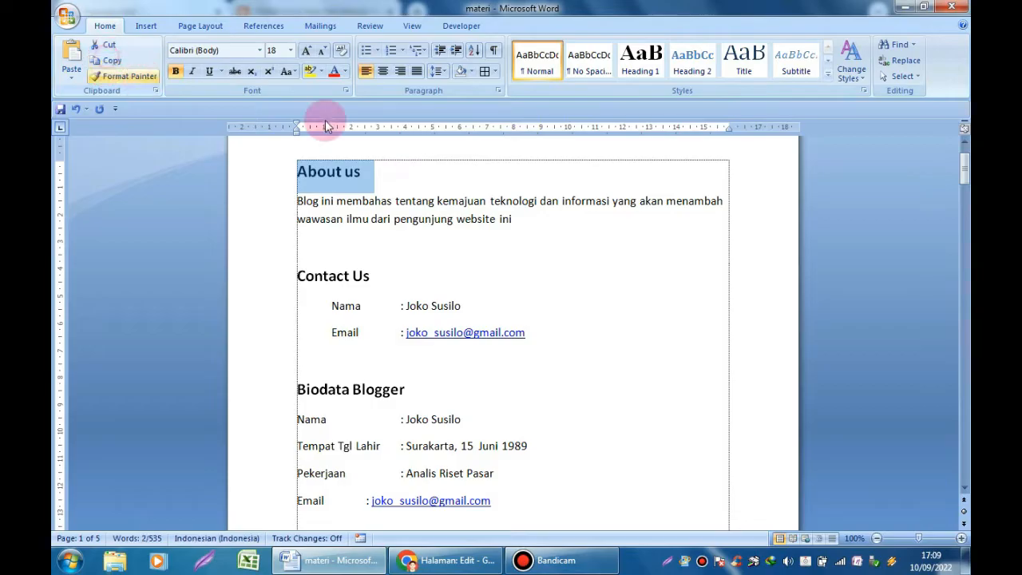
# Switch back to the Blogger page editor in Chrome and paste "About us" as the new page's title
pyautogui.click(479, 560)
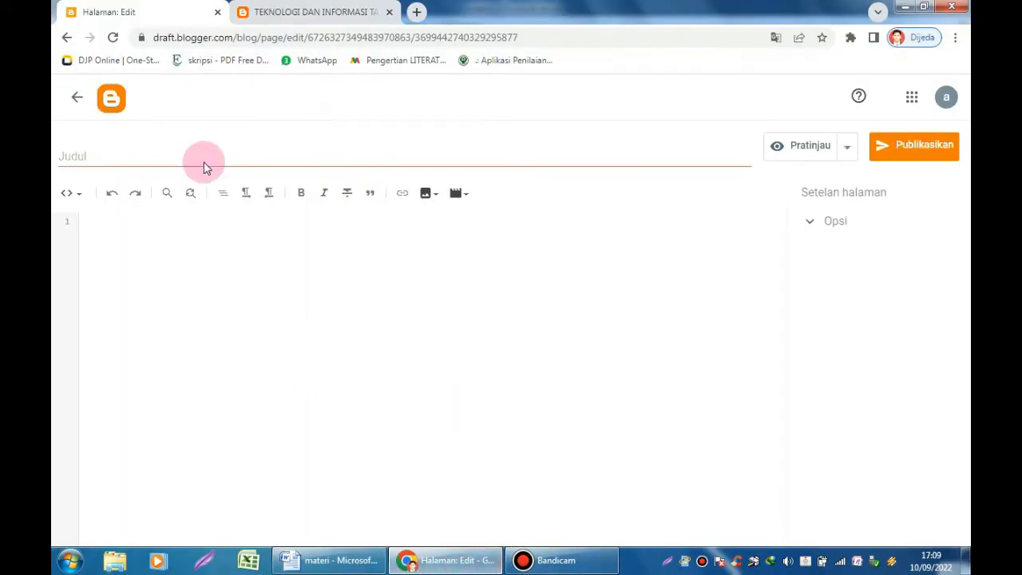
pyautogui.click(107, 155)
pyautogui.rightClick(110, 154)
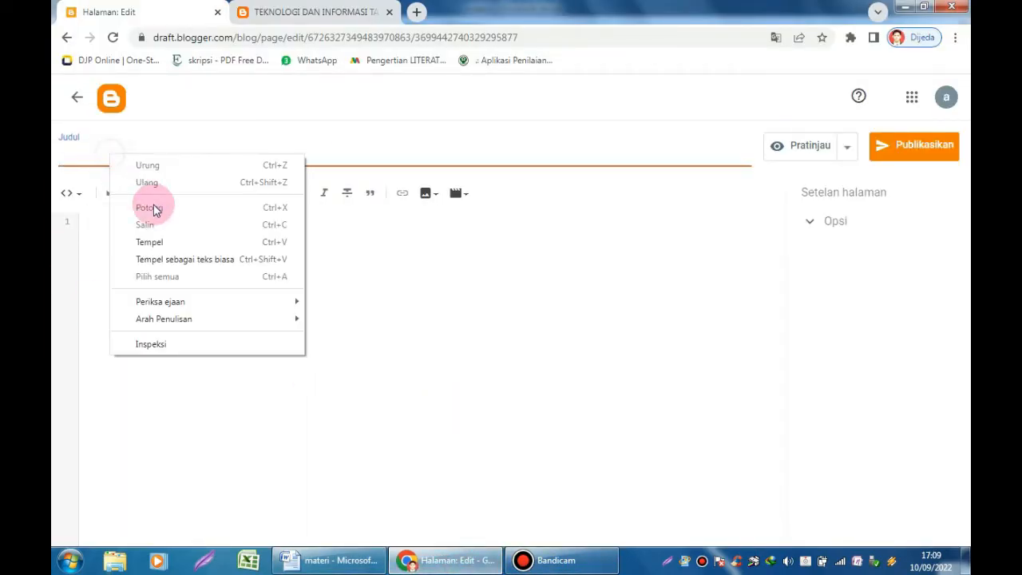
pyautogui.click(164, 241)
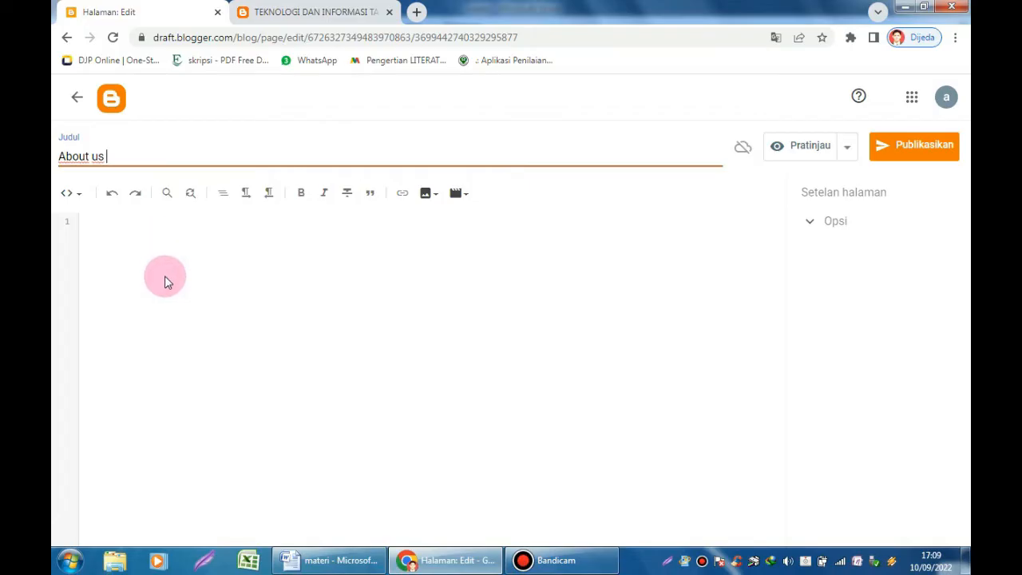
# Change the page editor from HTML view to compose view (Tampilan menulis), and reopen the list of view modes
pyautogui.click(166, 269)
pyautogui.click(78, 195)
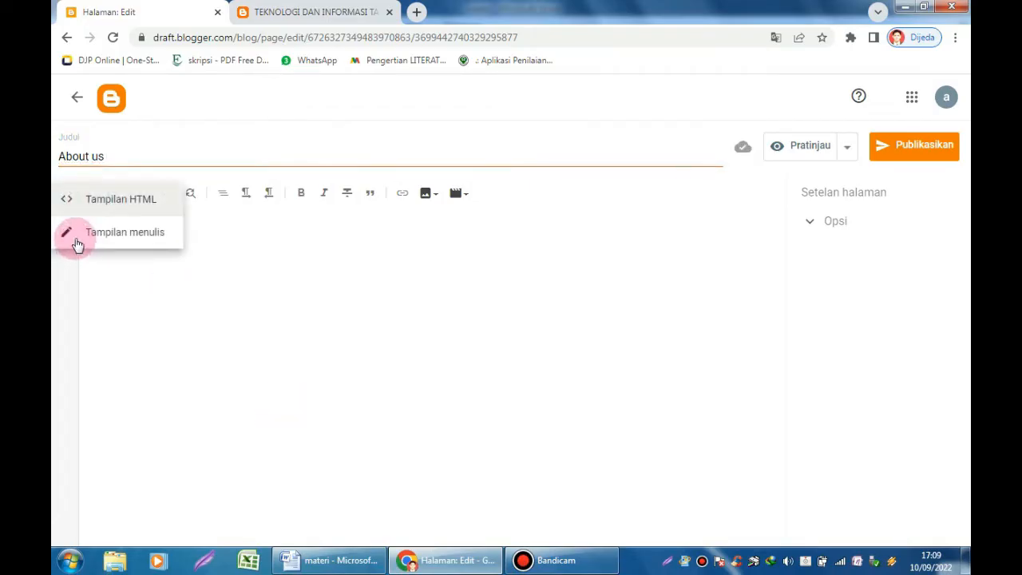
pyautogui.click(79, 233)
pyautogui.click(209, 277)
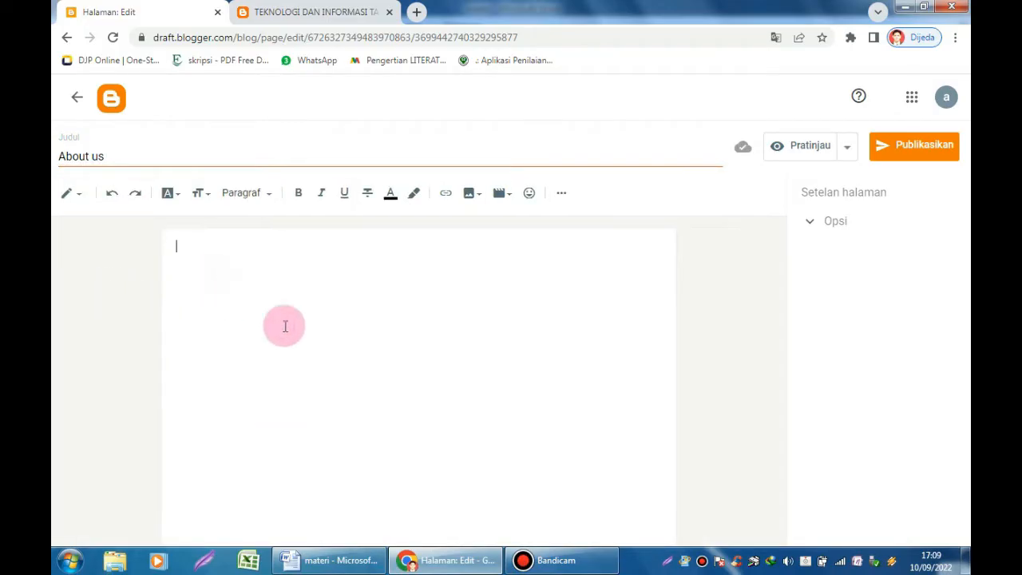
pyautogui.click(77, 196)
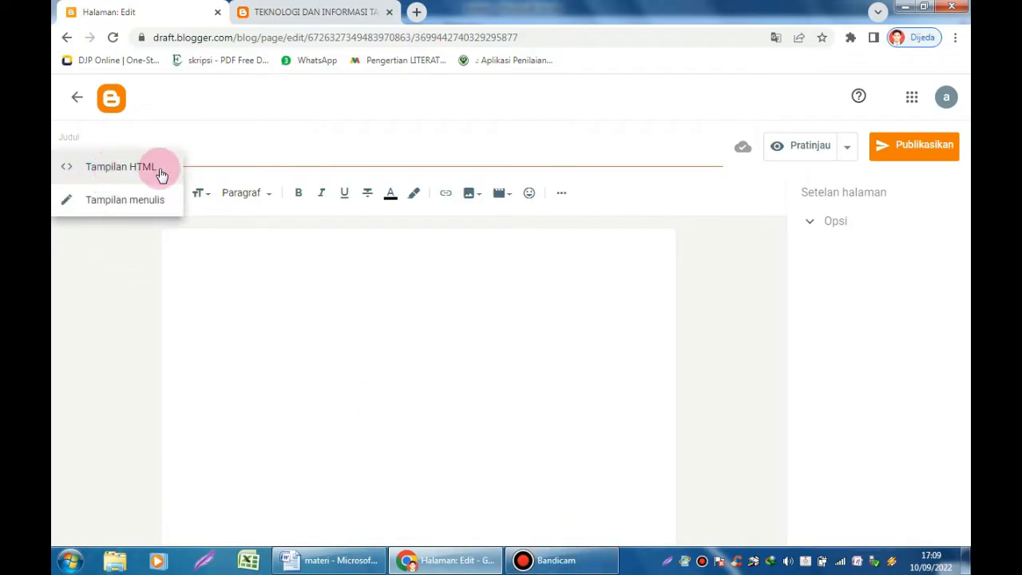
# Switch the page editor to HTML view and back to compose view (Tampilan menulis)
pyautogui.click(98, 201)
pyautogui.click(317, 292)
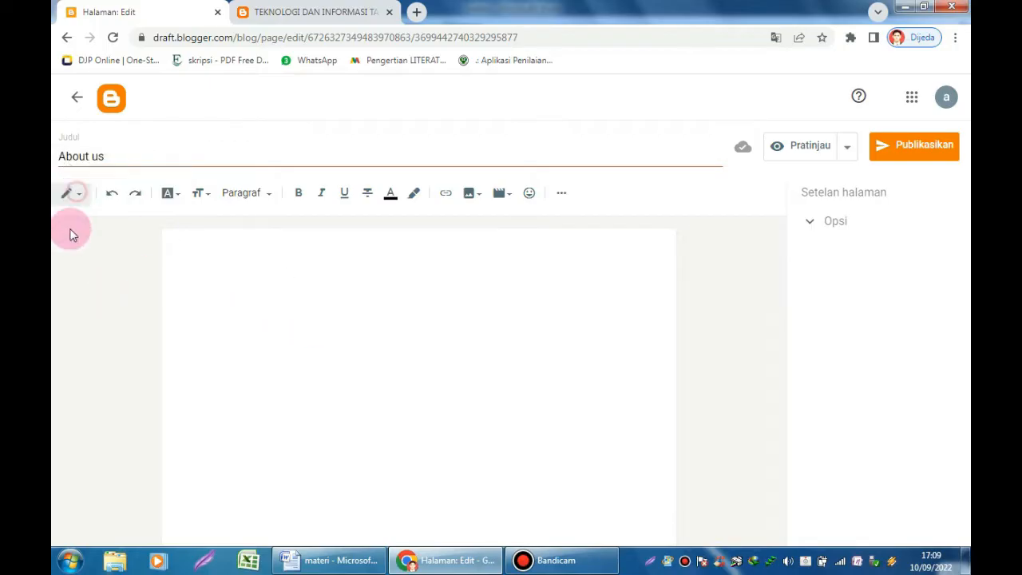
pyautogui.click(70, 196)
pyautogui.click(91, 166)
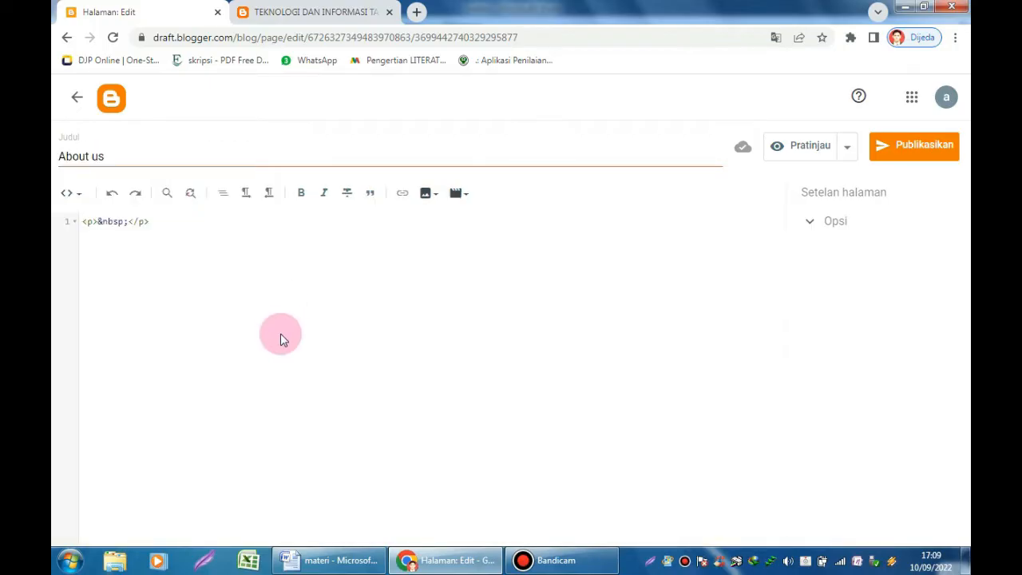
pyautogui.click(72, 194)
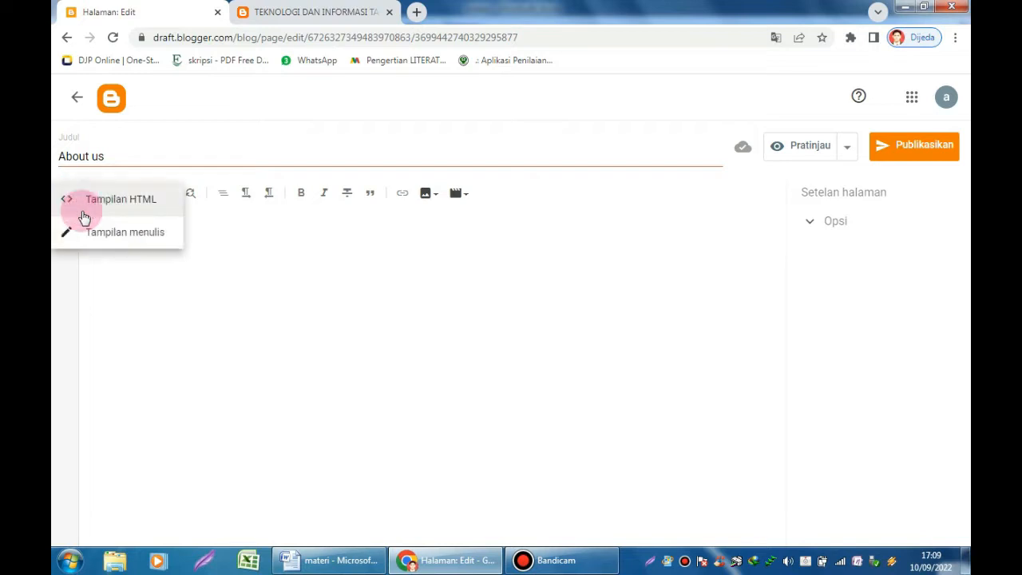
pyautogui.click(115, 236)
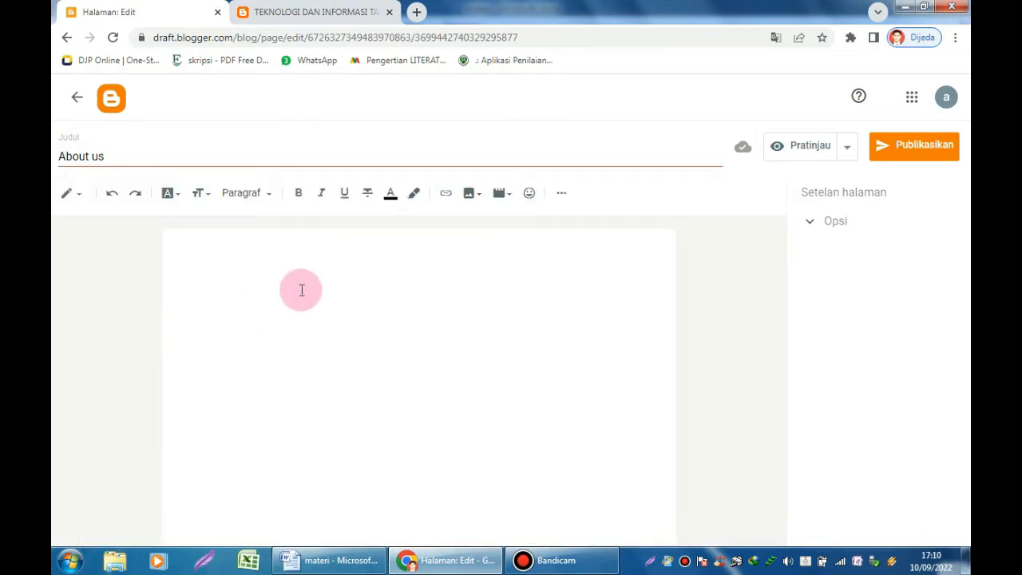
# Switch to the materi document in Word and copy the paragraph under the "About us" heading
pyautogui.click(339, 561)
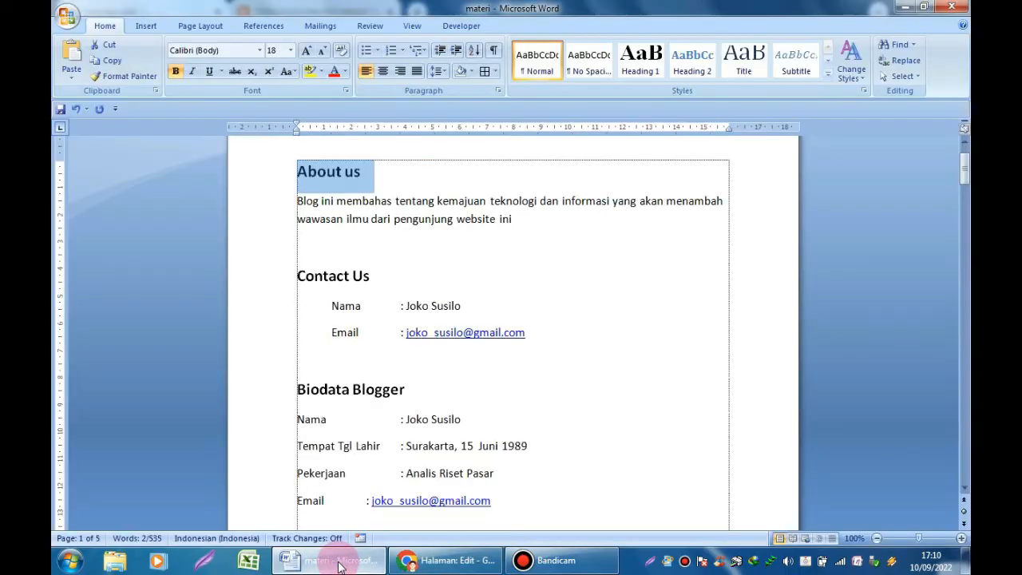
pyautogui.click(382, 215)
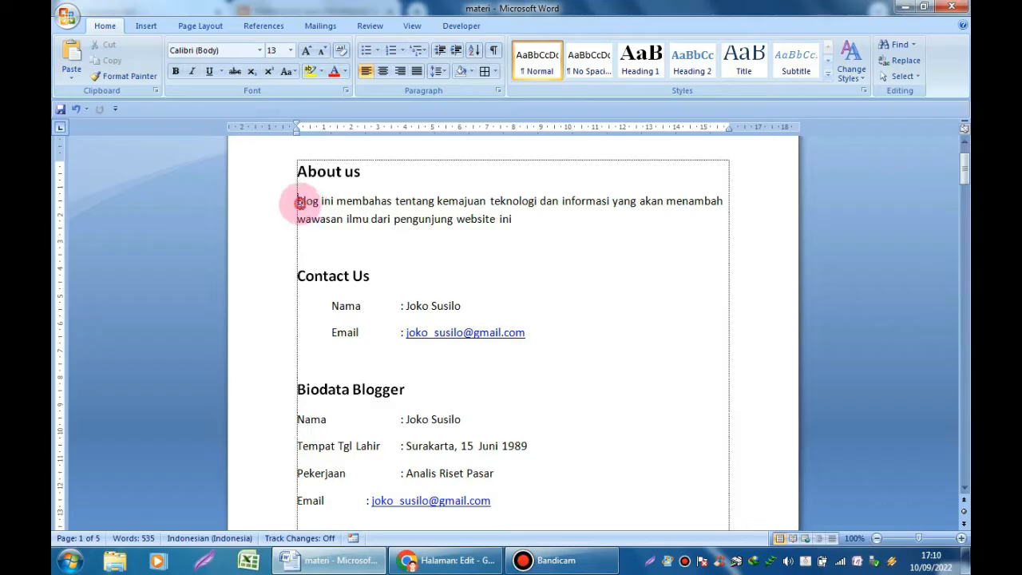
pyautogui.moveTo(297, 200); pyautogui.dragTo(524, 227)
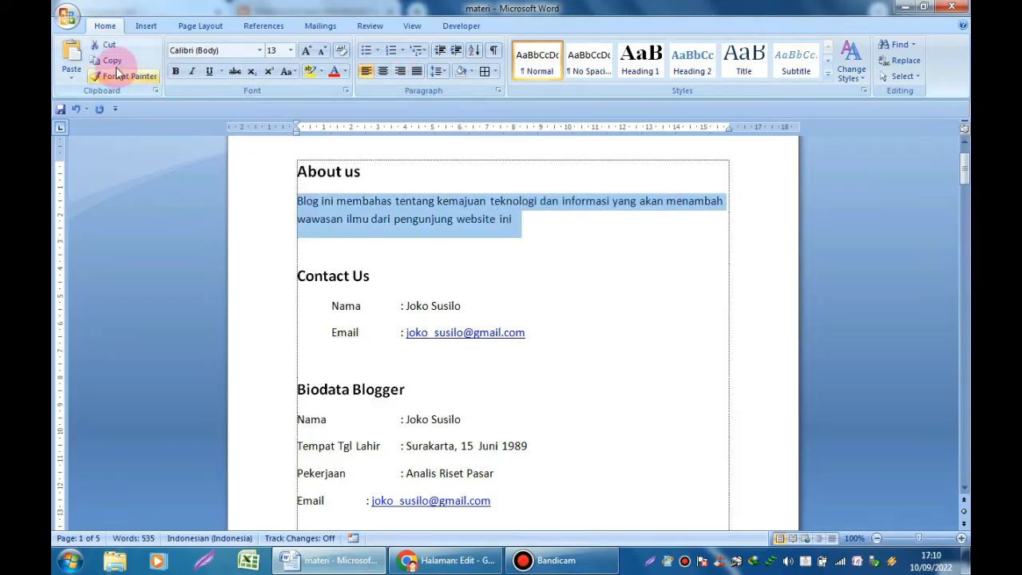
pyautogui.click(109, 61)
# Switch back to Chrome, paste the copied paragraph into the page body, and end its sentence with a period
pyautogui.click(447, 560)
pyautogui.click(254, 253)
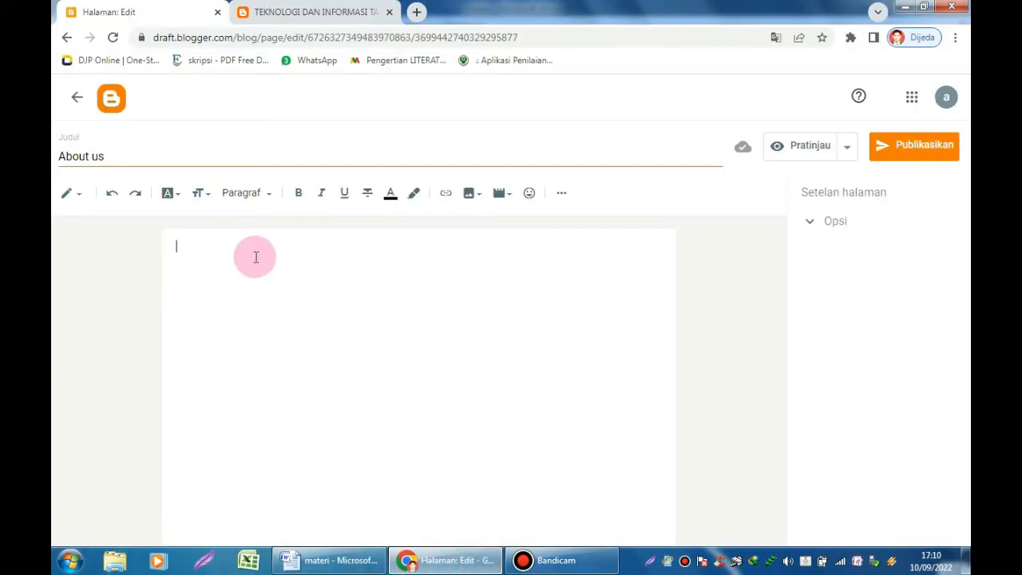
pyautogui.rightClick(249, 248)
pyautogui.click(288, 338)
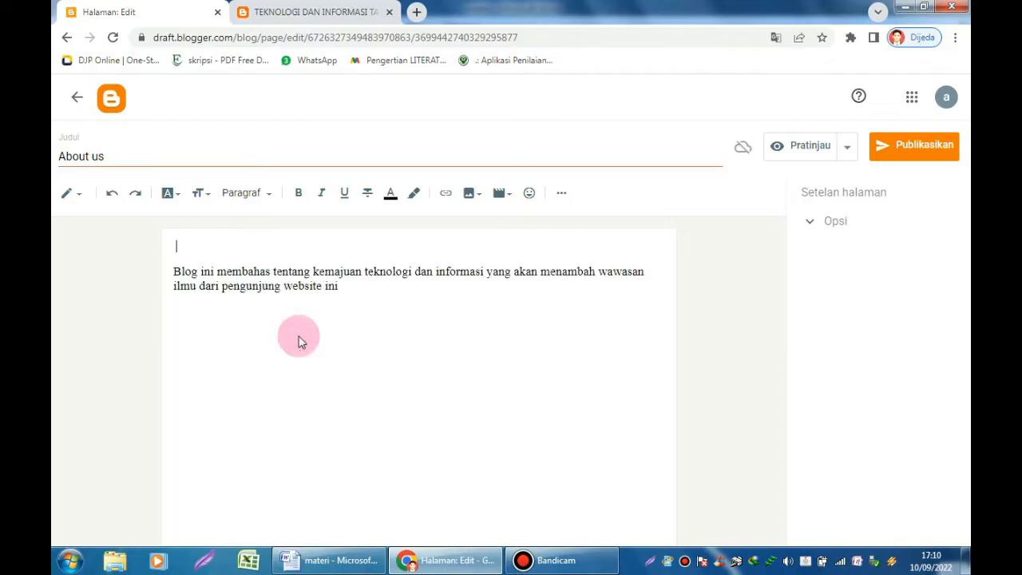
pyautogui.click(356, 286)
pyautogui.write('.')
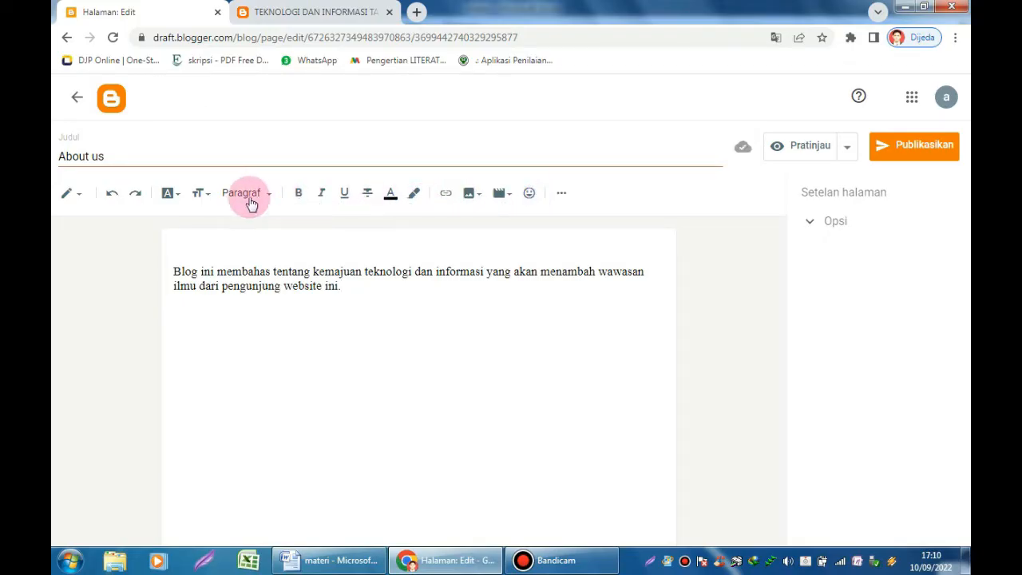
pyautogui.click(557, 197)
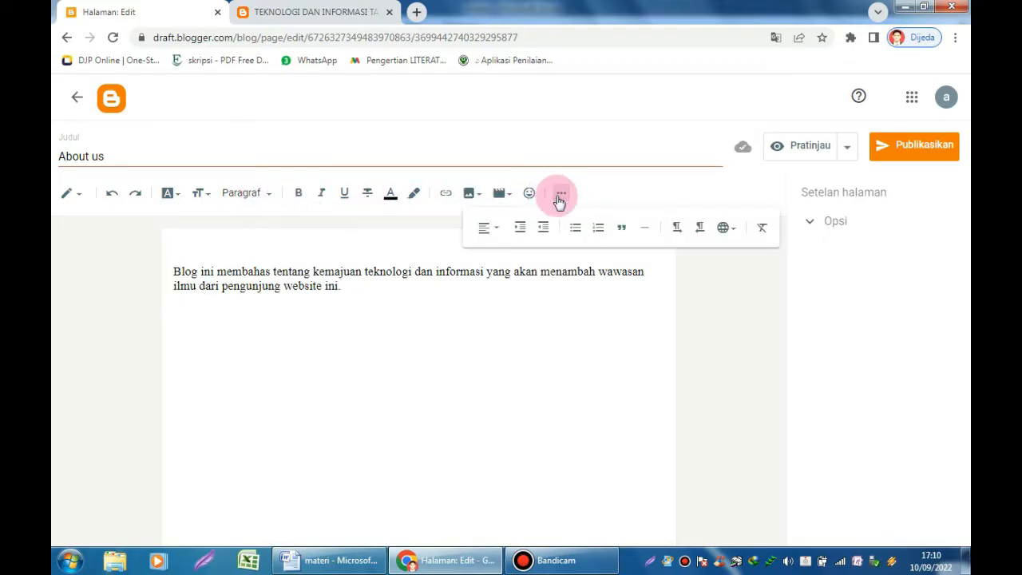
pyautogui.click(485, 231)
pyautogui.click(367, 335)
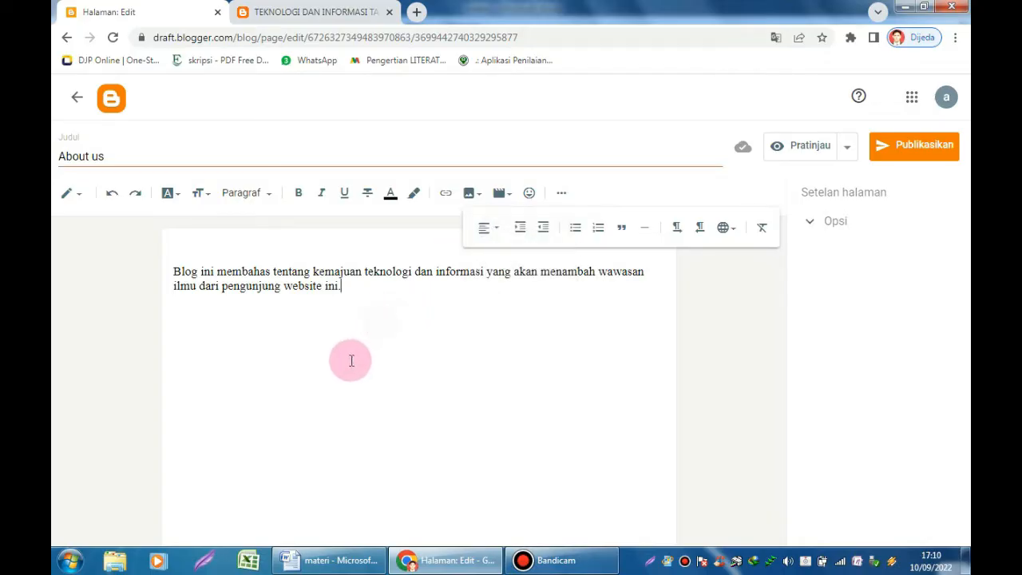
# Publish the "About us" page to the blog and confirm the publication
pyautogui.click(341, 375)
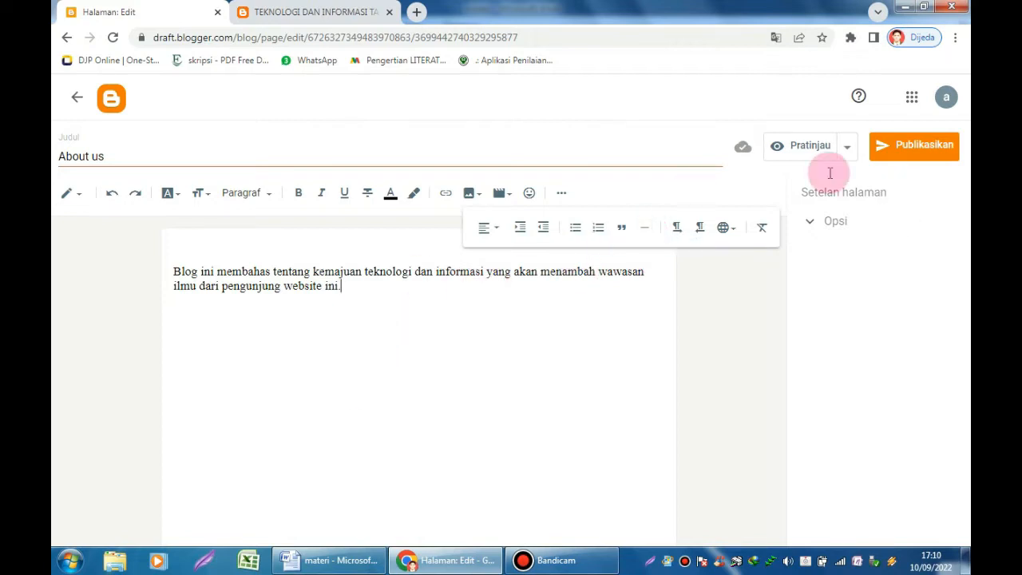
pyautogui.click(905, 150)
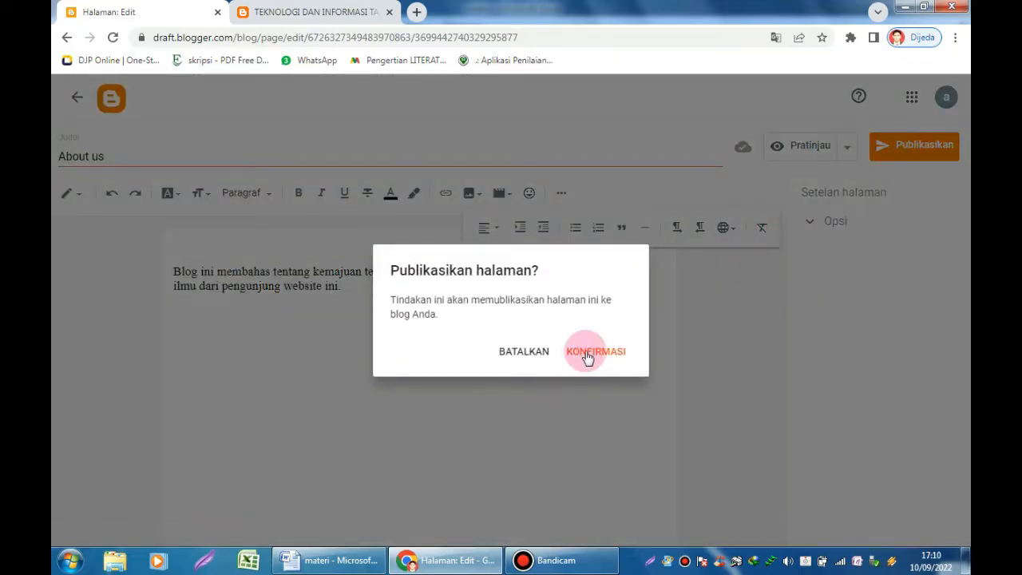
pyautogui.click(587, 352)
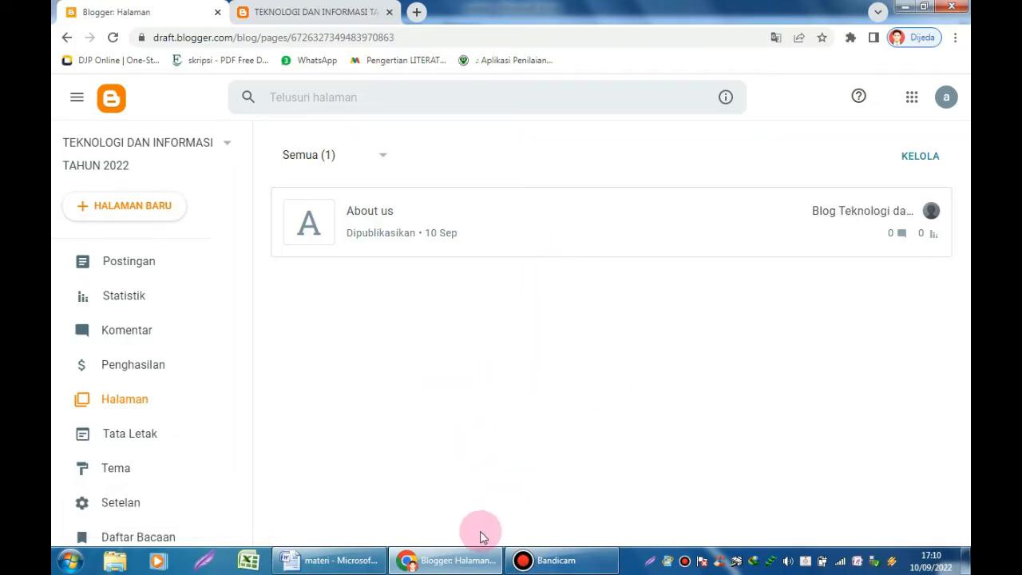
# Switch to the materi document in Word and copy the "Contact Us" heading
pyautogui.click(345, 563)
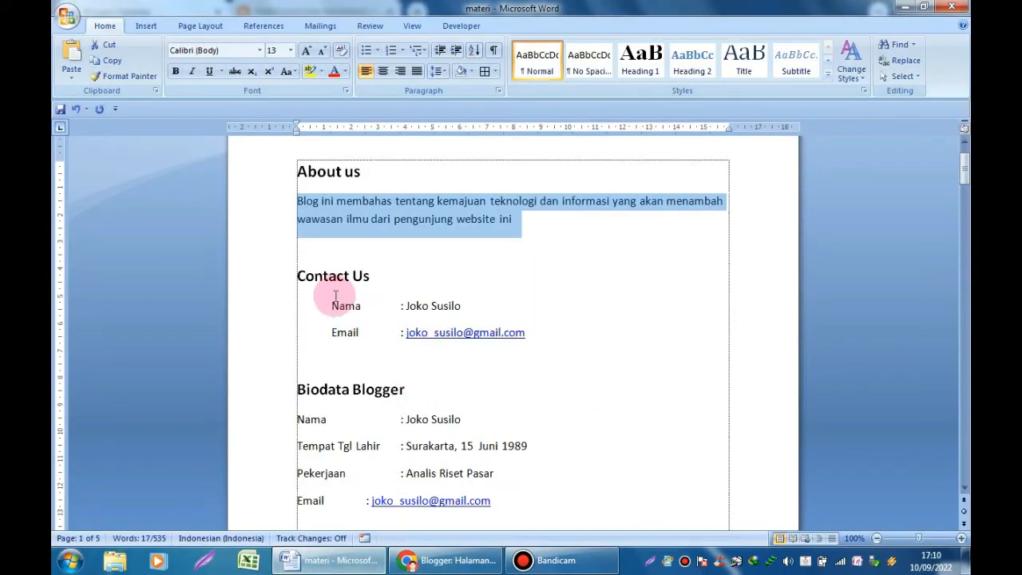
pyautogui.moveTo(297, 275); pyautogui.dragTo(388, 272)
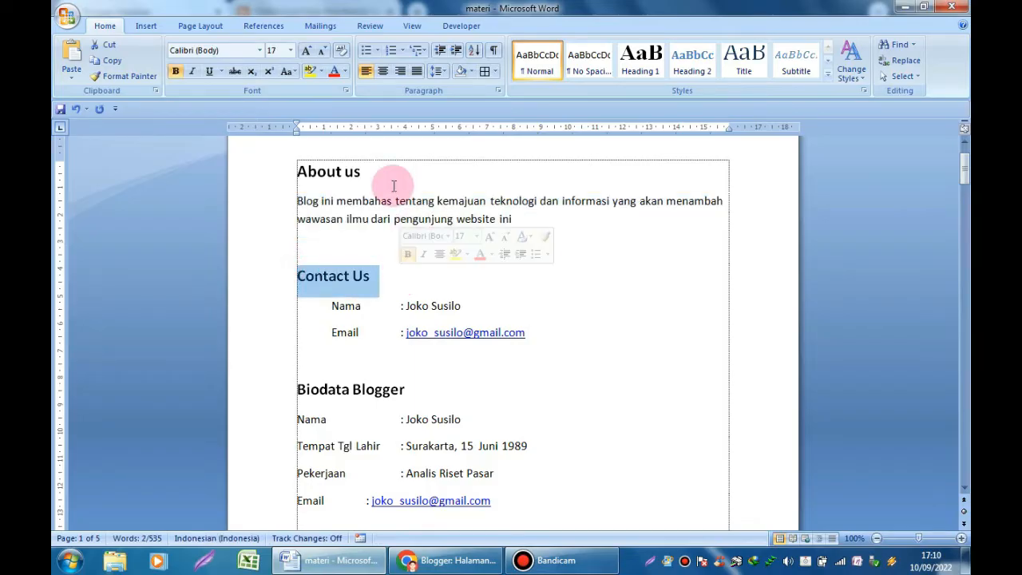
pyautogui.click(111, 63)
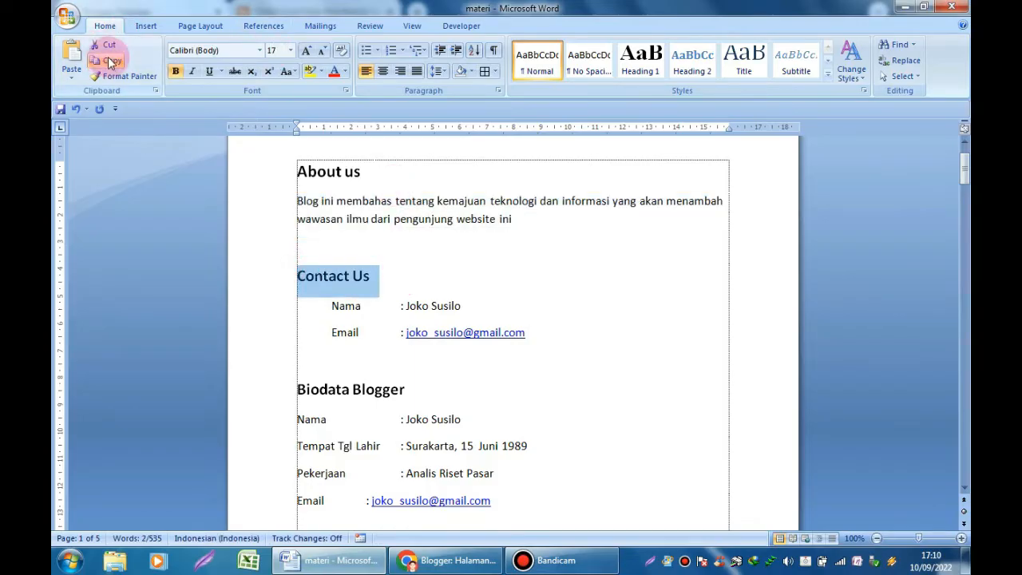
# Switch back to Blogger in Chrome and create a new page in compose view (Tampilan menulis)
pyautogui.click(463, 560)
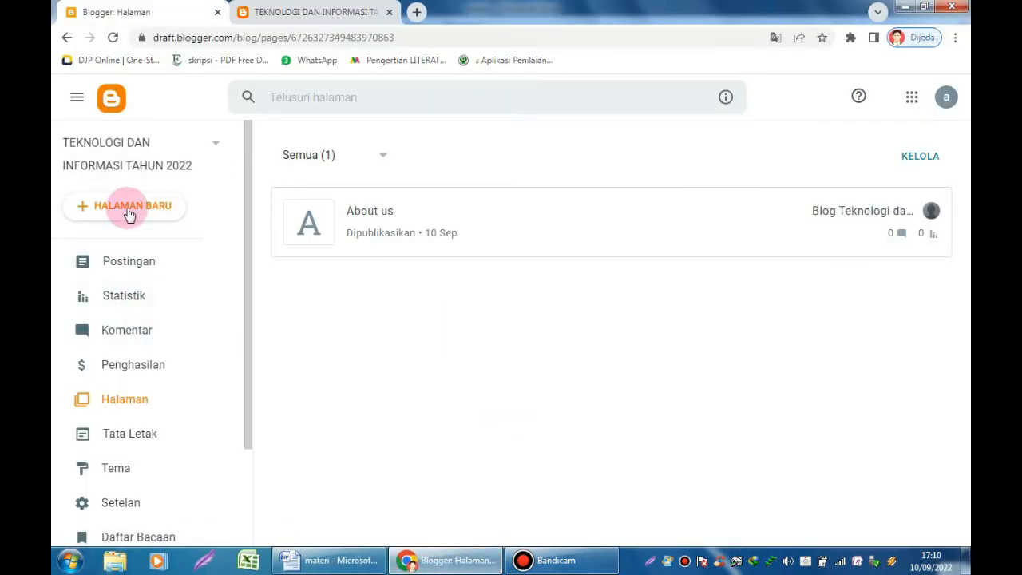
pyautogui.click(129, 209)
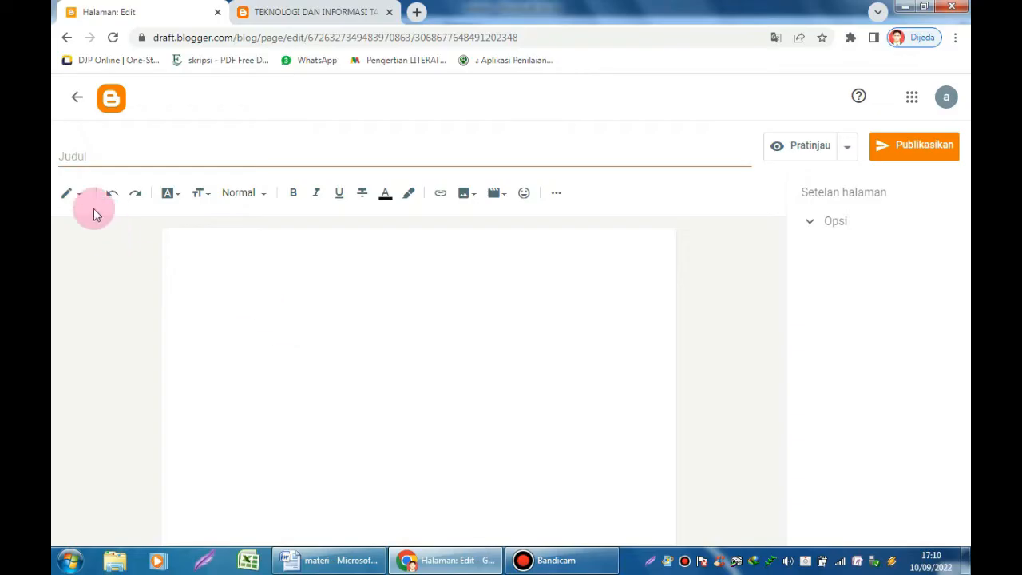
pyautogui.click(76, 197)
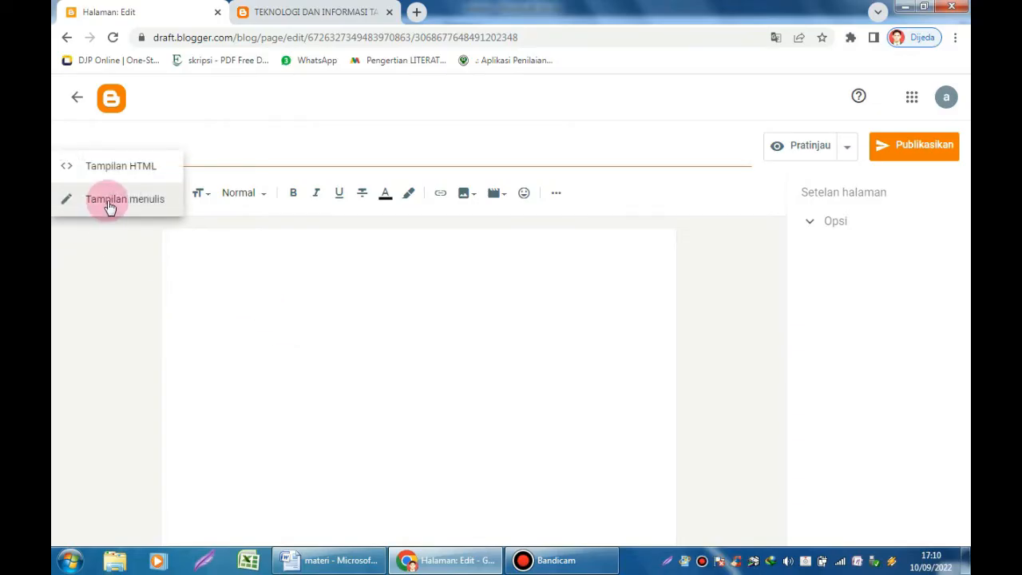
pyautogui.click(109, 203)
pyautogui.click(223, 260)
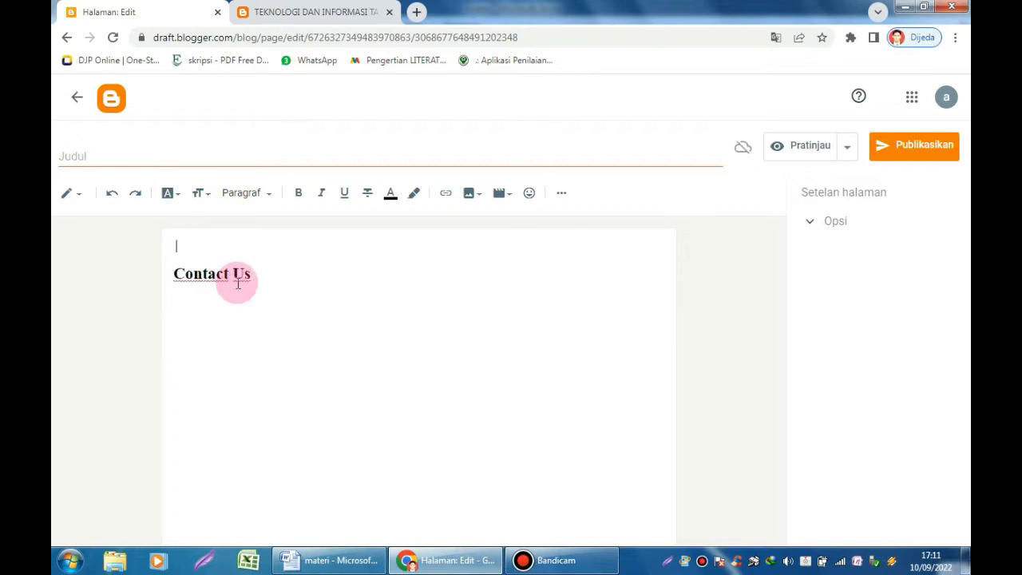
pyautogui.moveTo(256, 284); pyautogui.dragTo(112, 269)
pyautogui.press('BackSpace')
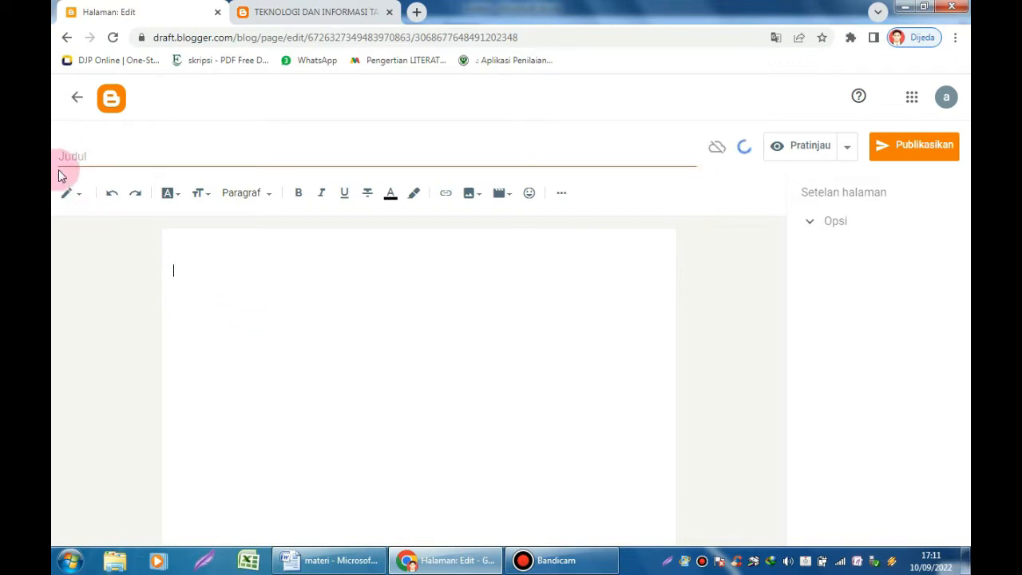
# Enter "Contact Us" as the new page's title
pyautogui.click(105, 152)
pyautogui.write('Contact Us')
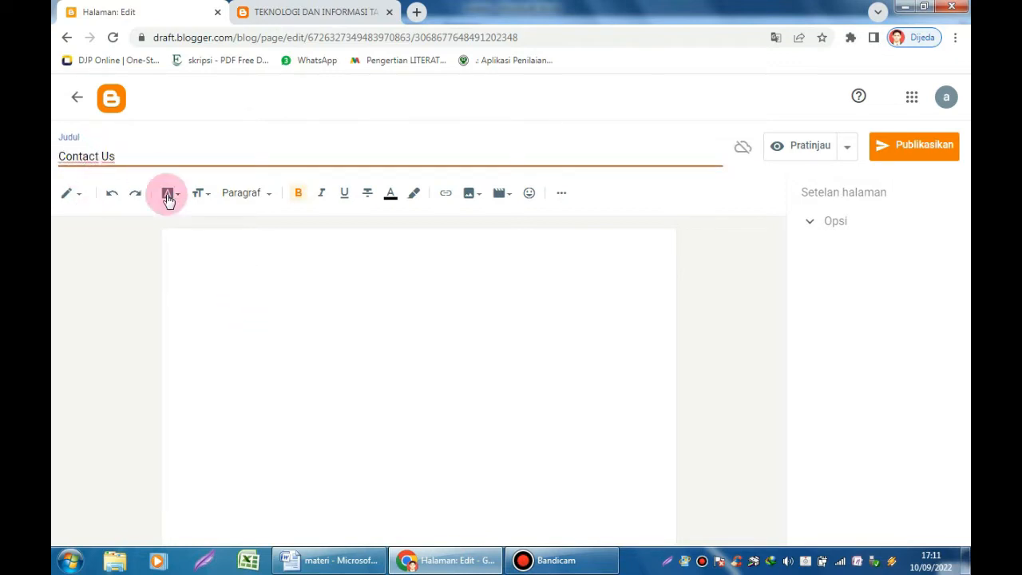
# Switch to the materi document in Word and copy the Nama and Email lines under "Contact Us"
pyautogui.click(329, 560)
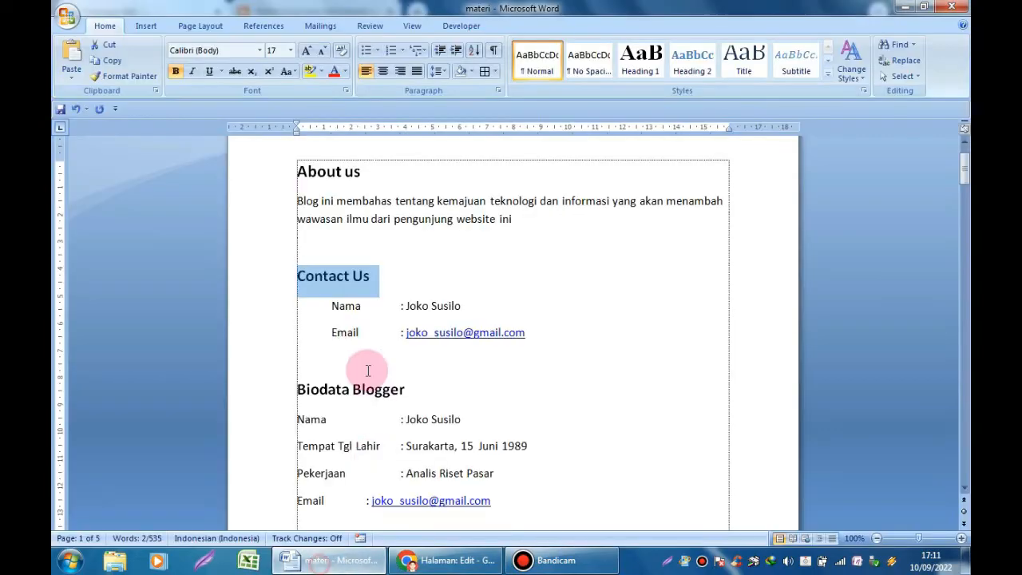
pyautogui.moveTo(330, 308); pyautogui.dragTo(404, 309)
pyautogui.moveTo(506, 328); pyautogui.dragTo(524, 335)
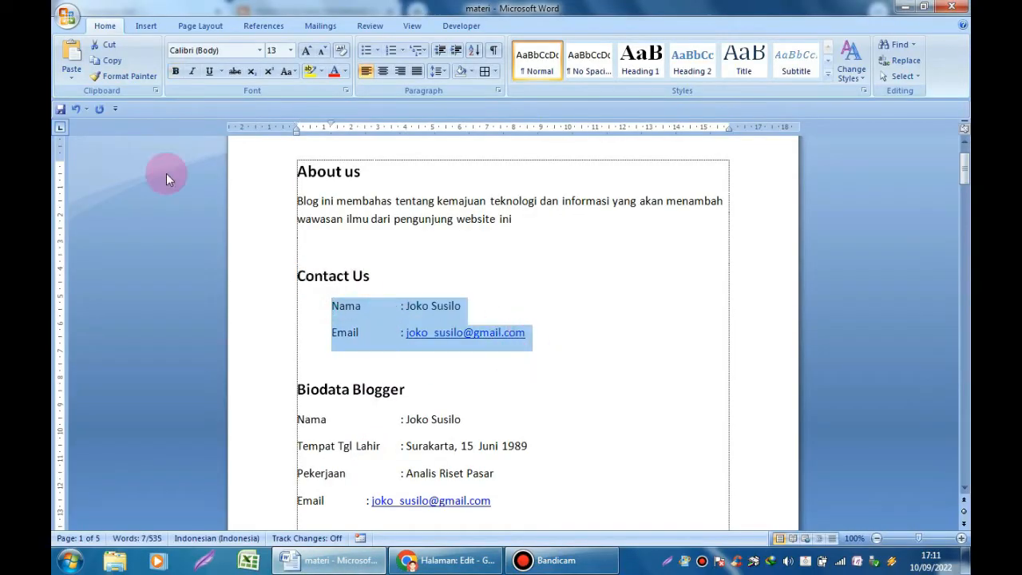
# Switch back to Chrome and paste the copied Nama and Email lines into the body of the "Contact Us" page
pyautogui.click(446, 560)
pyautogui.click(249, 266)
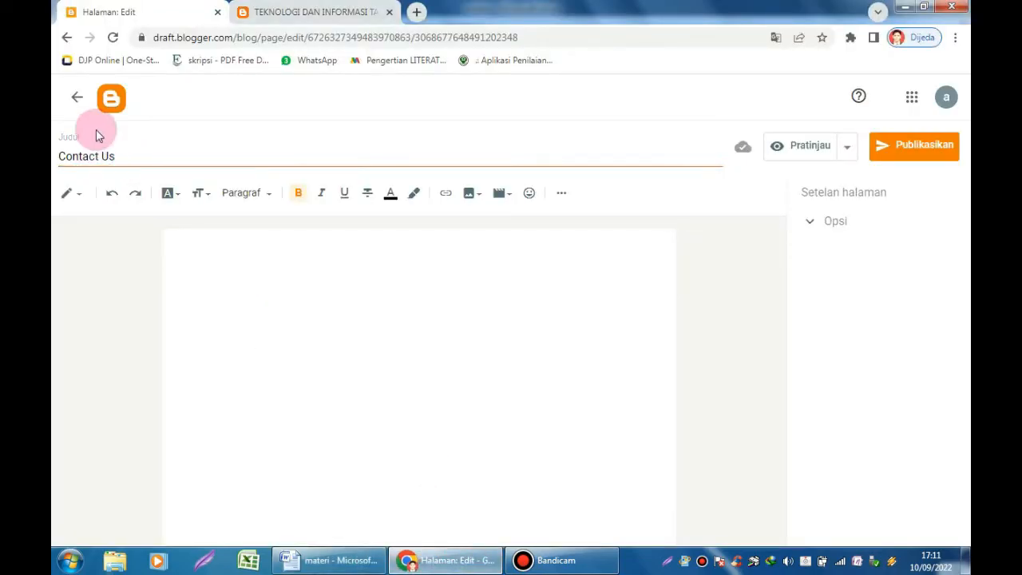
pyautogui.hotkey('ctrl', 'v')
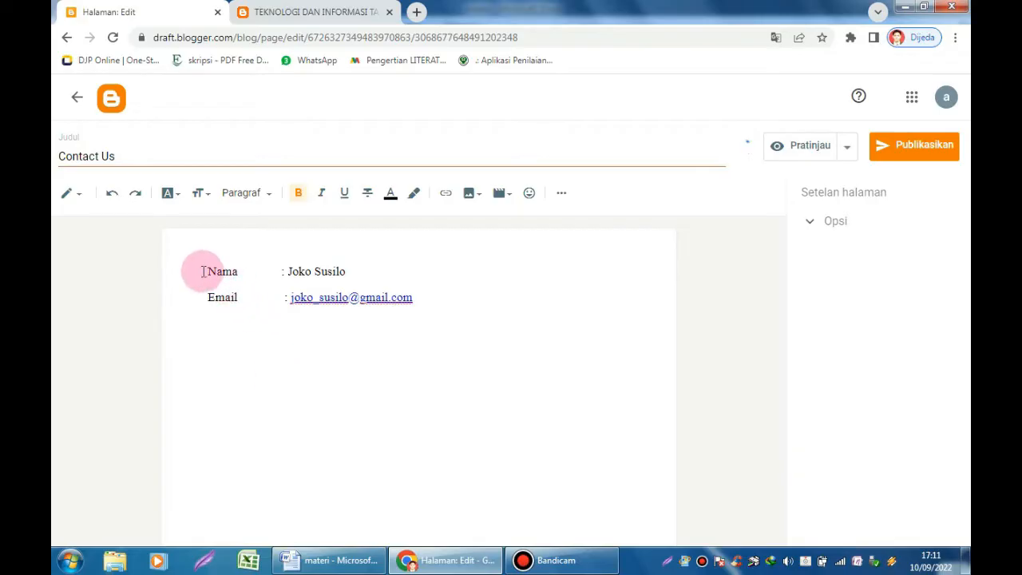
pyautogui.moveTo(202, 271); pyautogui.dragTo(381, 296)
pyautogui.click(340, 370)
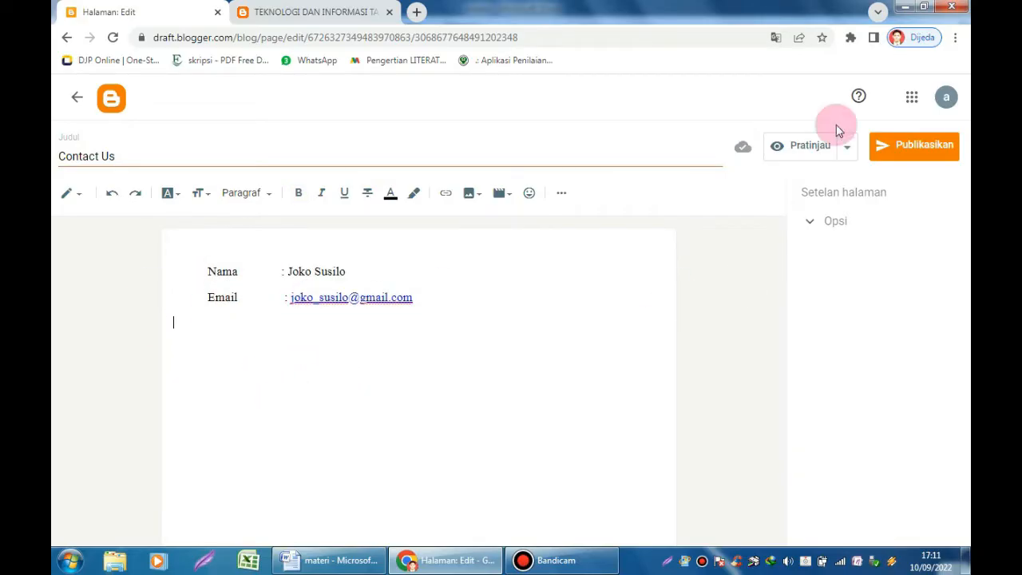
# Switch the "Contact Us" page to HTML view (Tampilan HTML) and publish it to the blog
pyautogui.click(79, 197)
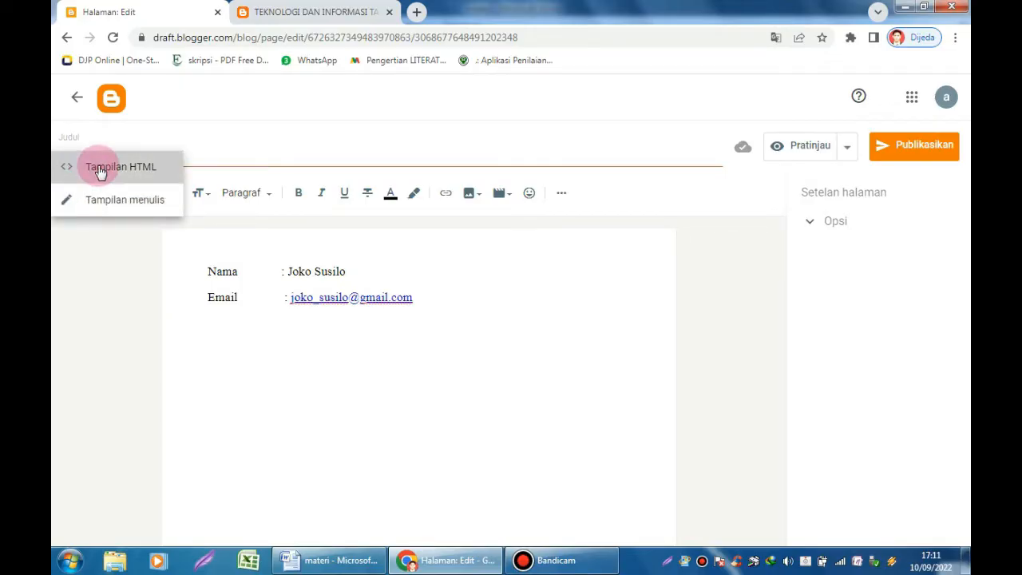
pyautogui.click(101, 169)
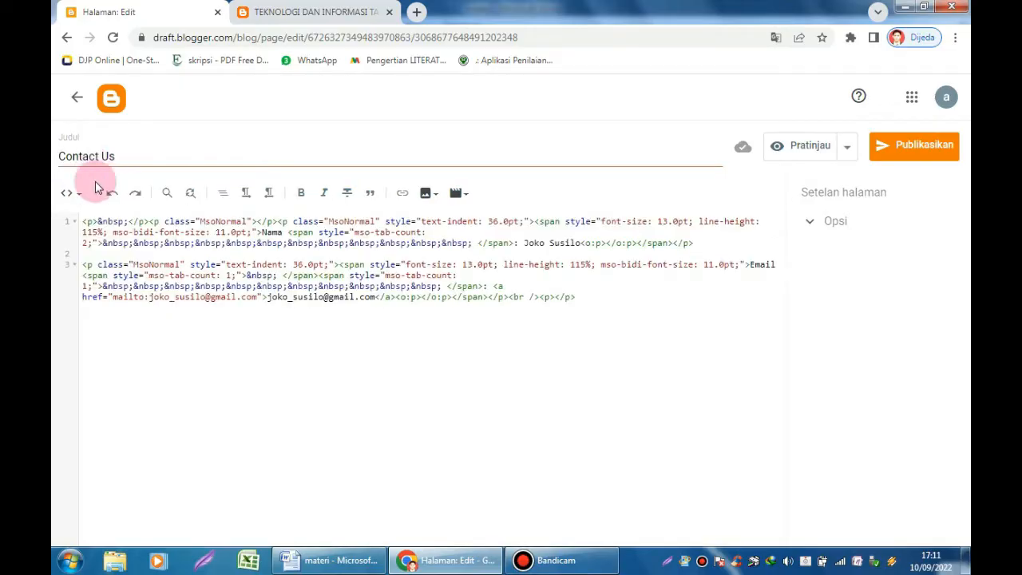
pyautogui.click(909, 152)
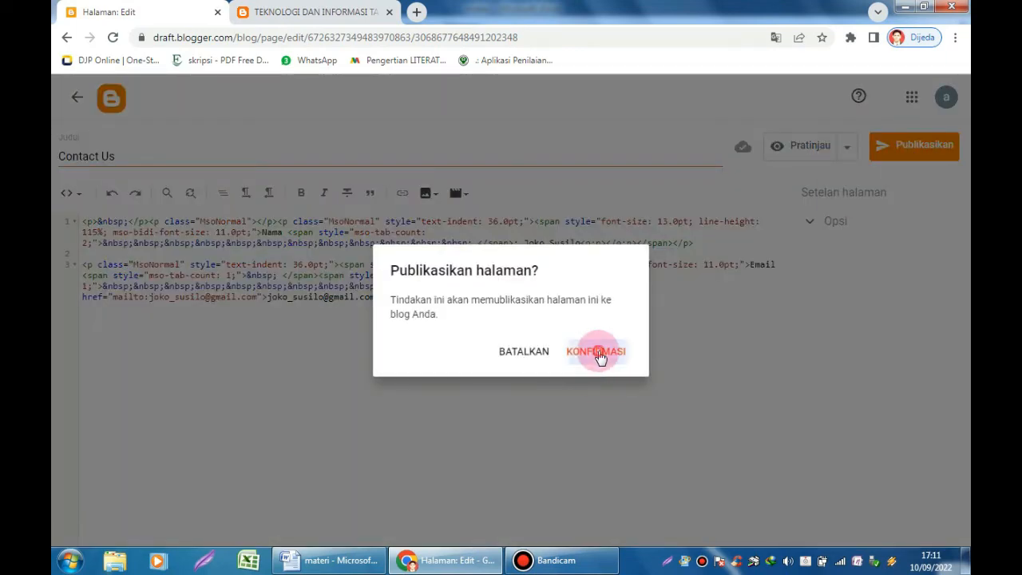
pyautogui.click(597, 351)
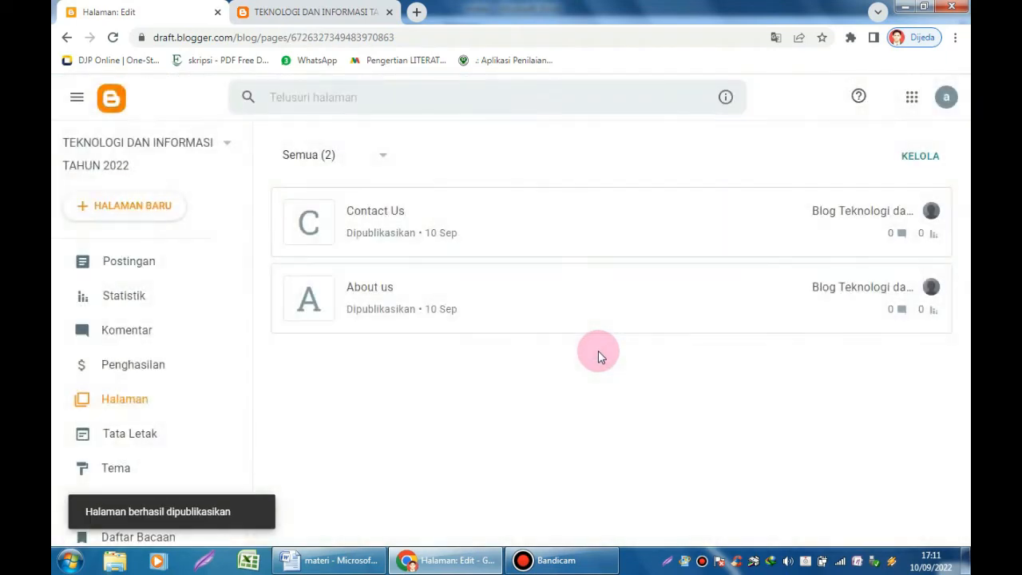
# Open the published "About us" page for editing and switch it to compose view (Tampilan menulis)
pyautogui.click(372, 301)
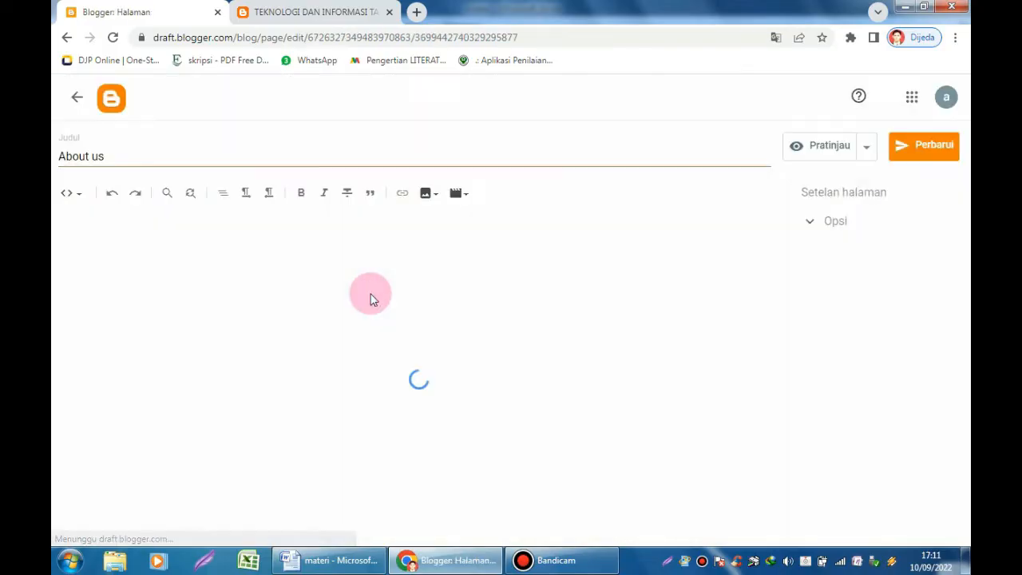
pyautogui.click(74, 198)
pyautogui.click(96, 237)
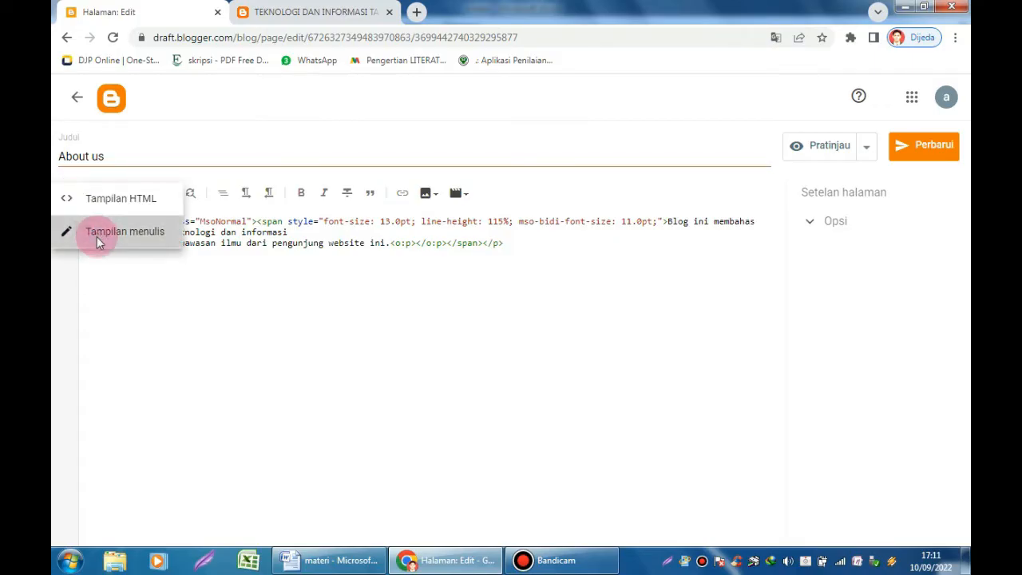
# Switch the "About us" page from compose view back to HTML view (Tampilan HTML)
pyautogui.click(120, 333)
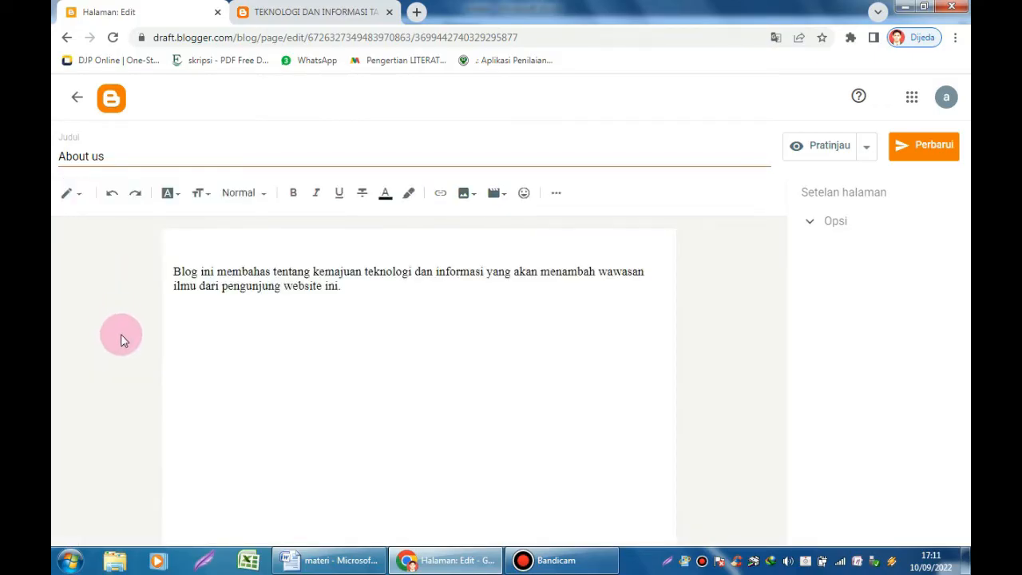
pyautogui.click(73, 193)
pyautogui.click(98, 169)
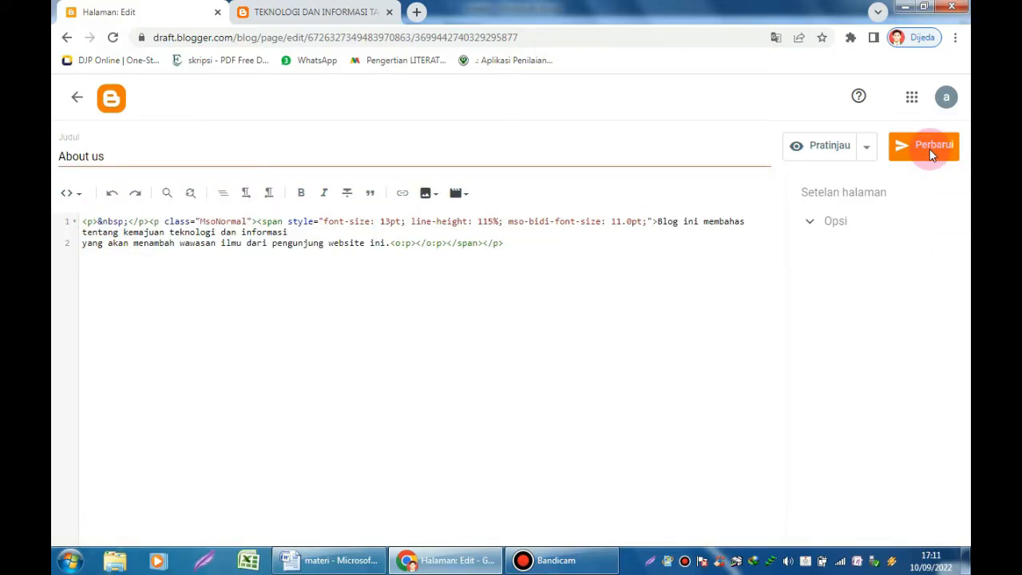
# Preview the "About us" page, close the preview and blog tabs, and return to the page list without updating
pyautogui.click(829, 146)
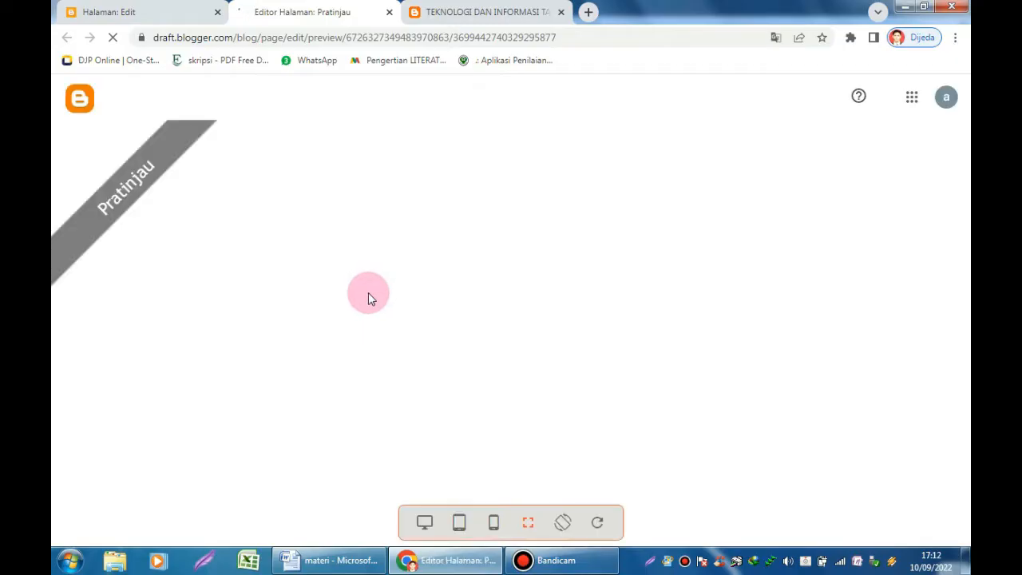
pyautogui.click(389, 12)
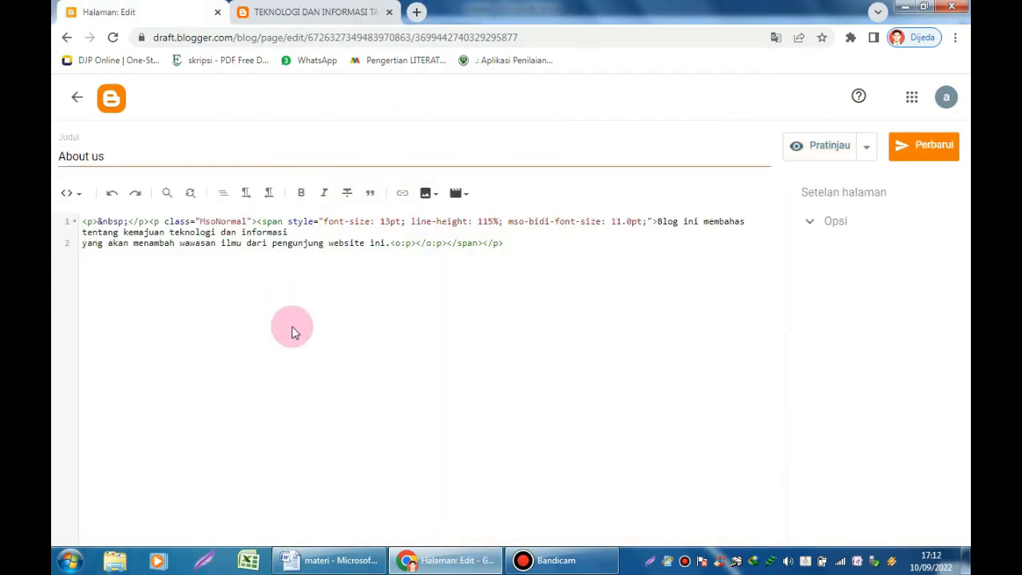
pyautogui.click(389, 12)
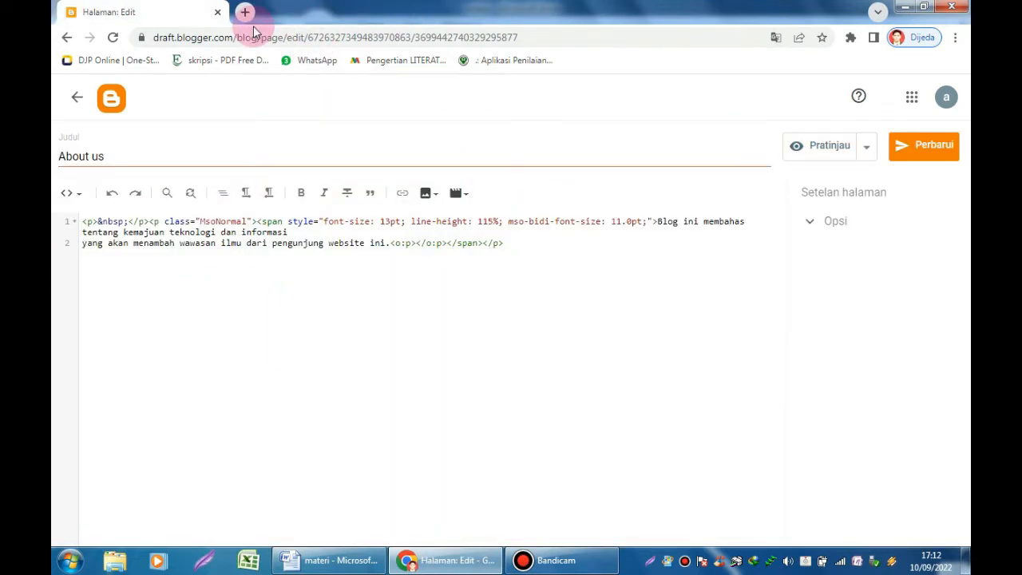
pyautogui.click(83, 97)
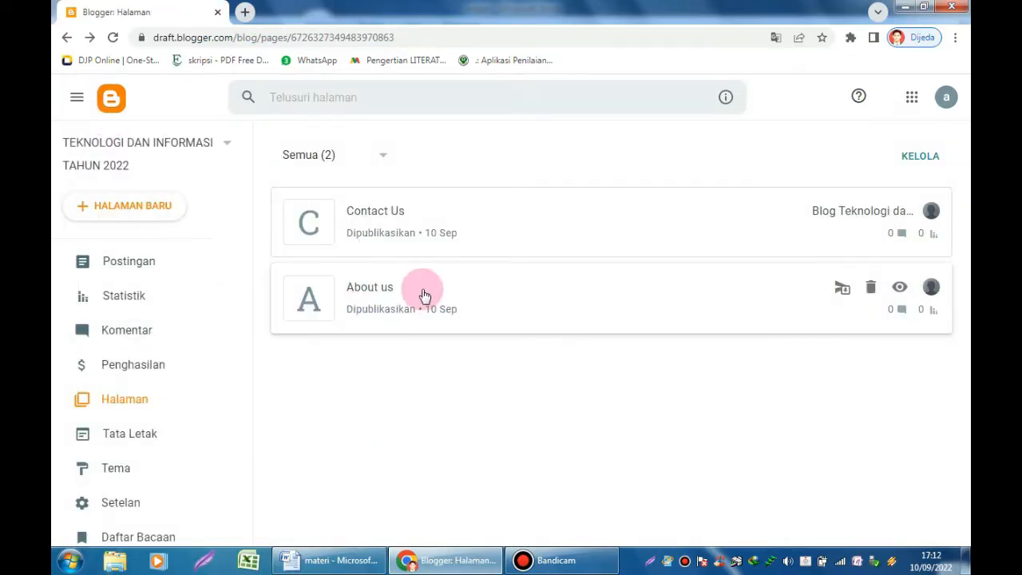
# Switch to the materi document in Word and copy the heading "Biodata Blogger"
pyautogui.click(328, 560)
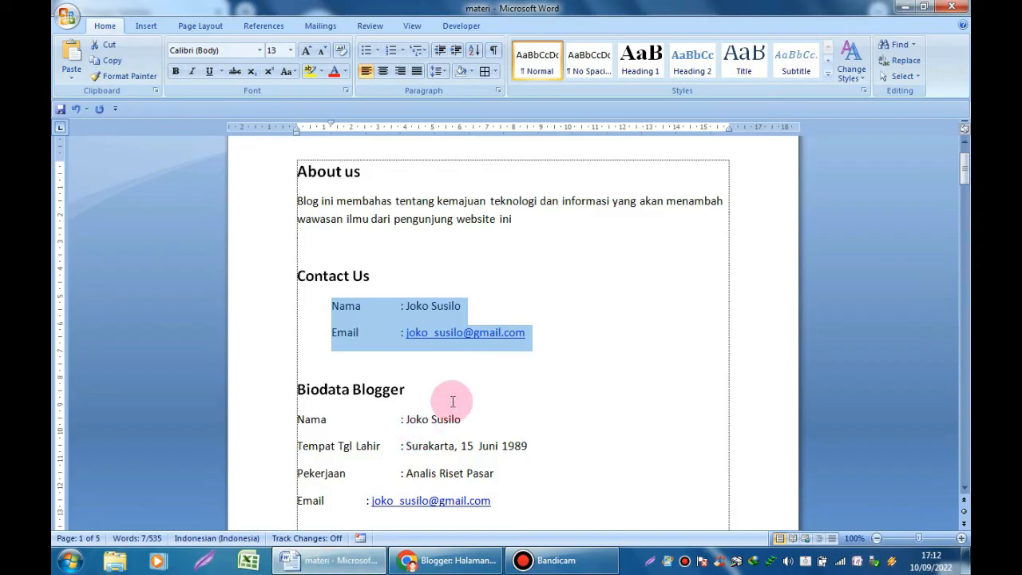
pyautogui.scroll(-2, 384, 403)
pyautogui.moveTo(293, 321); pyautogui.dragTo(476, 321)
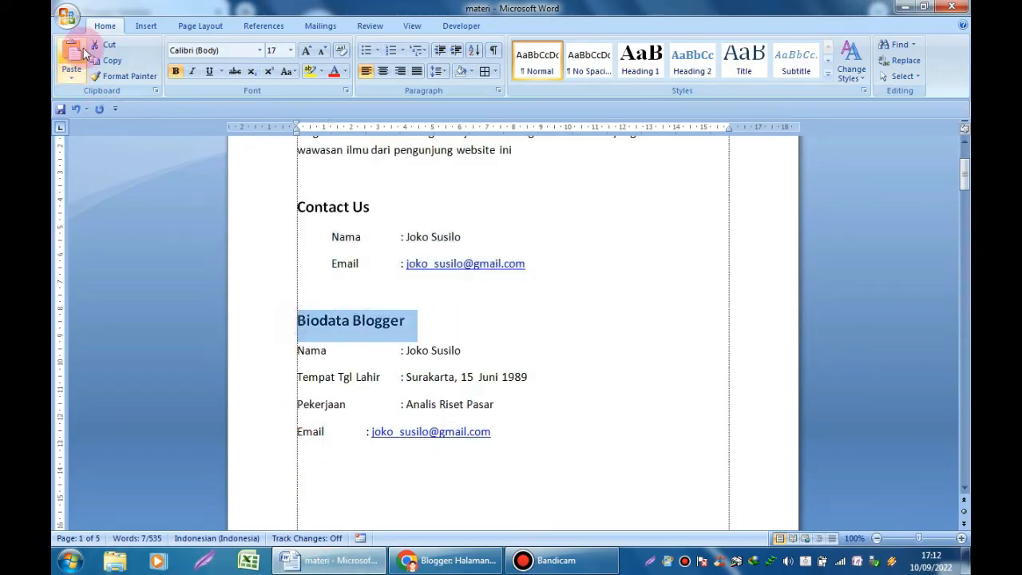
pyautogui.click(106, 61)
# Switch back to Chrome and create a new page titled "Biodata Blogger" in compose view (Tampilan menulis)
pyautogui.click(445, 563)
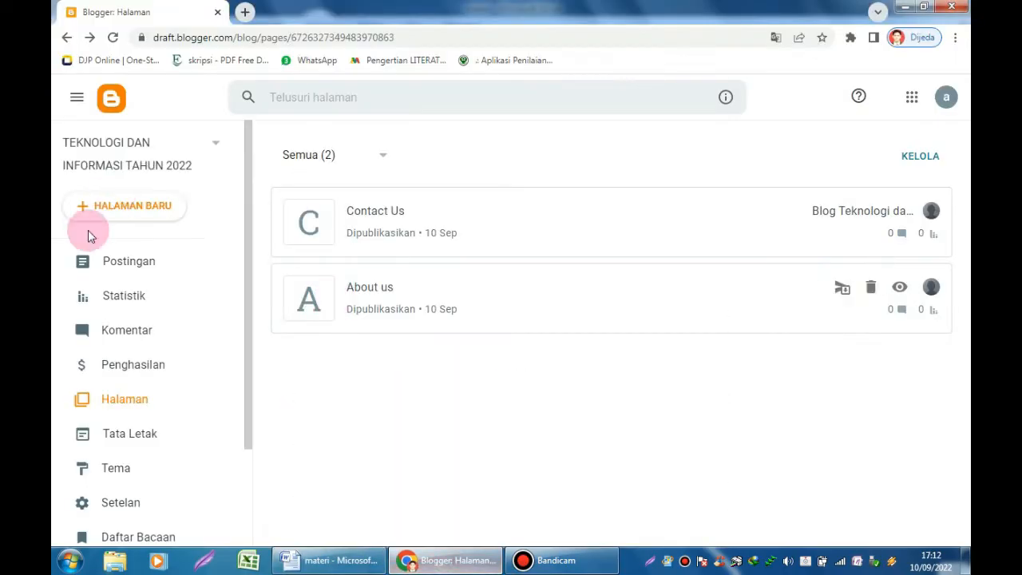
pyautogui.click(118, 207)
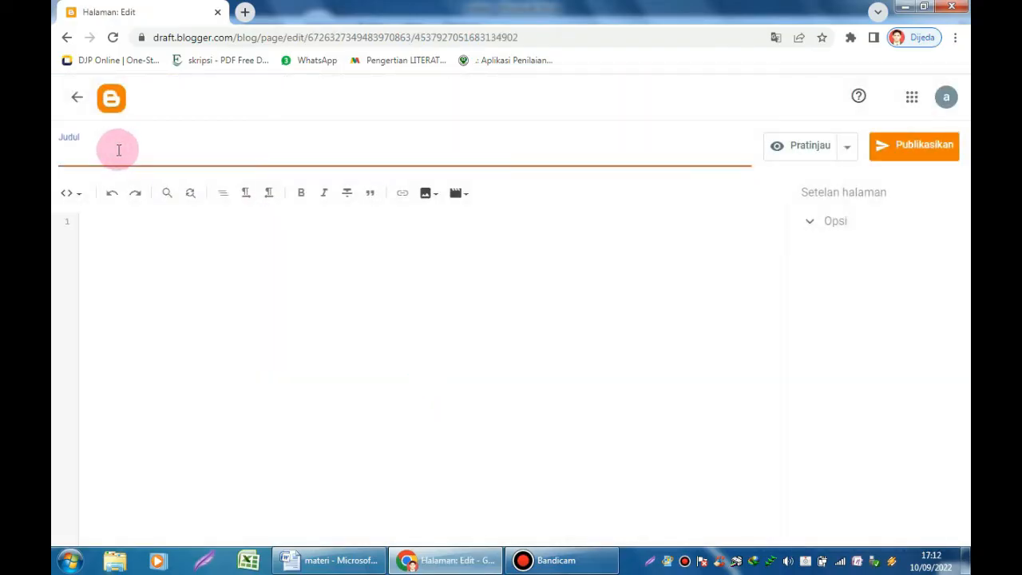
pyautogui.click(77, 242)
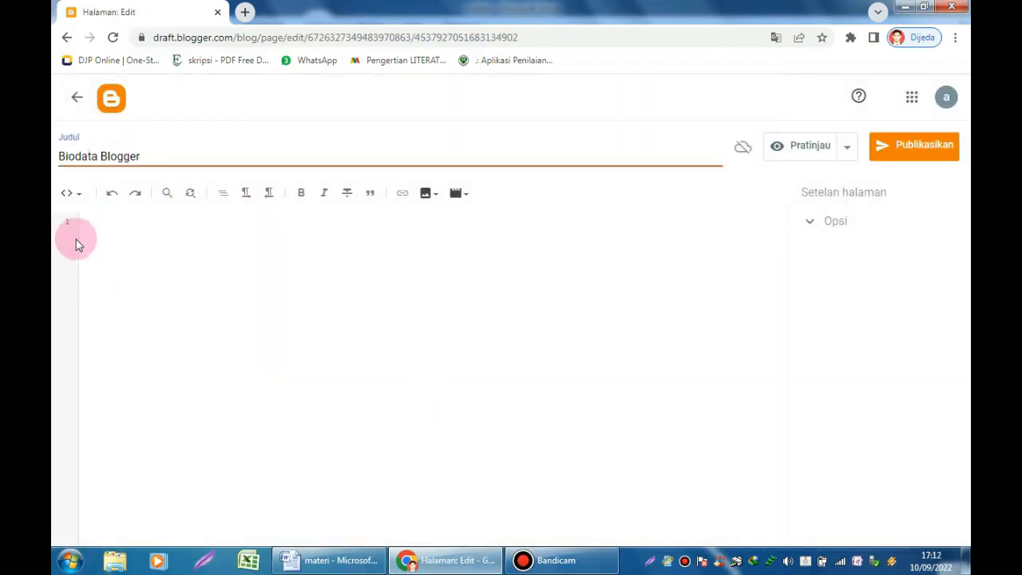
pyautogui.click(78, 194)
pyautogui.click(122, 233)
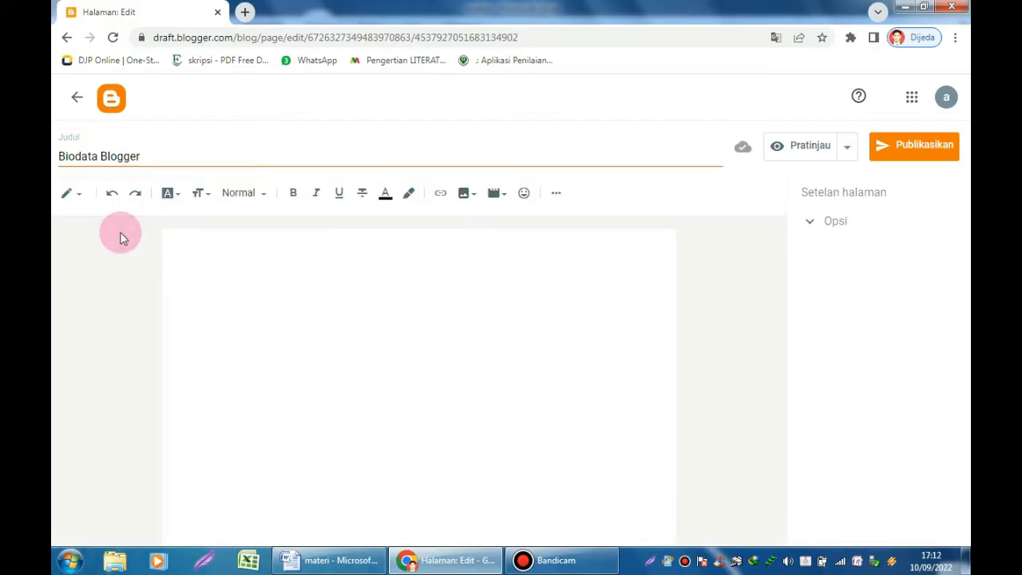
# In the Word document, align the Email line's colon under "Biodata Blogger" and copy the four biodata lines from Nama to Email
pyautogui.click(335, 559)
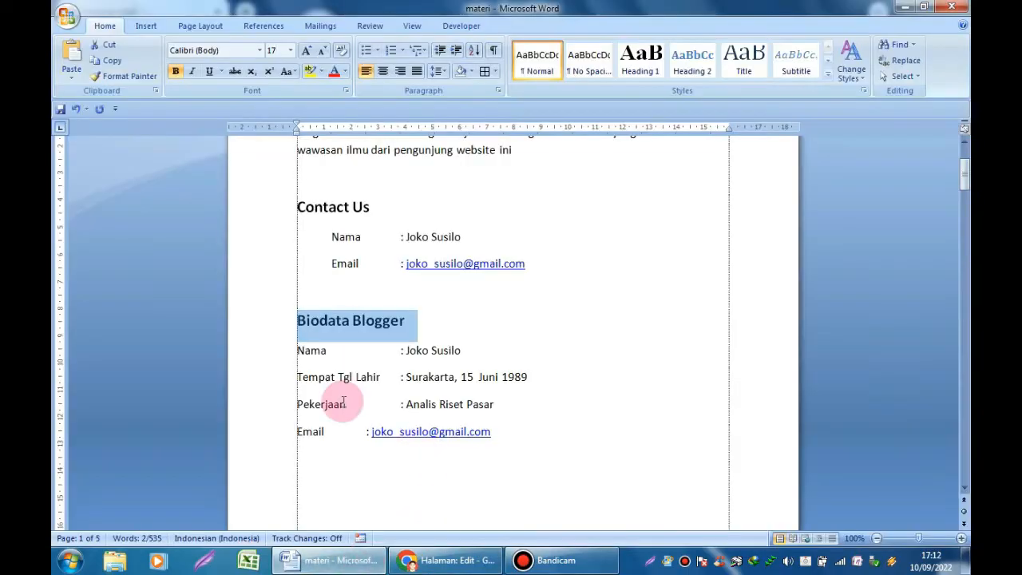
pyautogui.moveTo(296, 351); pyautogui.dragTo(529, 439)
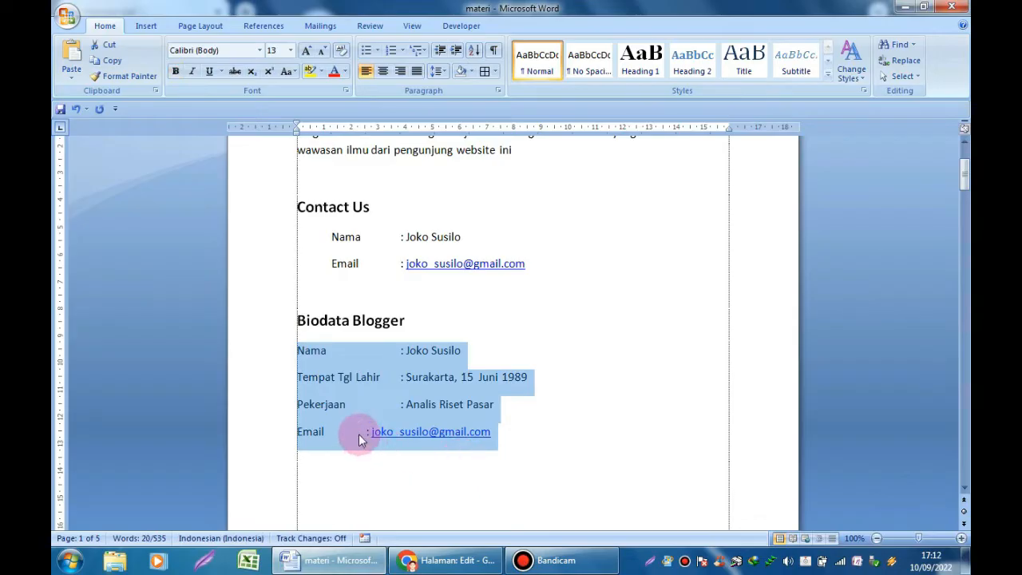
pyautogui.click(366, 431)
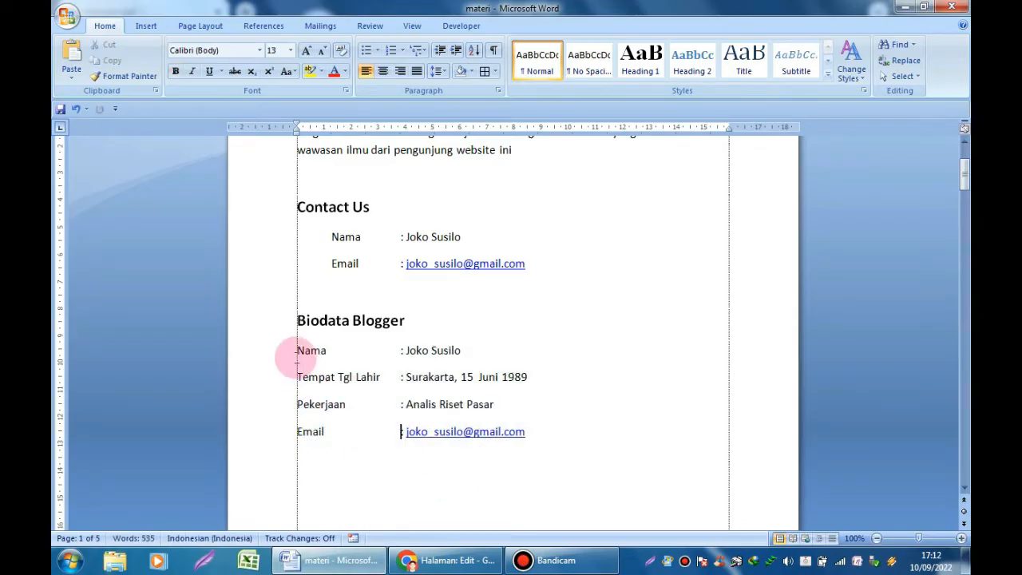
pyautogui.moveTo(290, 348); pyautogui.dragTo(561, 442)
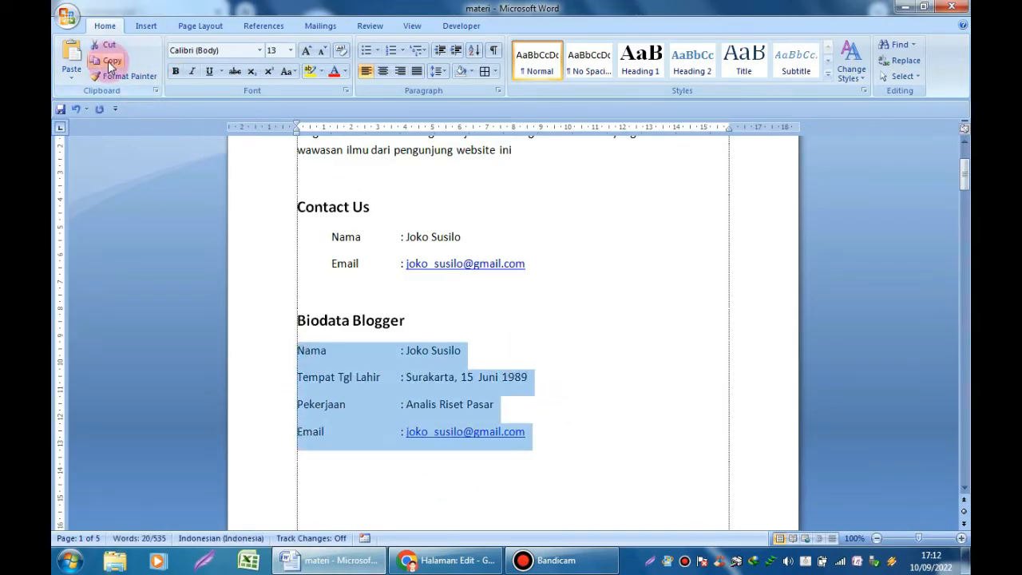
pyautogui.click(111, 63)
# Switch back to Chrome, paste the biodata lines into the "Biodata Blogger" page body and remove the extra space in the Email line
pyautogui.click(435, 559)
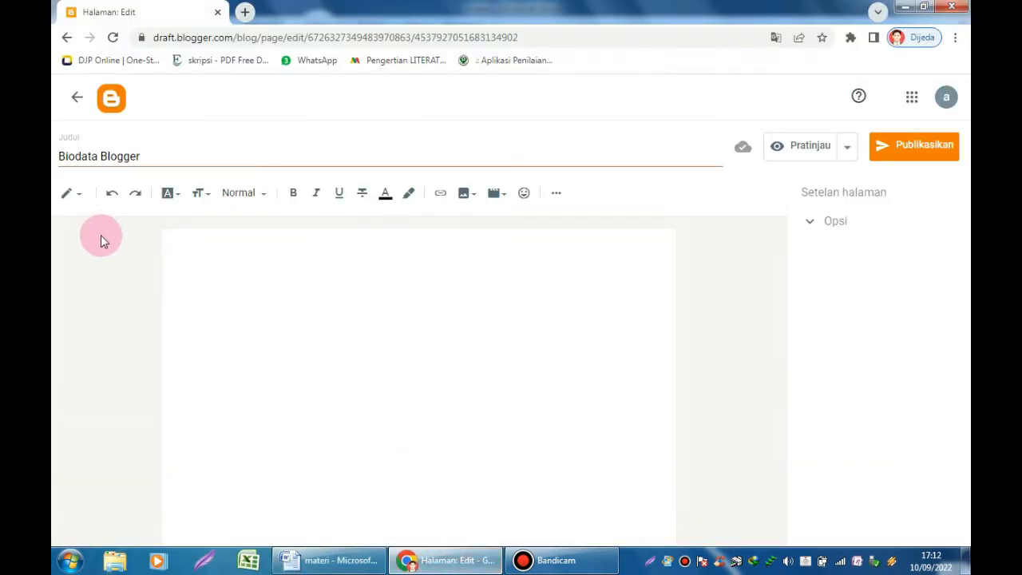
pyautogui.click(212, 259)
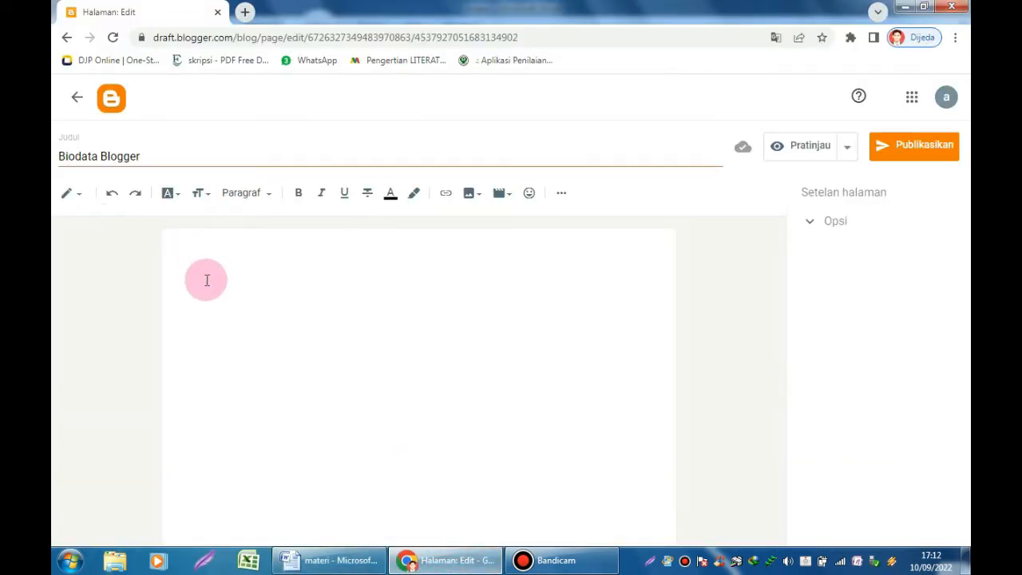
pyautogui.hotkey('ctrl', 'v')
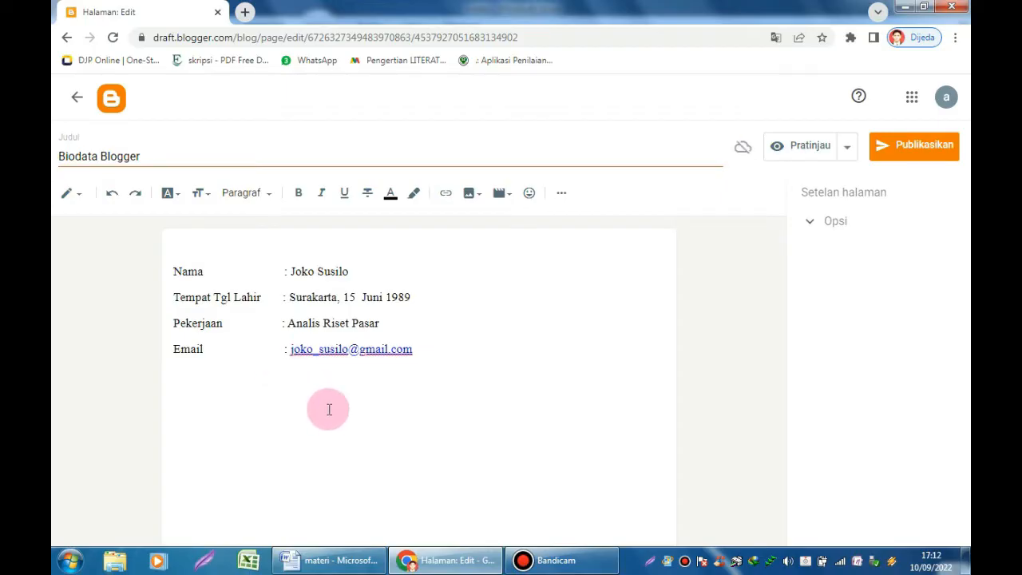
pyautogui.press('BackSpace')
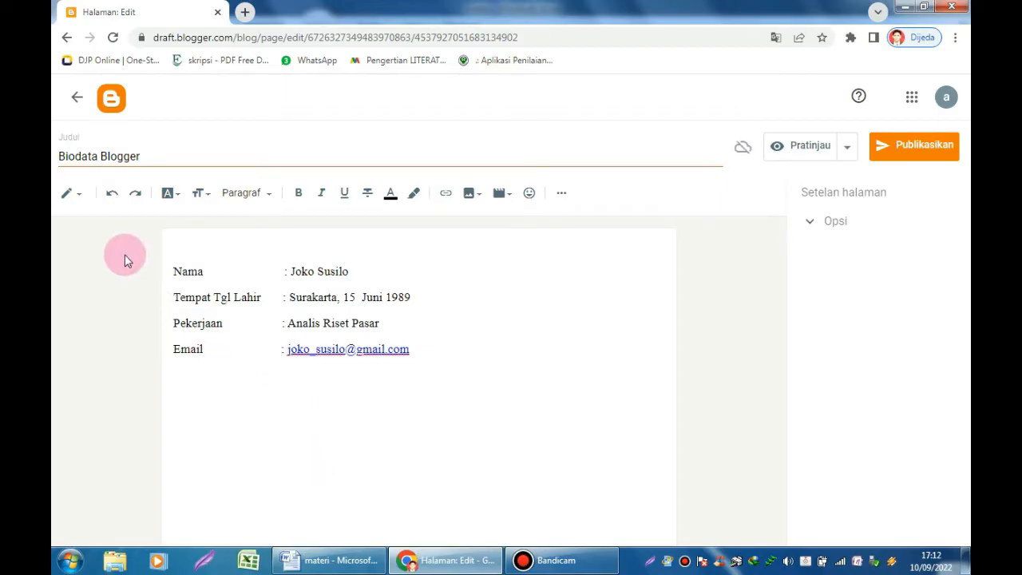
# Switch the "Biodata Blogger" page to HTML view (Tampilan HTML) and publish it to the blog
pyautogui.click(74, 195)
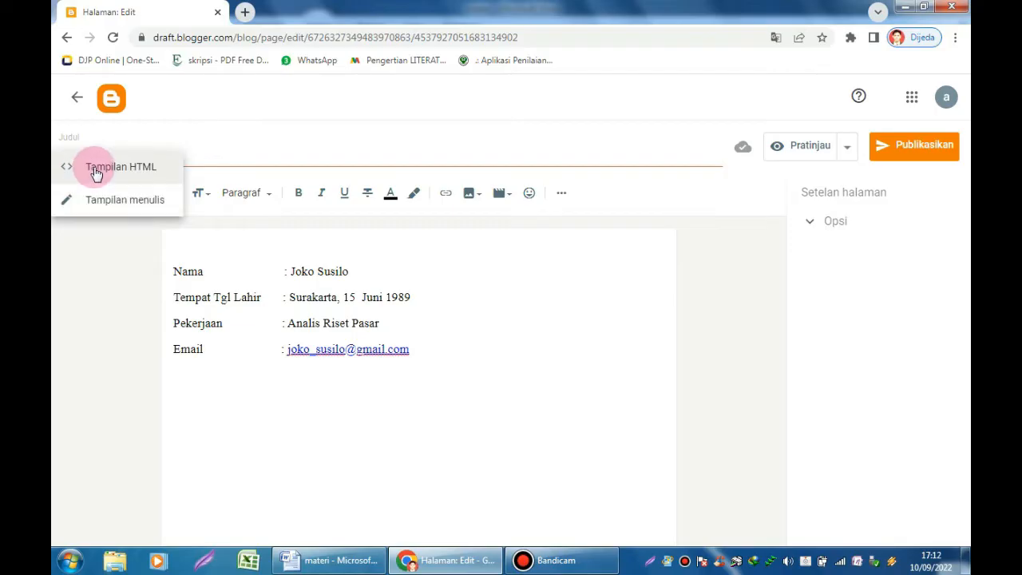
pyautogui.click(96, 172)
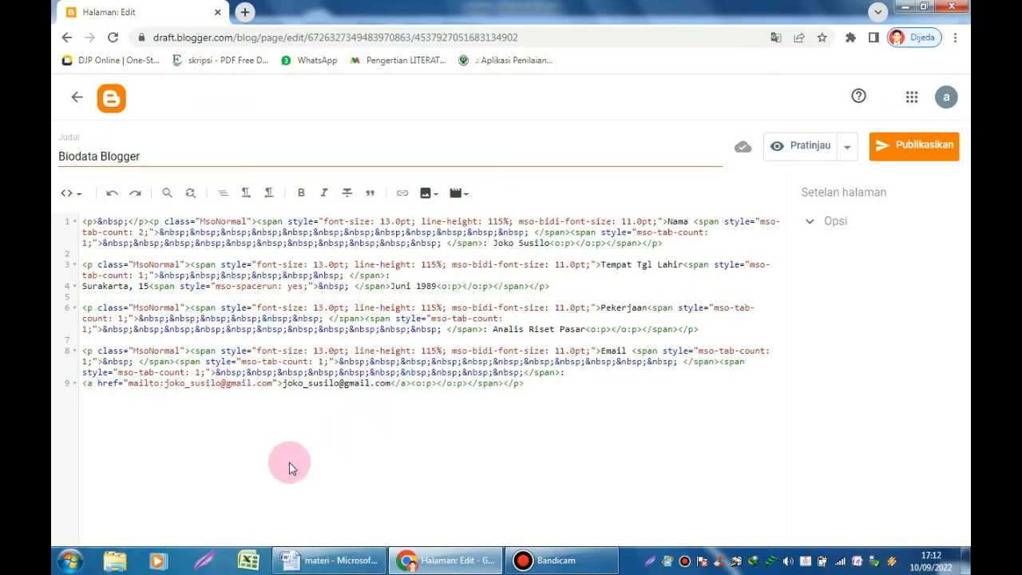
pyautogui.click(907, 146)
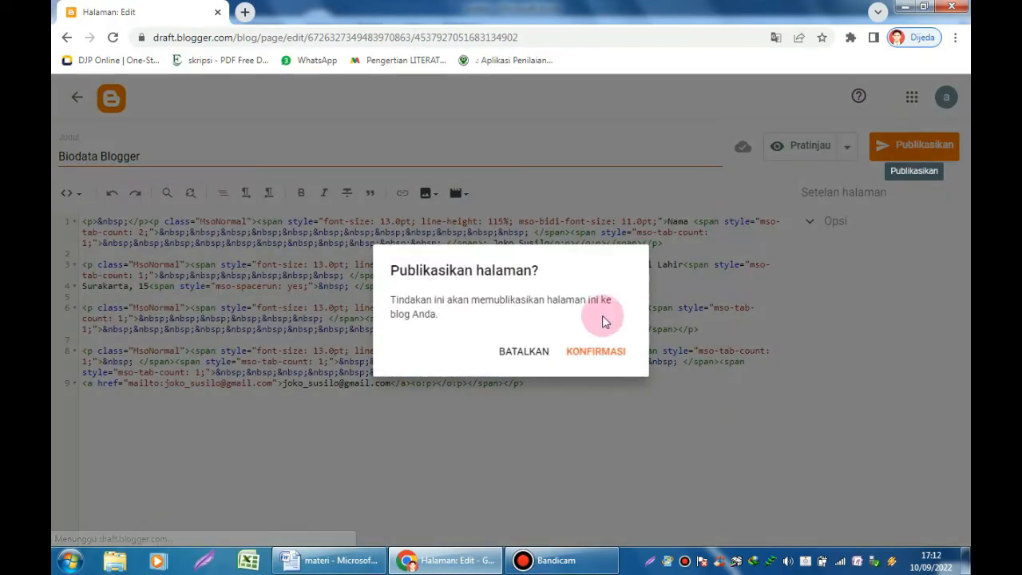
pyautogui.click(595, 354)
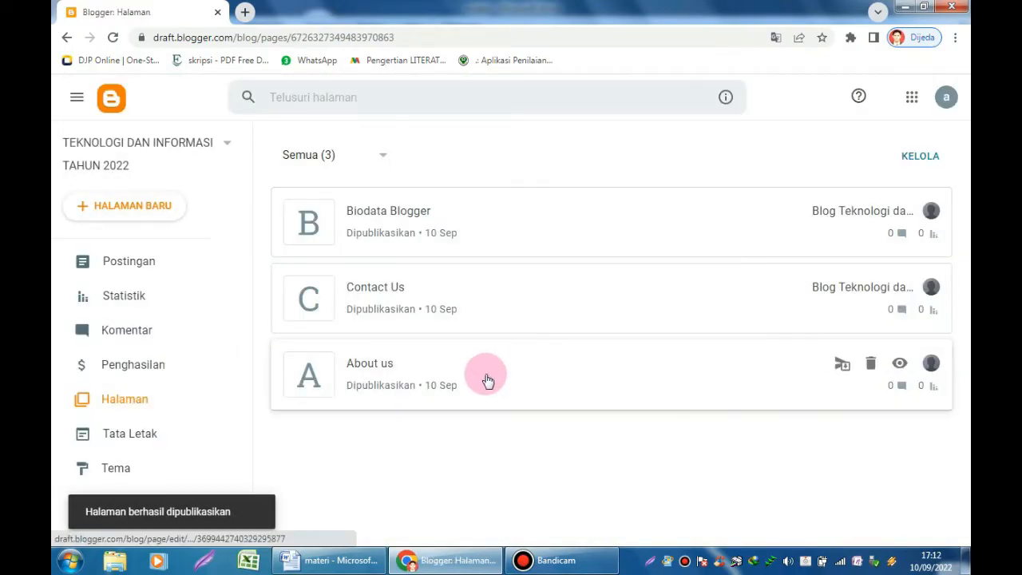
# Check the published "Biodata Blogger" and "Contact Us" pages and the home page of the live blog
pyautogui.click(394, 222)
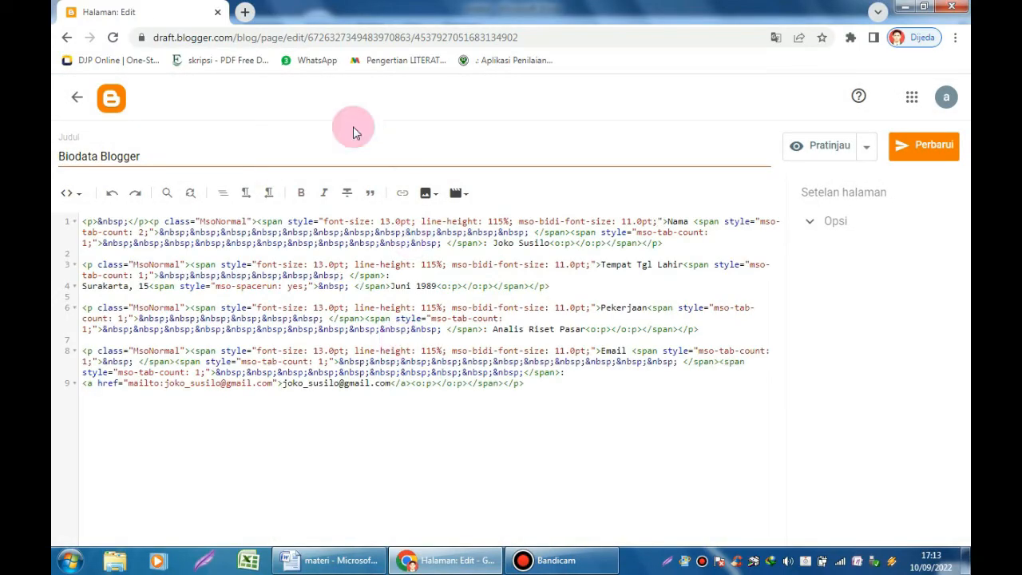
pyautogui.click(77, 97)
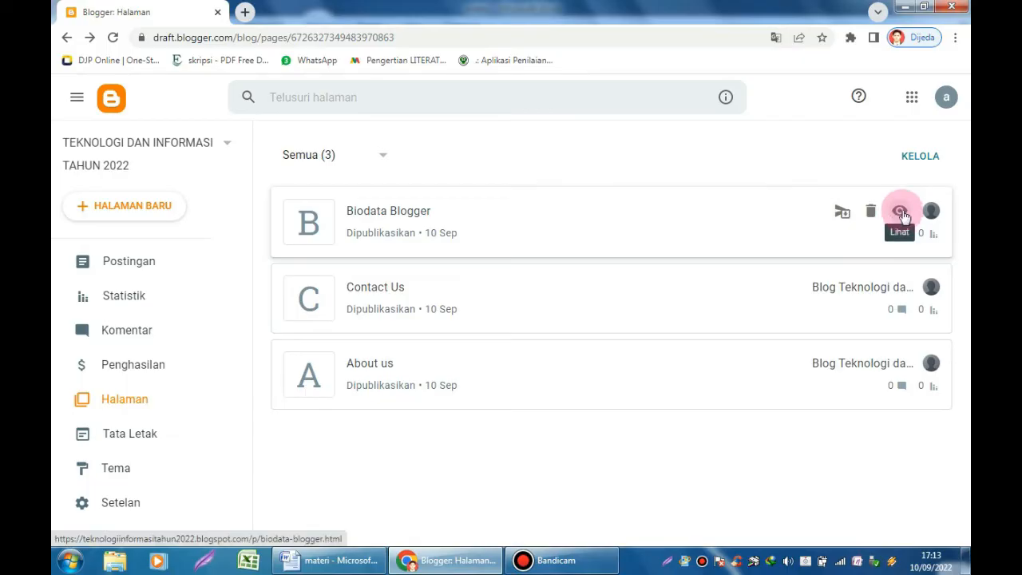
pyautogui.click(900, 213)
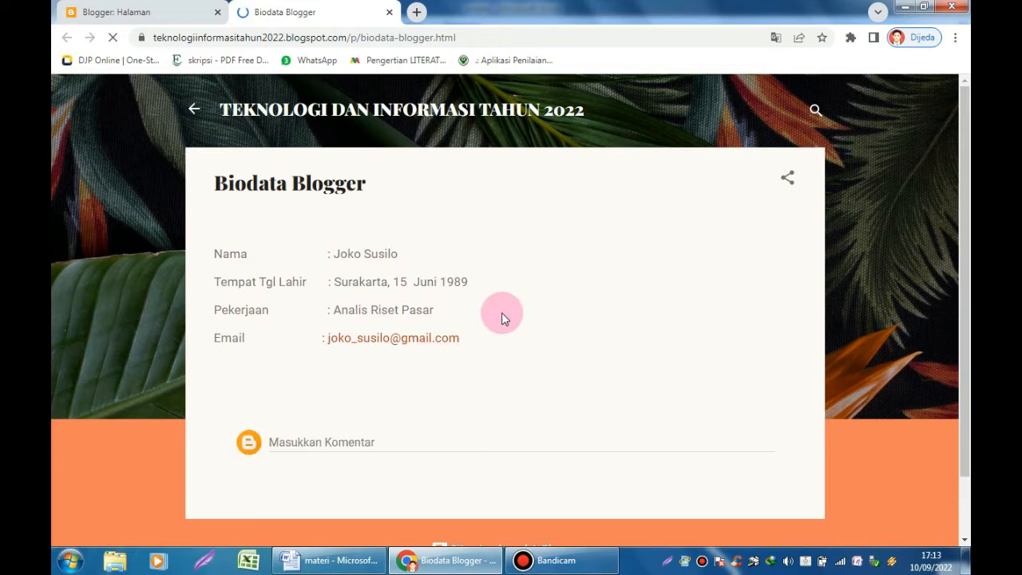
pyautogui.click(388, 12)
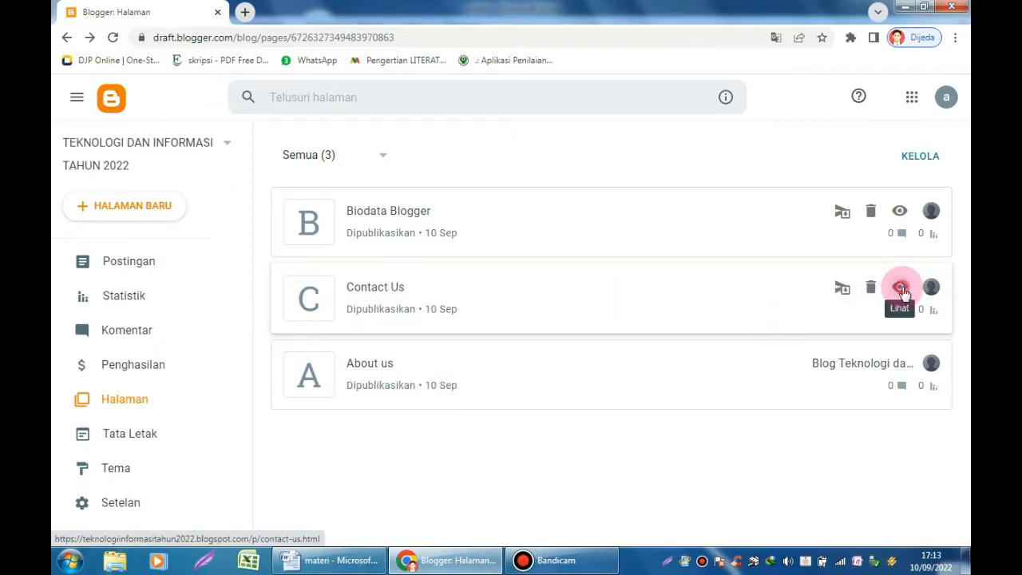
pyautogui.click(901, 289)
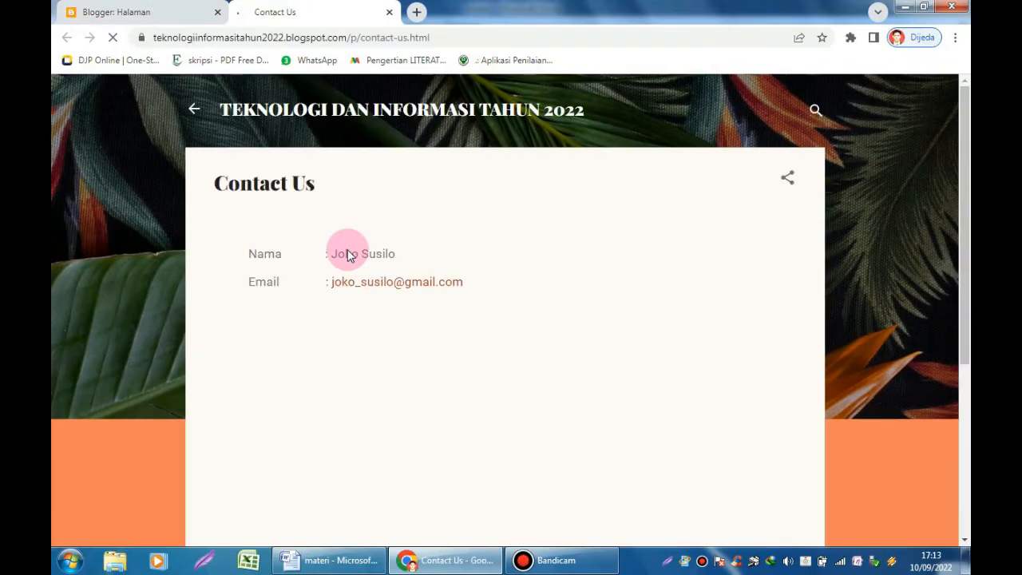
pyautogui.click(387, 12)
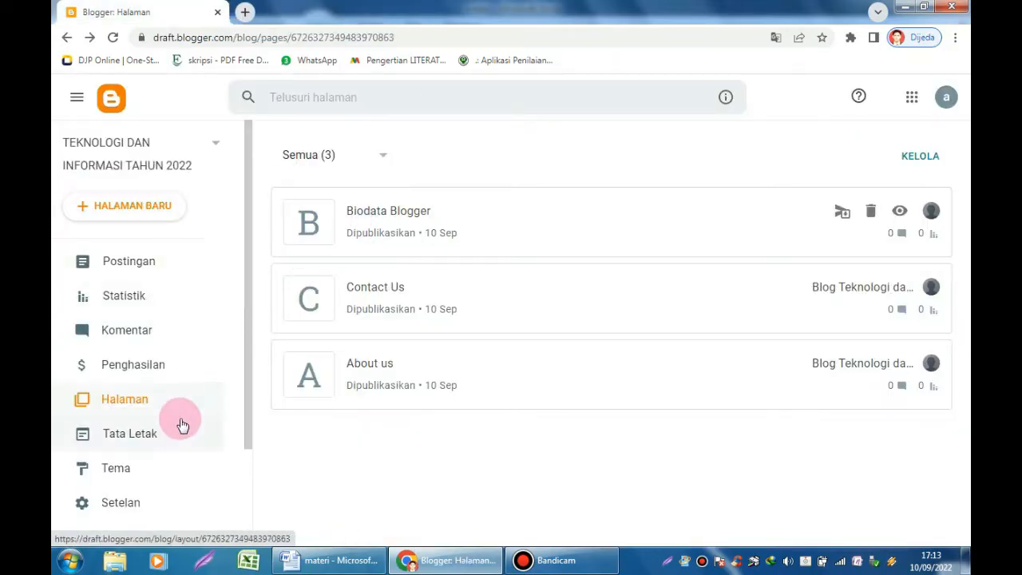
pyautogui.scroll(-3, 182, 425)
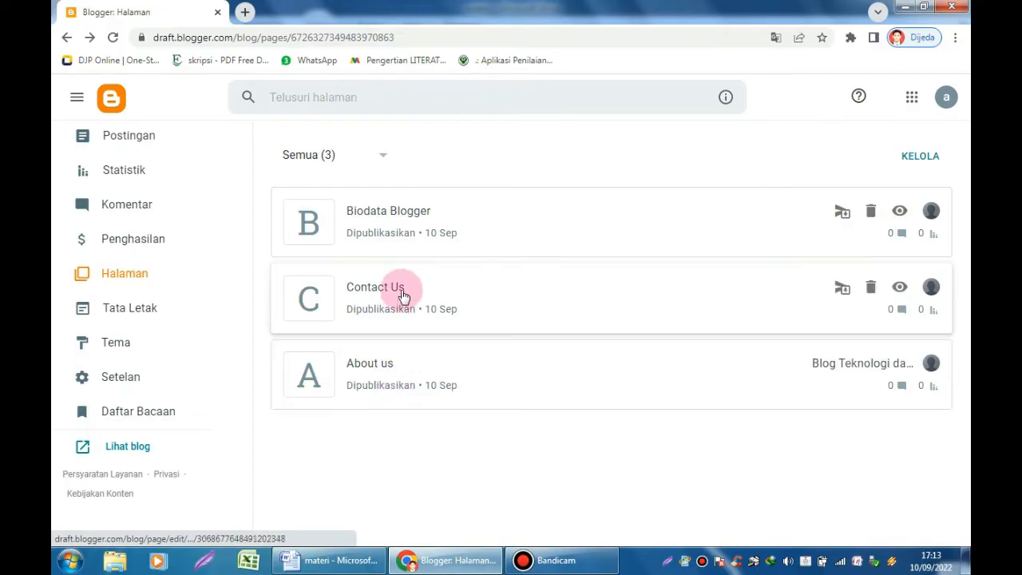
pyautogui.click(141, 447)
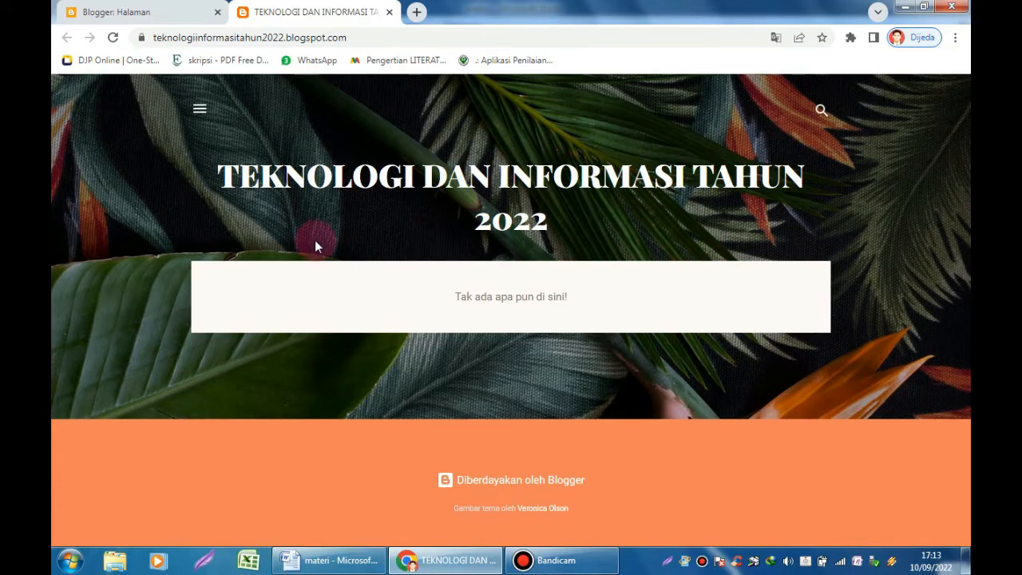
# Return to the Blogger dashboard, open the blog's layout (Tata Letak) and dismiss the Internet Download Manager dialog
pyautogui.click(128, 16)
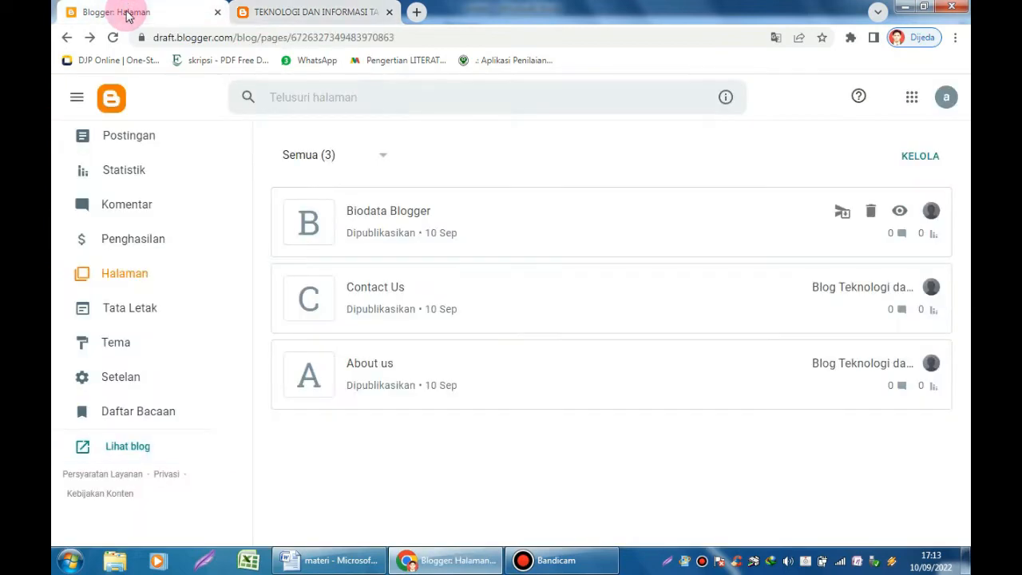
pyautogui.click(136, 312)
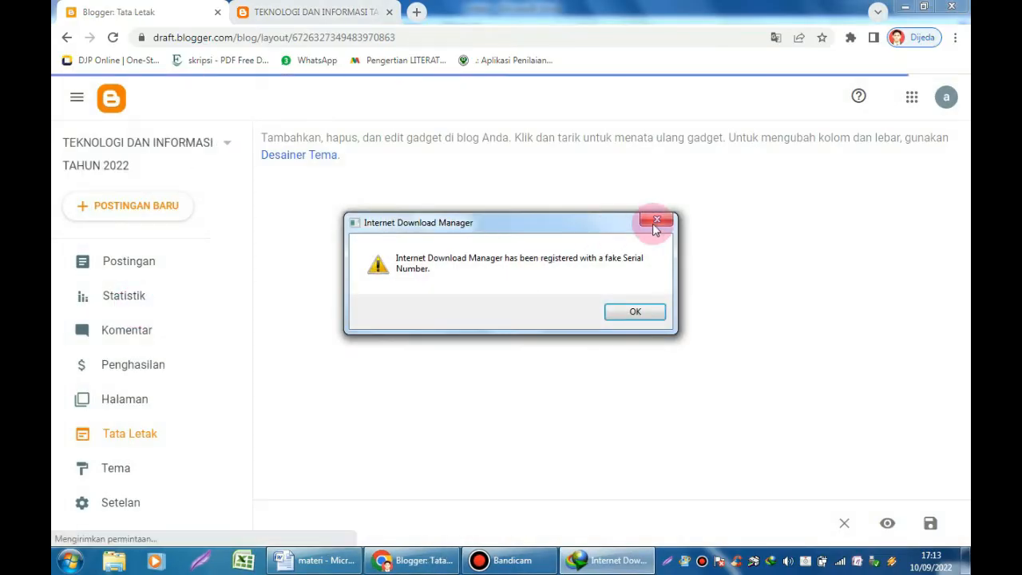
pyautogui.click(655, 227)
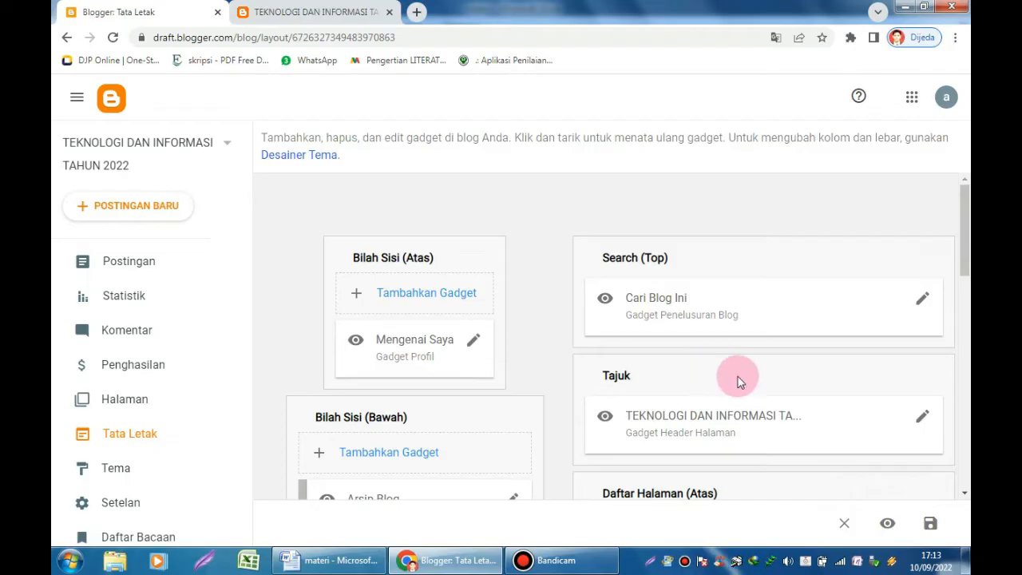
# Turn on display of the Halaman gadget under Daftar Halaman (Atas) and save its configuration
pyautogui.scroll(-2, 738, 381)
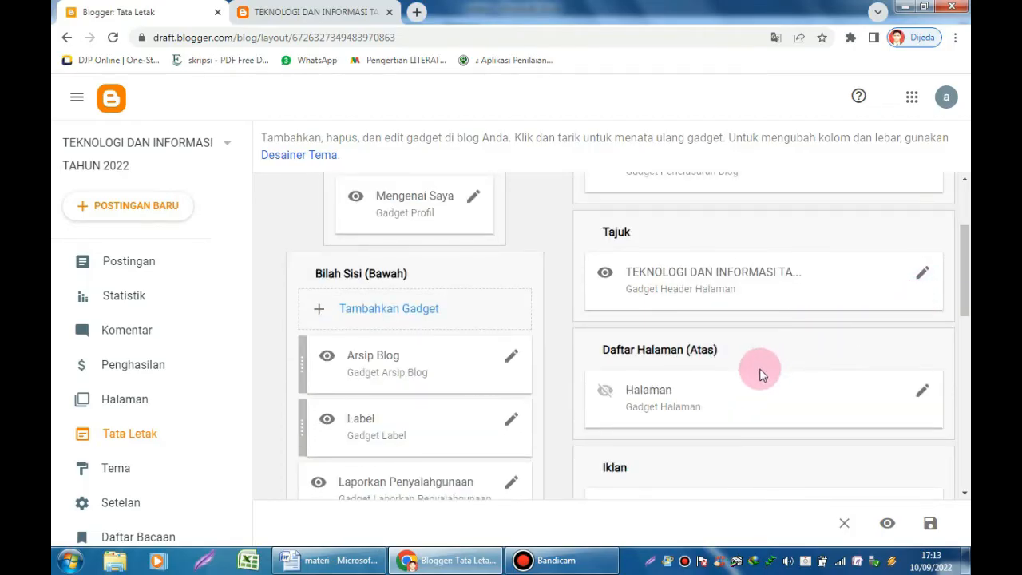
pyautogui.scroll(-1, 761, 376)
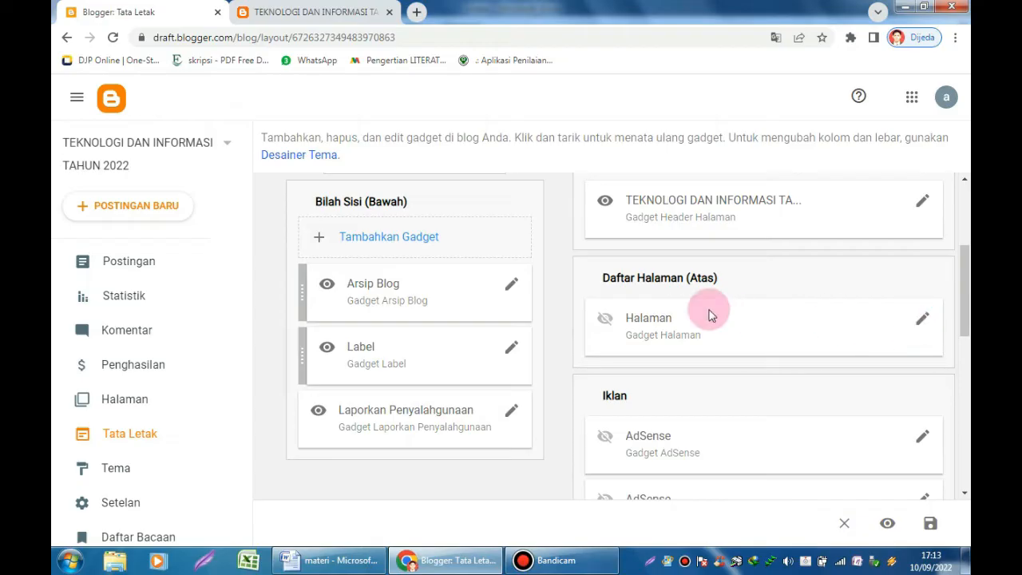
pyautogui.click(926, 326)
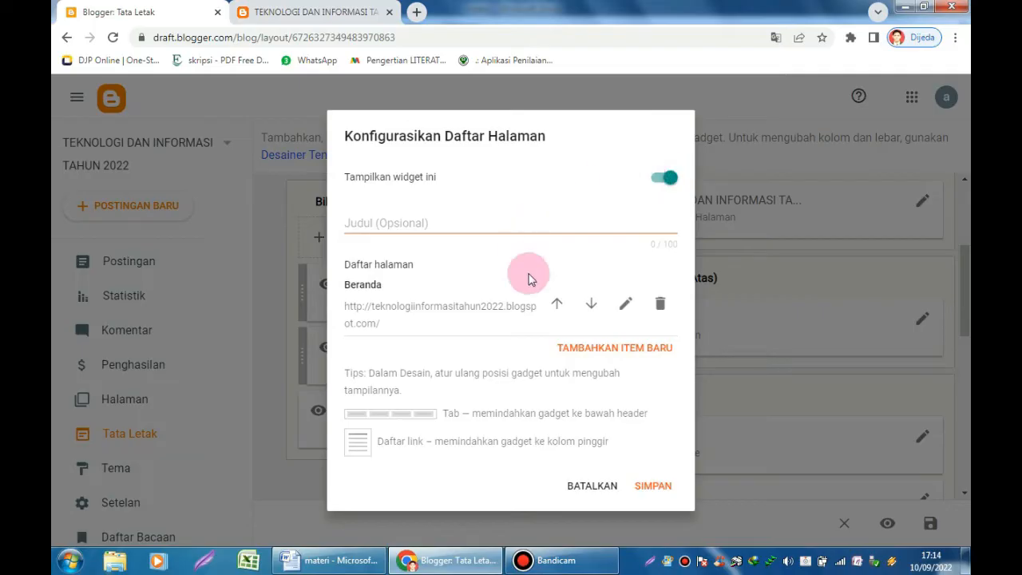
pyautogui.click(449, 341)
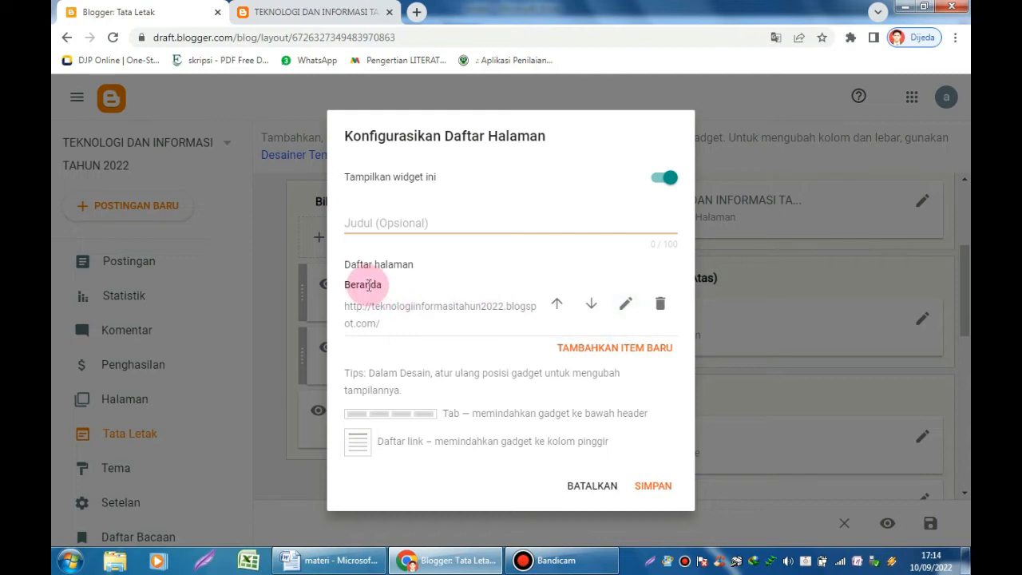
pyautogui.click(655, 488)
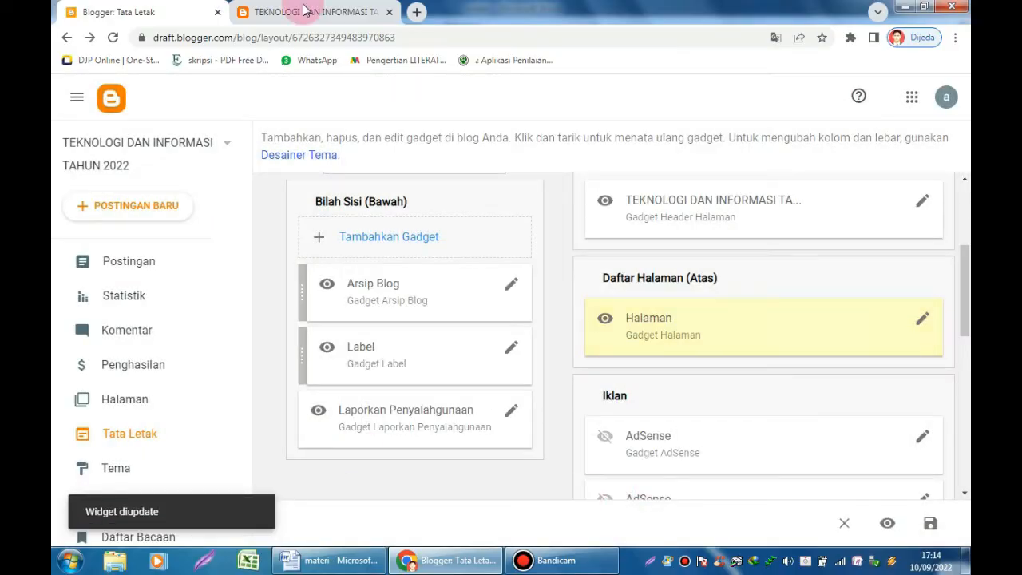
# Check the page menu on the live blog's home page and return to the Blogger layout
pyautogui.click(330, 23)
pyautogui.click(329, 17)
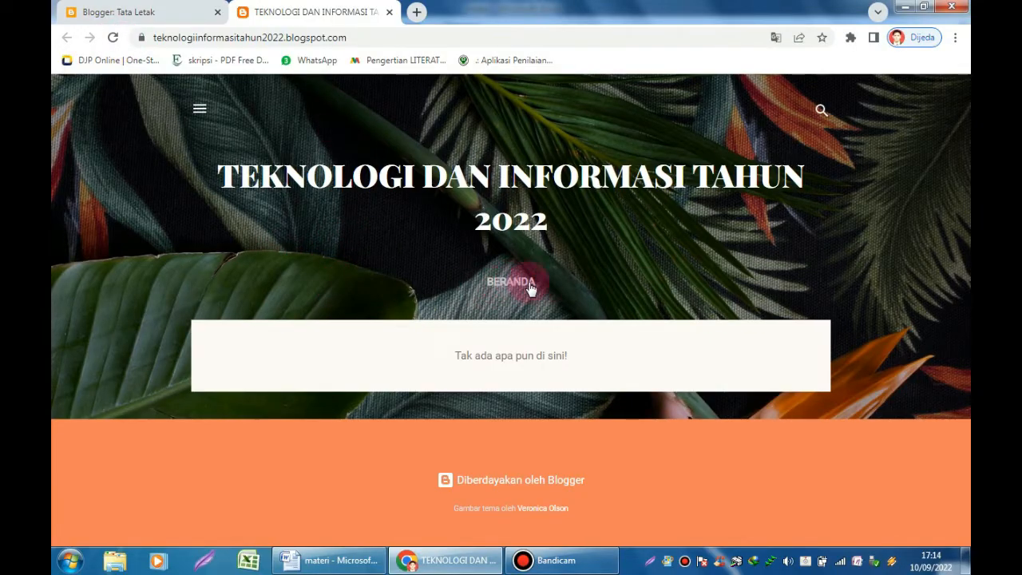
pyautogui.click(150, 13)
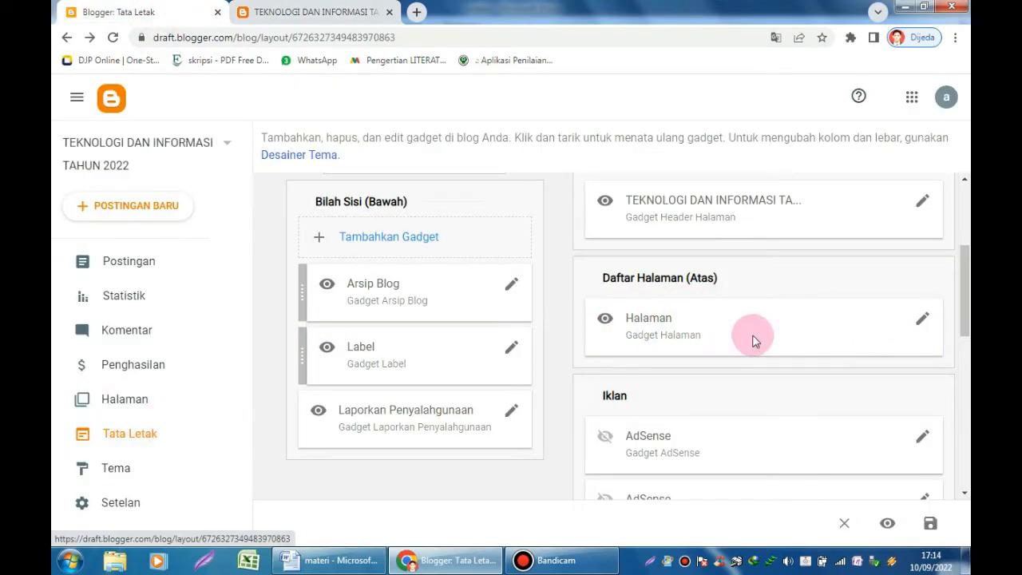
# Add the "About us" page to the Halaman gadget's page list with "#" as its URL
pyautogui.click(923, 323)
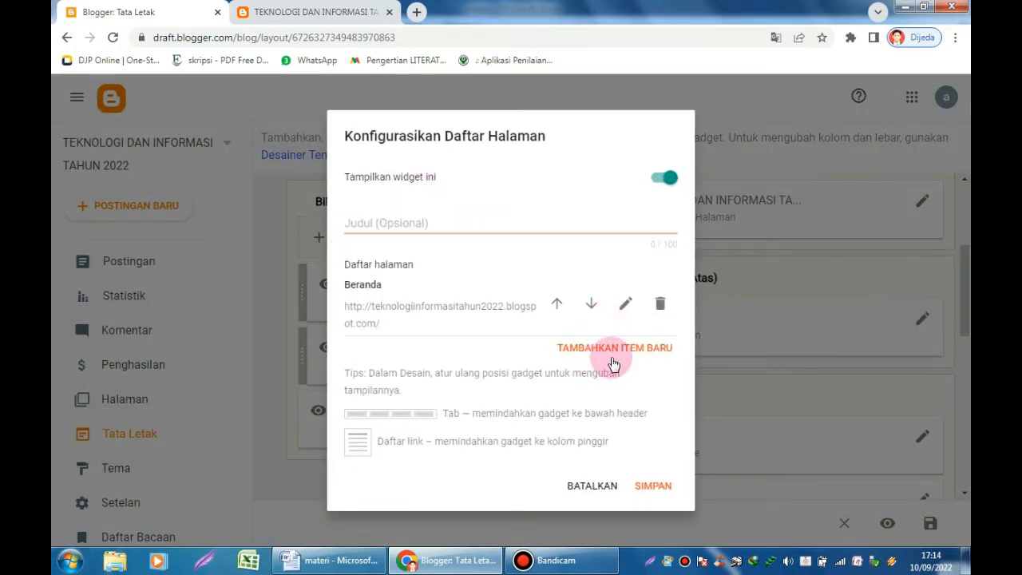
pyautogui.click(623, 352)
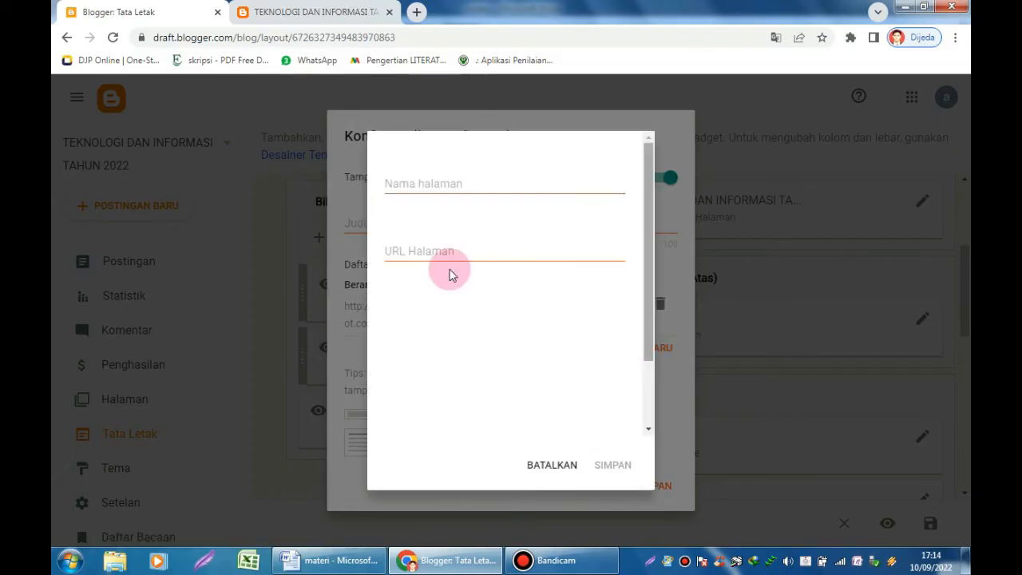
pyautogui.click(434, 183)
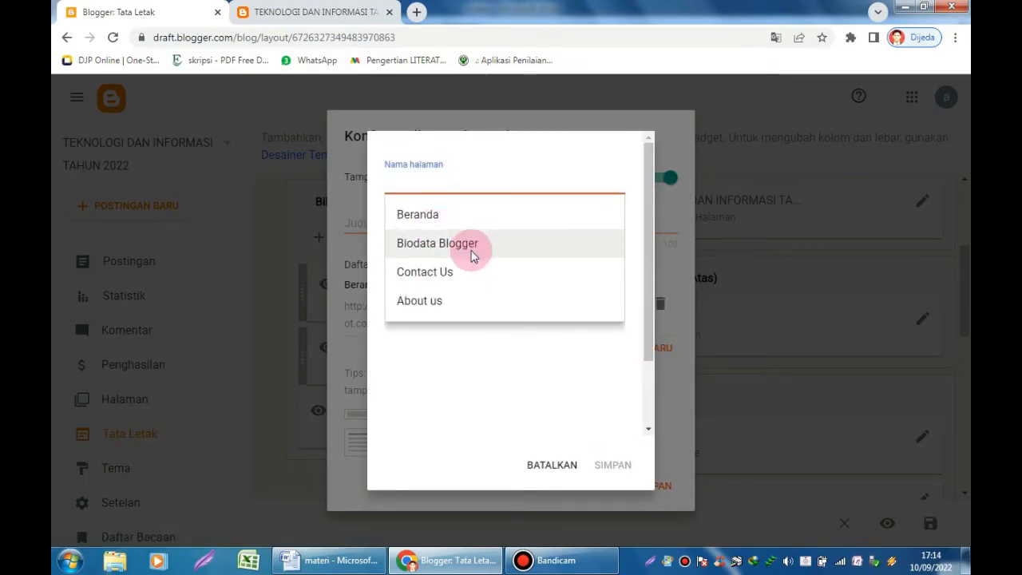
pyautogui.click(413, 302)
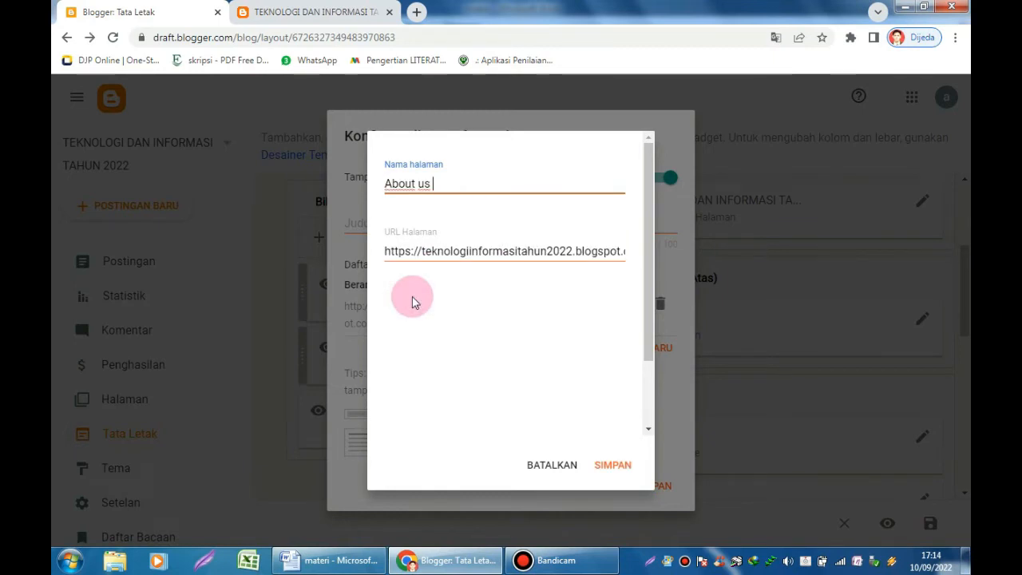
pyautogui.click(438, 248)
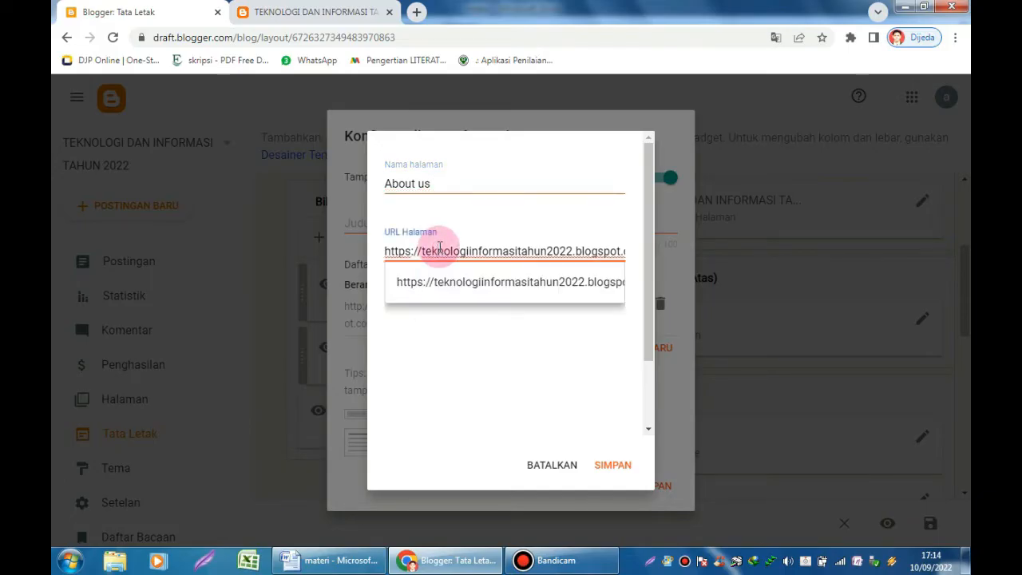
pyautogui.tripleClick(438, 248)
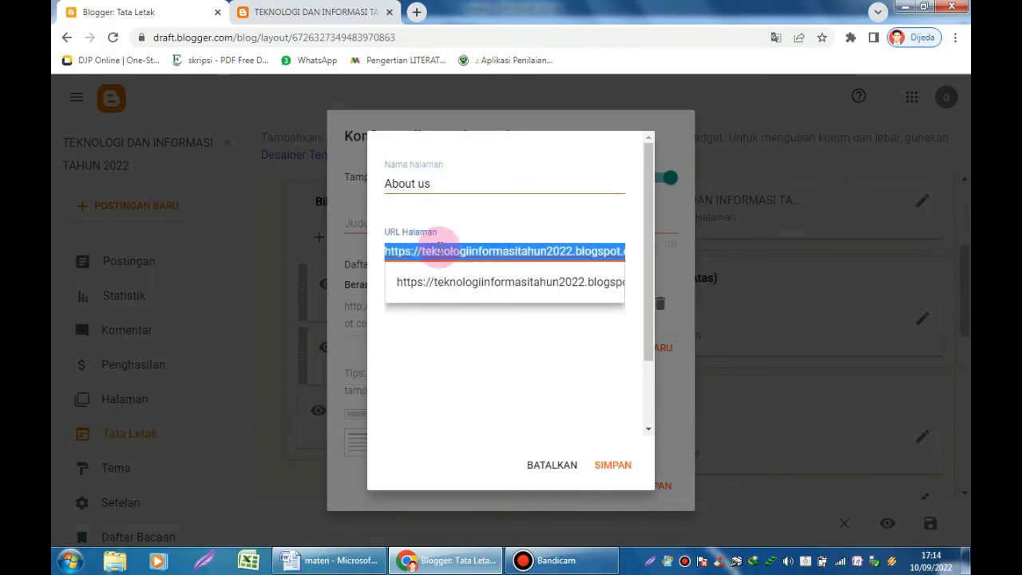
pyautogui.write('#')
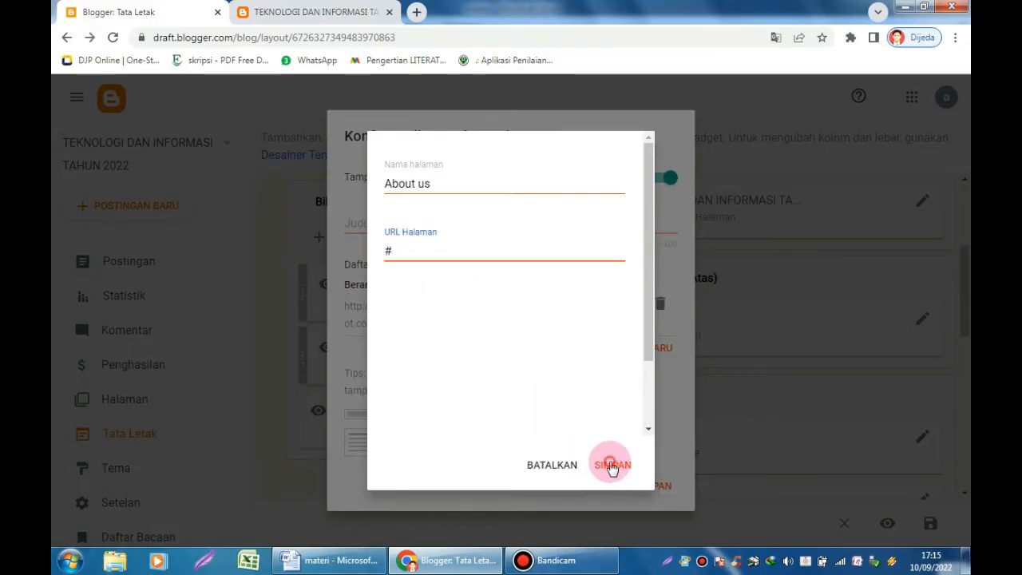
pyautogui.click(611, 464)
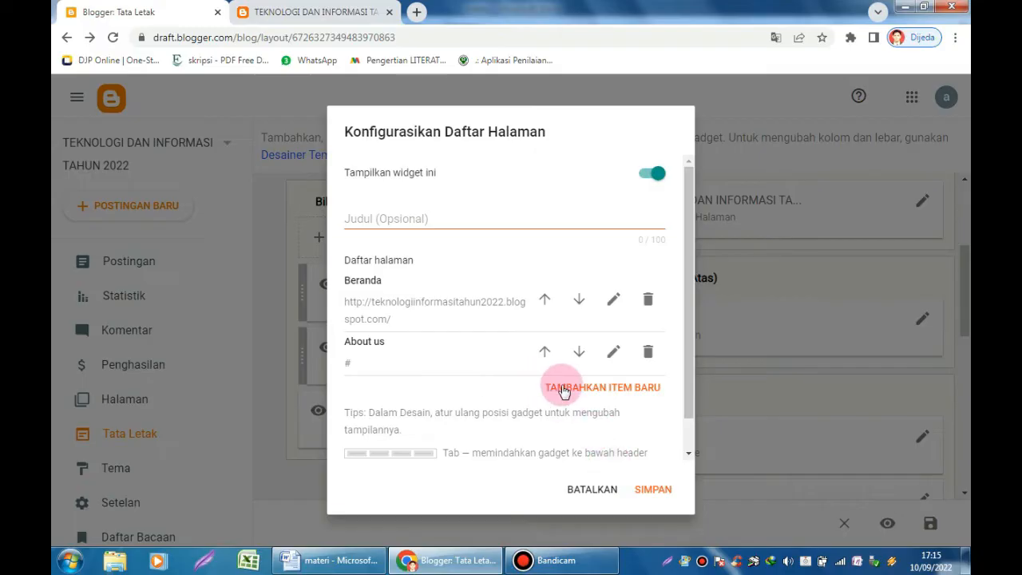
# Add the "Biodata Blogger" page to the Halaman gadget's page list with "#" as its URL
pyautogui.click(563, 390)
pyautogui.click(482, 181)
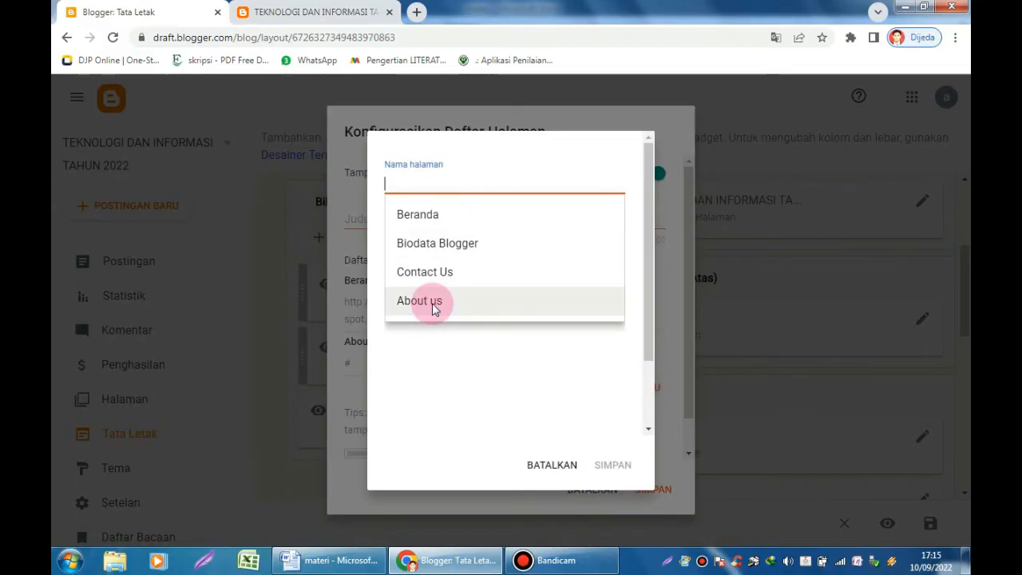
pyautogui.click(439, 251)
pyautogui.click(447, 250)
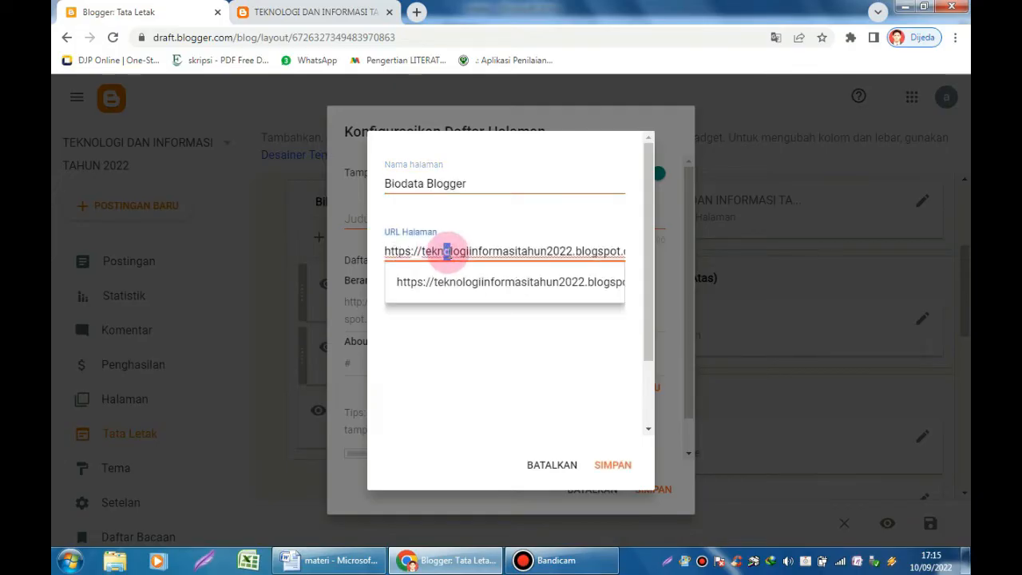
pyautogui.hotkey('ctrl', 'a')
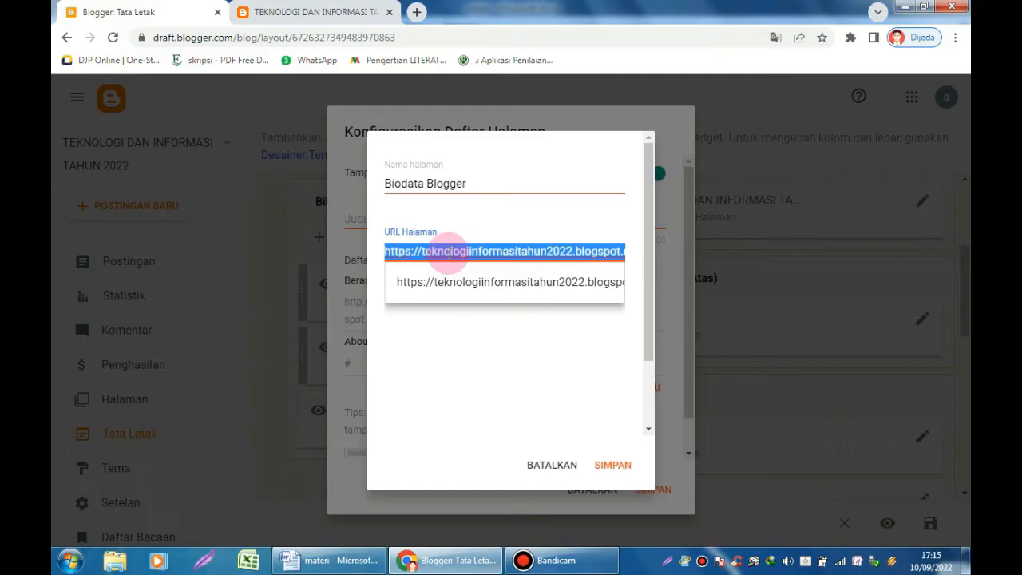
pyautogui.write('#')
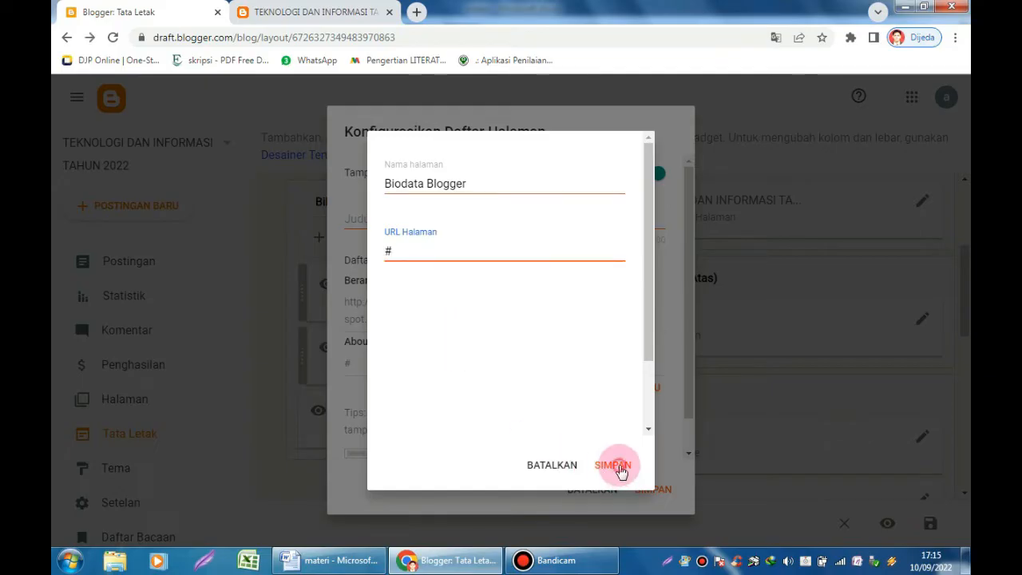
pyautogui.click(620, 468)
# Add the "Contact Us" page with "#" as its URL and save the Halaman gadget
pyautogui.click(601, 435)
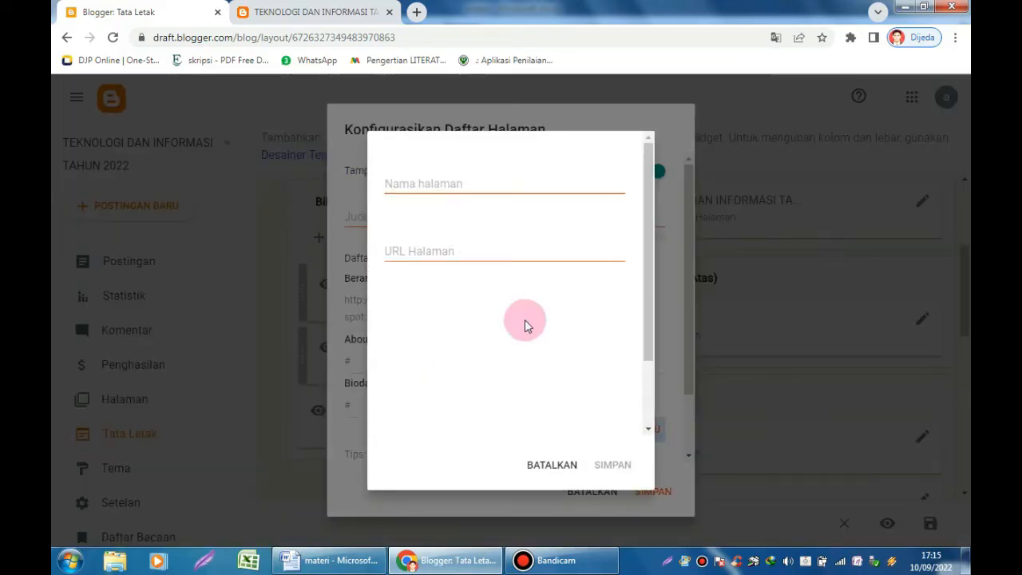
pyautogui.click(447, 185)
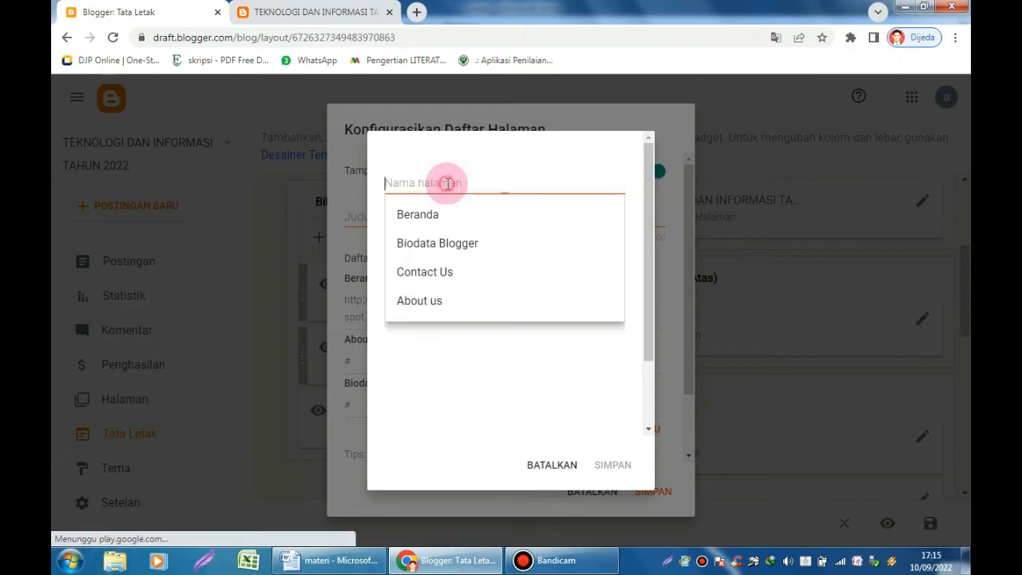
pyautogui.click(435, 273)
pyautogui.click(445, 252)
pyautogui.tripleClick(447, 252)
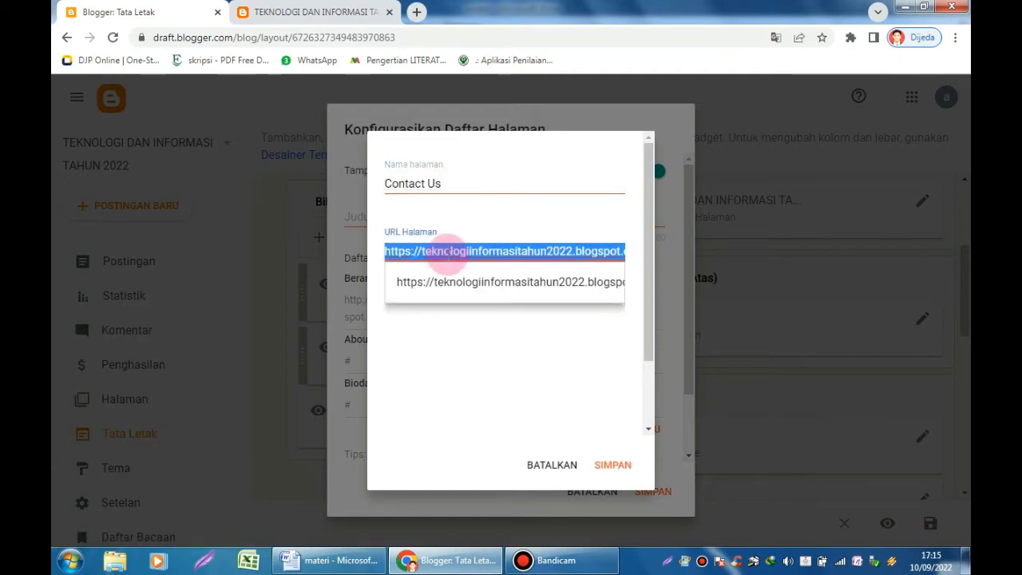
pyautogui.write('#')
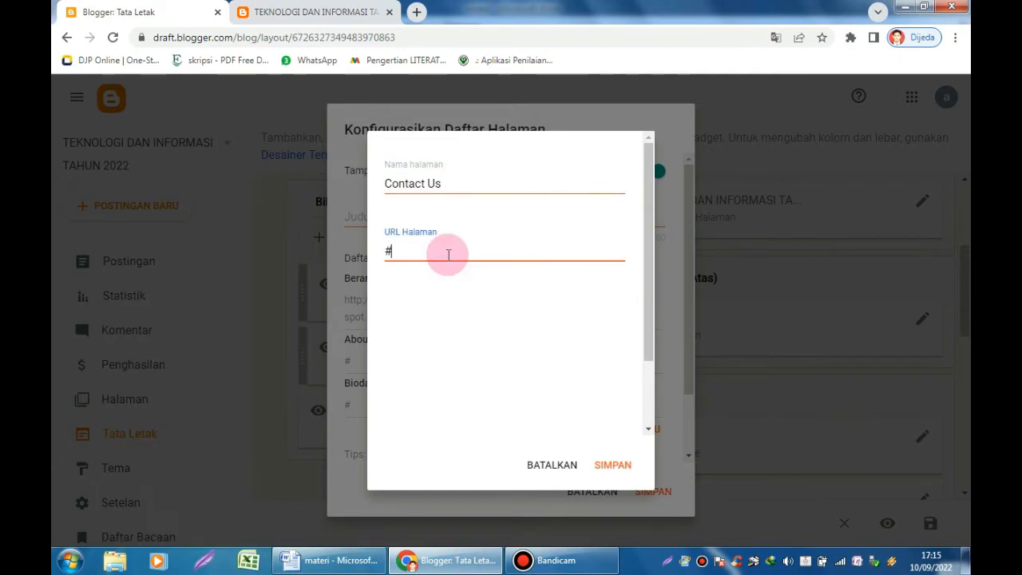
pyautogui.click(607, 463)
pyautogui.click(649, 504)
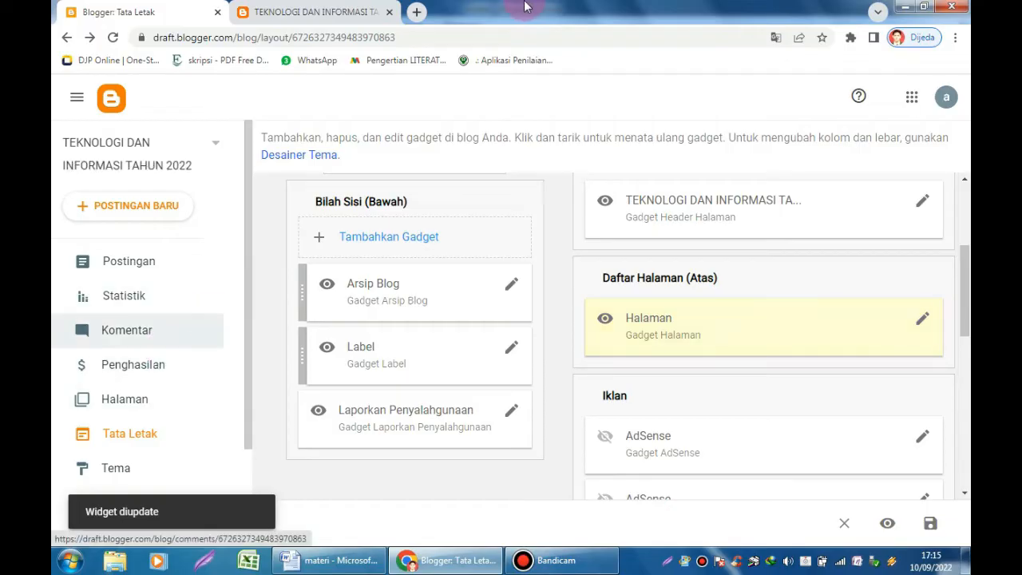
# Check the menu links on the live blog's home page and review the page texts in the Word document
pyautogui.click(324, 11)
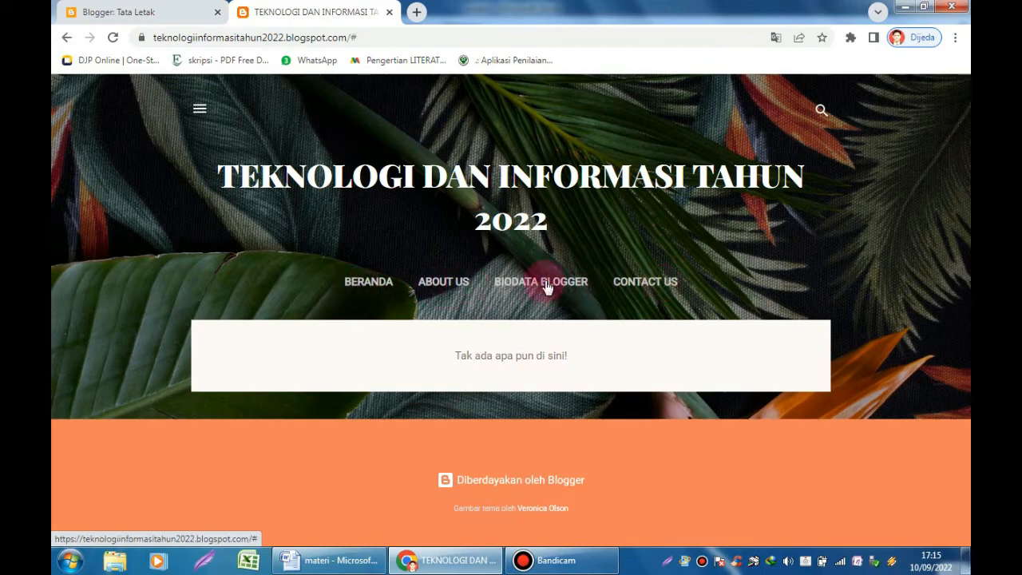
pyautogui.click(361, 282)
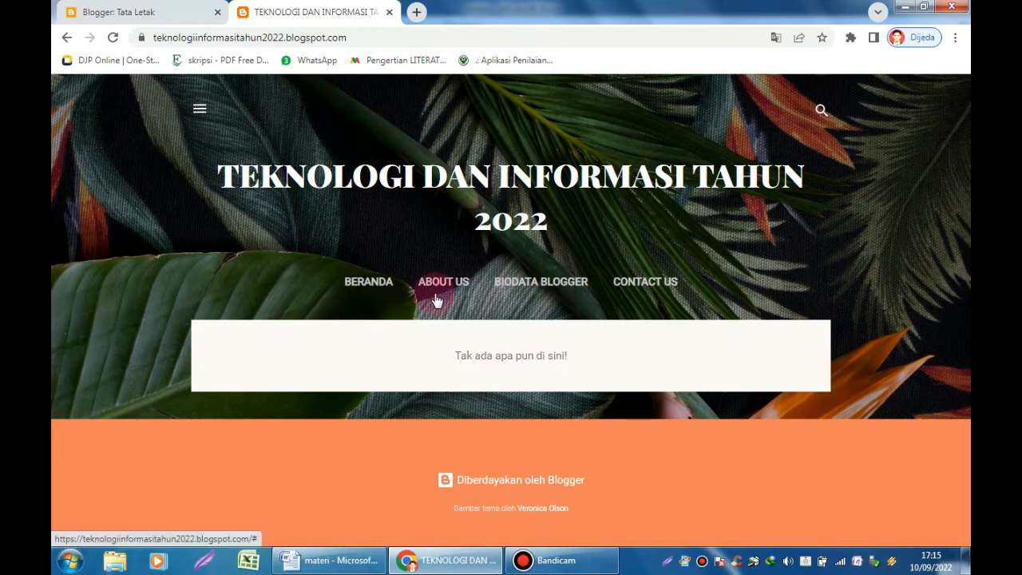
pyautogui.click(341, 559)
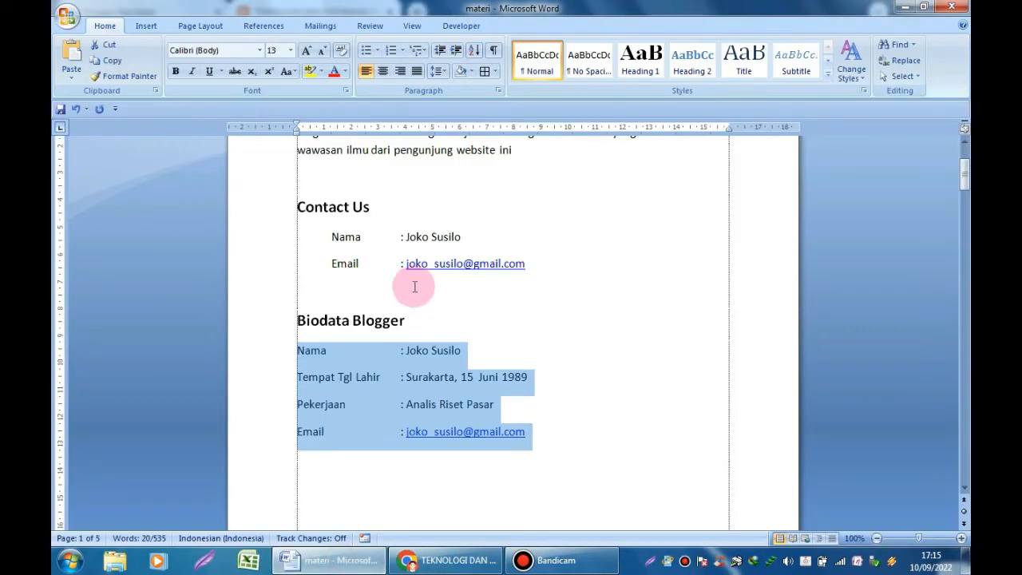
pyautogui.scroll(3, 414, 286)
pyautogui.click(434, 276)
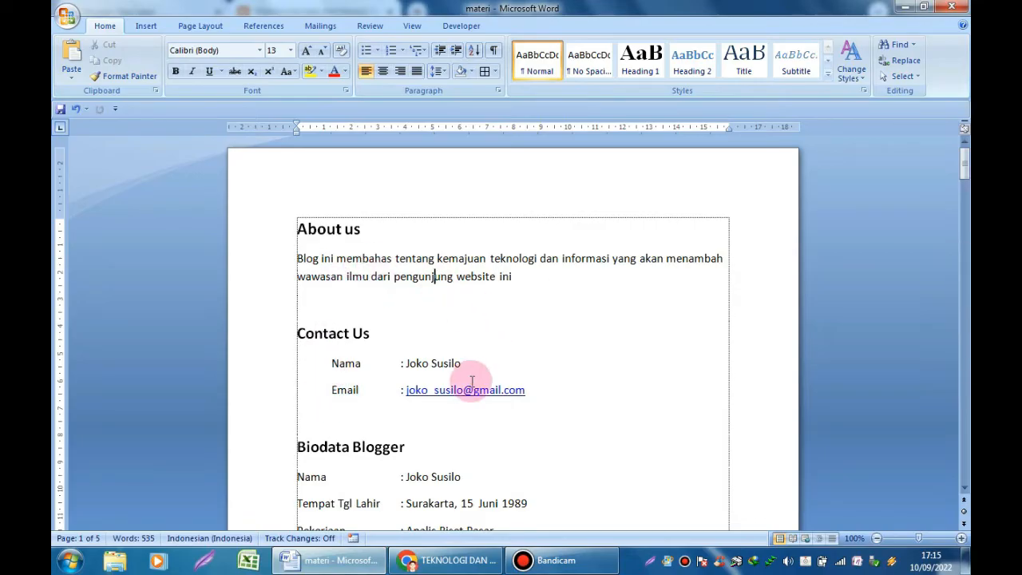
pyautogui.scroll(-1, 375, 439)
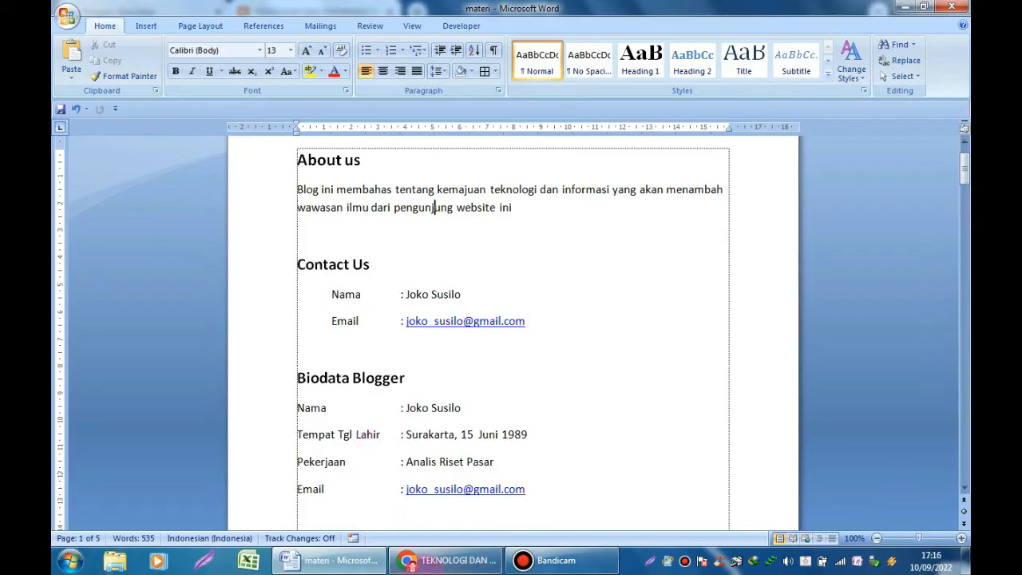
# Switch back to Chrome, open Blogger's page list (Halaman) and view the published "About us" page
pyautogui.click(455, 556)
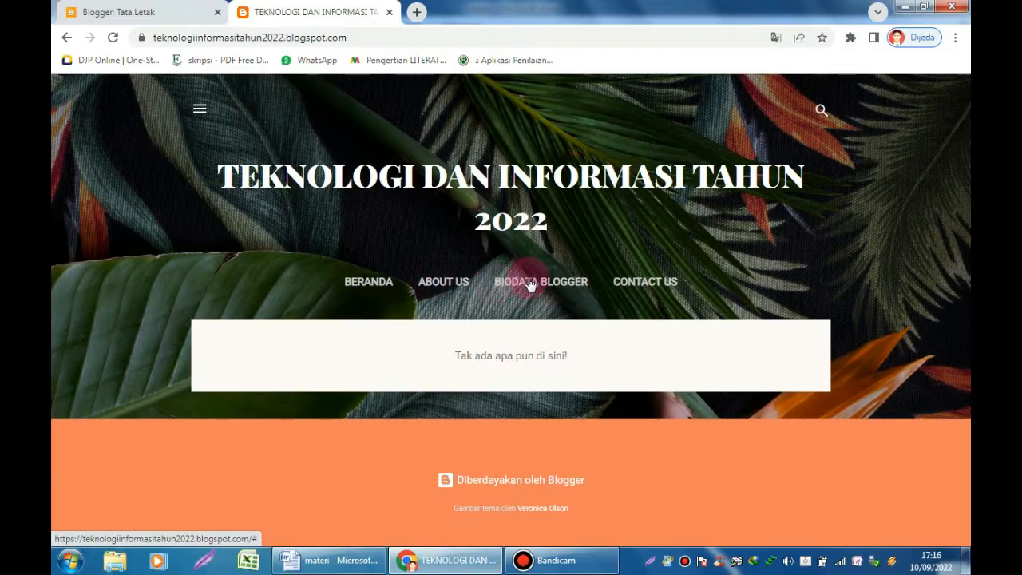
pyautogui.click(155, 14)
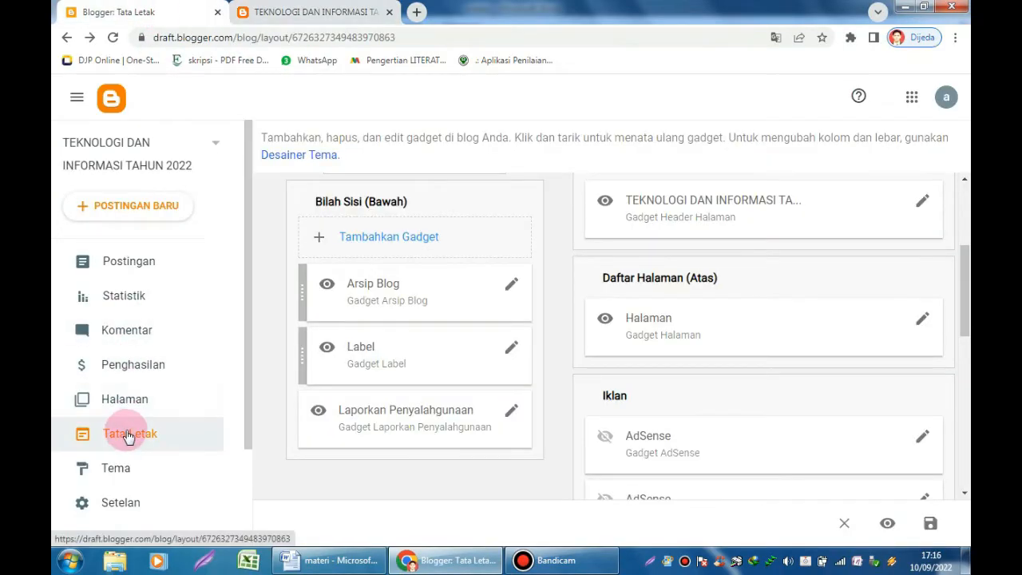
pyautogui.scroll(-2, 130, 433)
pyautogui.scroll(2, 127, 433)
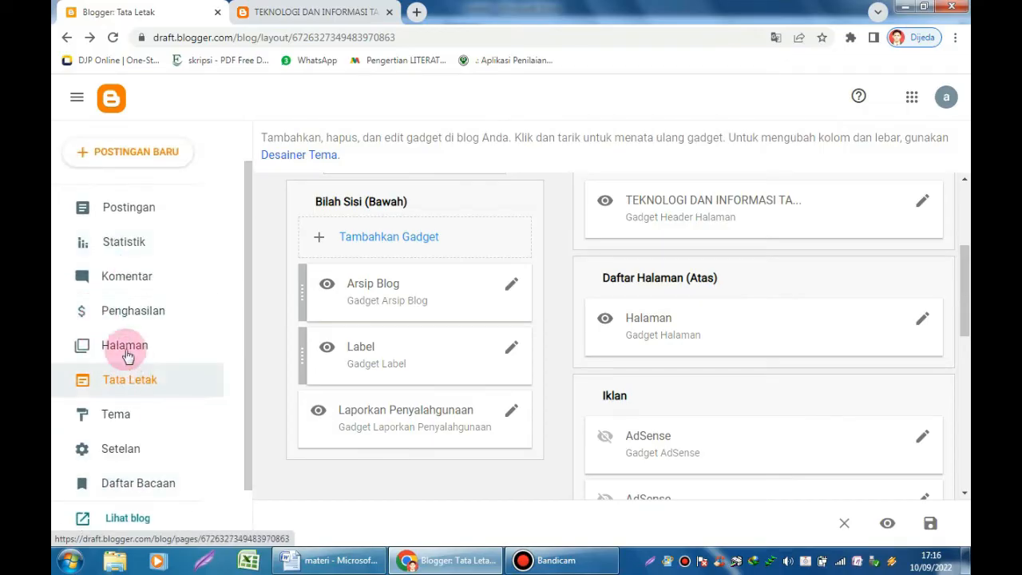
pyautogui.click(120, 343)
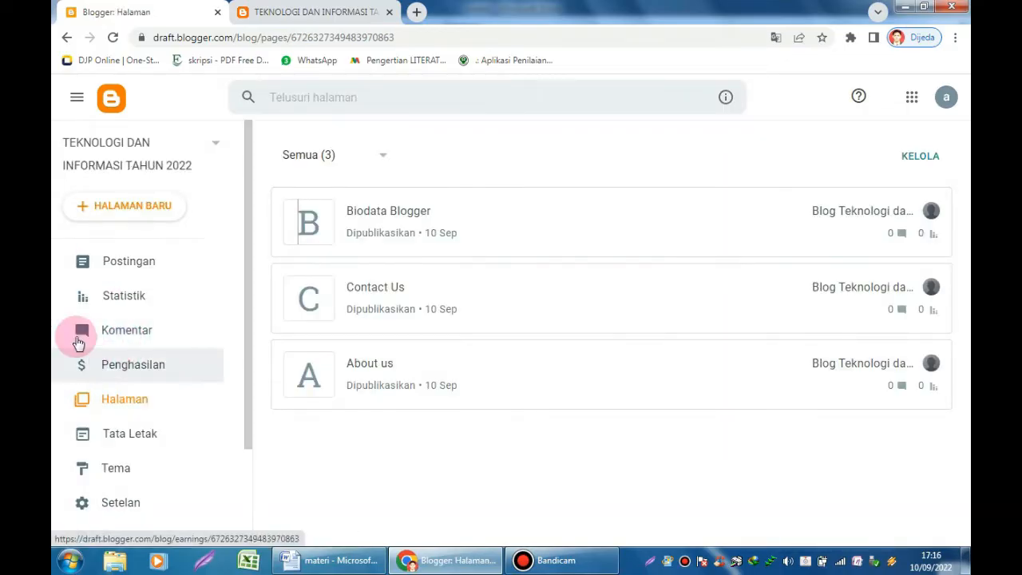
pyautogui.click(426, 229)
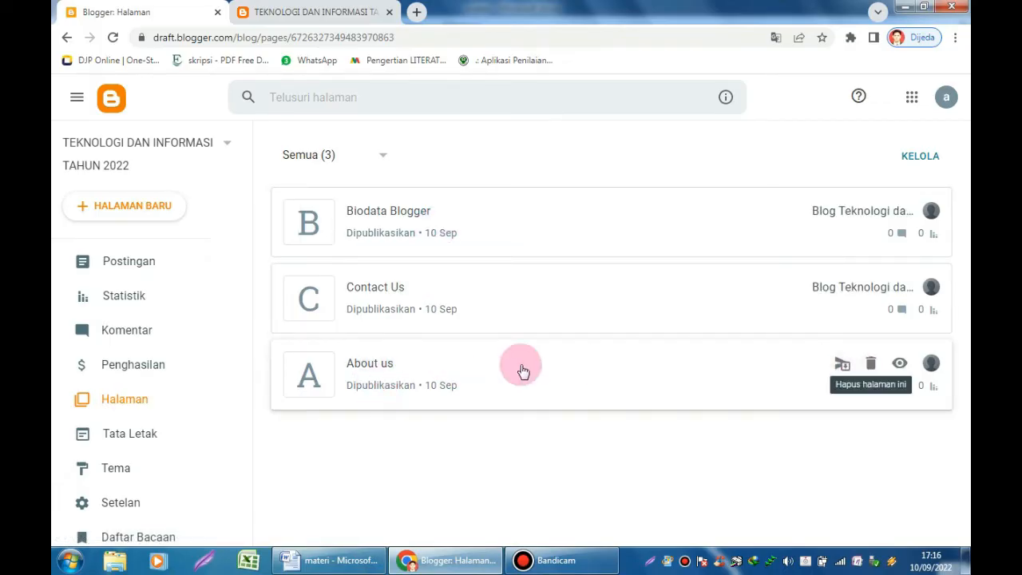
pyautogui.click(900, 364)
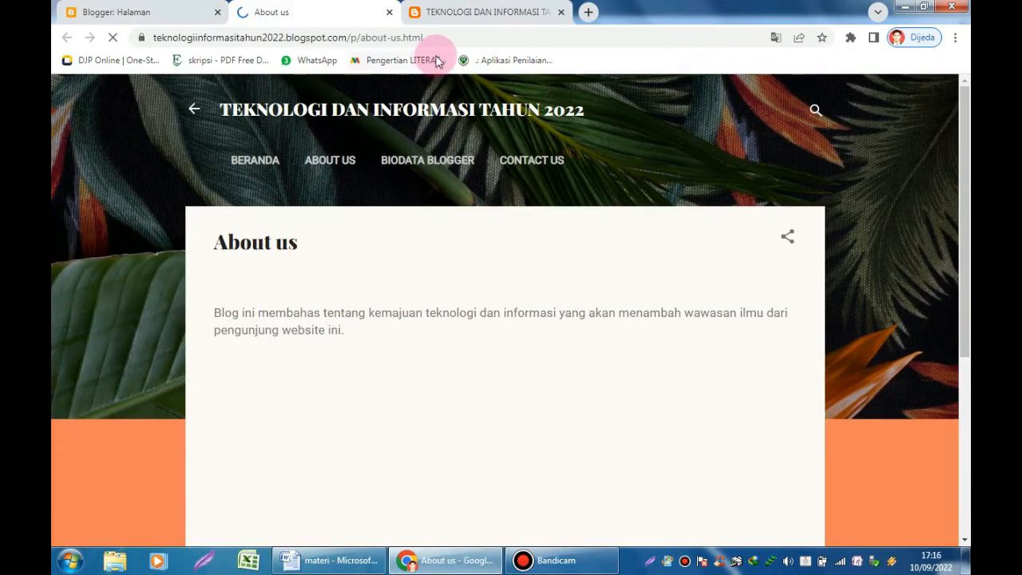
# Copy the published "About us" page's address and open the Halaman gadget's configuration in the blog layout
pyautogui.click(443, 35)
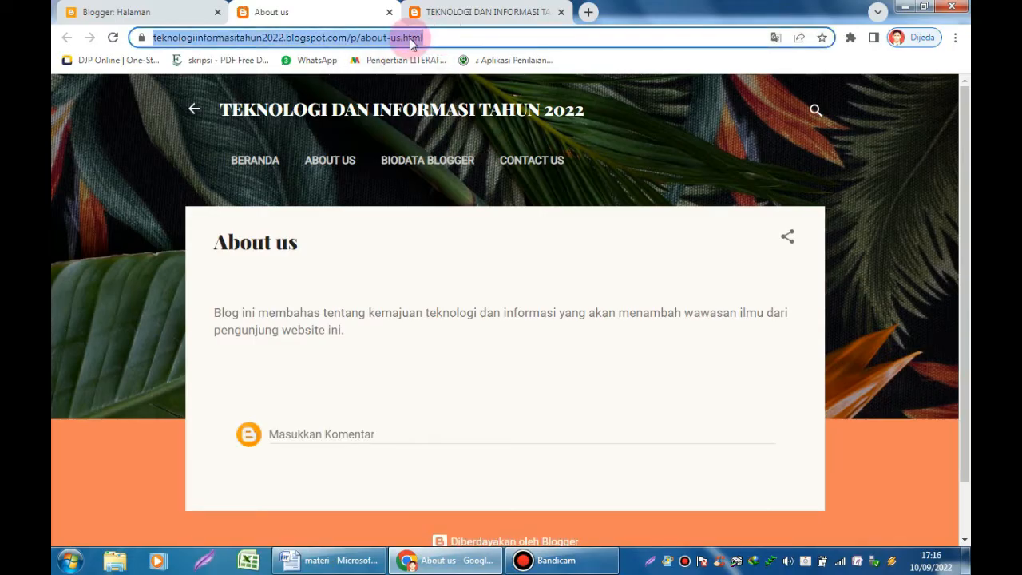
pyautogui.click(128, 14)
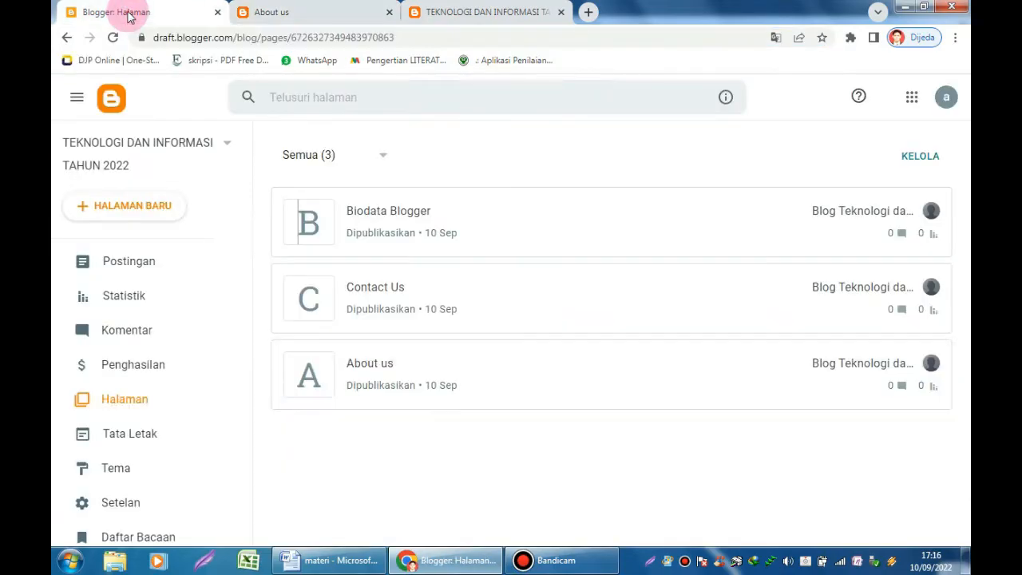
pyautogui.click(130, 437)
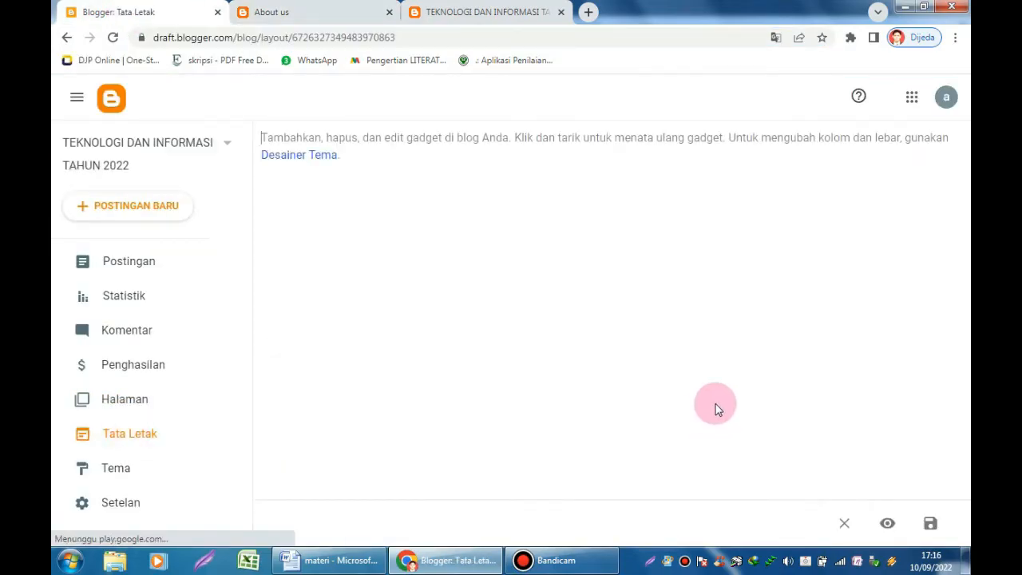
pyautogui.scroll(-1, 745, 423)
pyautogui.scroll(-2, 745, 427)
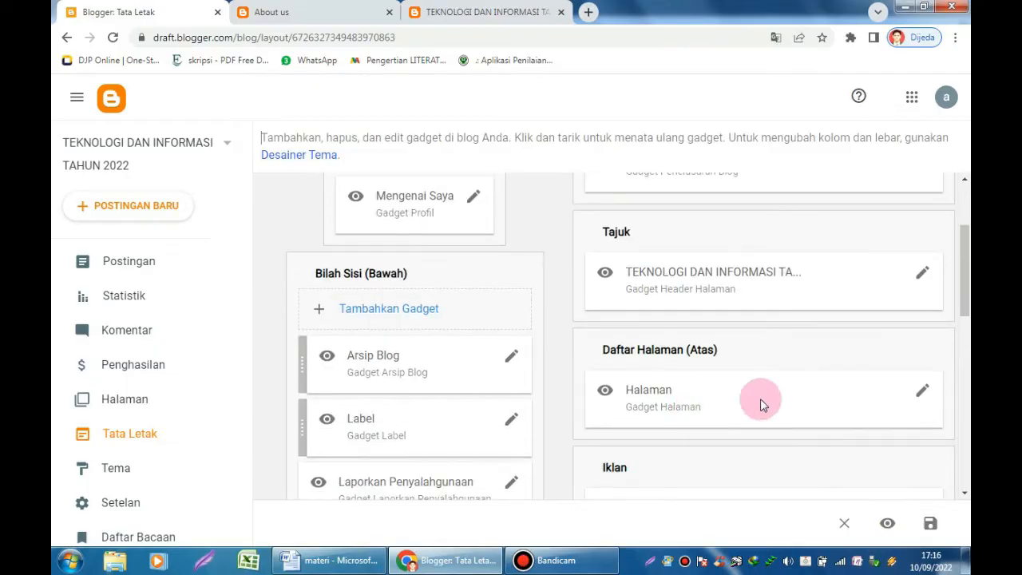
pyautogui.click(921, 392)
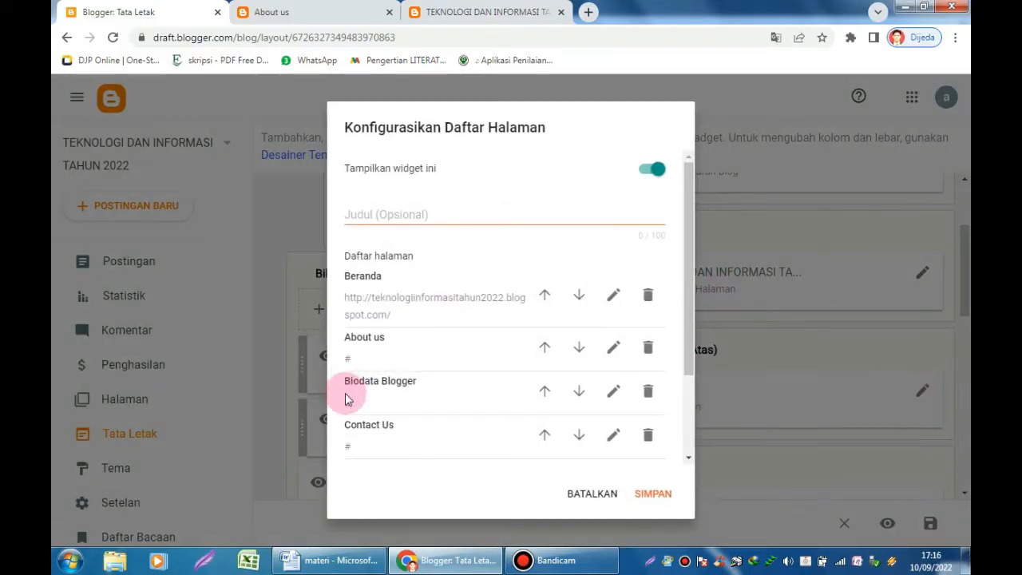
pyautogui.click(612, 351)
pyautogui.moveTo(456, 248); pyautogui.dragTo(320, 263)
pyautogui.hotkey('ctrl', 'v')
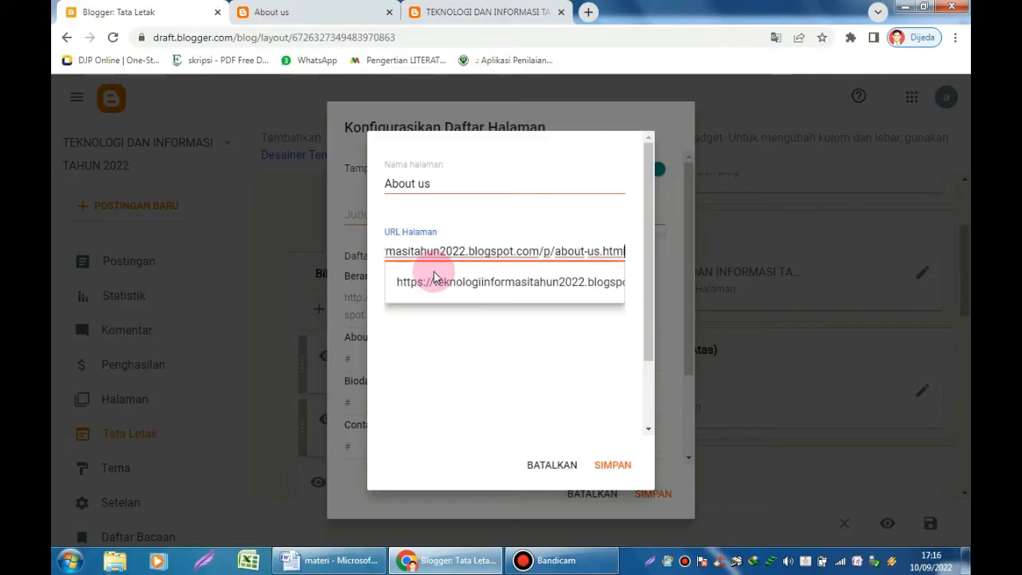
pyautogui.click(612, 470)
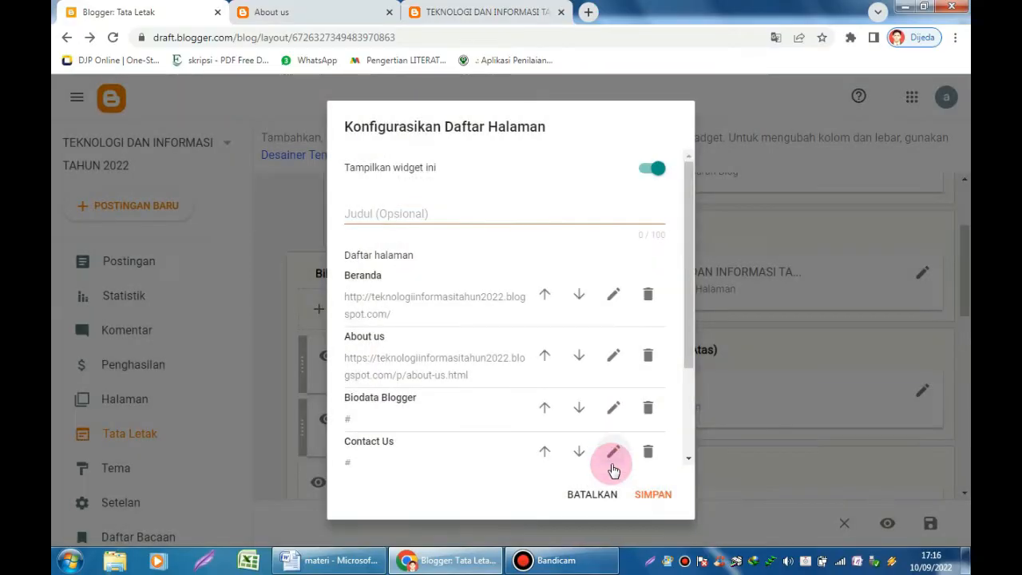
pyautogui.click(653, 494)
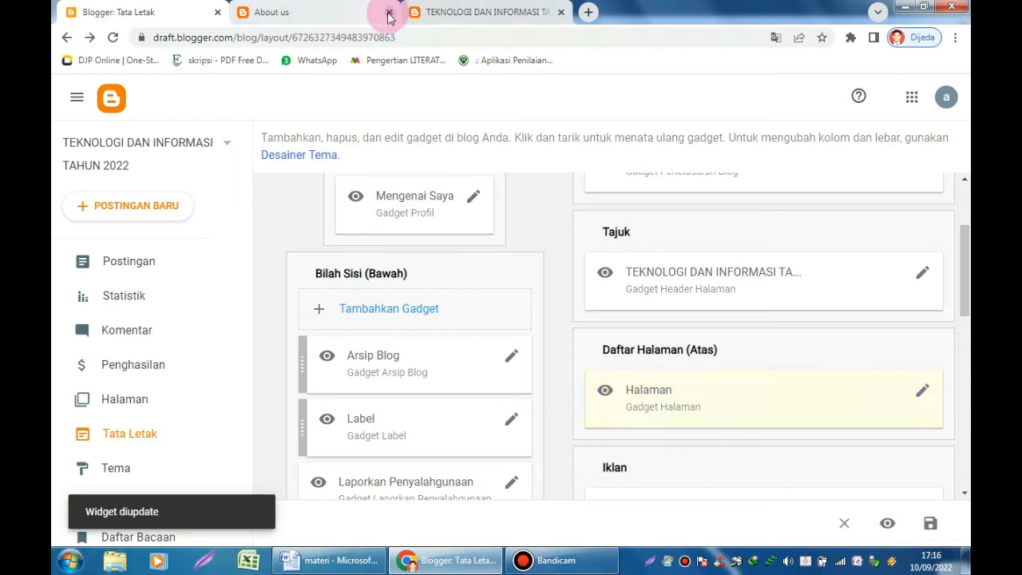
# Close the separate "About us" page, reload the live blog and test its About us and Biodata Blogger menu links
pyautogui.click(389, 12)
pyautogui.click(323, 24)
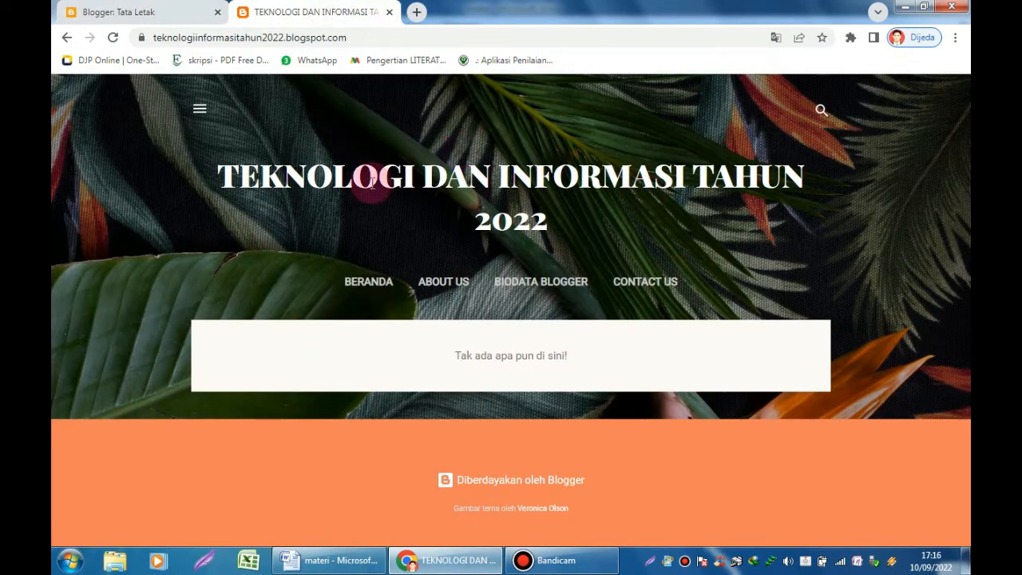
pyautogui.click(114, 38)
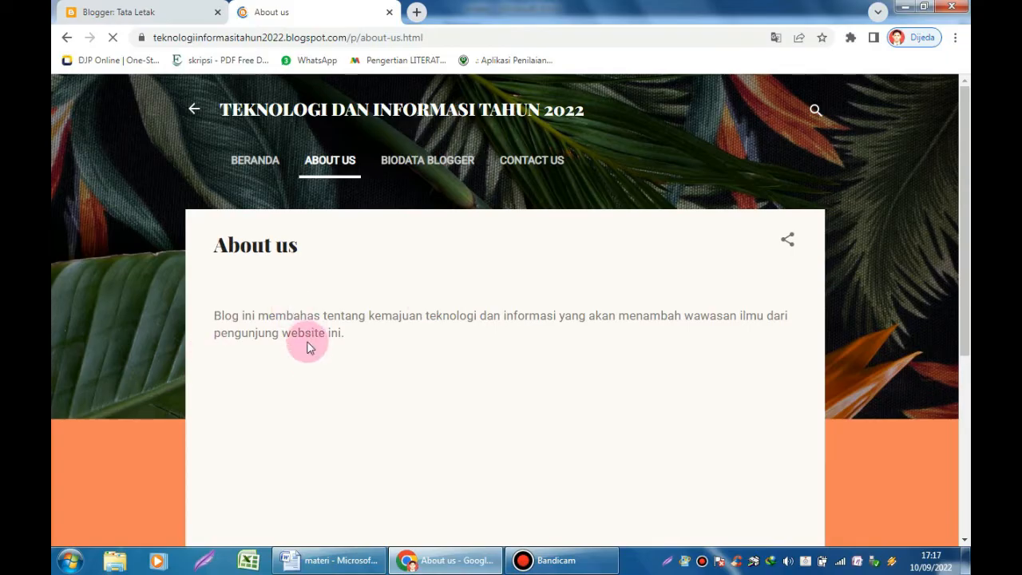
pyautogui.scroll(-2, 371, 364)
pyautogui.scroll(2, 372, 392)
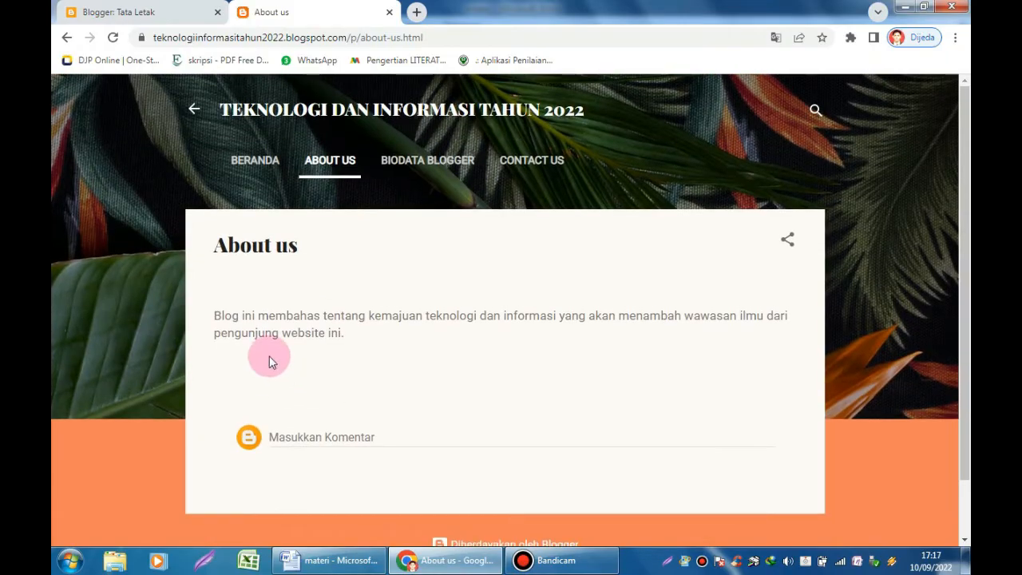
pyautogui.click(408, 161)
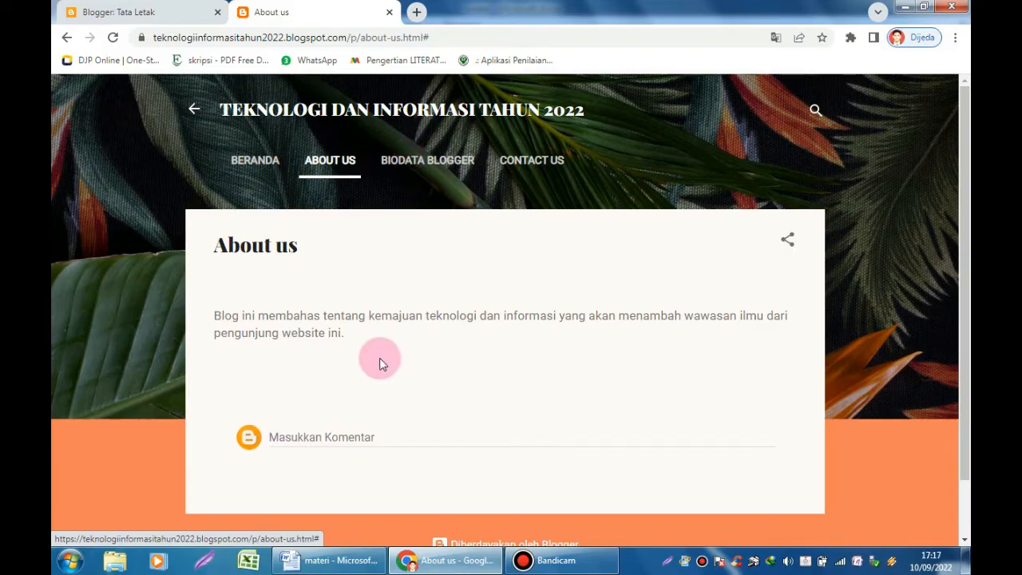
# View the published "Biodata Blogger" page from Blogger's page list (Halaman) and copy its address
pyautogui.click(134, 12)
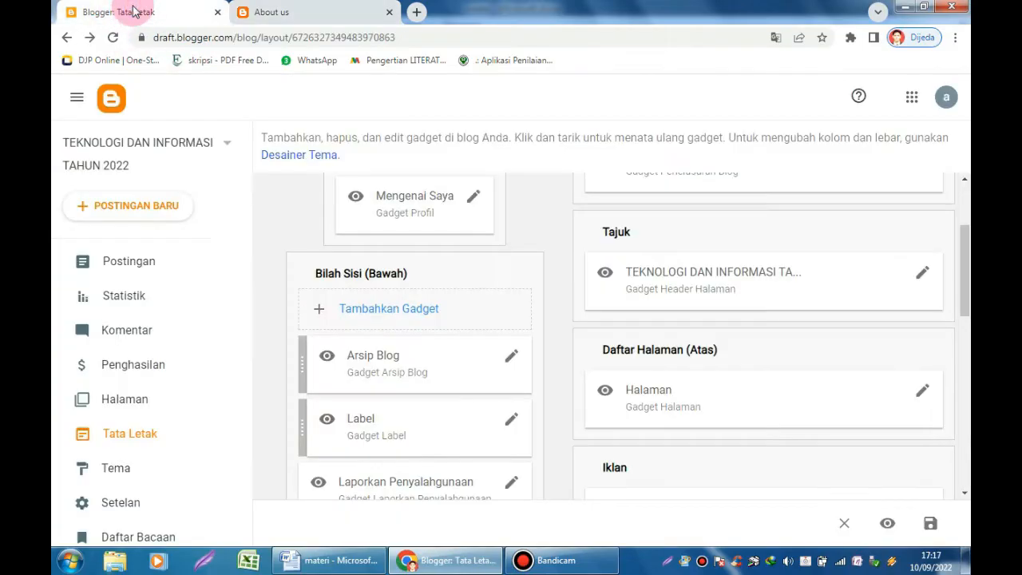
pyautogui.click(133, 405)
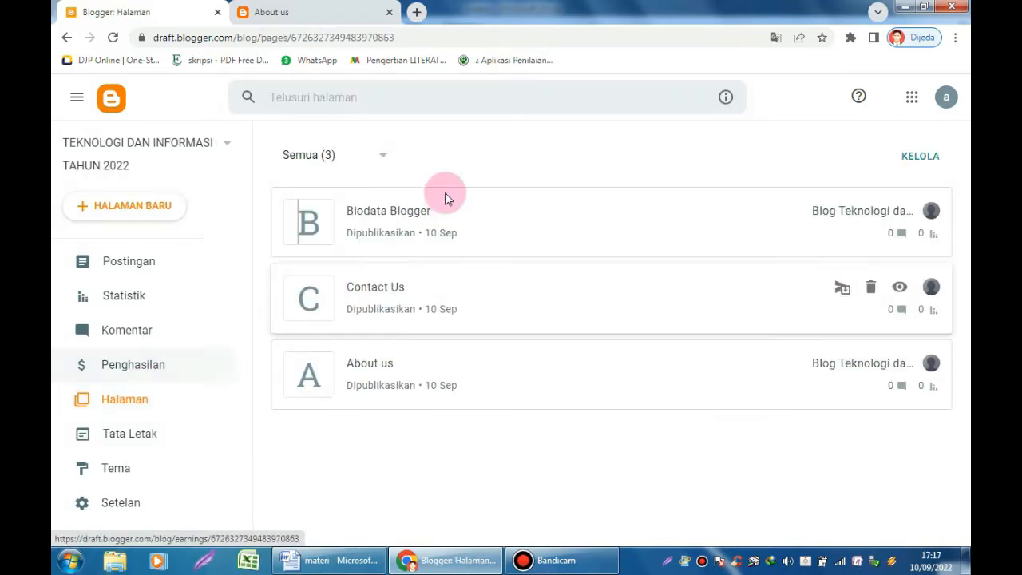
pyautogui.moveTo(828, 214)
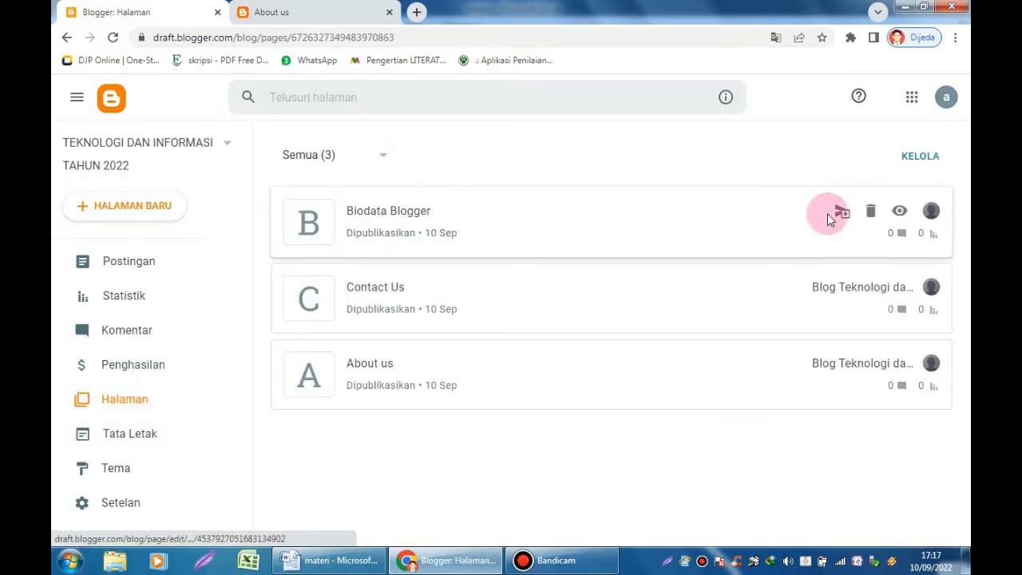
pyautogui.click(901, 212)
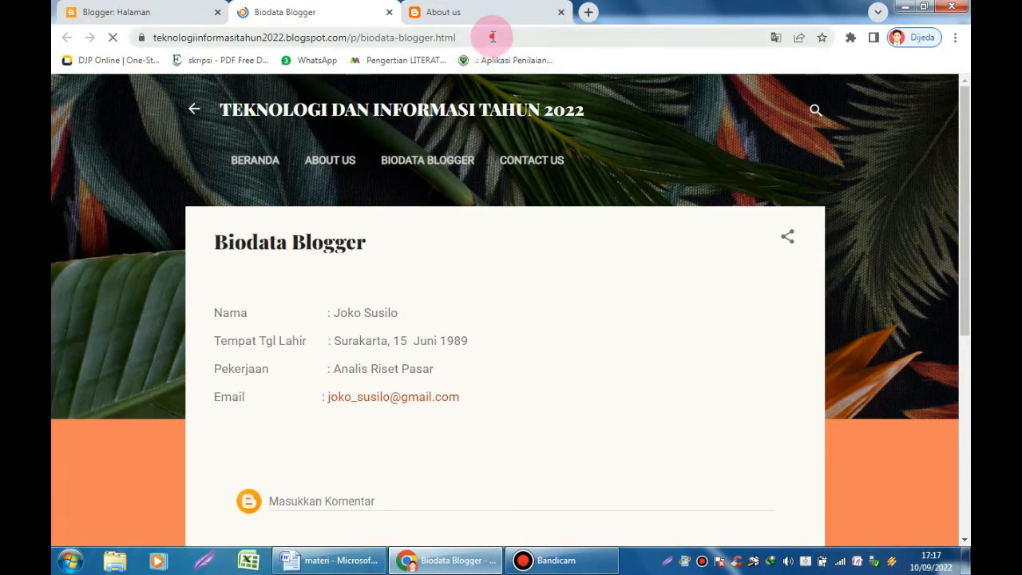
pyautogui.click(491, 39)
pyautogui.hotkey('ctrl', 'c')
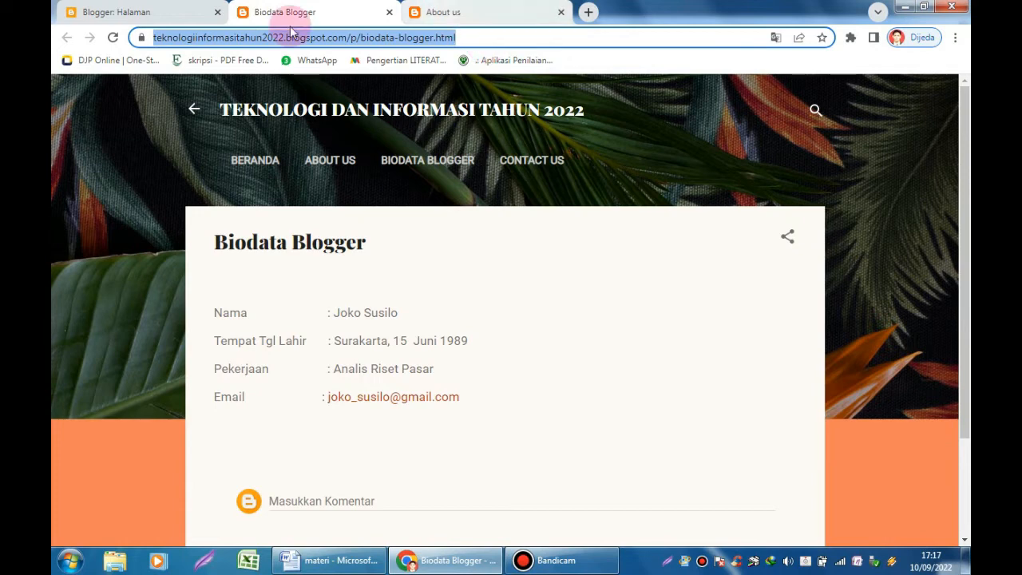
pyautogui.click(164, 13)
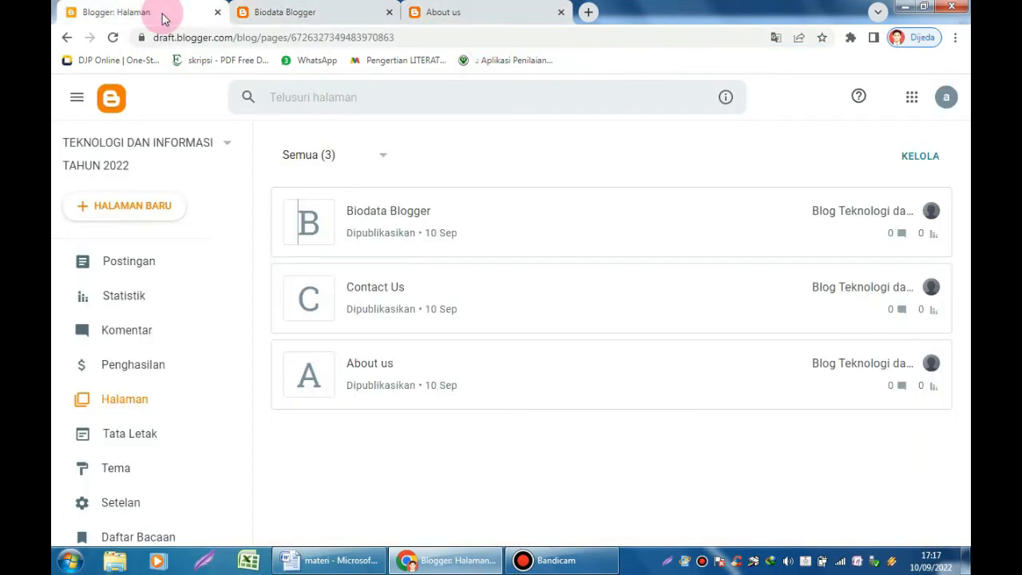
pyautogui.click(136, 438)
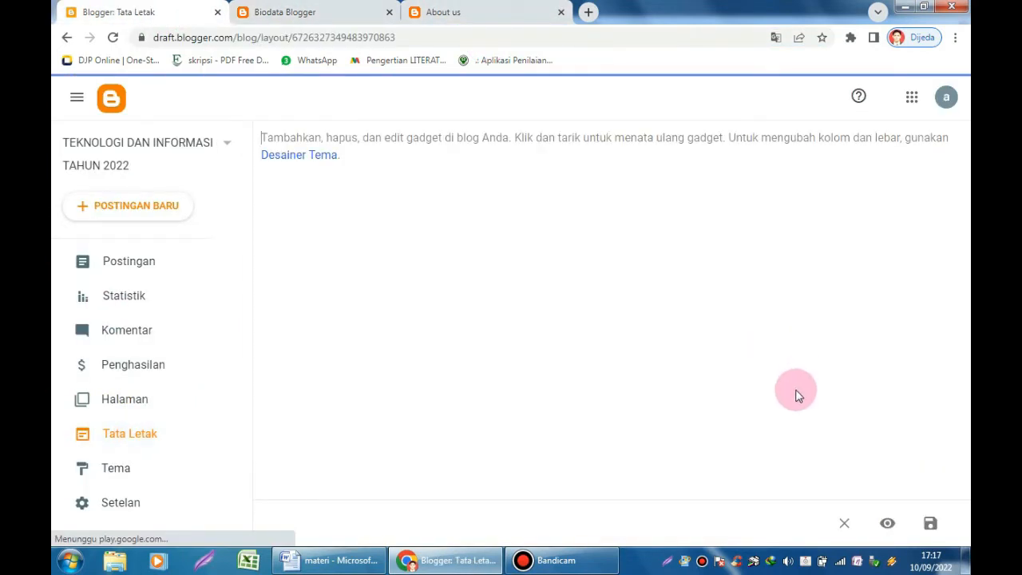
pyautogui.scroll(-2, 799, 388)
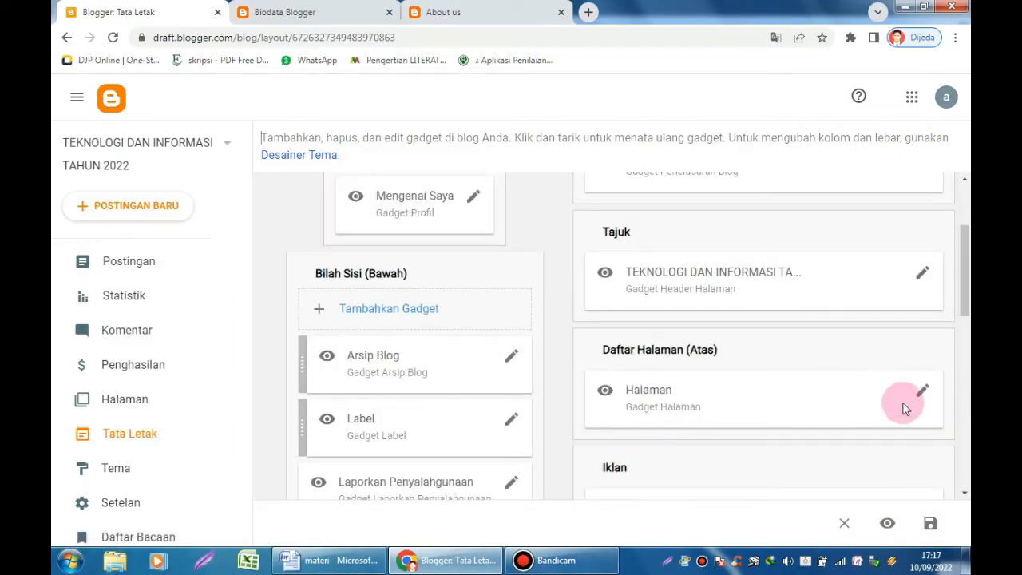
pyautogui.click(923, 390)
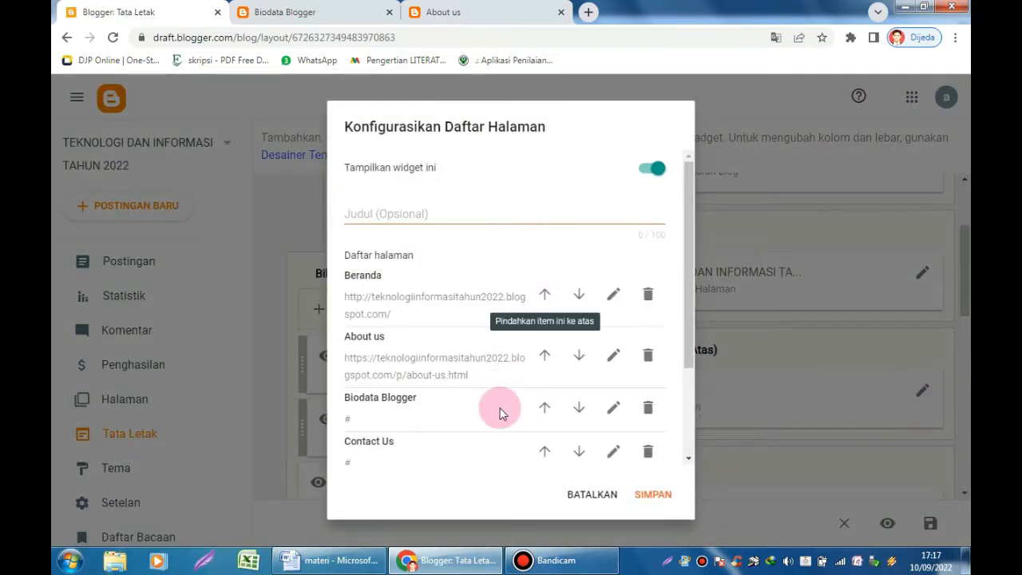
pyautogui.click(610, 414)
pyautogui.moveTo(417, 251)
pyautogui.mouseDown()
pyautogui.moveTo(354, 252)
pyautogui.moveTo(356, 263)
pyautogui.mouseUp()
pyautogui.hotkey('ctrl', 'v')
pyautogui.click(608, 467)
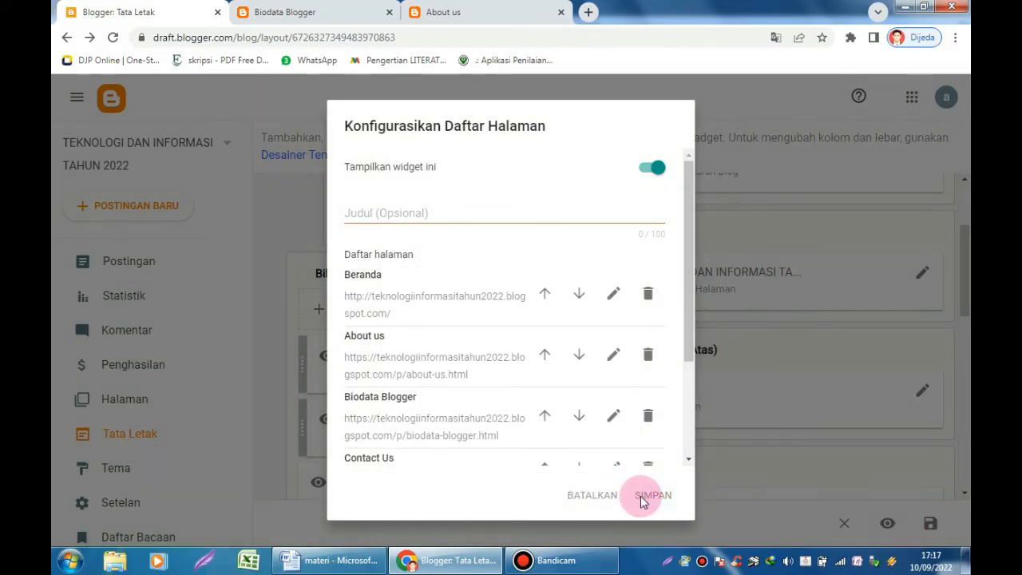
pyautogui.click(643, 497)
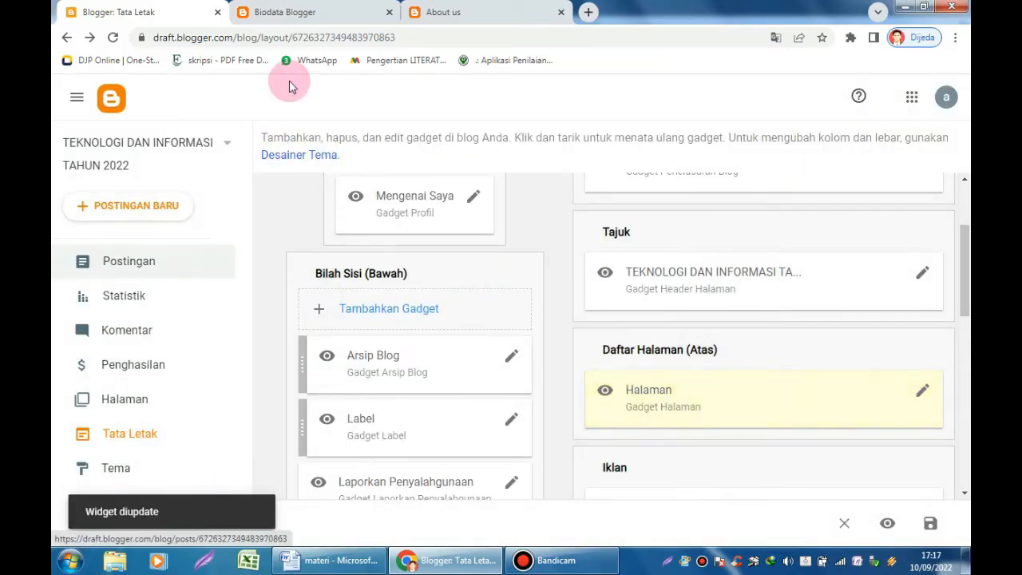
# Close the separate "Biodata Blogger" page, reload the live blog and test its Biodata Blogger and Contact Us menu links
pyautogui.click(389, 12)
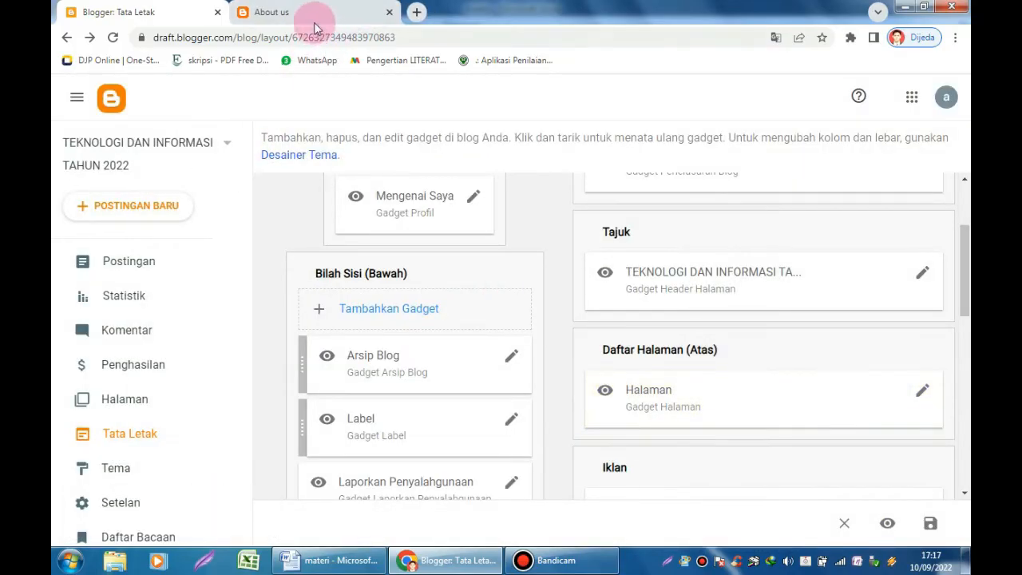
pyautogui.click(314, 15)
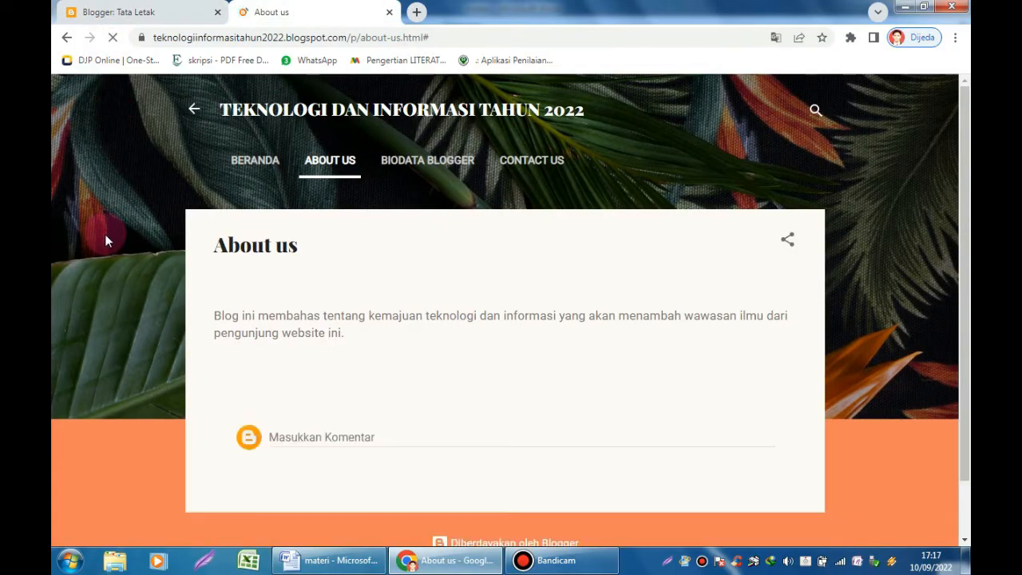
pyautogui.click(438, 162)
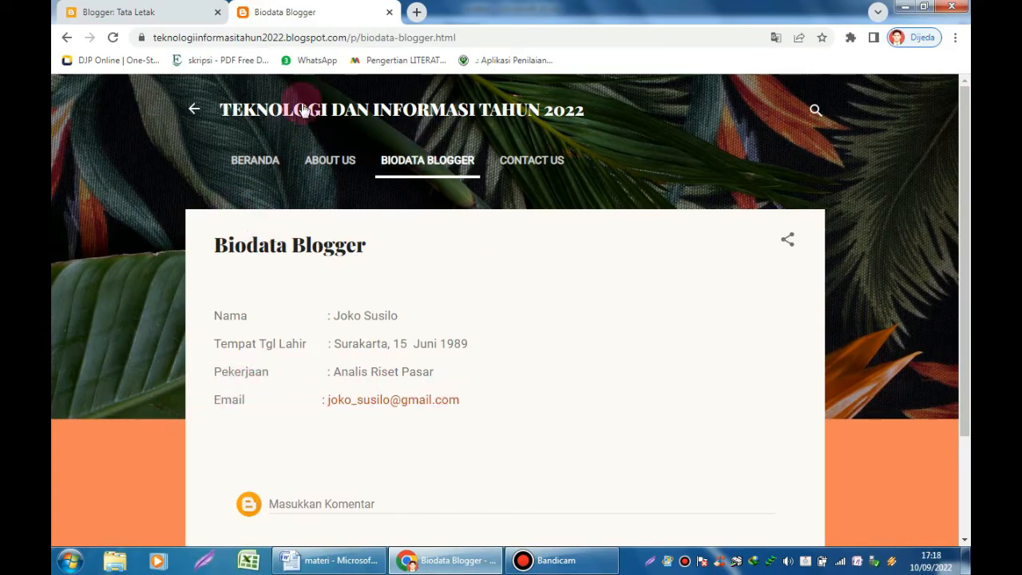
pyautogui.click(549, 166)
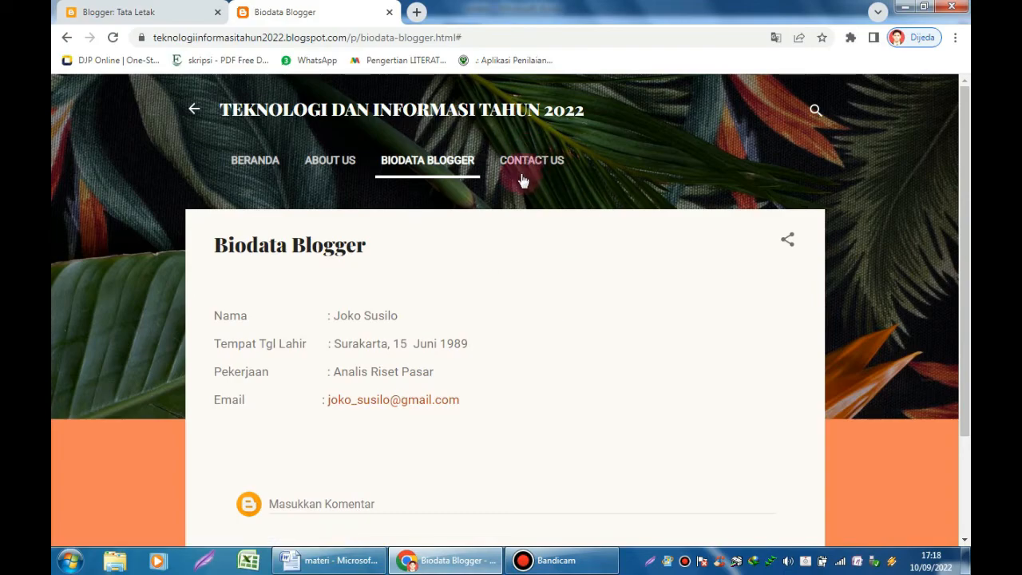
# View the published "Contact Us" page from Blogger's page list (Halaman), copy its address and close the page
pyautogui.click(104, 12)
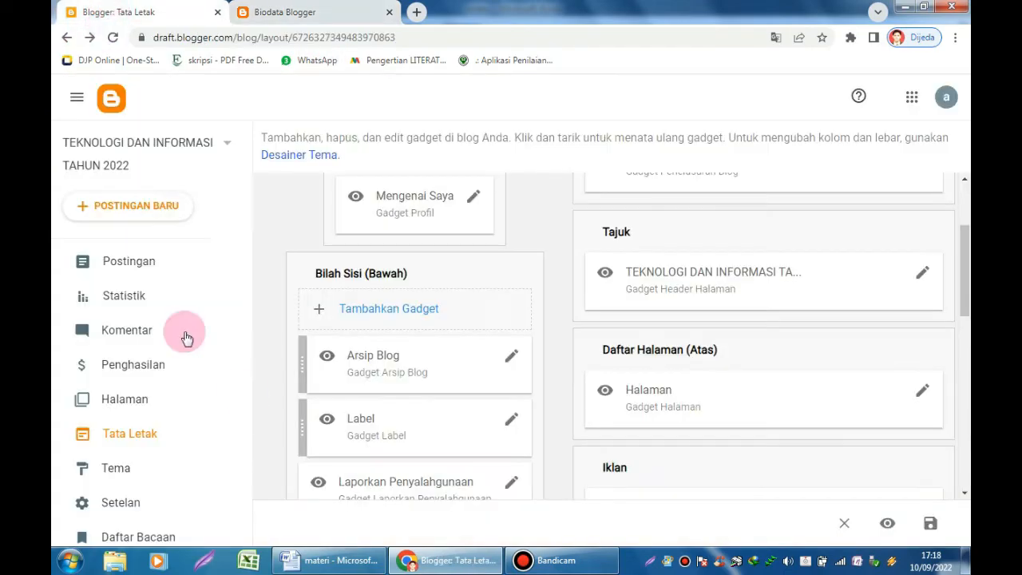
pyautogui.click(137, 407)
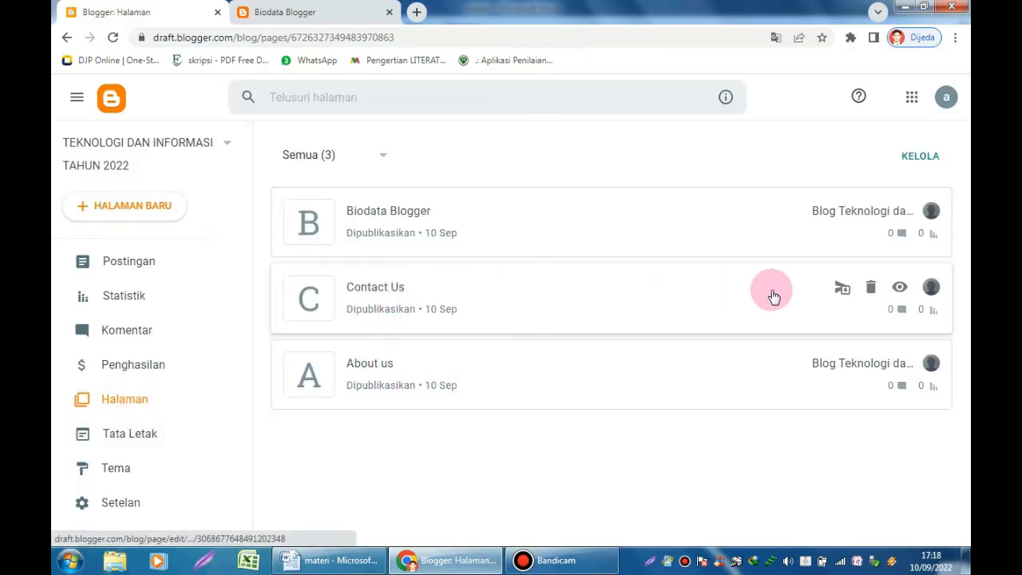
pyautogui.click(901, 288)
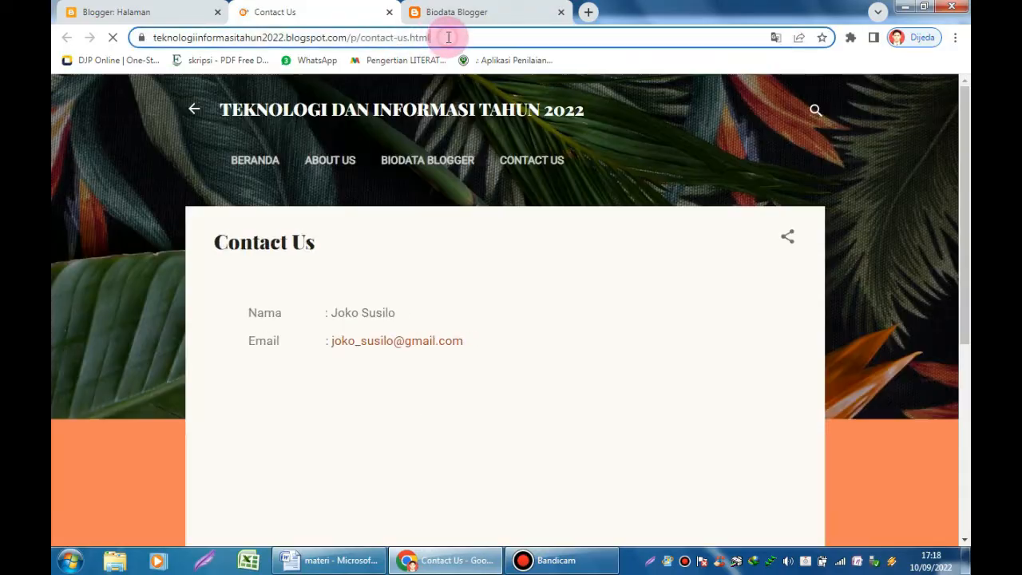
pyautogui.click(449, 37)
pyautogui.hotkey('ctrl', 'c')
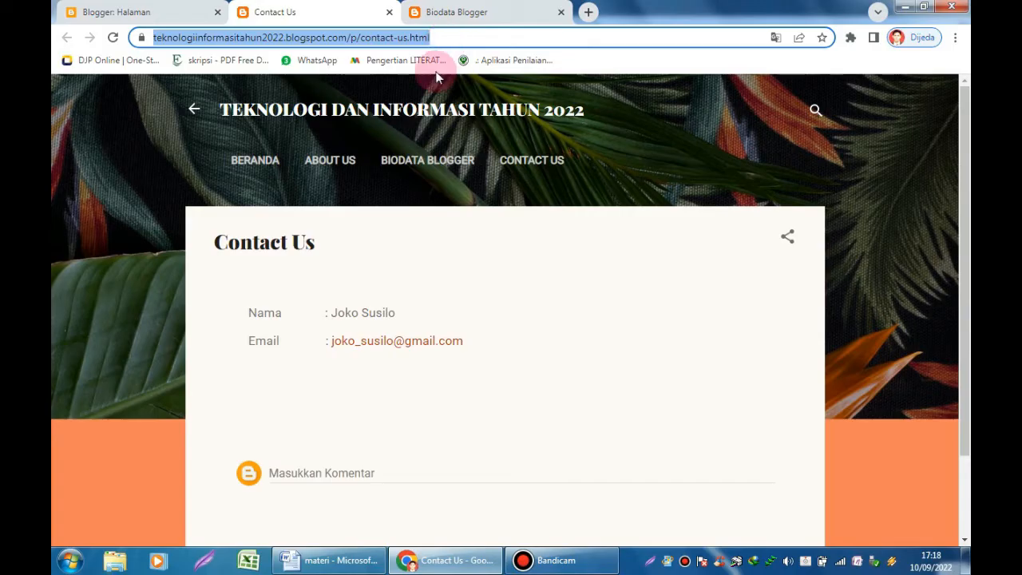
pyautogui.click(389, 13)
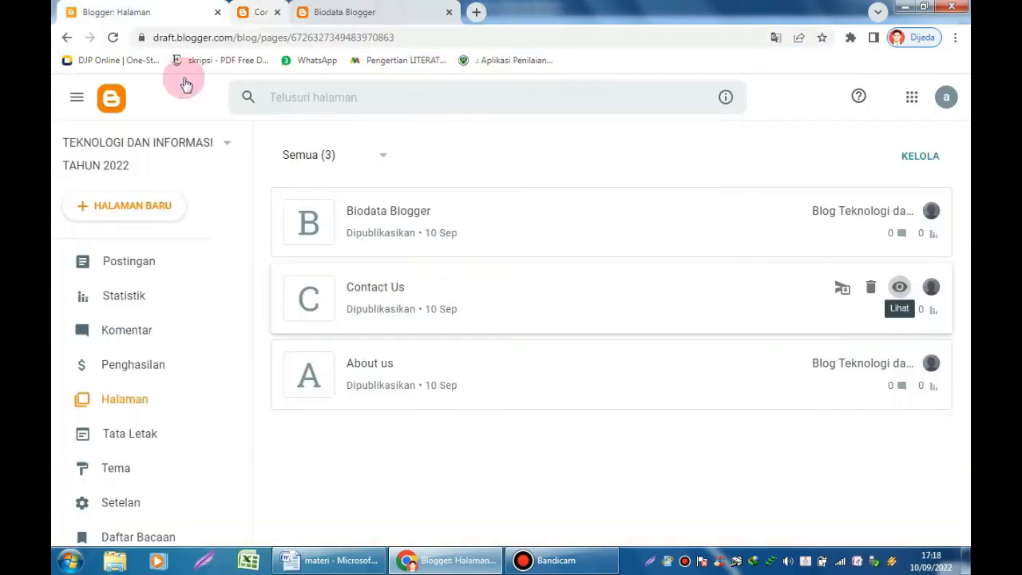
pyautogui.click(142, 435)
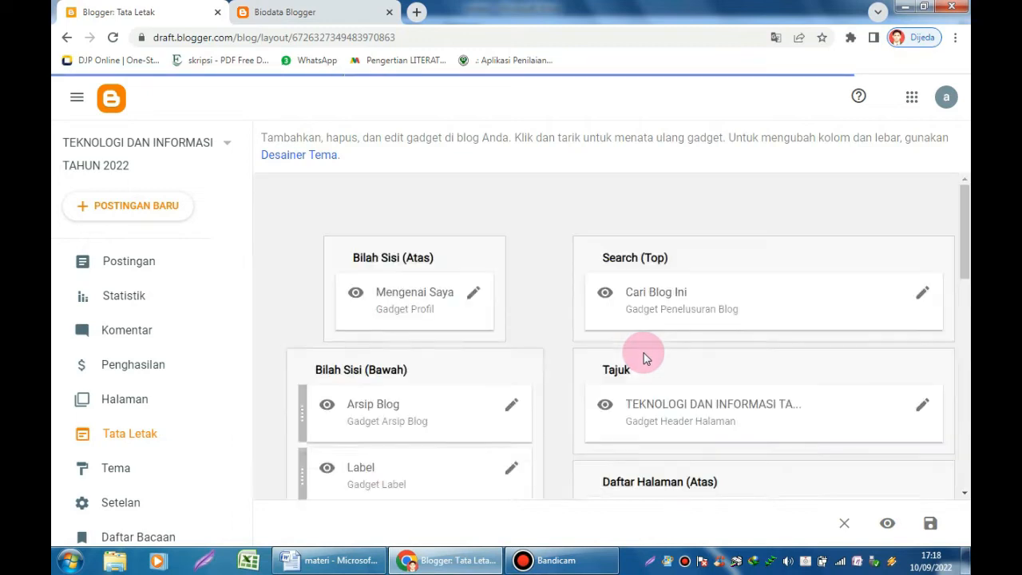
pyautogui.scroll(-4, 645, 353)
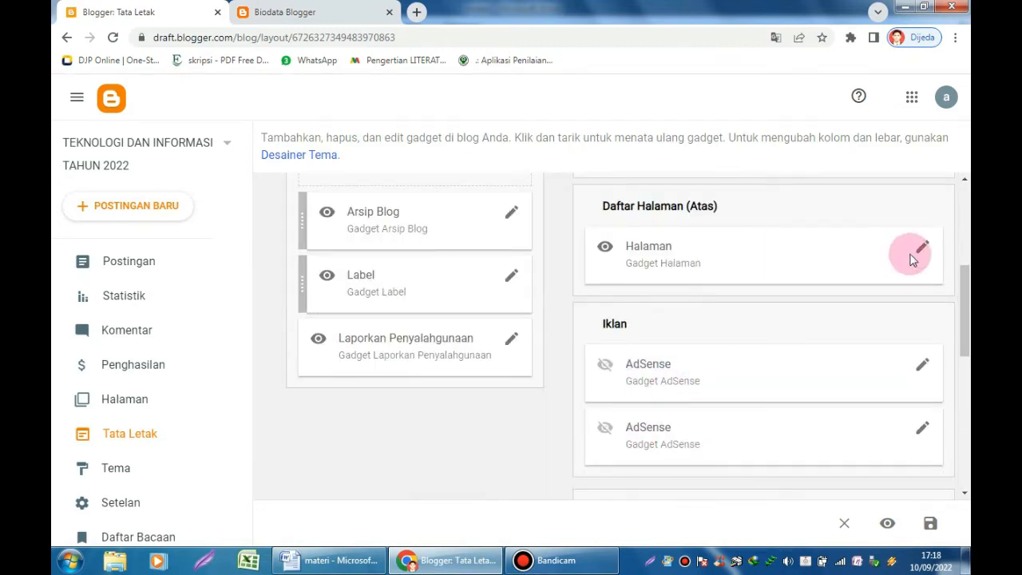
pyautogui.click(923, 249)
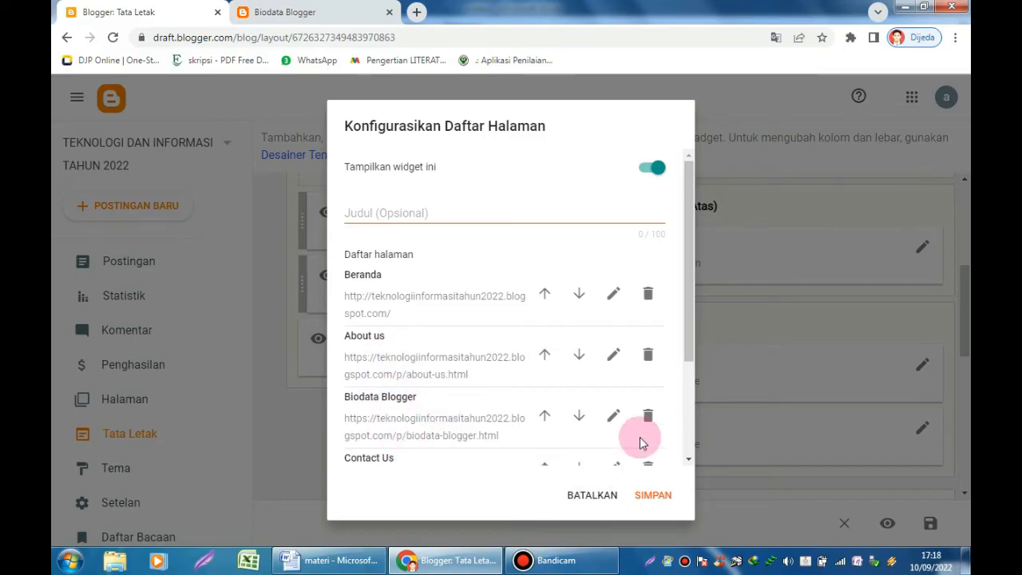
pyautogui.scroll(-3, 688, 375)
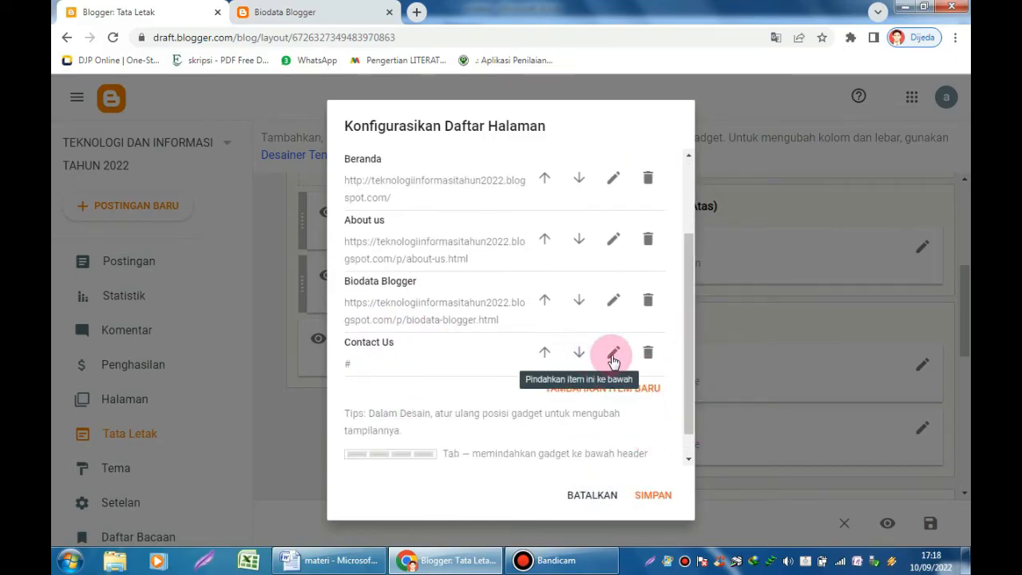
pyautogui.click(613, 355)
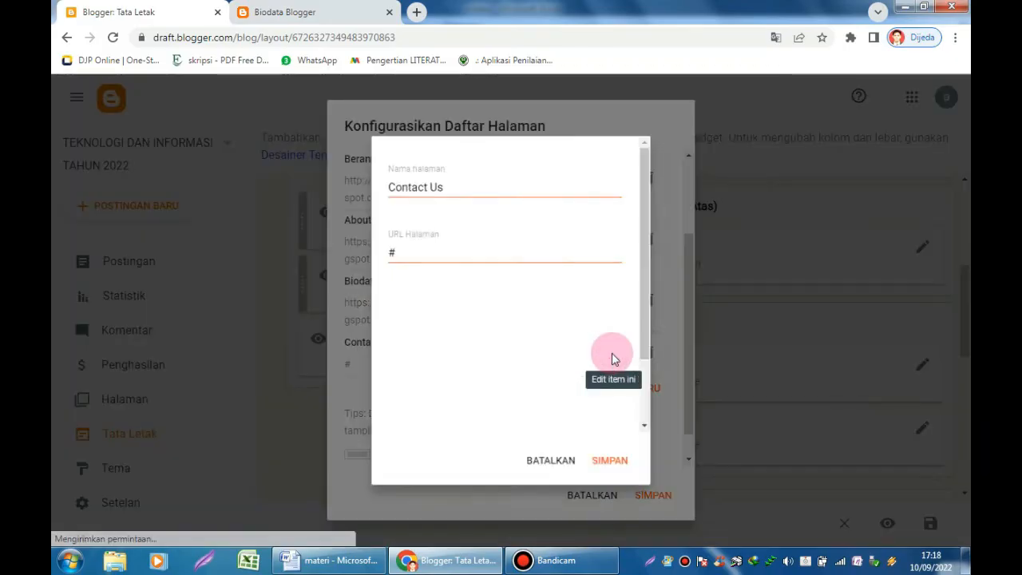
pyautogui.doubleClick(430, 251)
pyautogui.hotkey('ctrl', 'v')
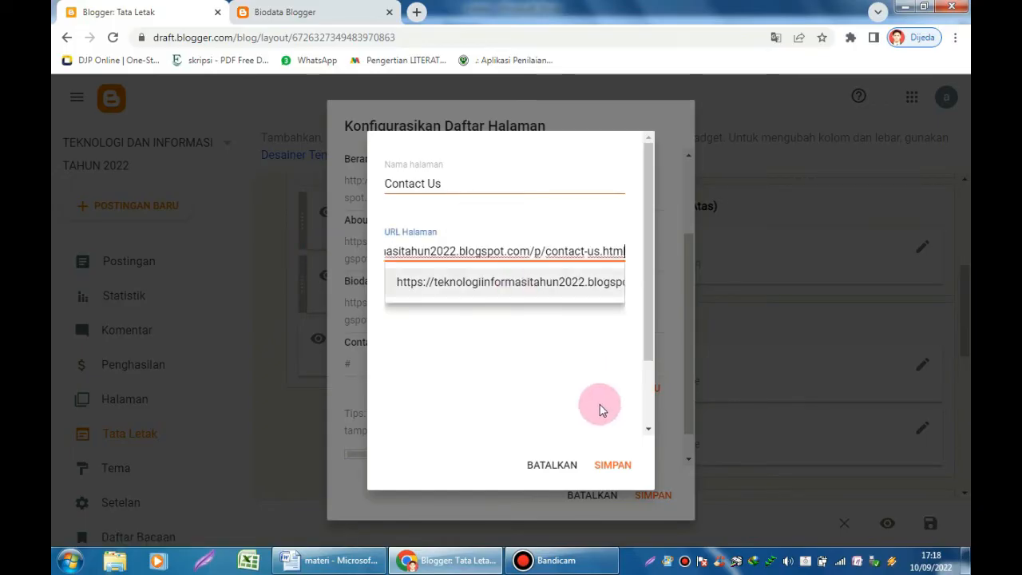
pyautogui.click(611, 465)
pyautogui.click(643, 497)
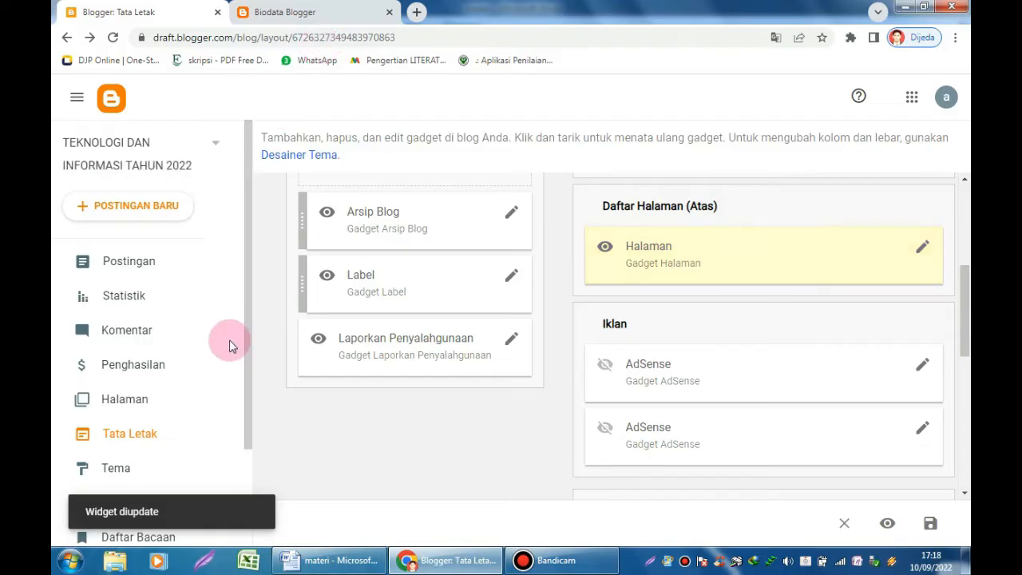
# Reload the live blog and test its Contact Us menu link, looking over the page it opens
pyautogui.click(285, 12)
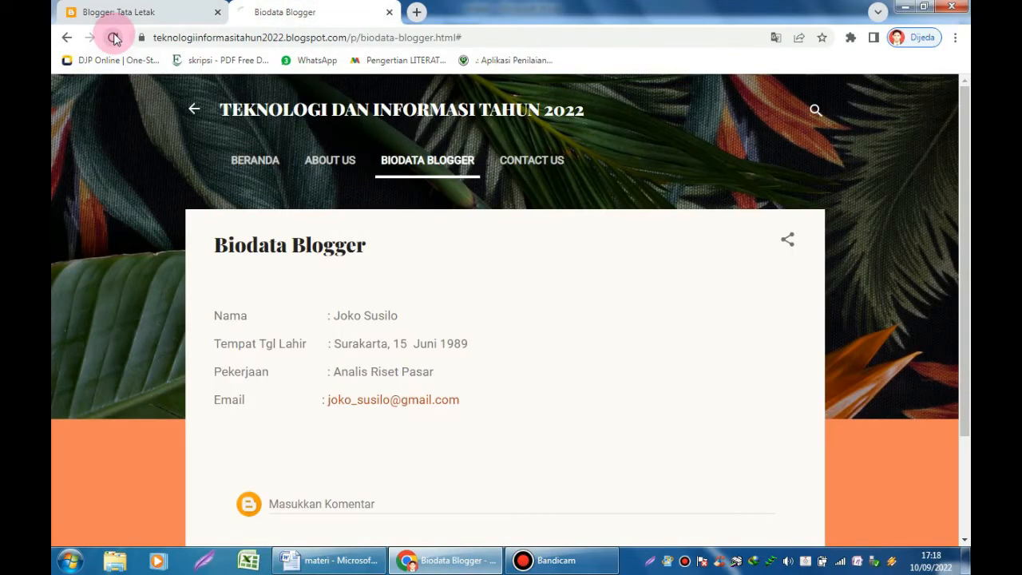
pyautogui.click(114, 37)
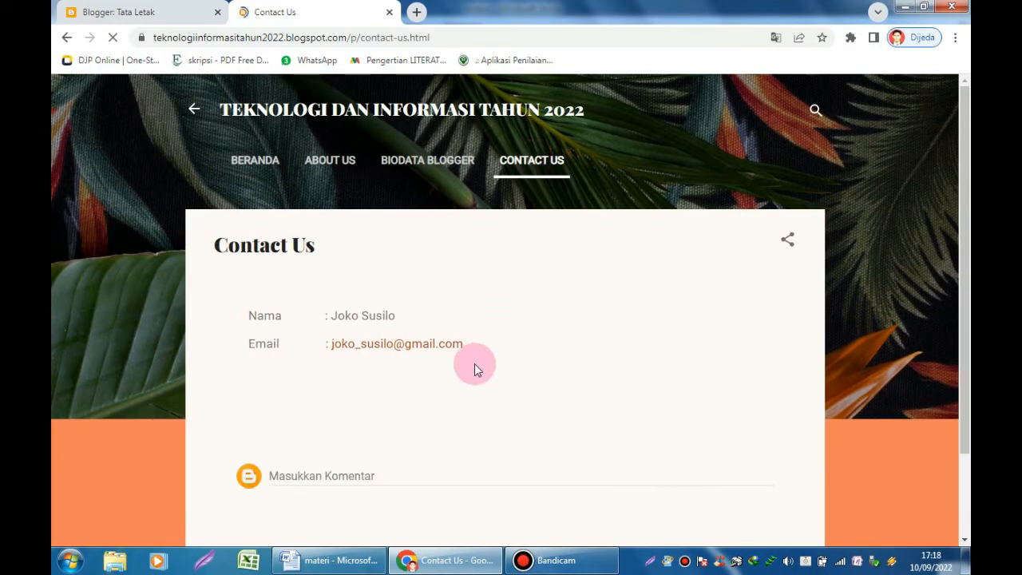
pyautogui.scroll(-1, 478, 380)
pyautogui.scroll(2, 487, 411)
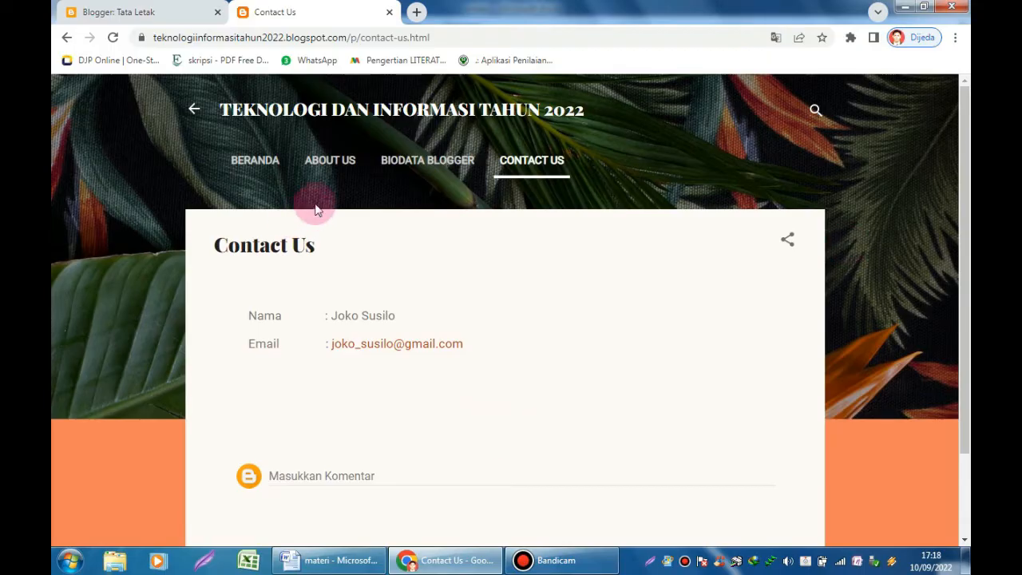
# Test the live blog's Beranda, About Us, Biodata Blogger and Contact Us menu links in turn, ending on Beranda
pyautogui.click(267, 167)
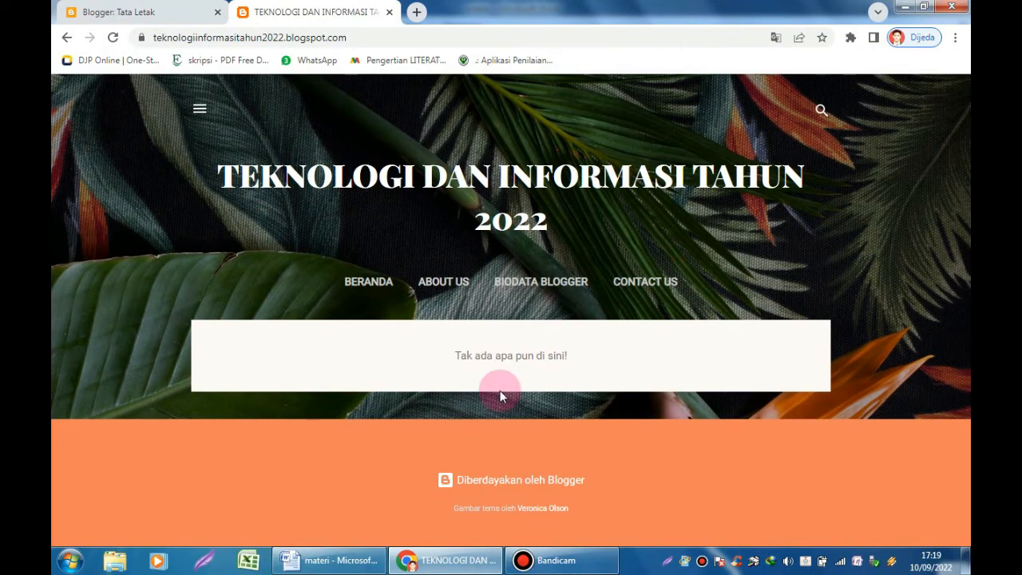
pyautogui.click(444, 280)
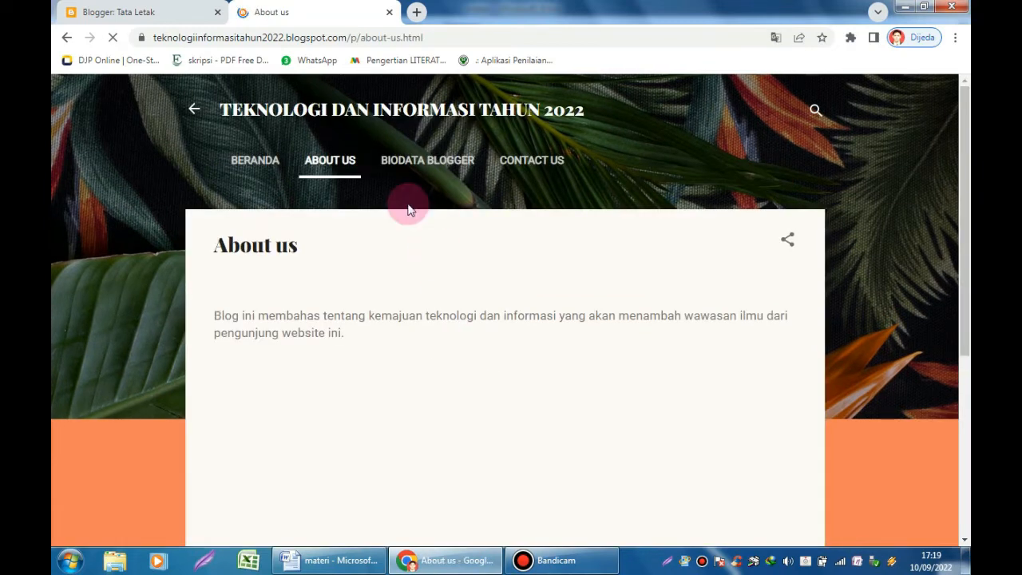
pyautogui.click(429, 160)
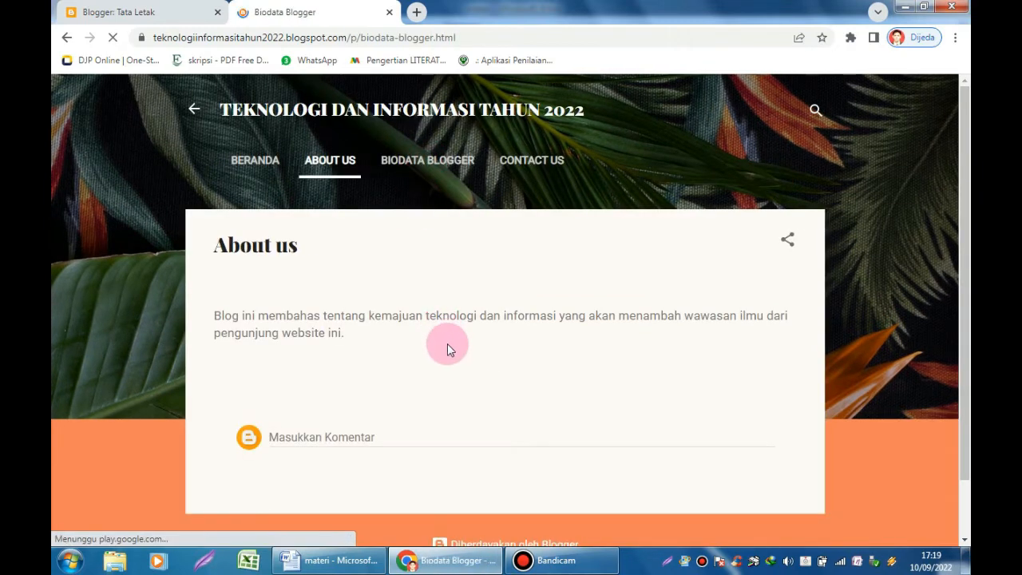
pyautogui.click(523, 164)
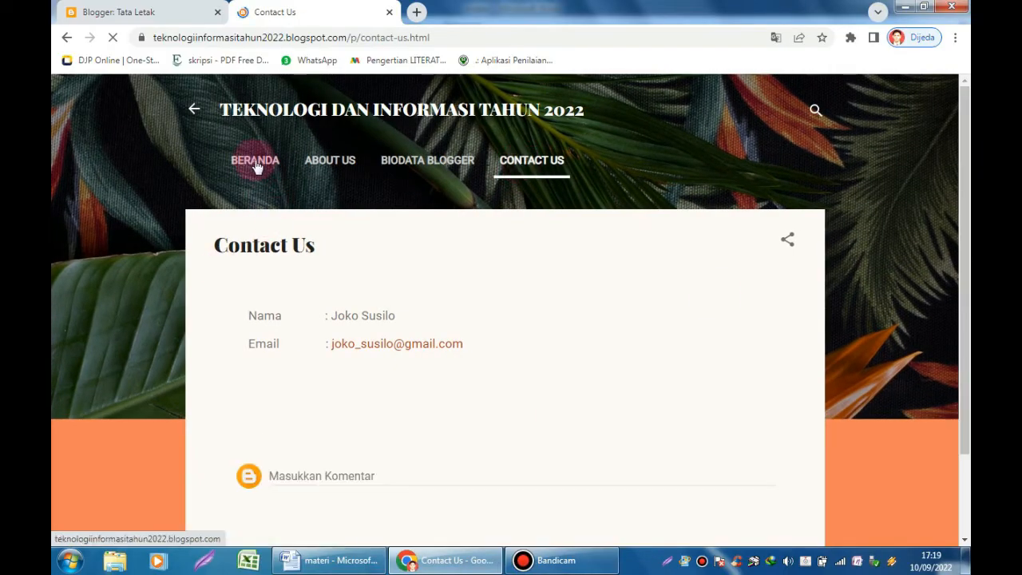
pyautogui.click(256, 164)
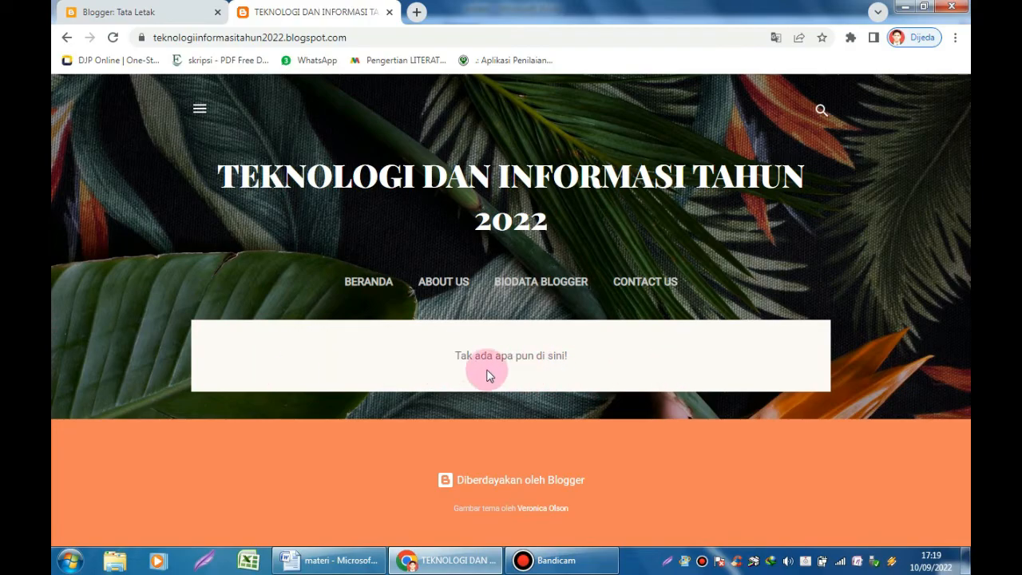
# Create a new post from Blogger's post list (Postingan) and switch its editor from HTML to the writing view (Tampilan menulis)
pyautogui.click(134, 19)
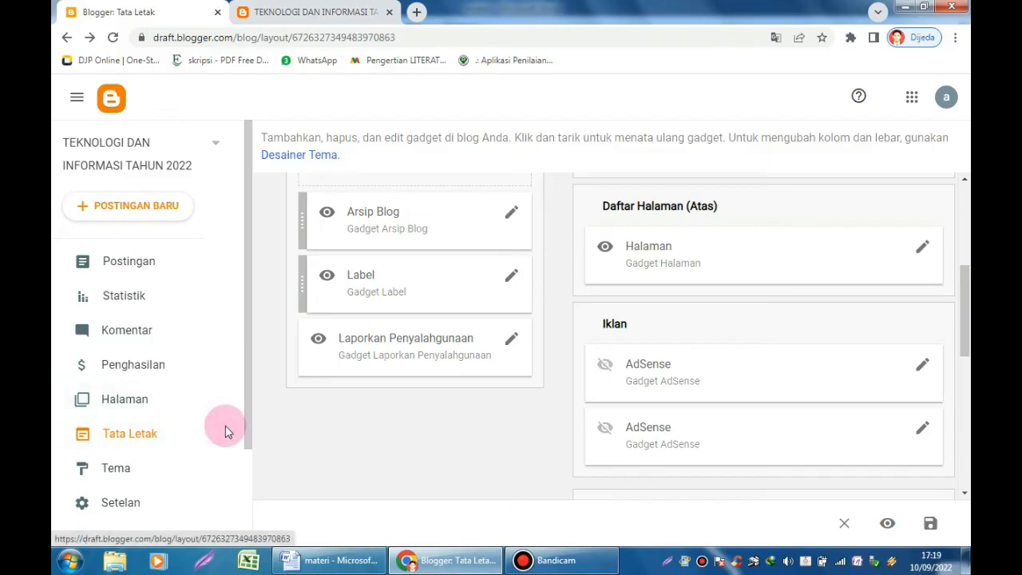
pyautogui.scroll(-2, 223, 415)
pyautogui.scroll(2, 224, 416)
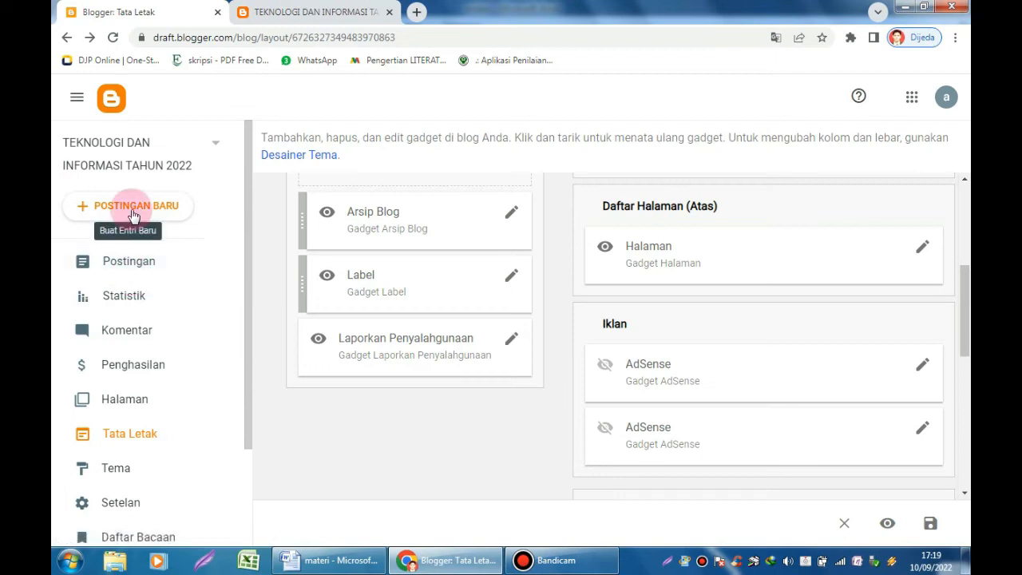
pyautogui.click(132, 265)
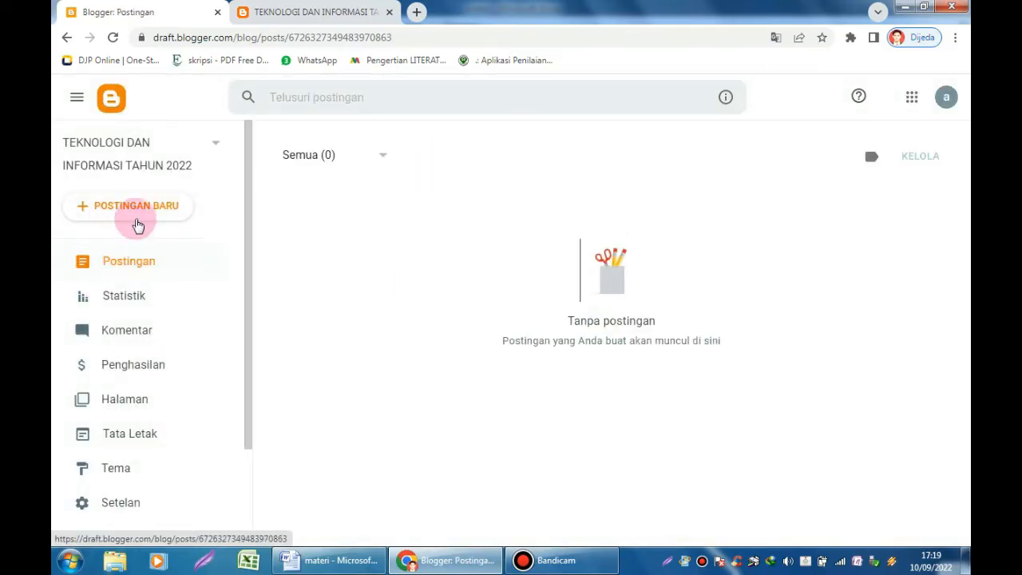
pyautogui.click(137, 207)
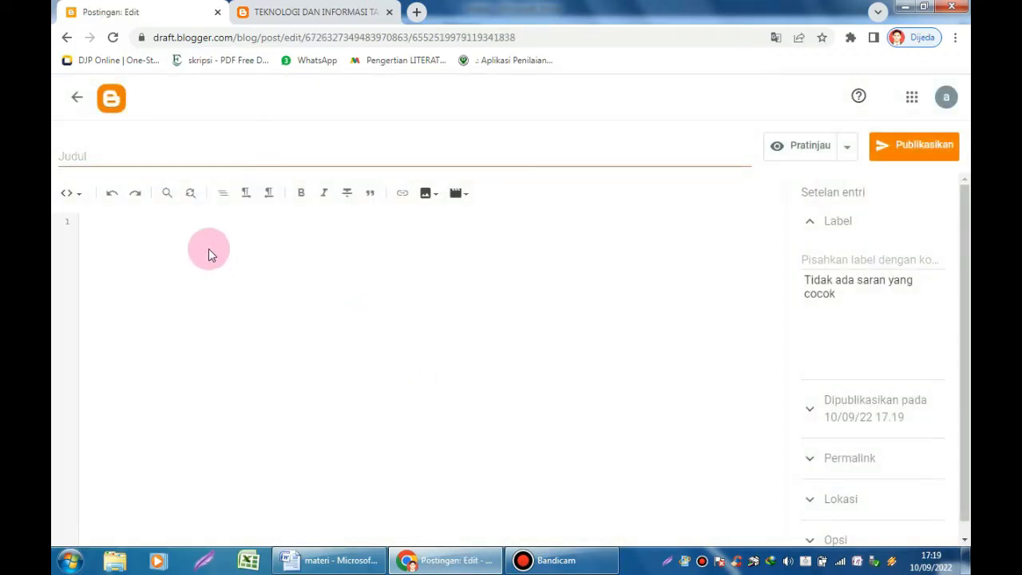
pyautogui.click(285, 255)
pyautogui.click(90, 200)
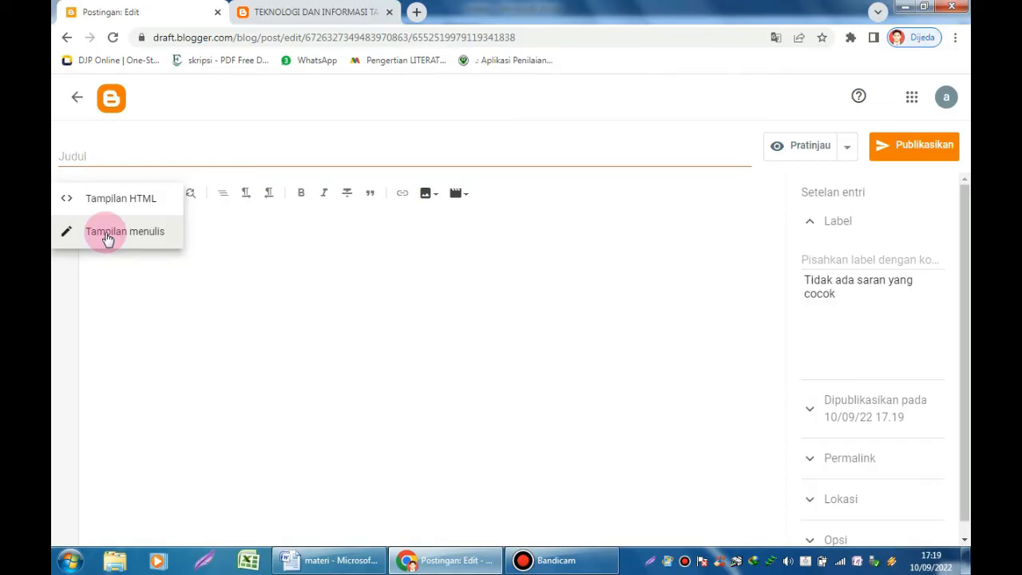
pyautogui.click(108, 239)
pyautogui.click(209, 262)
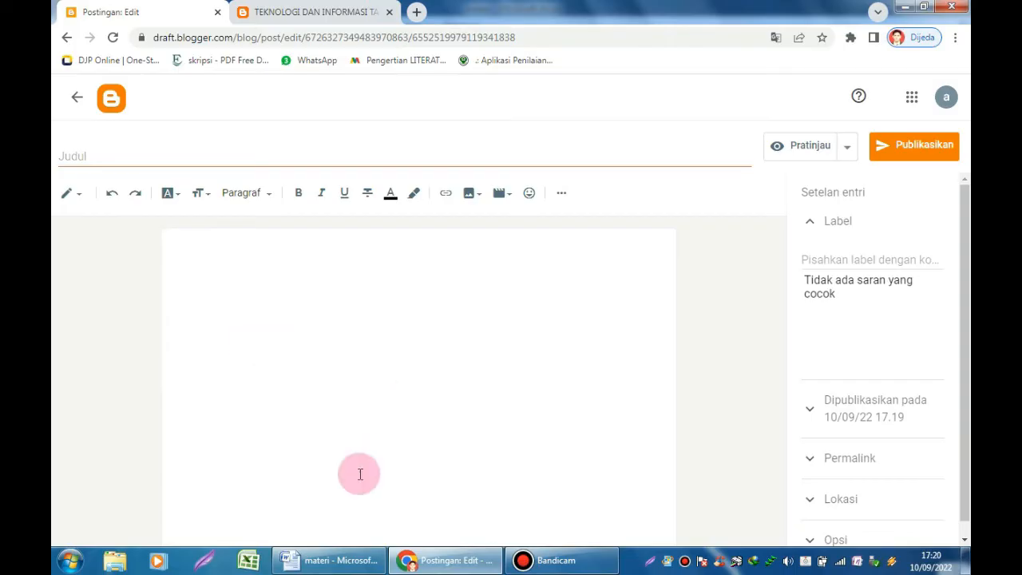
# Copy the heading "Komputer Canggih Dikendalikan Otak" from the Word document "materi" and paste it as the new post's title
pyautogui.click(343, 562)
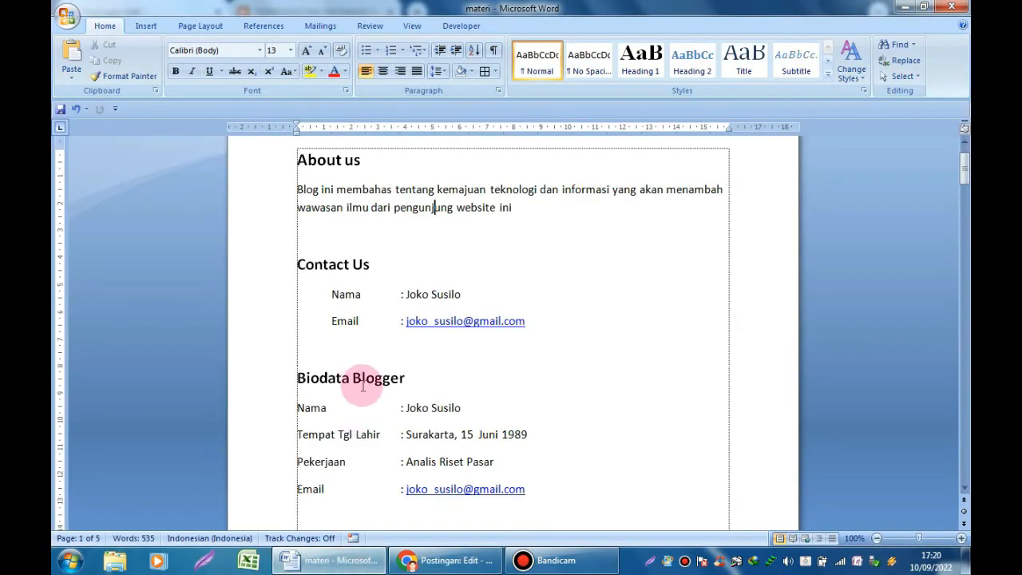
pyautogui.scroll(-10, 360, 388)
pyautogui.scroll(-4, 363, 387)
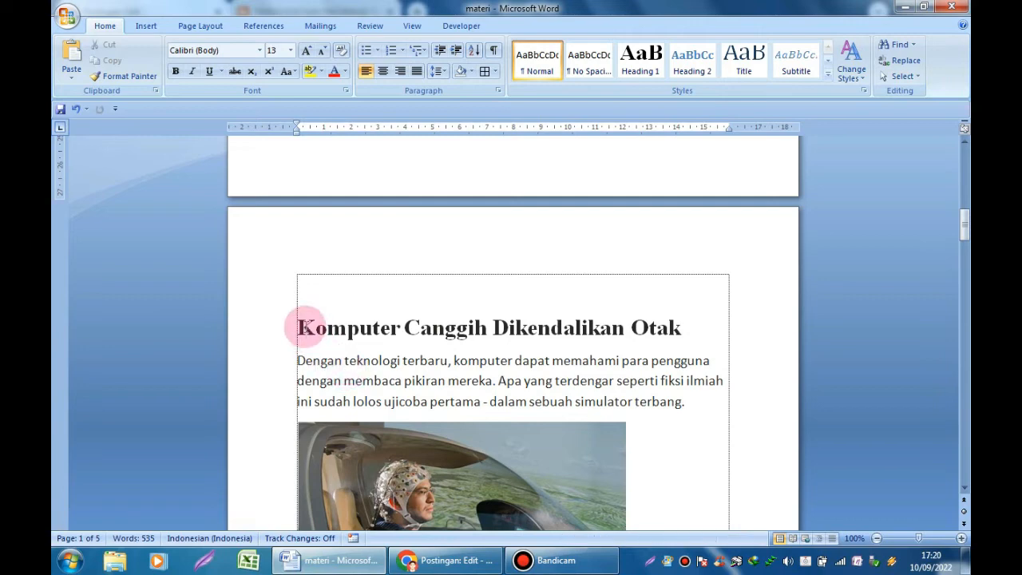
pyautogui.moveTo(296, 326); pyautogui.dragTo(651, 332)
pyautogui.hotkey('ctrl', 'c')
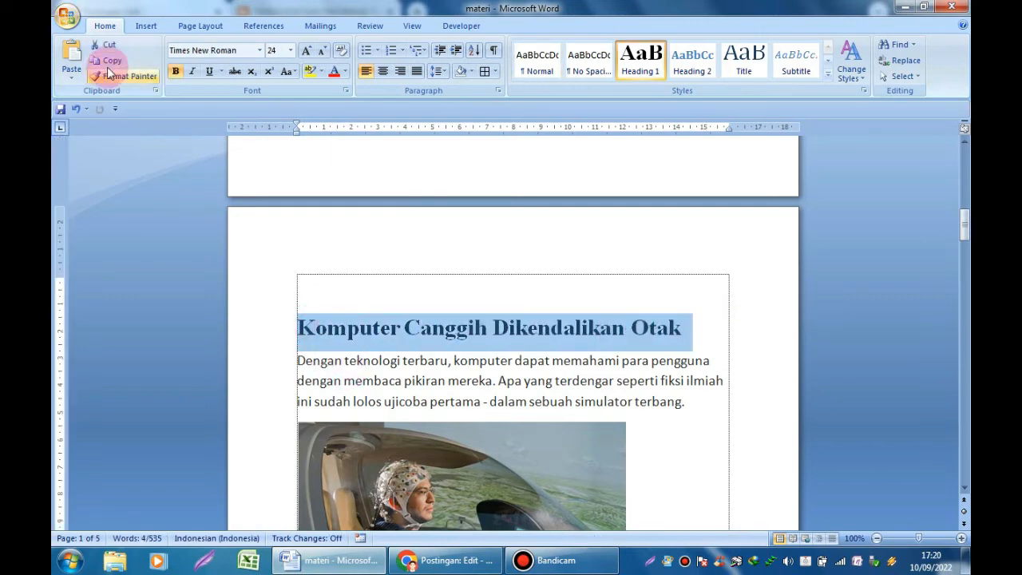
pyautogui.click(451, 560)
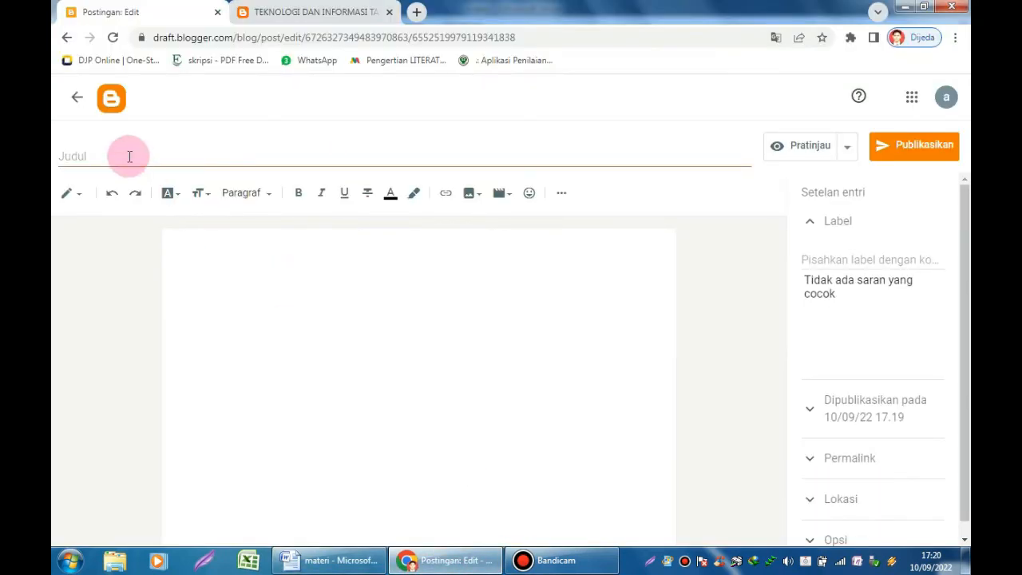
pyautogui.hotkey('ctrl', 'v')
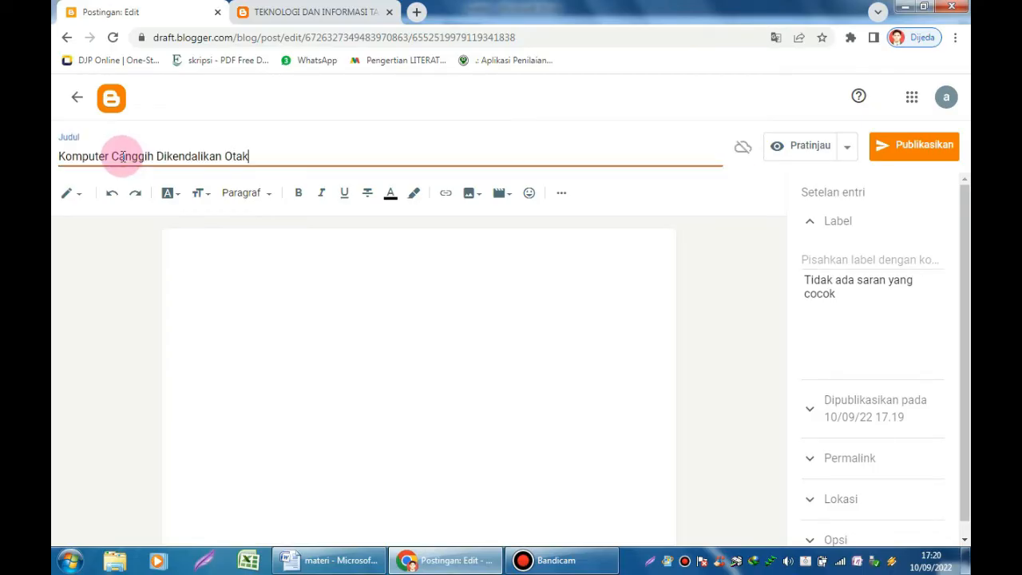
# Try to make the post title "Komputer Canggih Dikendalikan Otak" bold
pyautogui.moveTo(268, 156); pyautogui.dragTo(53, 168)
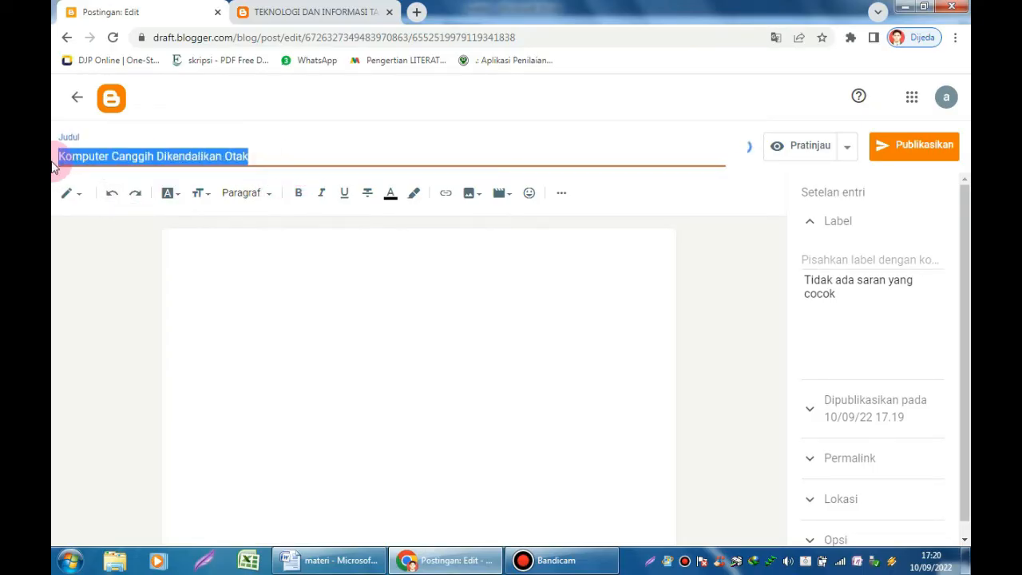
pyautogui.click(303, 193)
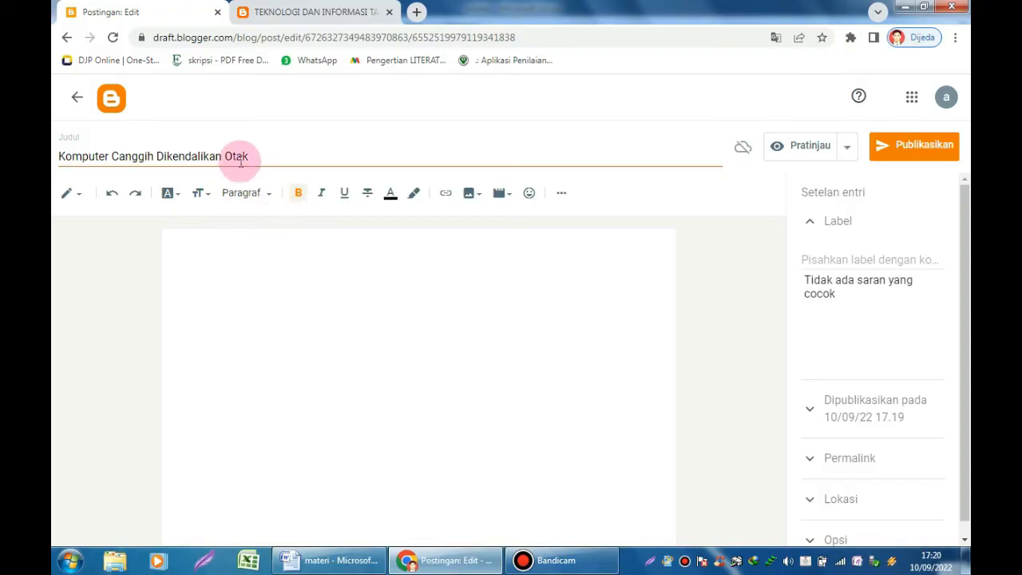
pyautogui.moveTo(241, 160); pyautogui.dragTo(86, 157)
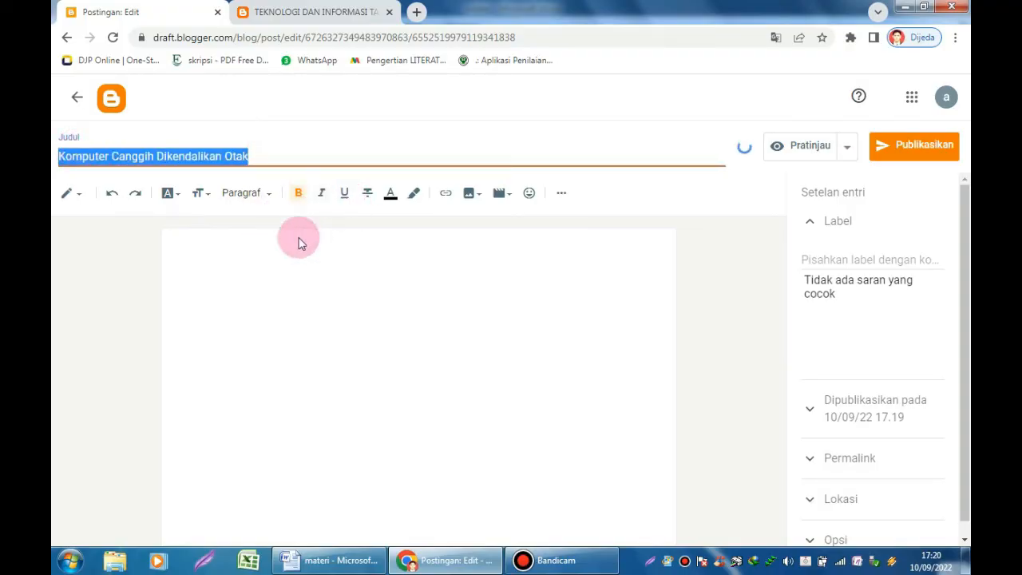
pyautogui.click(278, 326)
# Copy the full article text below the heading in the Word document "materi", paste it into the post body and review it
pyautogui.click(330, 560)
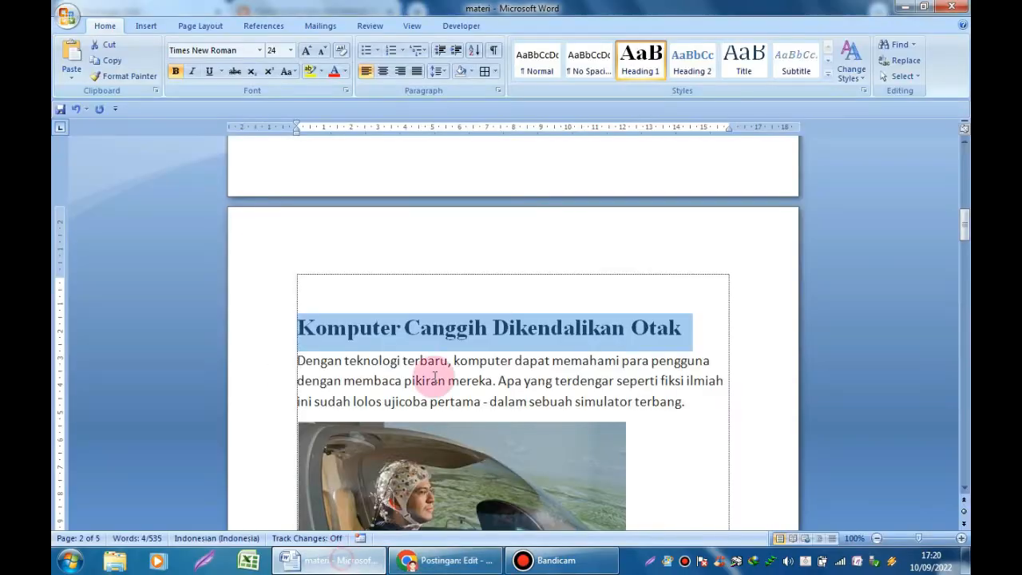
pyautogui.click(389, 380)
pyautogui.moveTo(301, 380); pyautogui.dragTo(339, 568)
pyautogui.moveTo(362, 520); pyautogui.dragTo(554, 372)
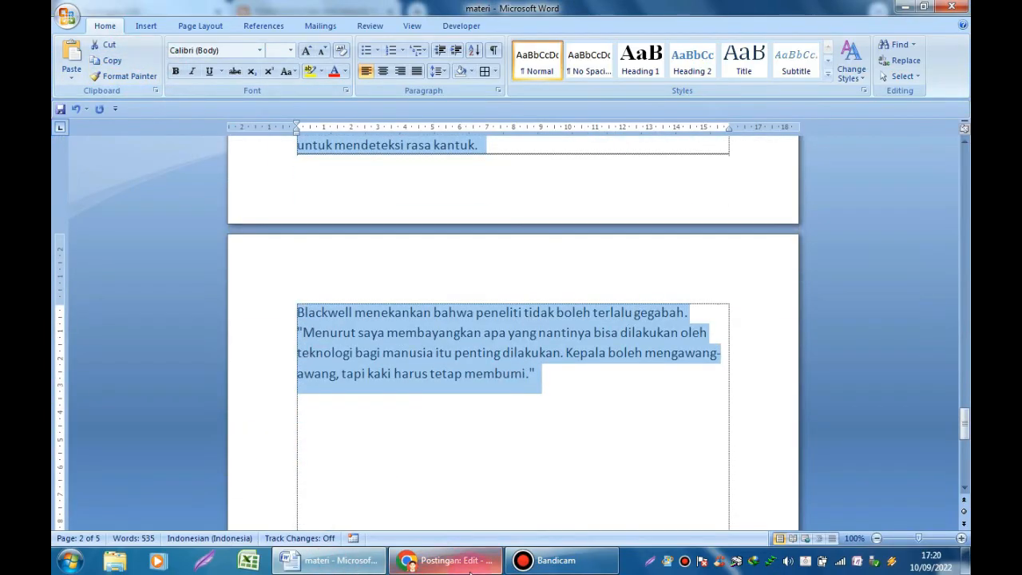
pyautogui.click(446, 559)
pyautogui.click(298, 293)
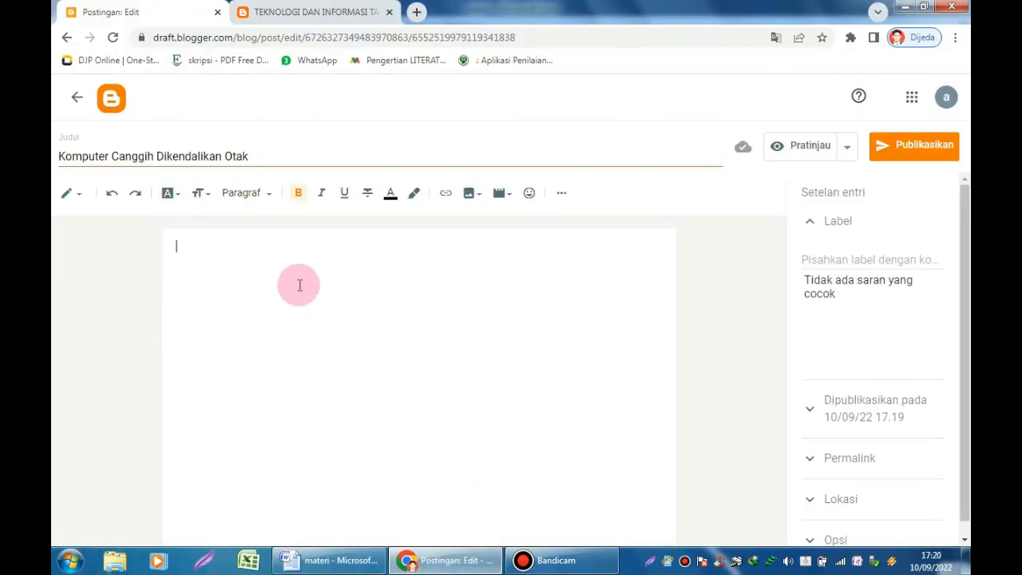
pyautogui.hotkey('ctrl', 'v')
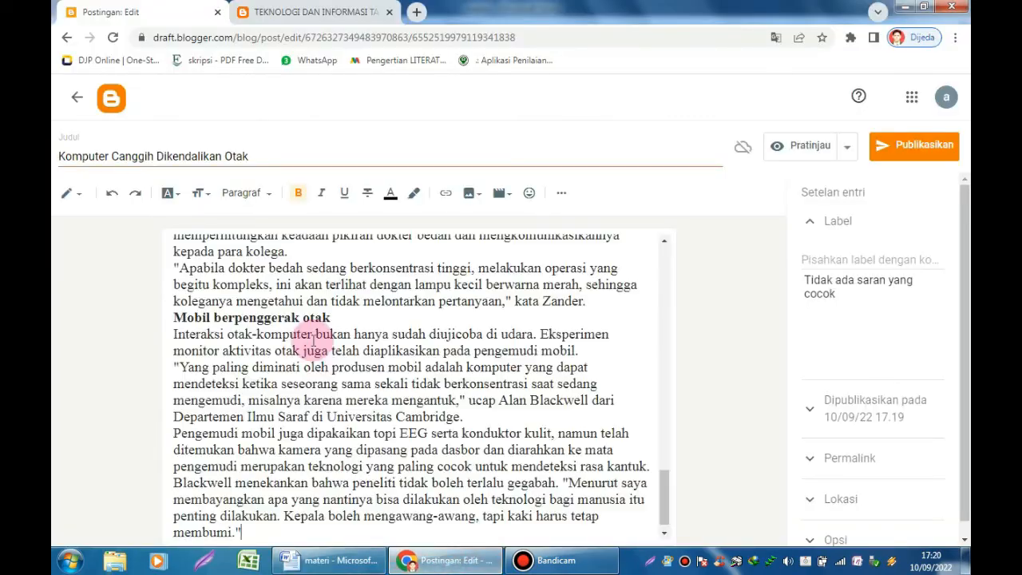
pyautogui.scroll(8, 325, 367)
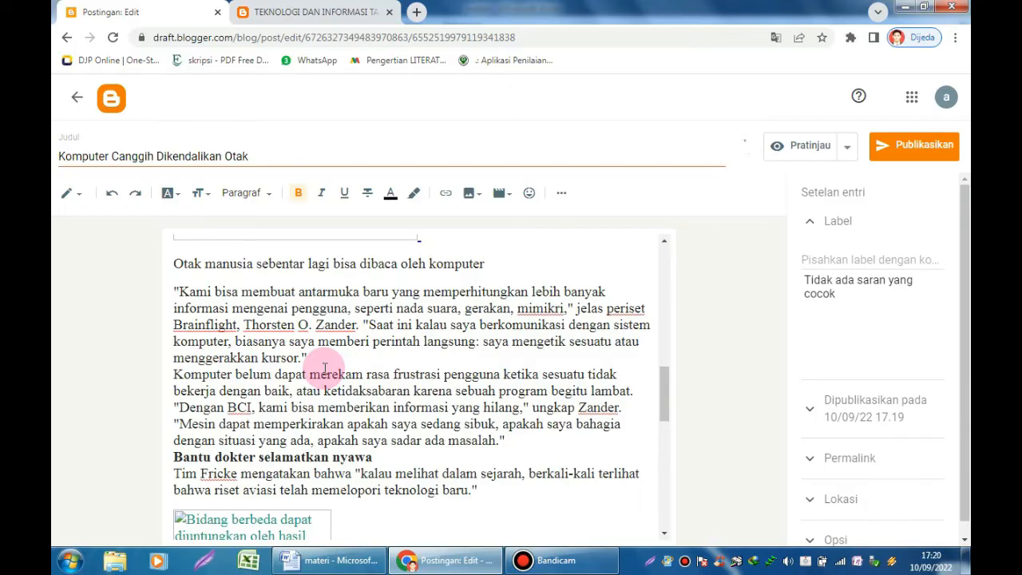
pyautogui.scroll(-3, 325, 367)
pyautogui.scroll(12, 325, 367)
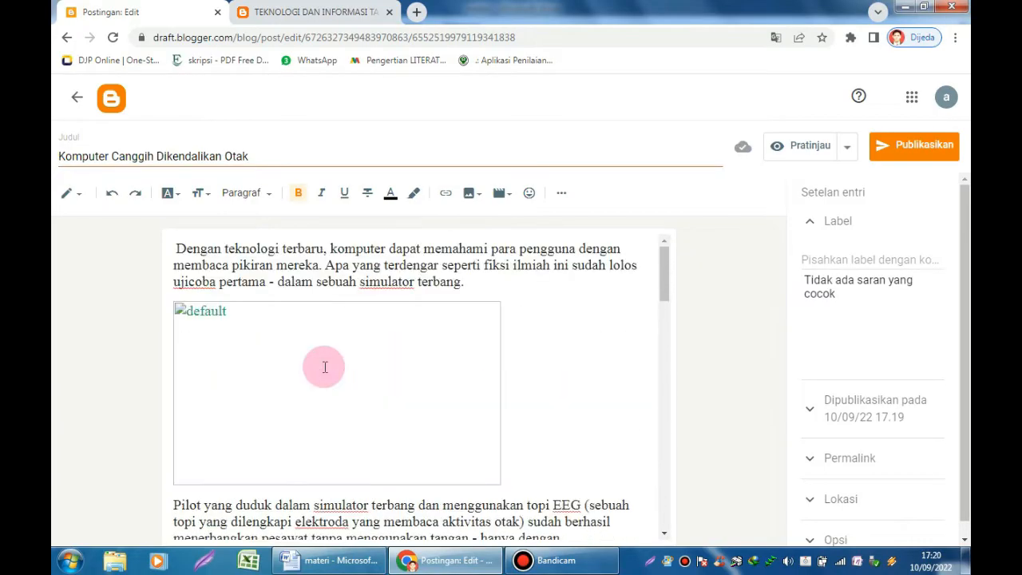
# Look through the pasted article in the post body and publish the post, confirming the publication
pyautogui.scroll(-5, 538, 331)
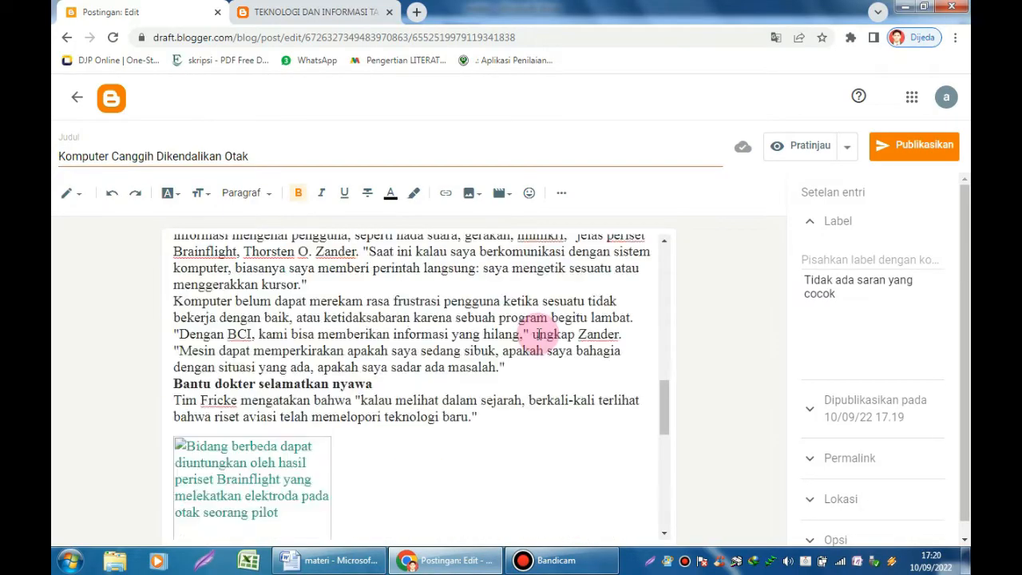
pyautogui.scroll(-7, 538, 334)
pyautogui.scroll(9, 519, 374)
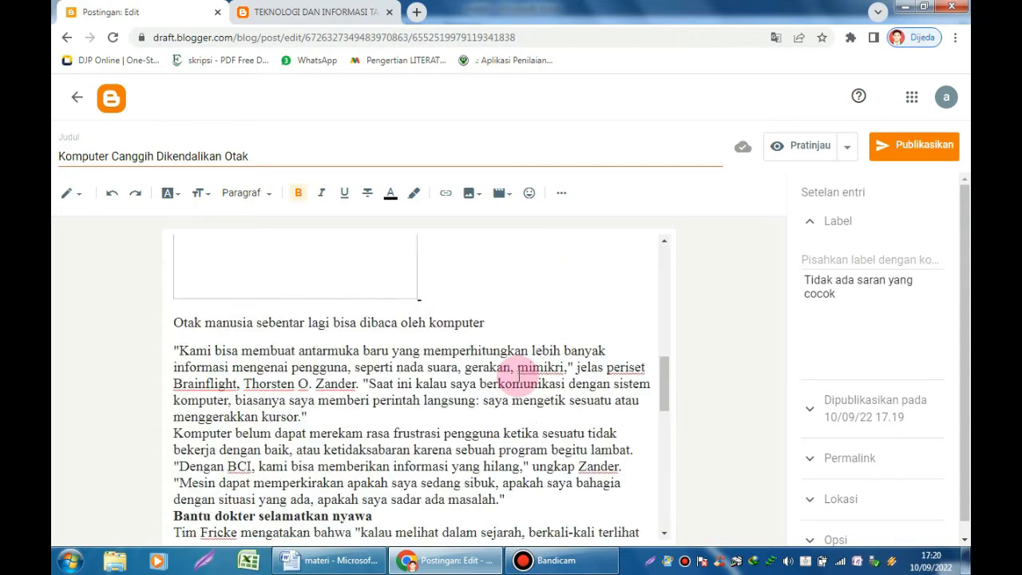
pyautogui.scroll(5, 519, 373)
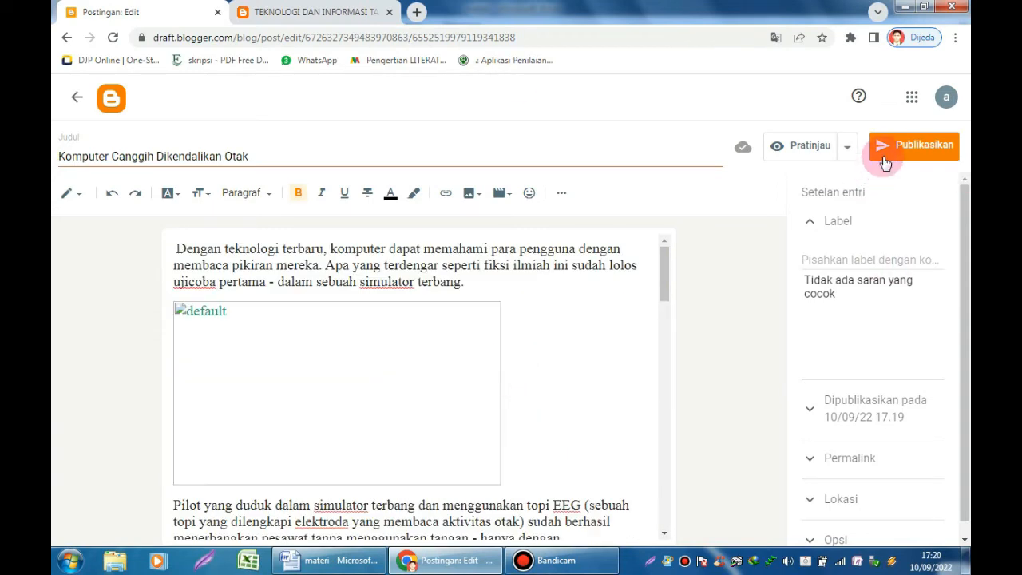
pyautogui.click(905, 143)
pyautogui.click(615, 369)
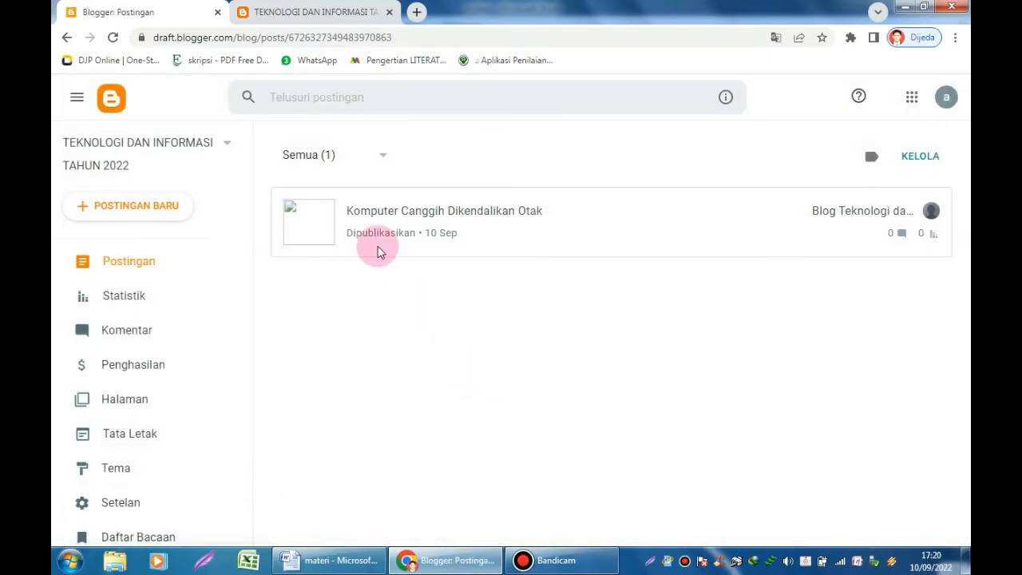
# View the post "Komputer Canggih Dikendalikan Otak" on the live blog and read through its full article page, including the image areas
pyautogui.click(338, 12)
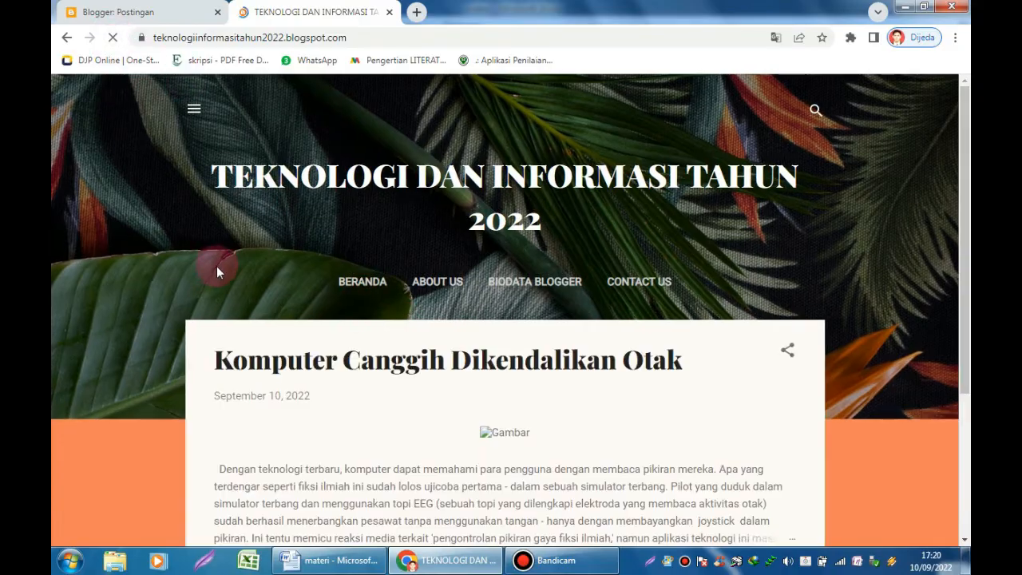
pyautogui.scroll(-3, 296, 335)
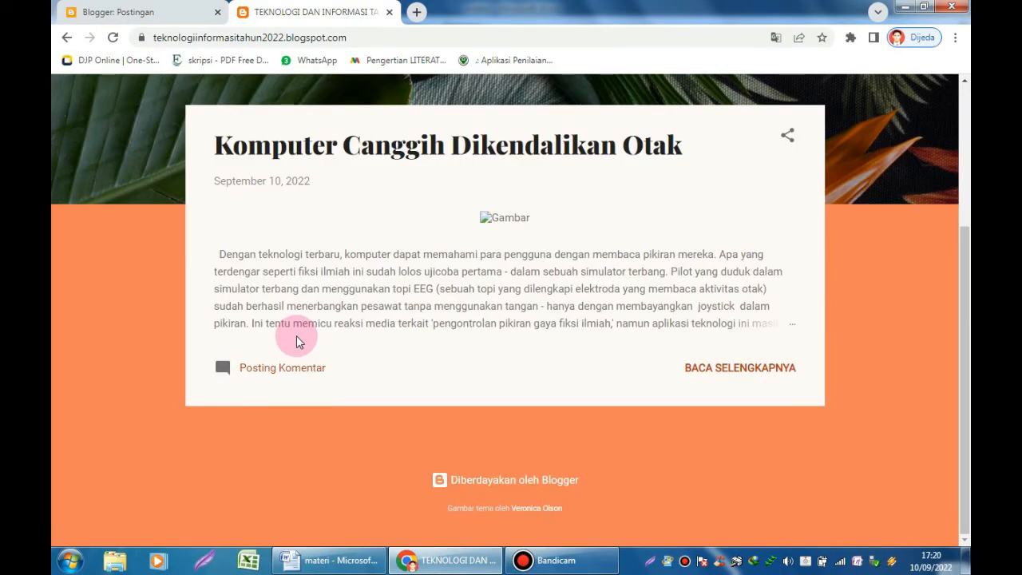
pyautogui.click(709, 368)
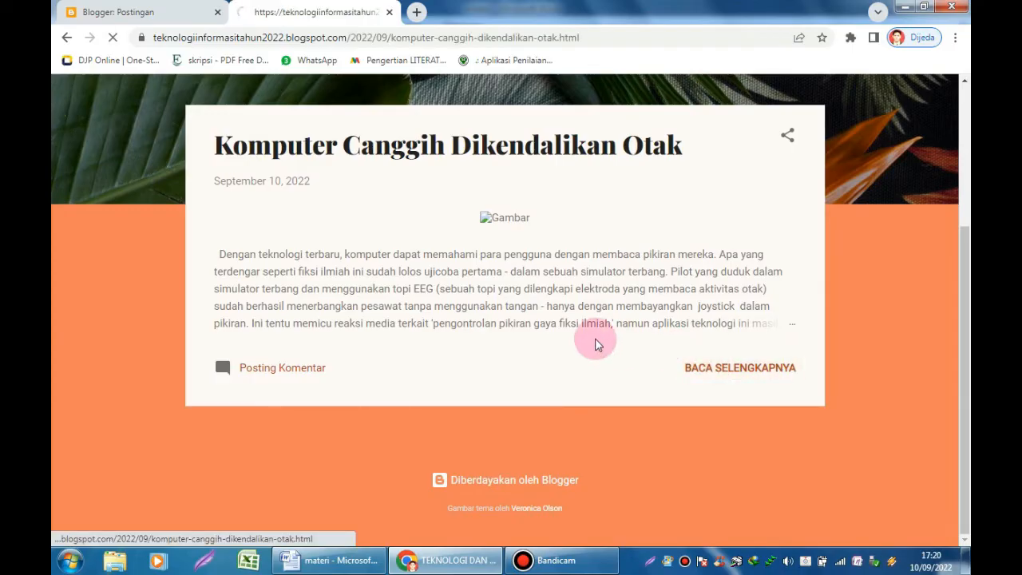
pyautogui.scroll(-15, 339, 331)
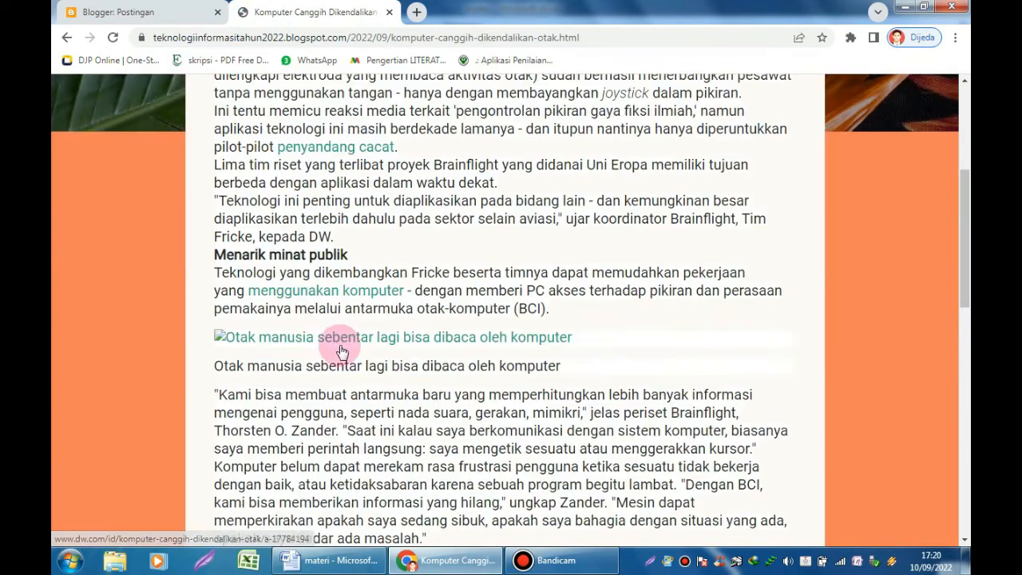
pyautogui.scroll(15, 339, 349)
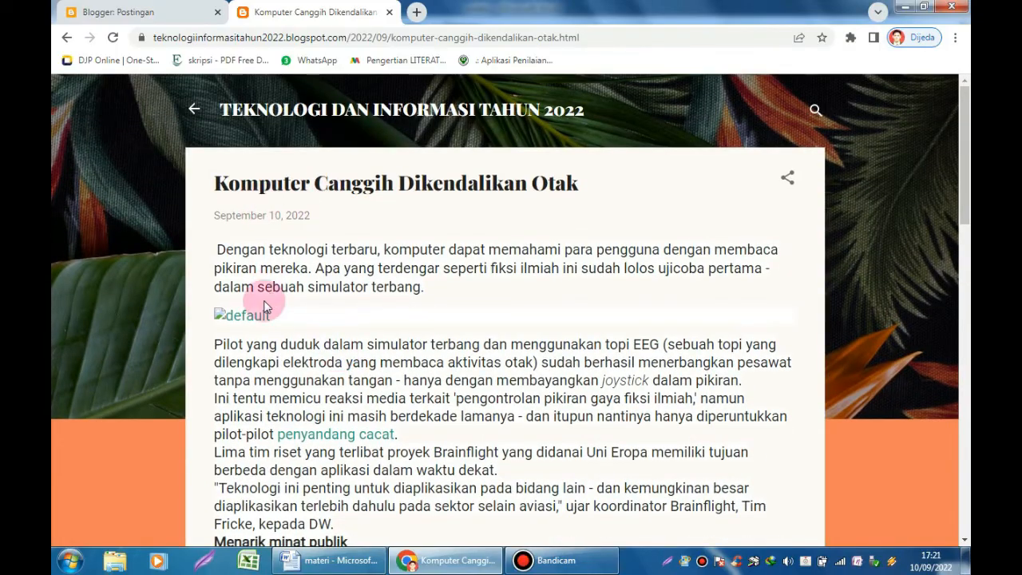
# Reopen the post "Komputer Canggih Dikendalikan Otak" for editing from Blogger's post list and go to its first image placeholder
pyautogui.click(140, 12)
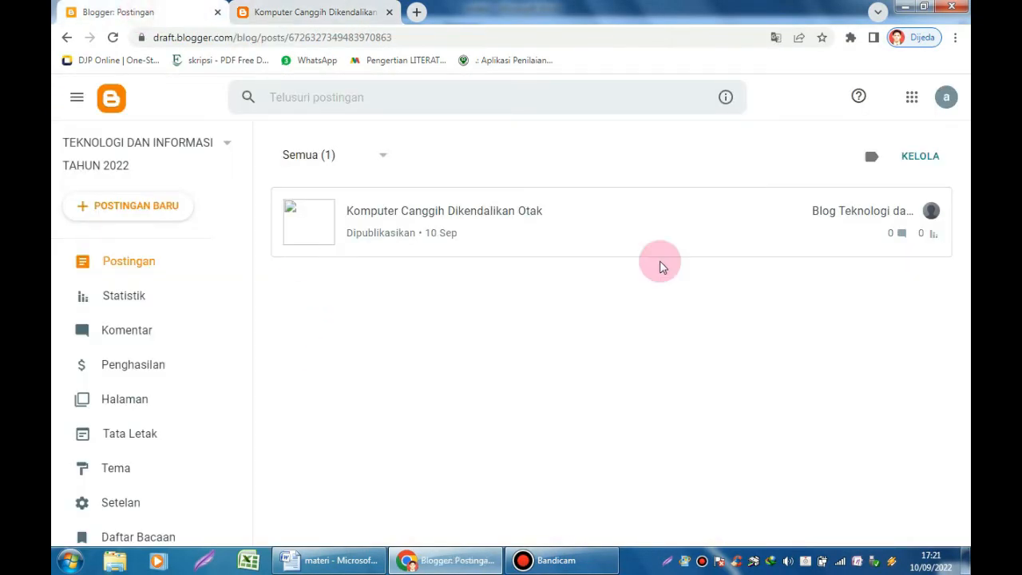
pyautogui.click(449, 212)
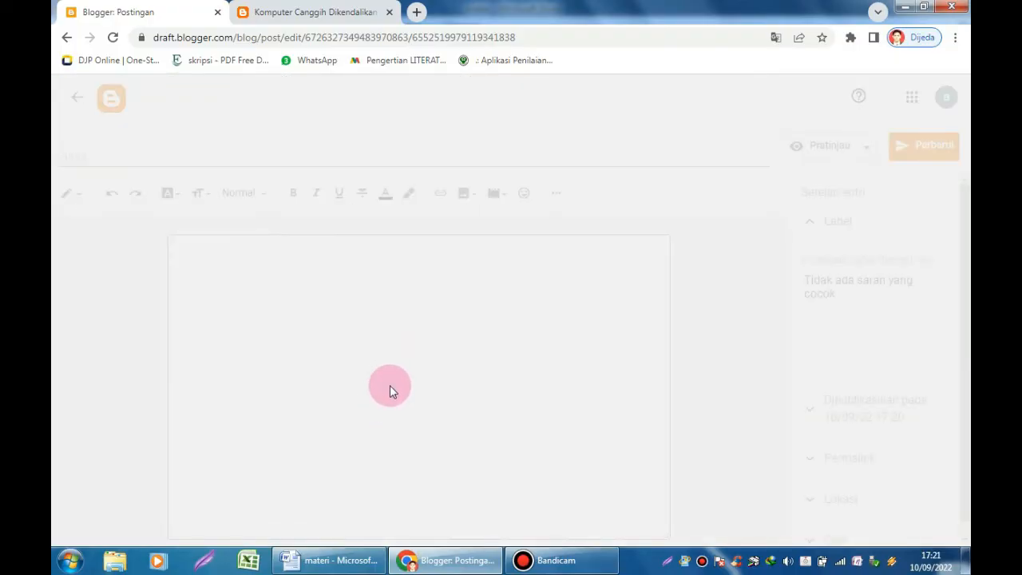
pyautogui.scroll(-3, 393, 370)
pyautogui.scroll(2, 408, 346)
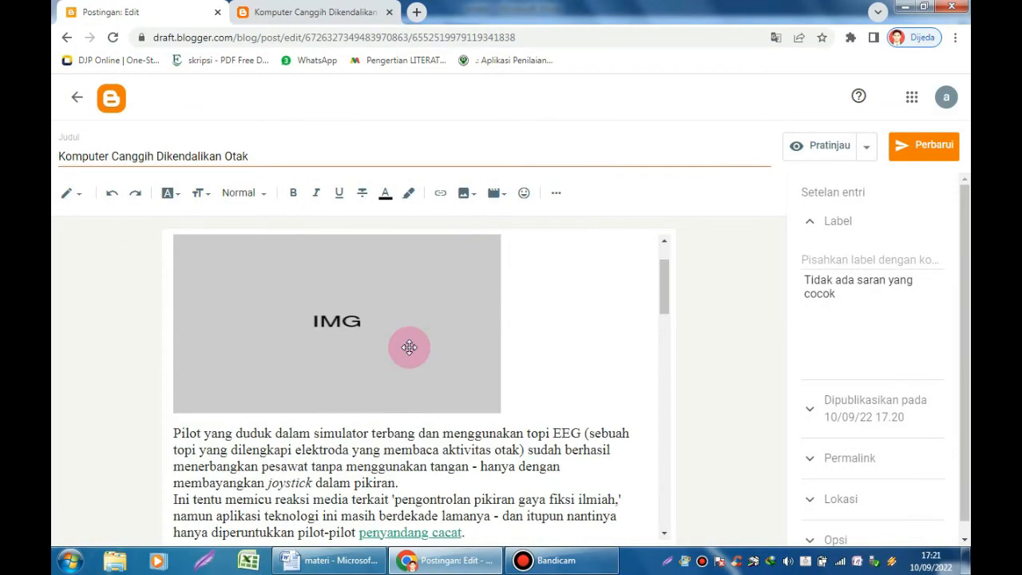
# Examine the pictures in the article in the Word document "materi" and compare their positions with the image placeholders in the Blogger post
pyautogui.click(328, 559)
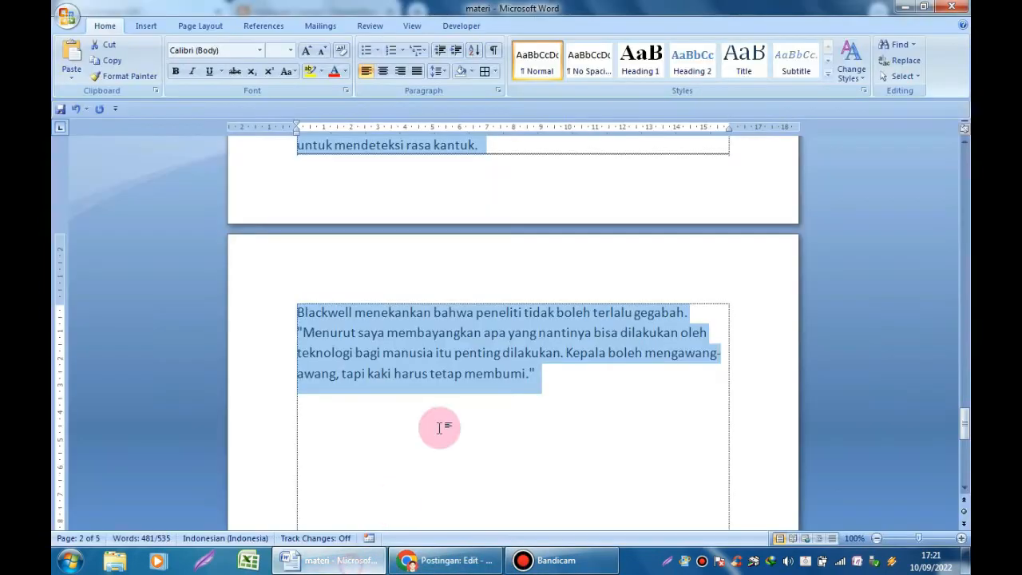
pyautogui.scroll(8, 444, 427)
pyautogui.scroll(2, 444, 429)
pyautogui.click(430, 336)
pyautogui.scroll(12, 563, 352)
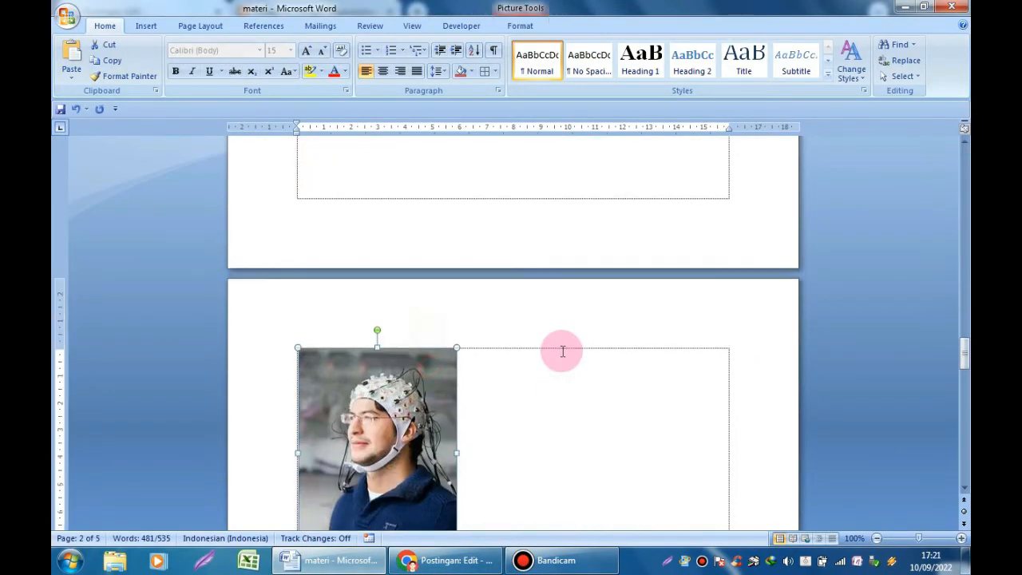
pyautogui.scroll(11, 563, 351)
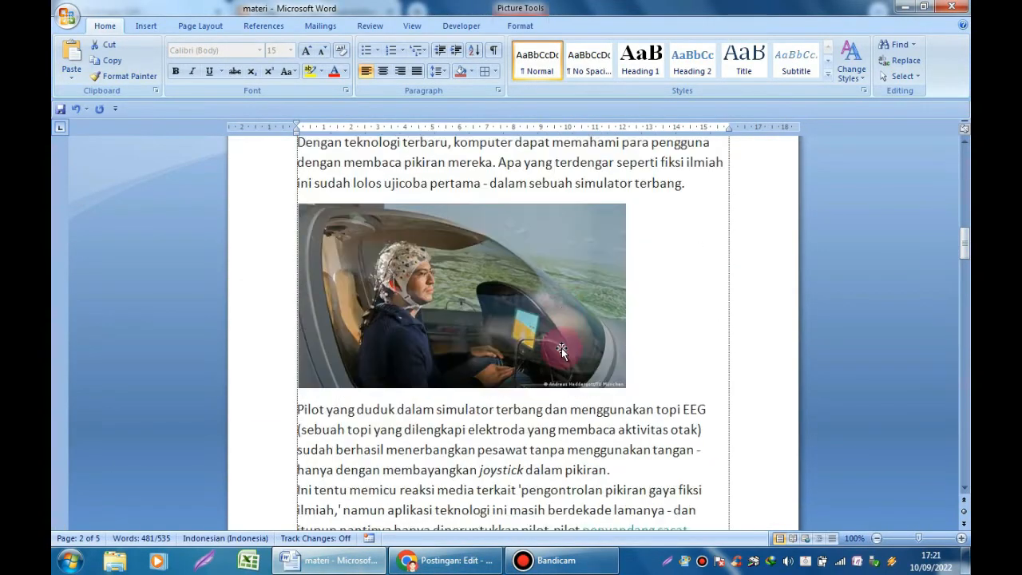
pyautogui.click(653, 307)
pyautogui.scroll(-2, 538, 407)
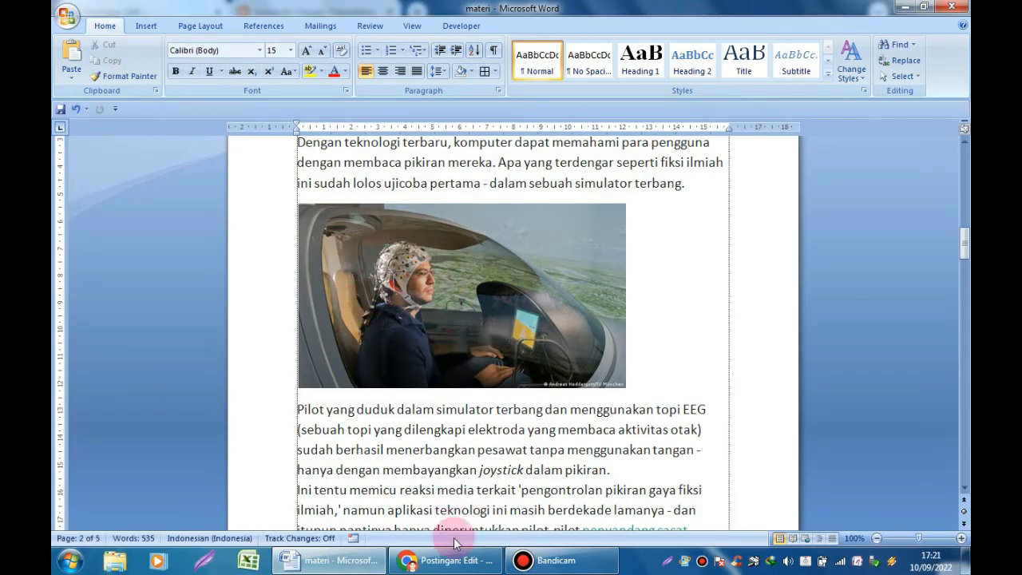
pyautogui.click(436, 559)
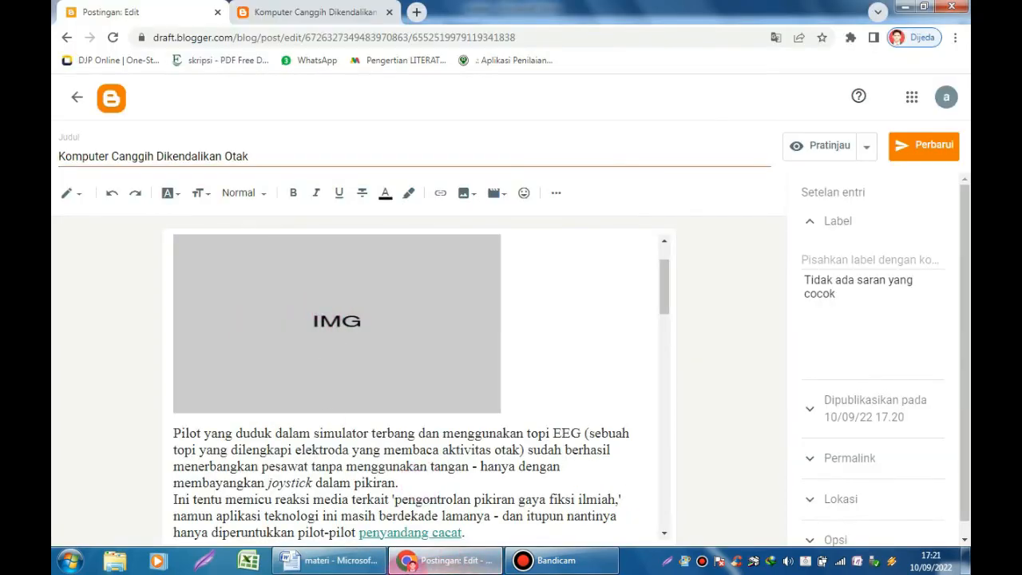
pyautogui.click(335, 560)
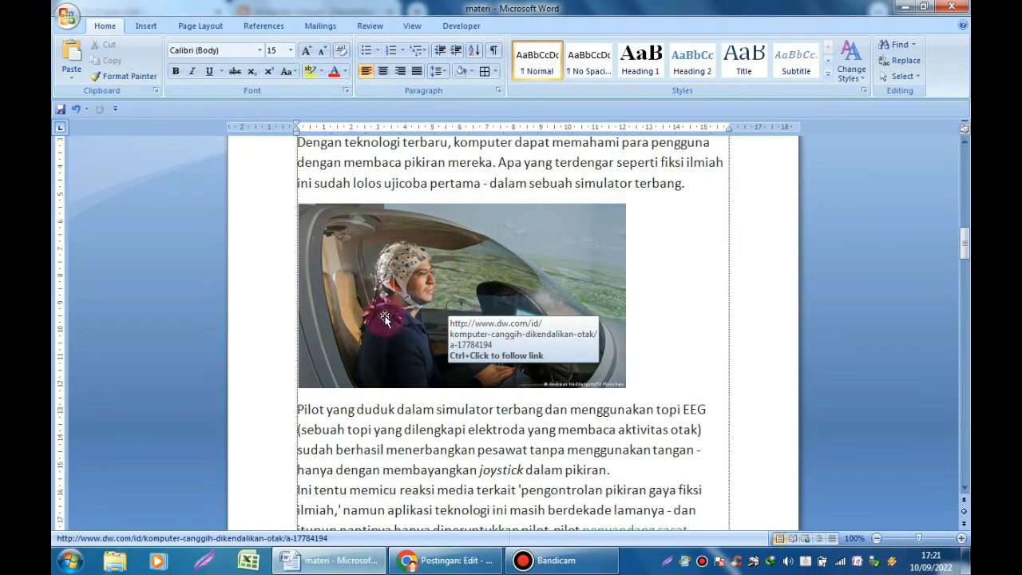
pyautogui.scroll(-1, 432, 304)
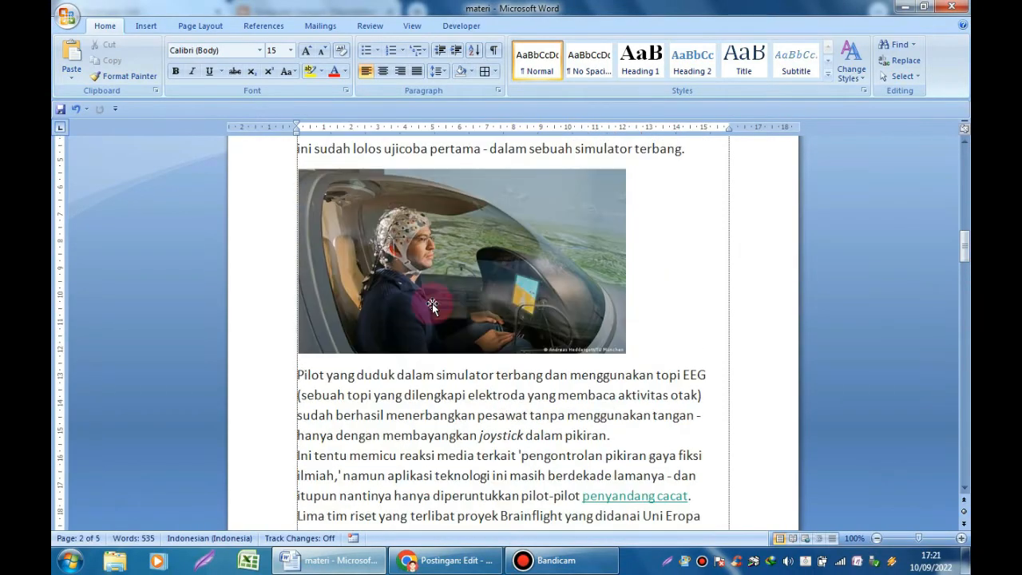
pyautogui.scroll(-15, 441, 268)
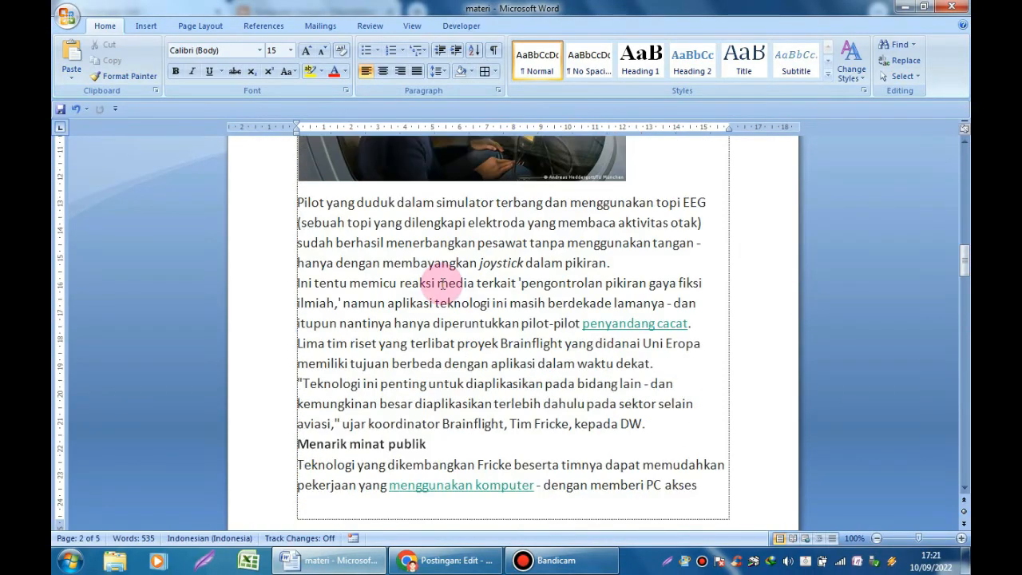
pyautogui.scroll(4, 435, 271)
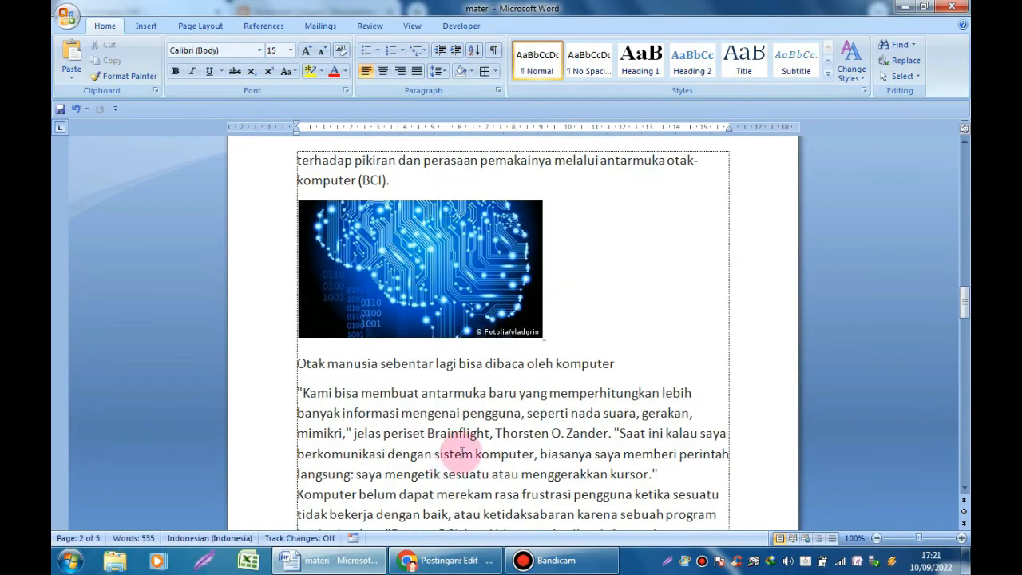
pyautogui.scroll(-10, 462, 447)
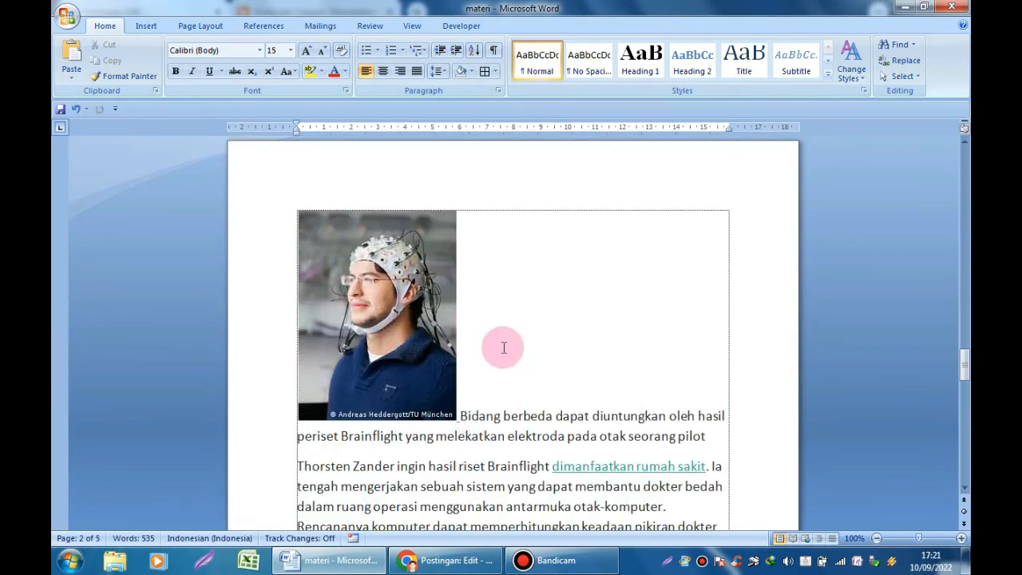
pyautogui.click(519, 347)
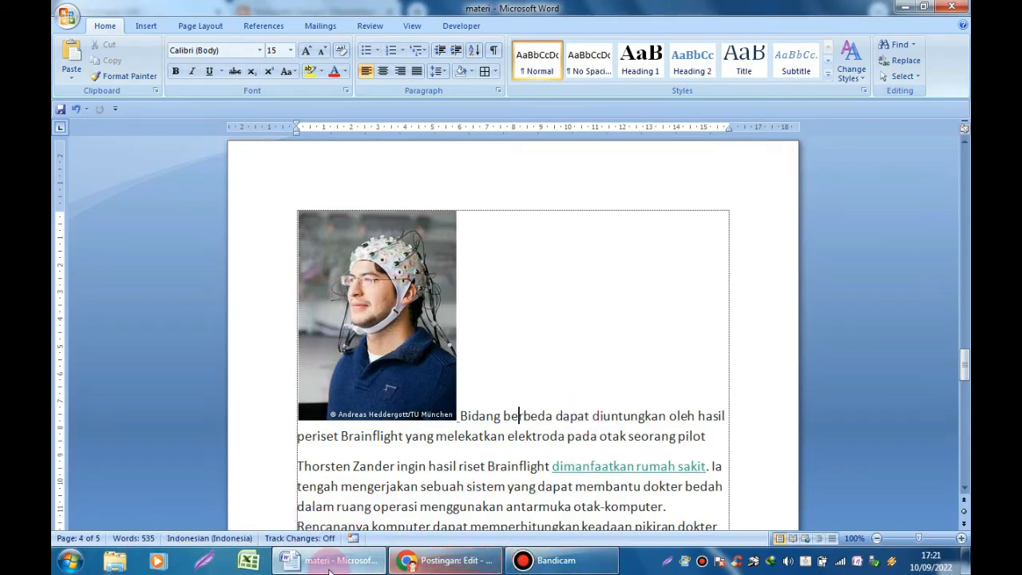
# Find the folder FOTO with the article's pictures 11, 12 and 13 in the file explorer and compare it with the post
pyautogui.click(112, 564)
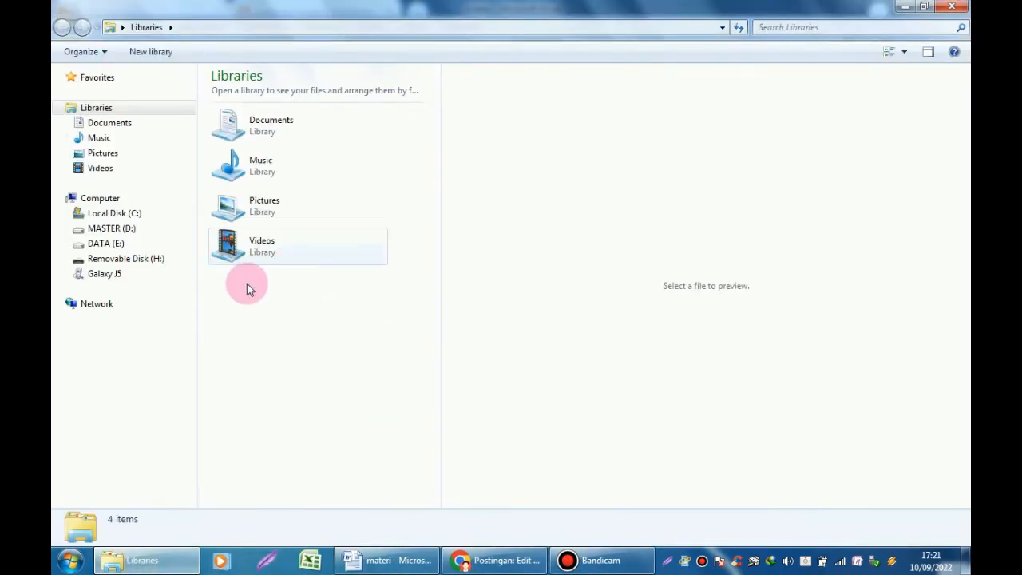
pyautogui.click(125, 230)
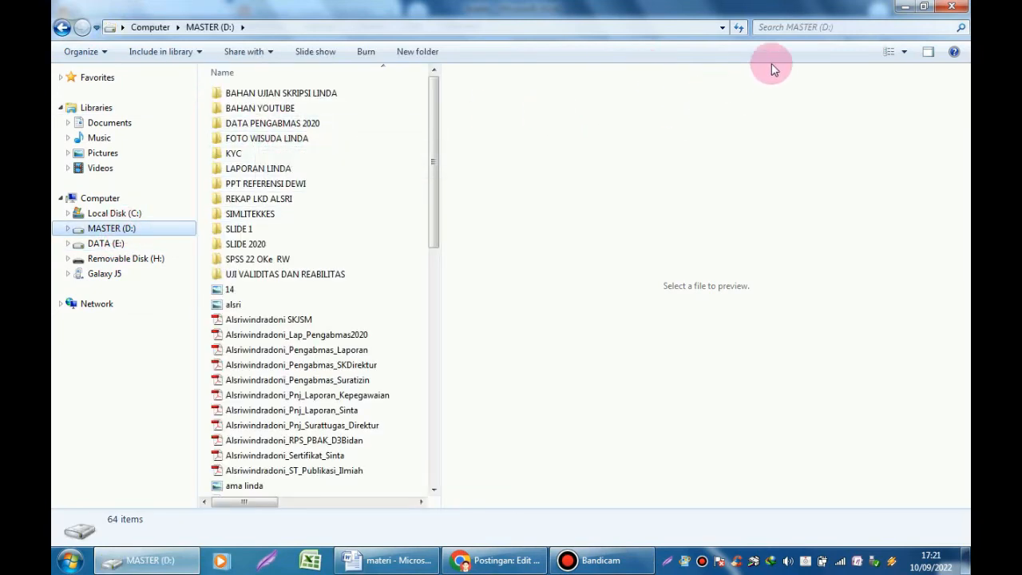
pyautogui.click(824, 27)
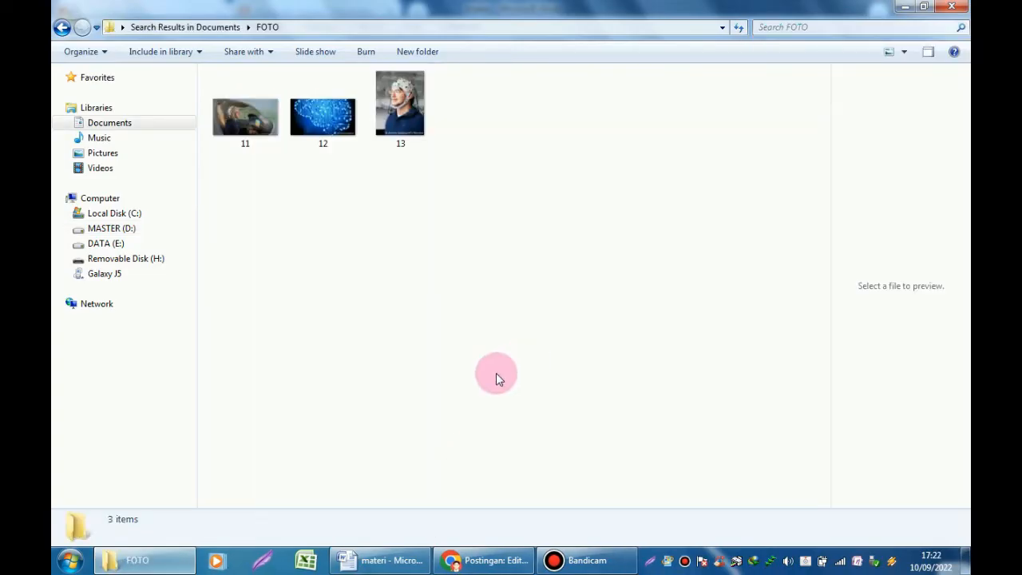
pyautogui.click(488, 570)
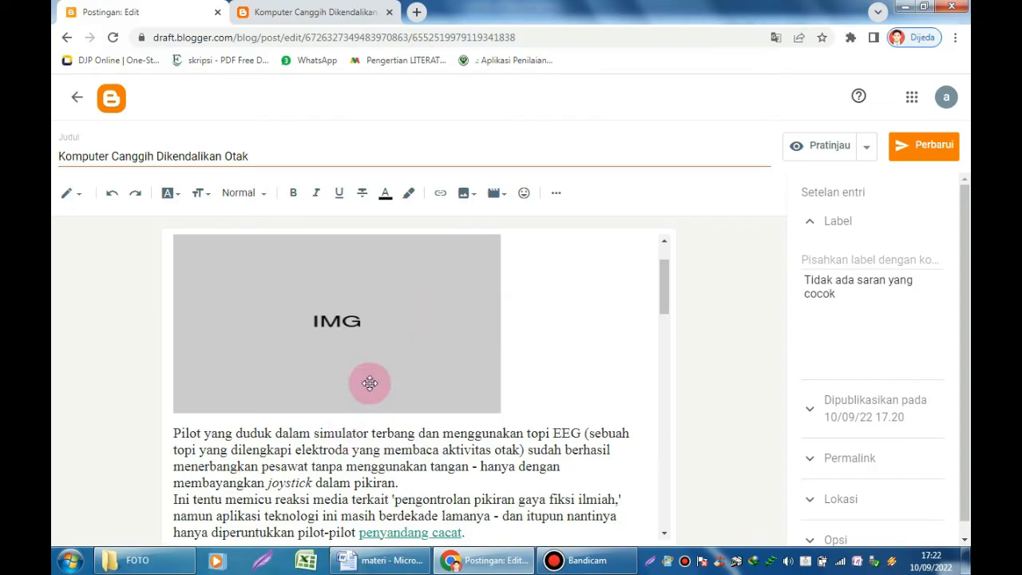
pyautogui.click(169, 566)
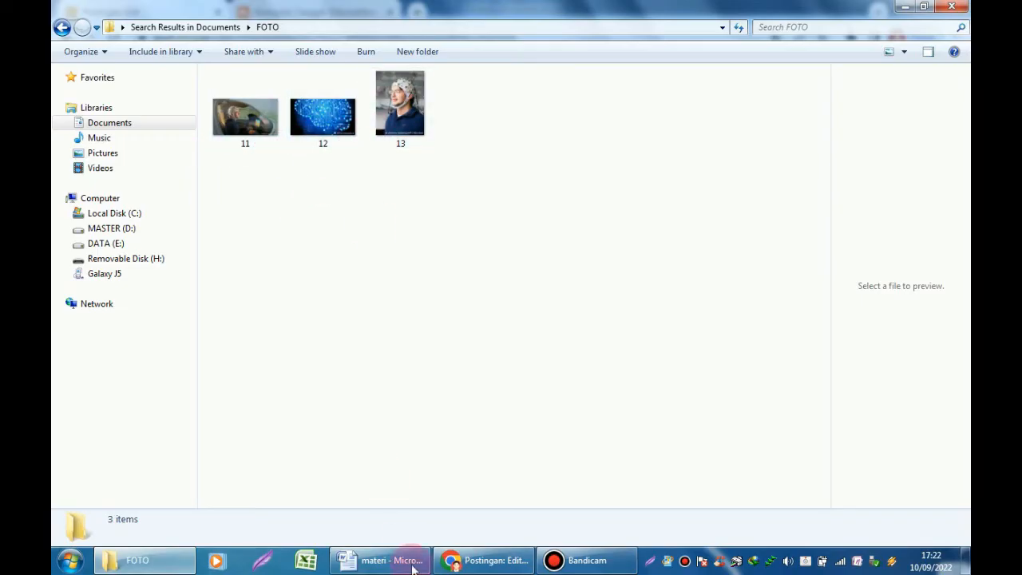
# Switch to the Blogger post editor and delete the image placeholder below the article's first paragraph
pyautogui.click(472, 562)
pyautogui.click(407, 352)
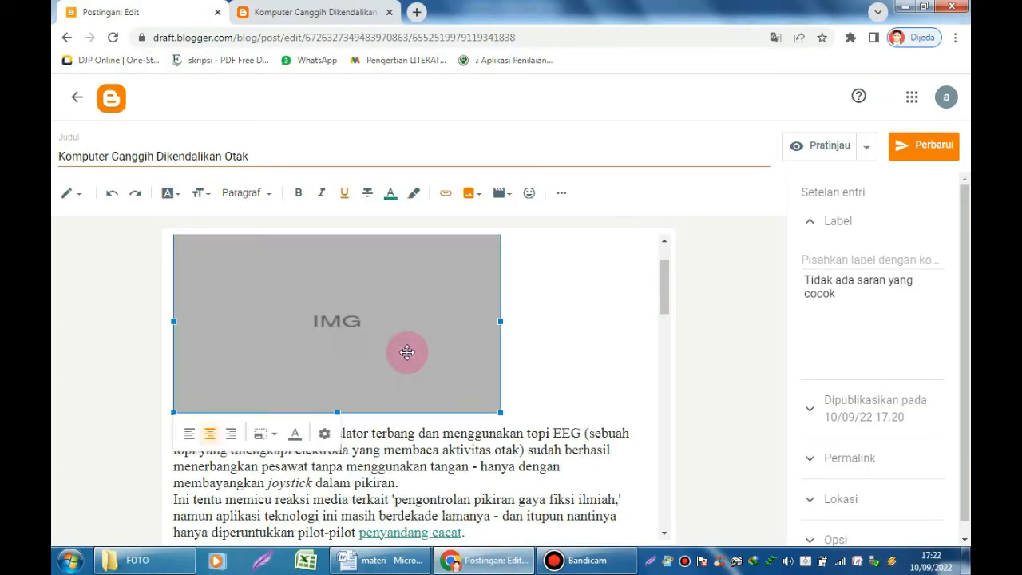
pyautogui.scroll(1, 517, 401)
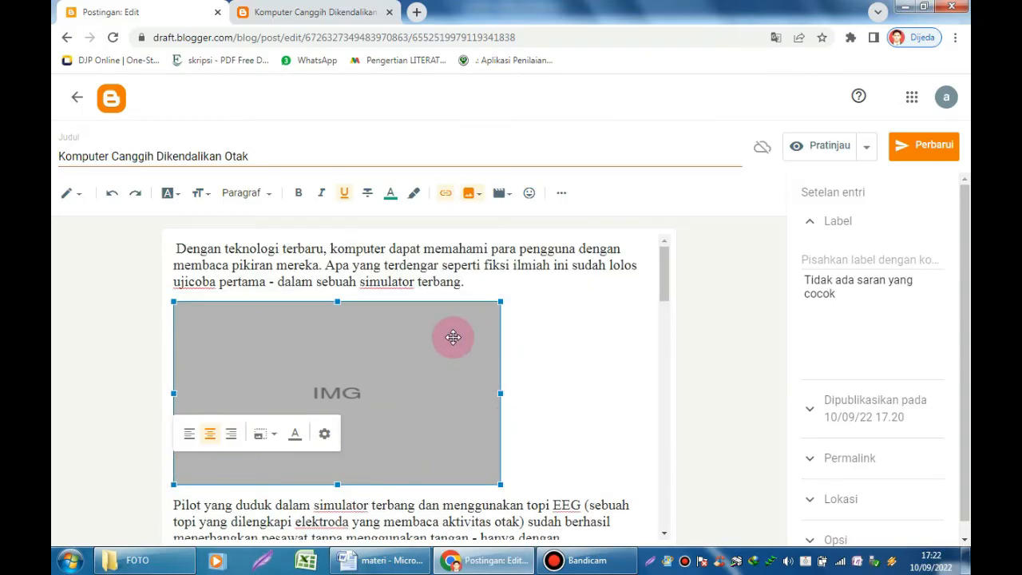
pyautogui.click(532, 356)
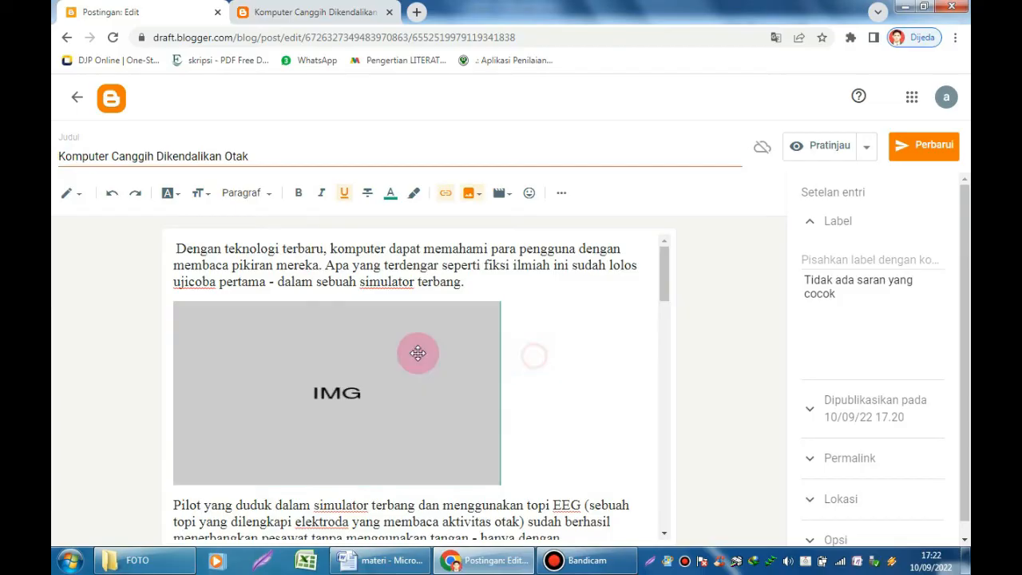
pyautogui.click(367, 344)
pyautogui.press('Delete')
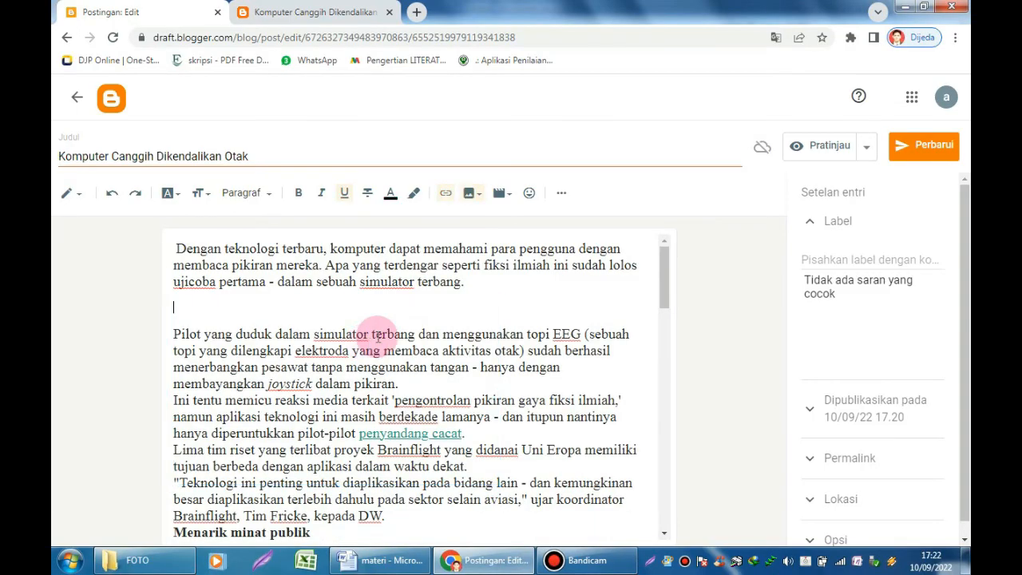
# Search the Documents library for "foto", upload picture 11 from the computer and insert it below the article's first paragraph
pyautogui.click(472, 195)
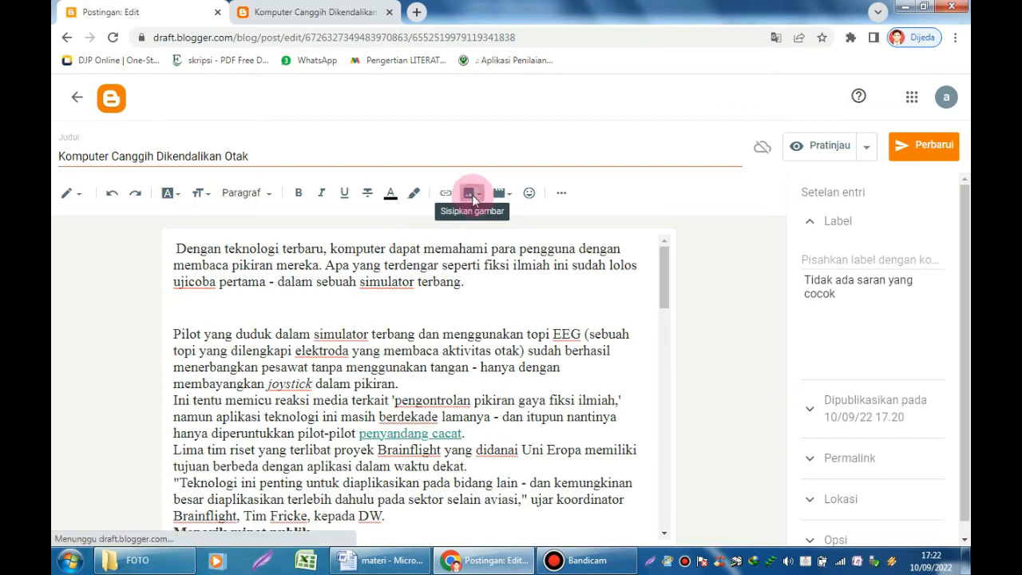
pyautogui.click(540, 229)
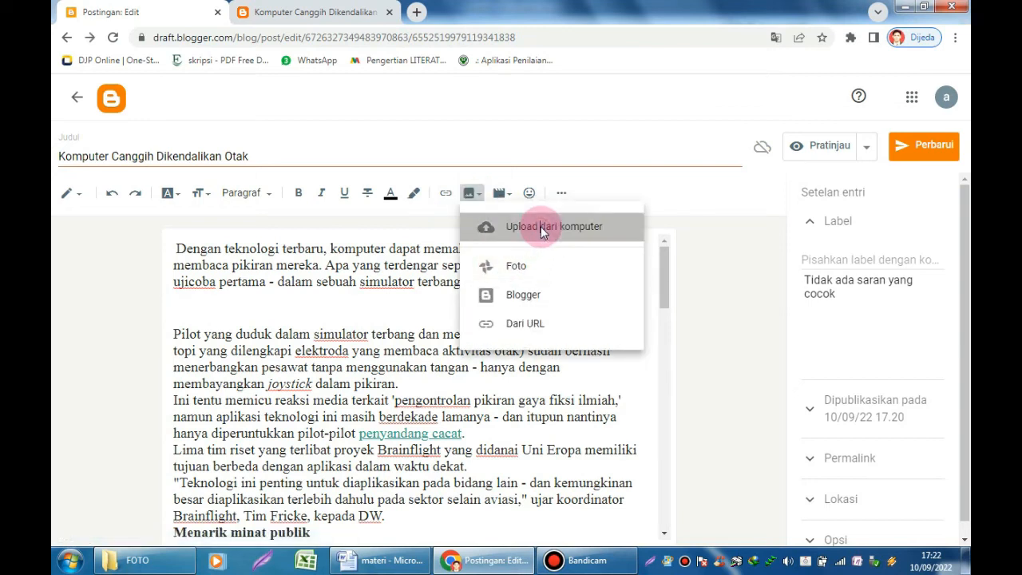
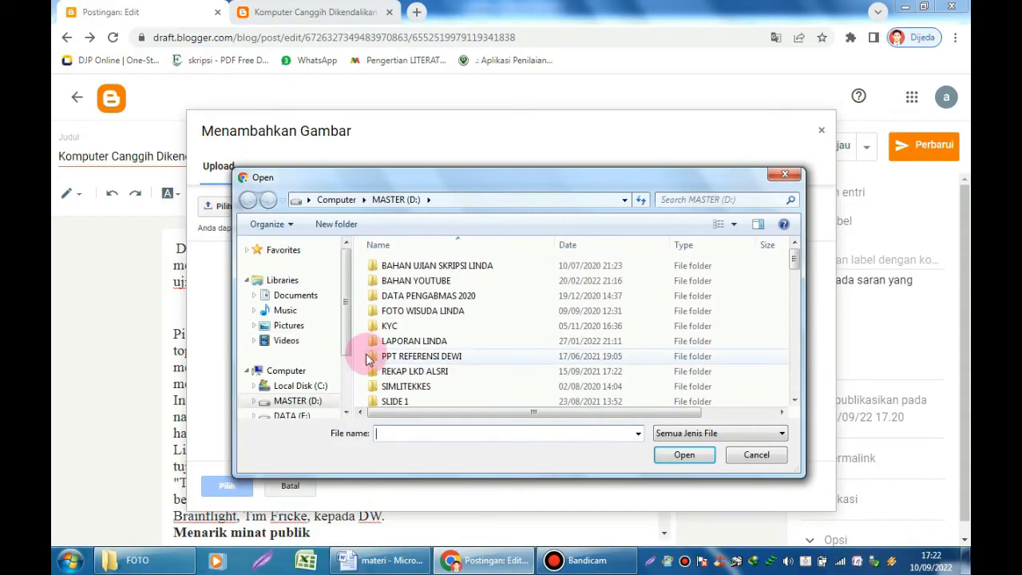
pyautogui.click(309, 298)
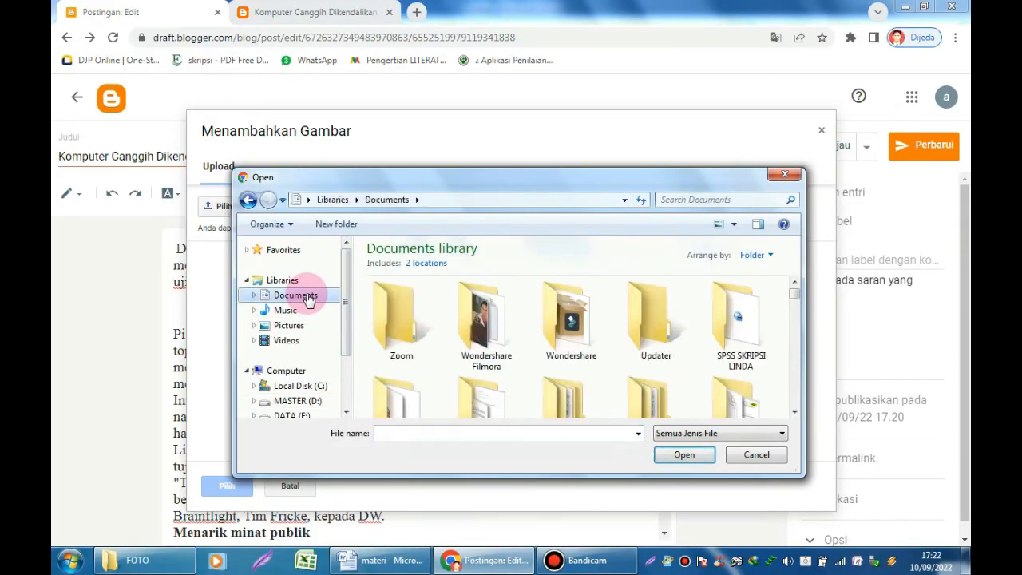
pyautogui.click(683, 201)
pyautogui.write('foto')
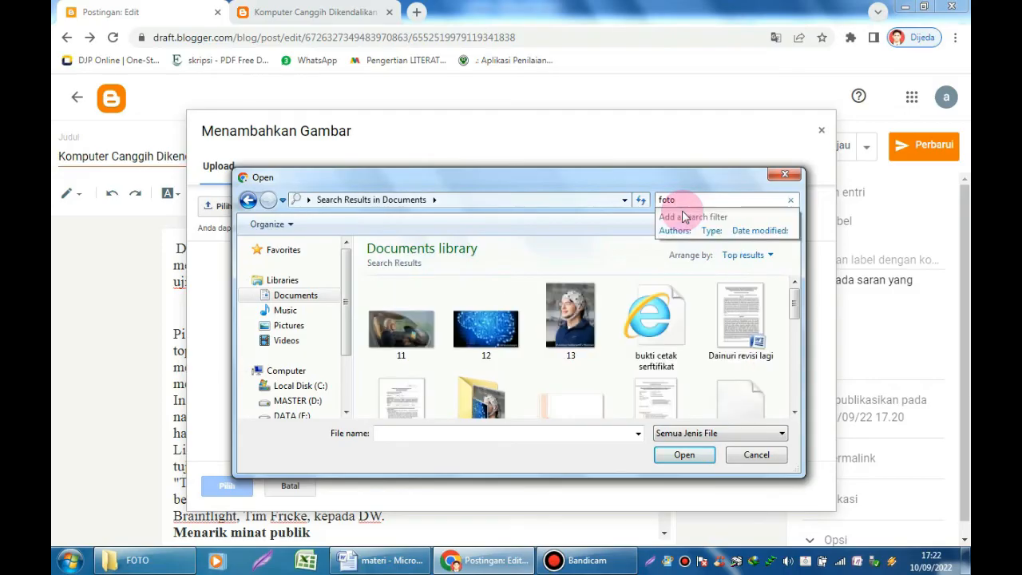
pyautogui.click(402, 340)
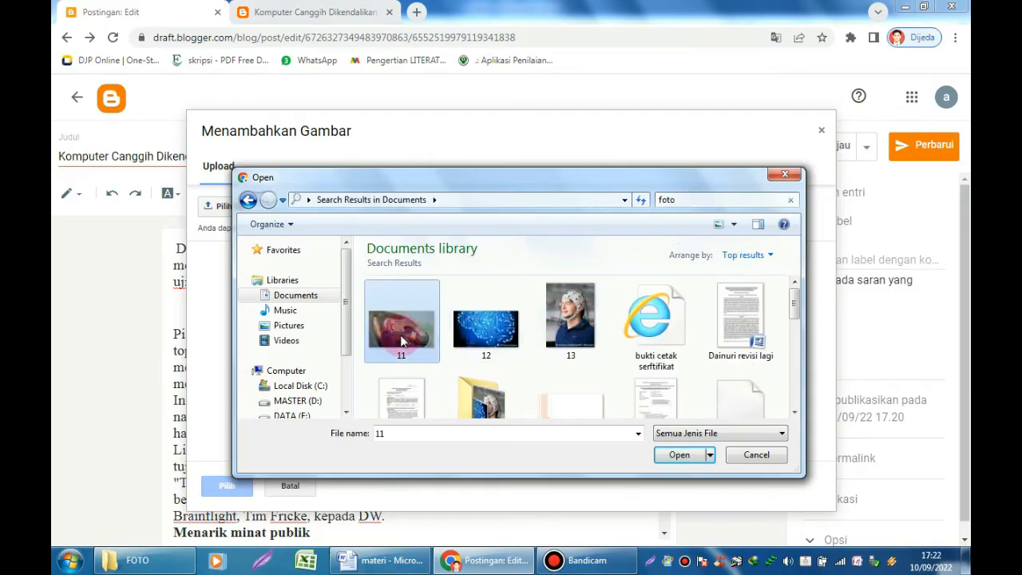
pyautogui.click(679, 454)
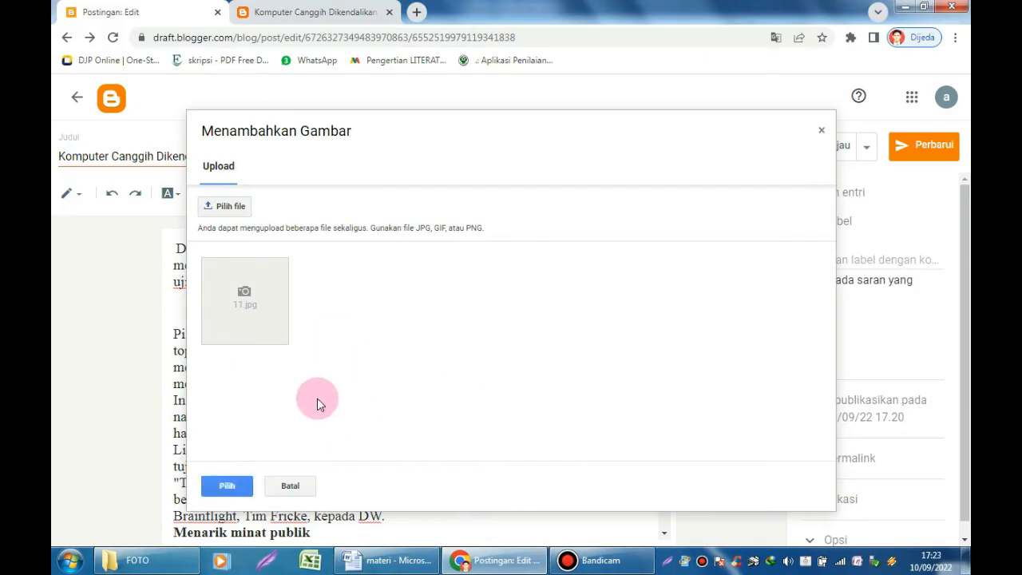
pyautogui.click(229, 490)
# Enlarge the inserted pilot picture below the first paragraph and remove the surplus blank space beneath it
pyautogui.click(364, 365)
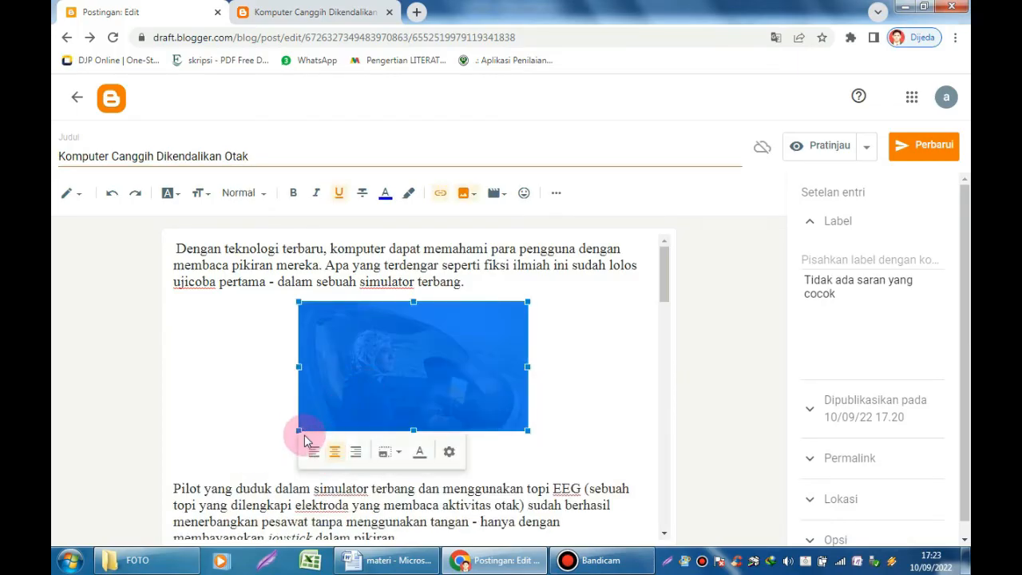
pyautogui.moveTo(300, 436); pyautogui.dragTo(244, 456)
pyautogui.click(408, 504)
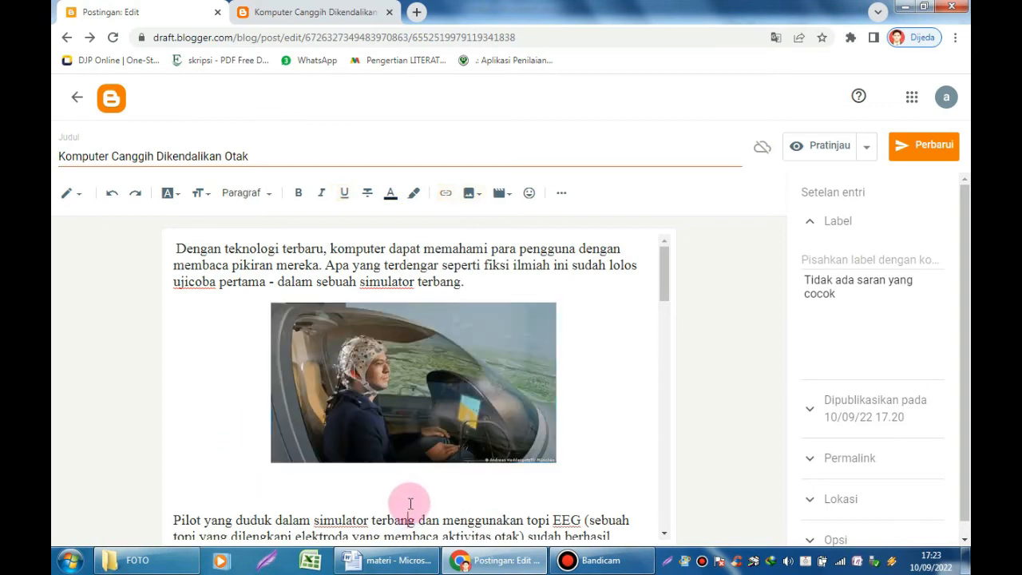
pyautogui.click(214, 490)
pyautogui.press('BackSpace')
pyautogui.press('BackSpace')
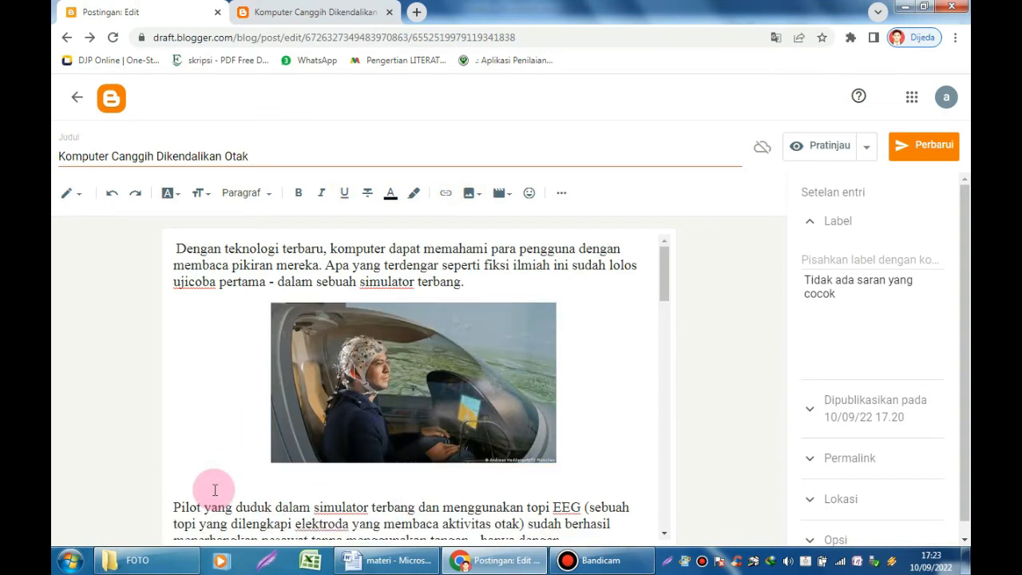
# Delete the image placeholder above the caption "Otak manusia sebentar lagi bisa dibaca oleh komputer"
pyautogui.scroll(-7, 292, 429)
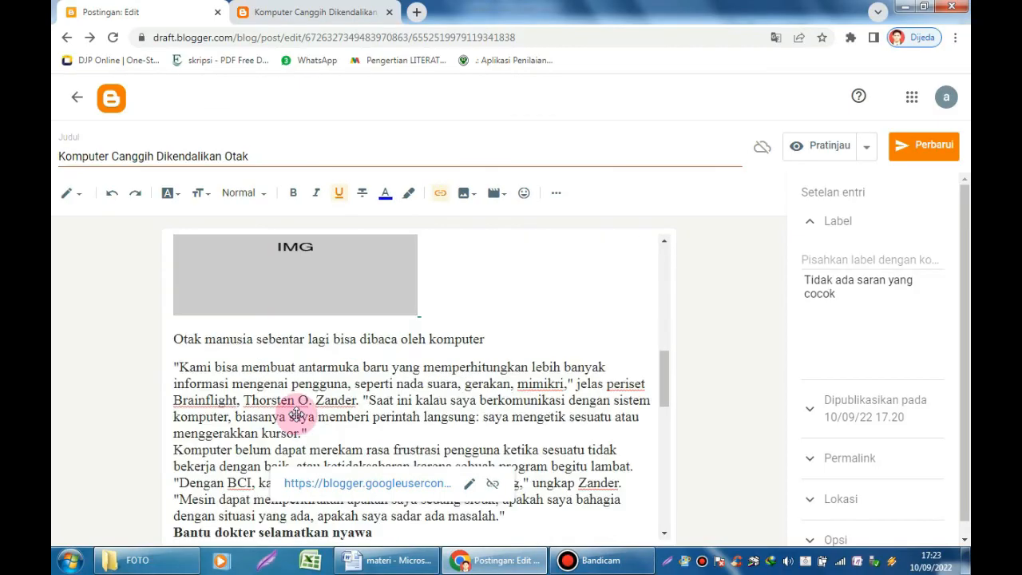
pyautogui.click(288, 292)
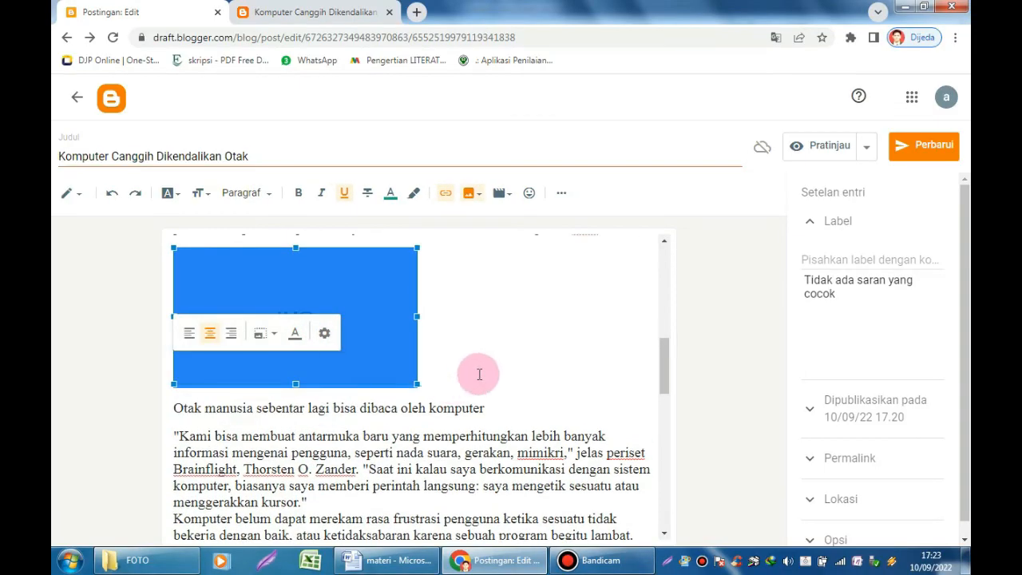
pyautogui.press('BackSpace')
pyautogui.scroll(4, 476, 375)
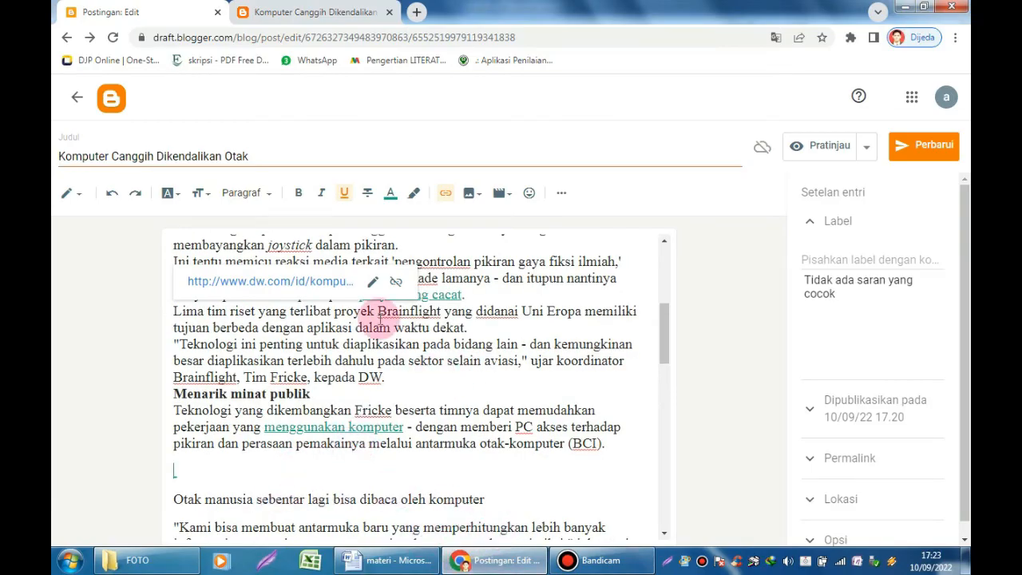
# Upload picture 12 from the FOTO folder and insert it above the caption "Otak manusia sebentar lagi bisa dibaca oleh komputer"
pyautogui.click(476, 203)
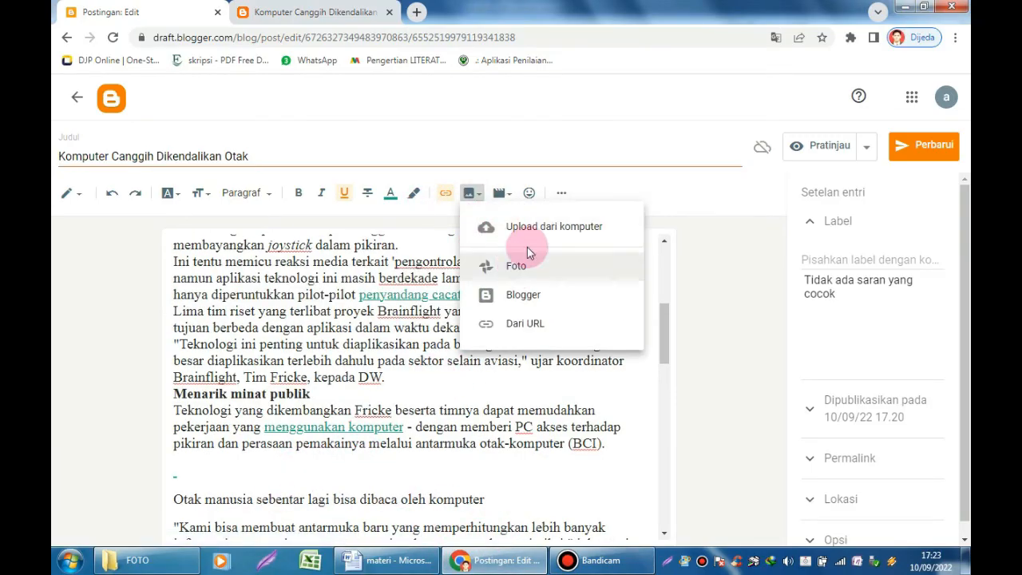
pyautogui.click(519, 227)
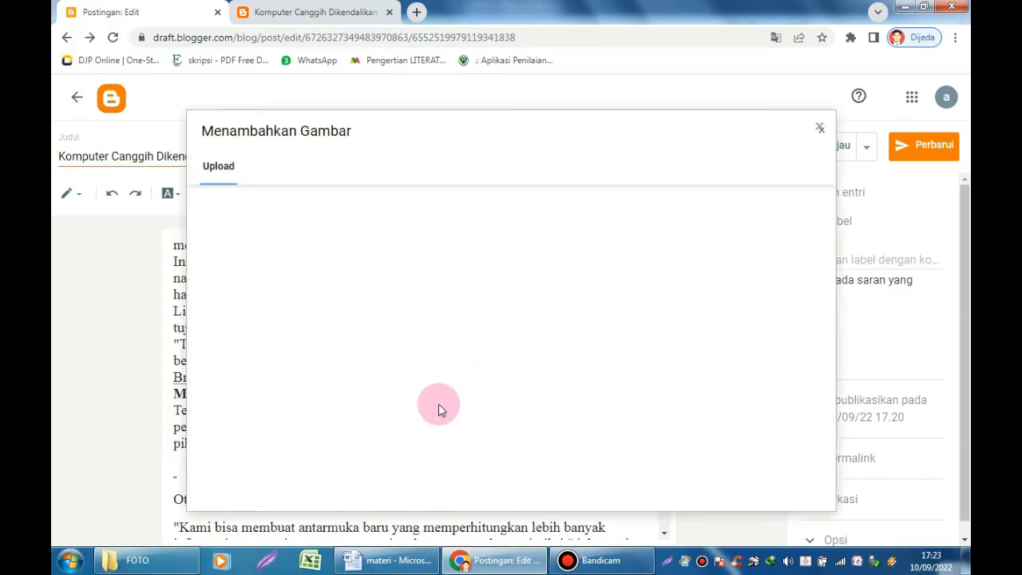
pyautogui.click(235, 213)
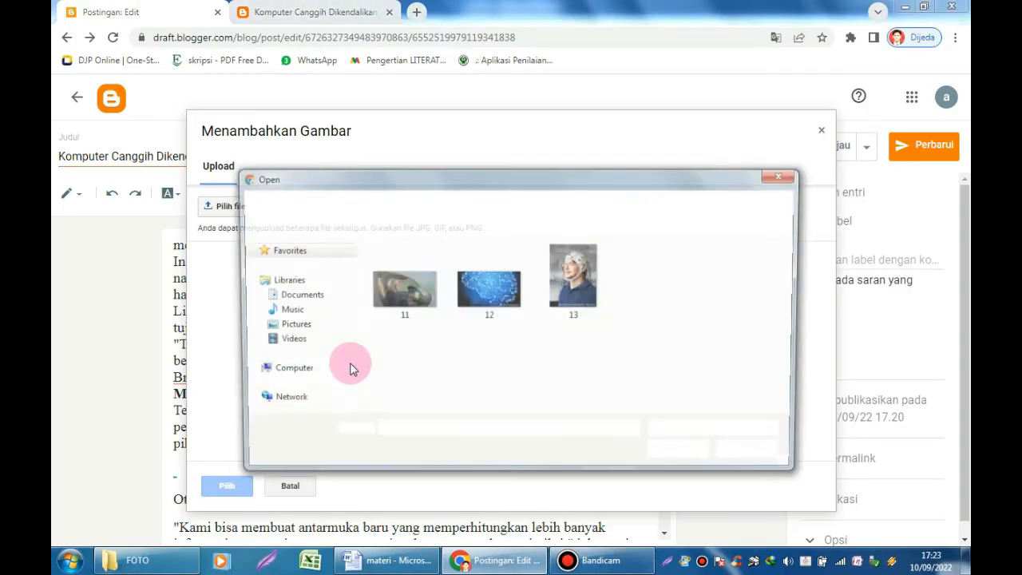
pyautogui.click(483, 289)
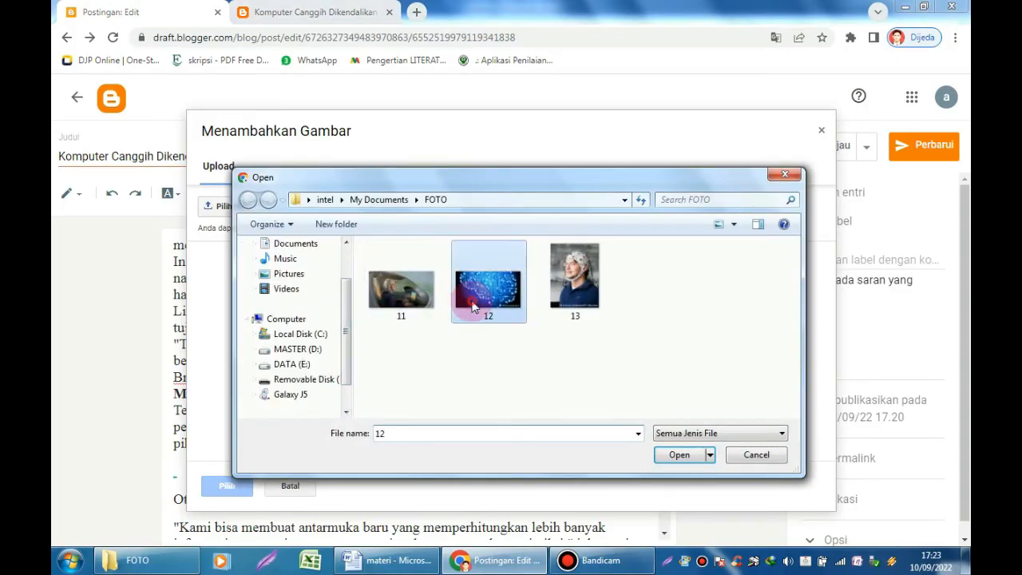
pyautogui.click(681, 460)
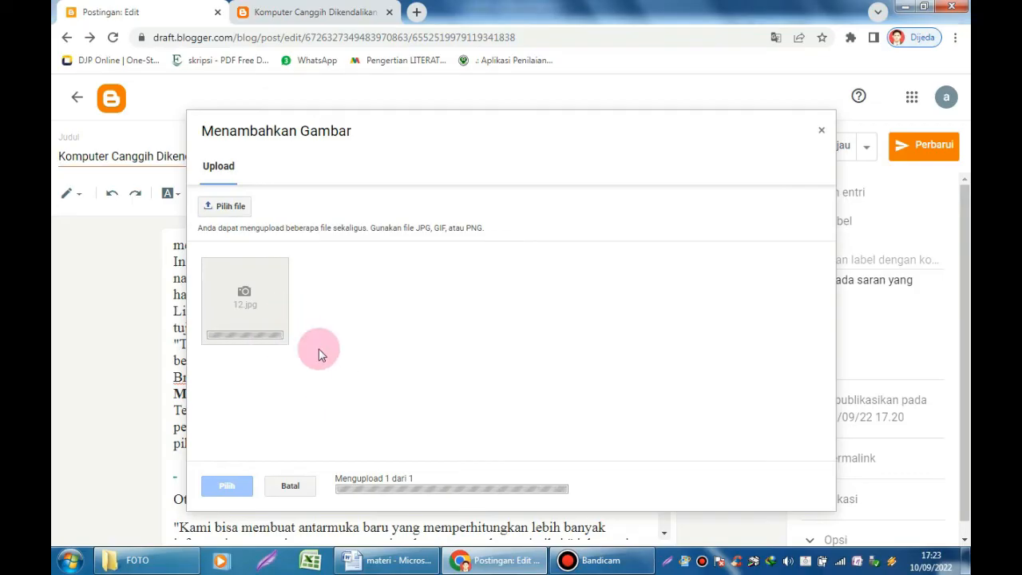
pyautogui.click(226, 486)
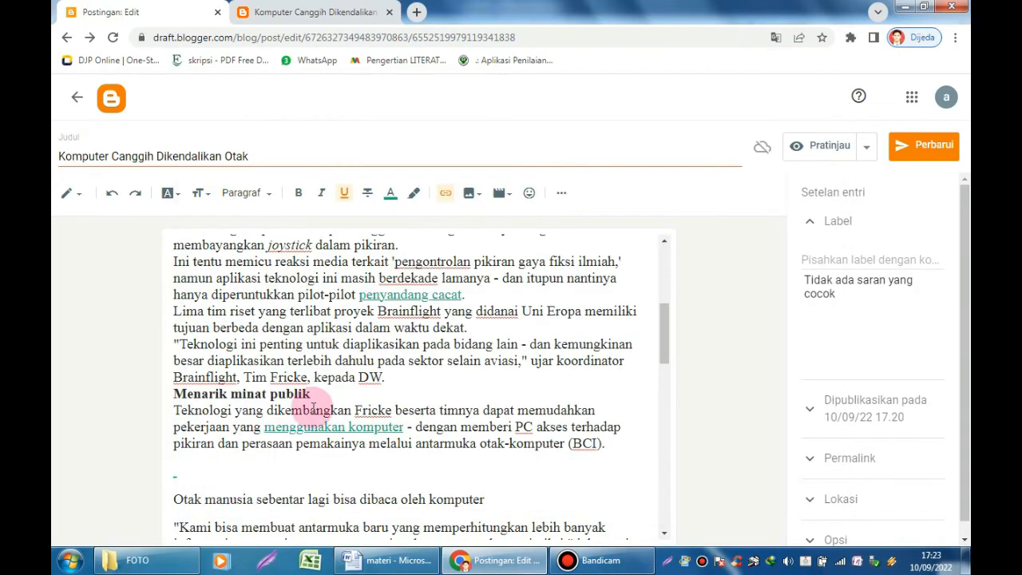
# Enlarge the inserted blue brain picture and delete the leftover linked space beneath it
pyautogui.scroll(-3, 445, 479)
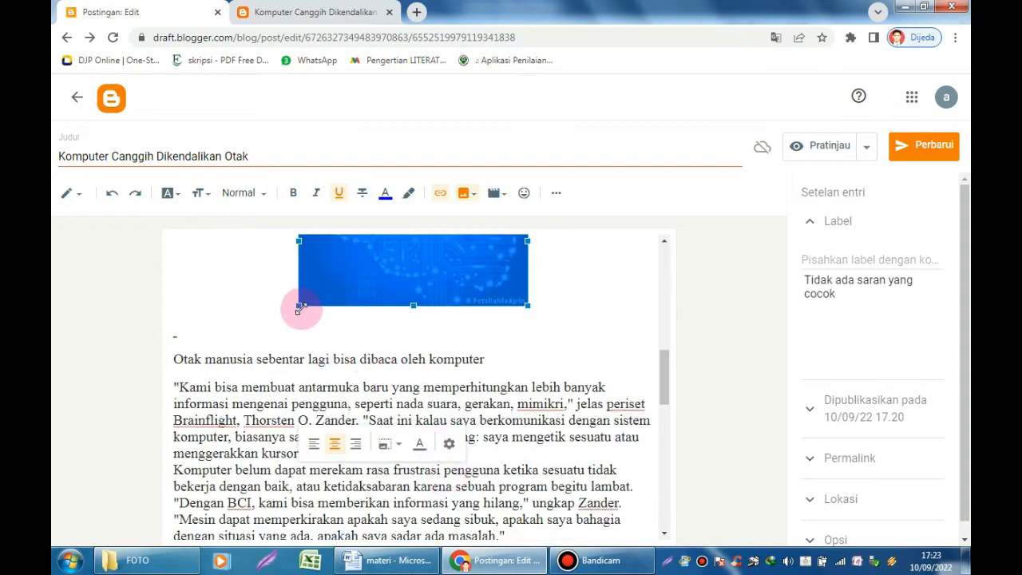
pyautogui.moveTo(301, 309); pyautogui.dragTo(247, 342)
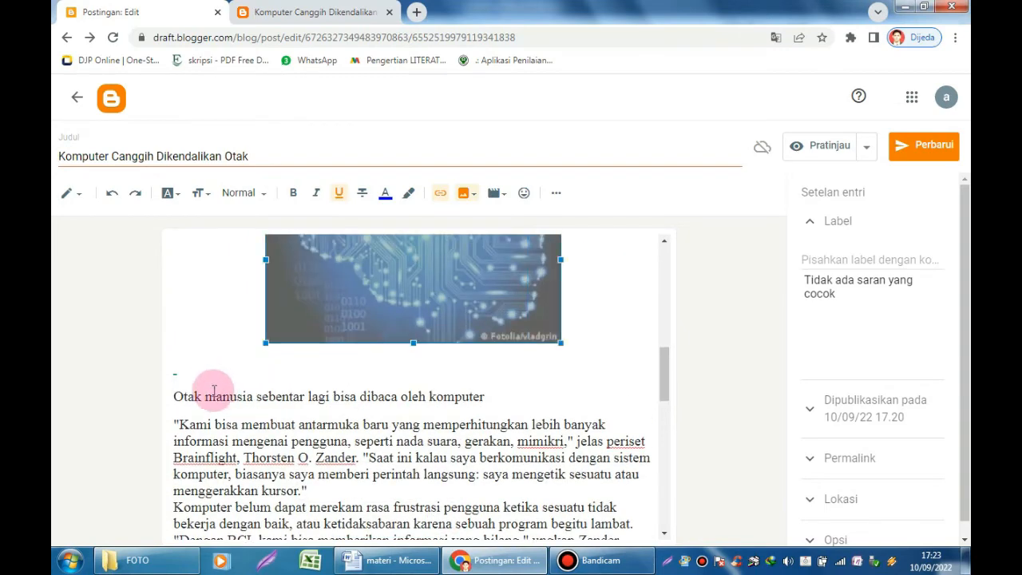
pyautogui.click(211, 374)
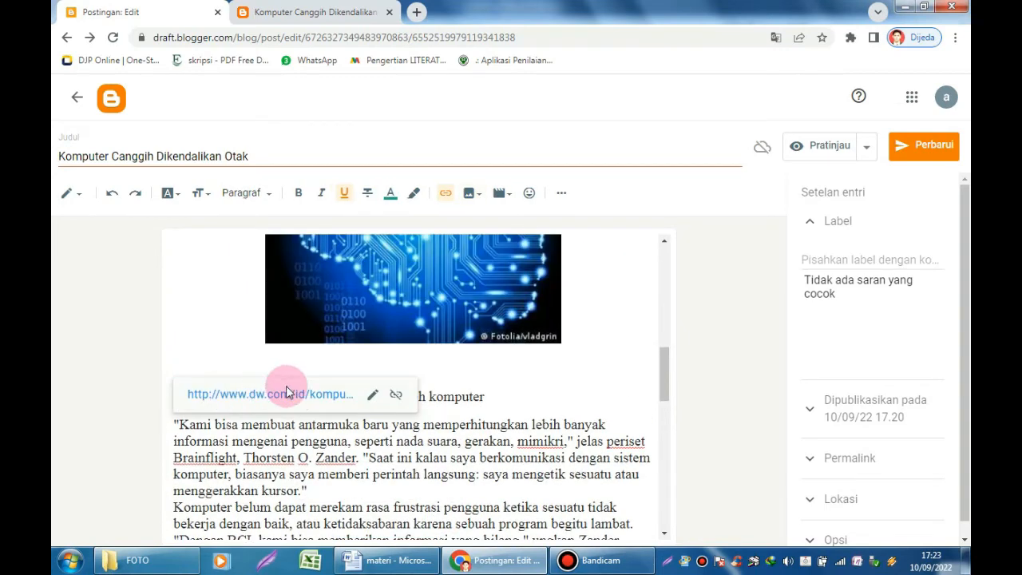
pyautogui.press('BackSpace')
# Delete the image placeholder in the section "Bantu dokter selamatkan nyawa"
pyautogui.scroll(-3, 452, 426)
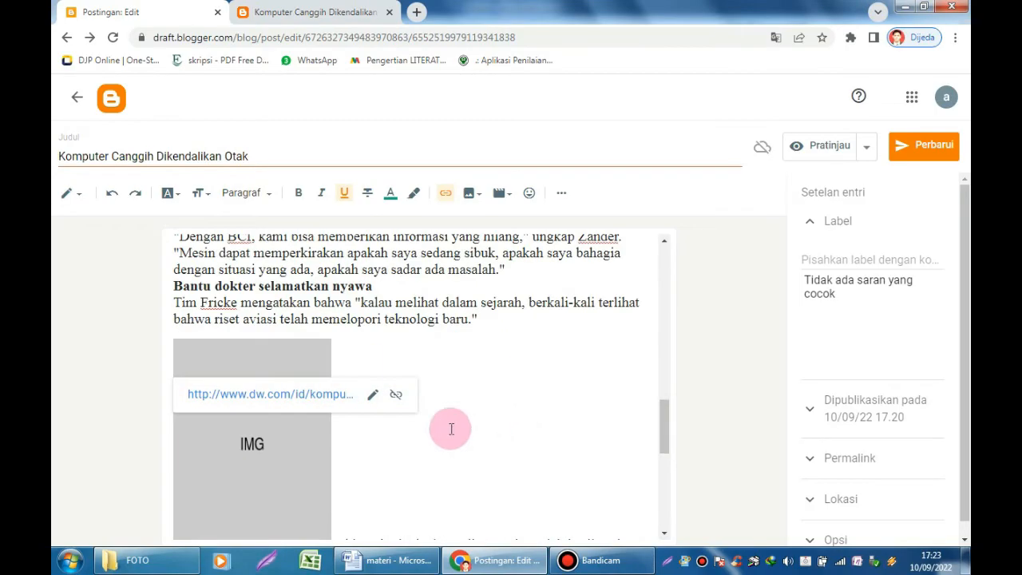
pyautogui.scroll(-2, 257, 343)
pyautogui.click(263, 336)
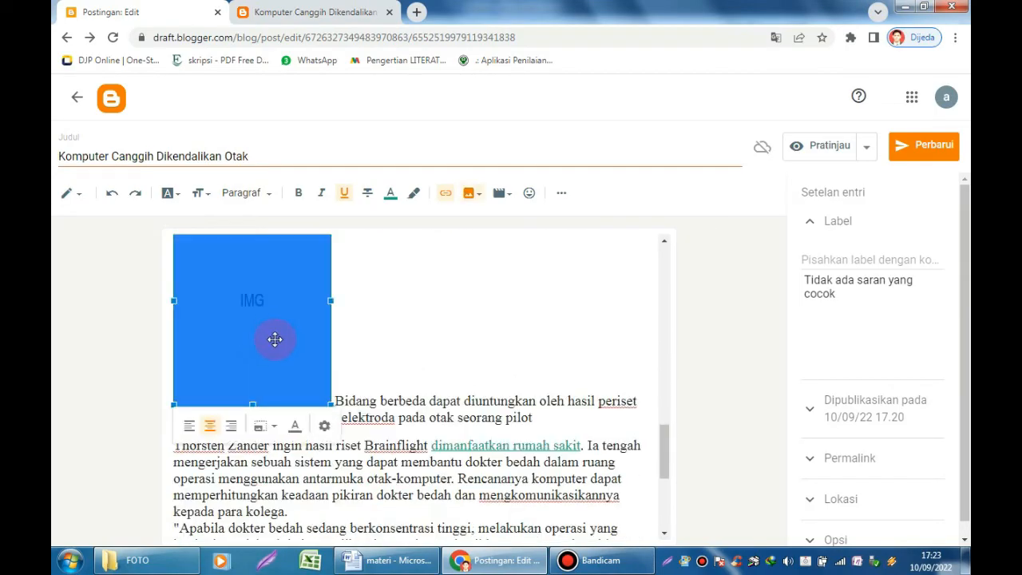
pyautogui.press('Delete')
# End the caption "Bidang berbeda dapat diuntungkan … elektroda pada otak seorang pilot" with a period and add a blank line below it
pyautogui.scroll(5, 342, 388)
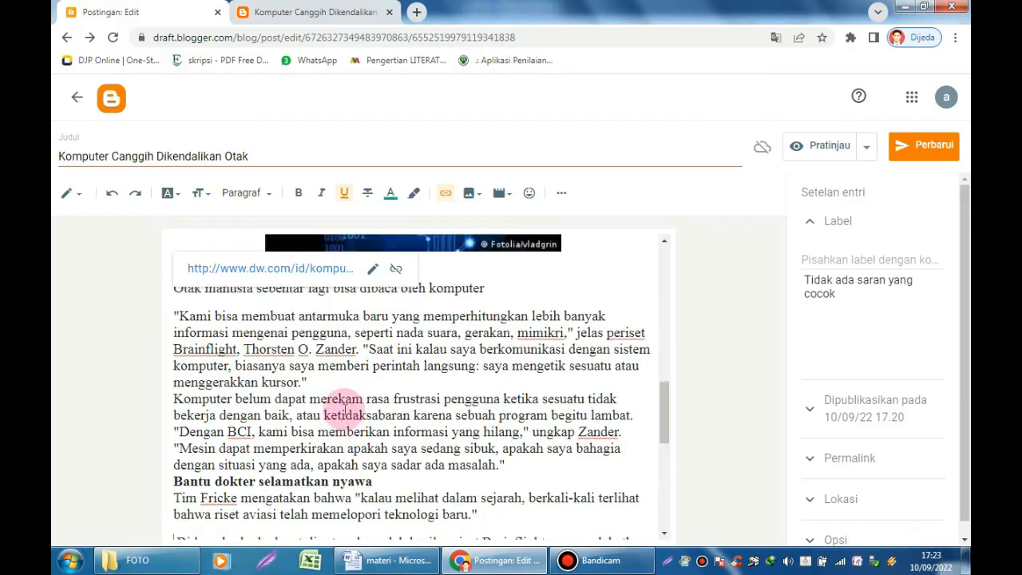
pyautogui.scroll(-5, 398, 459)
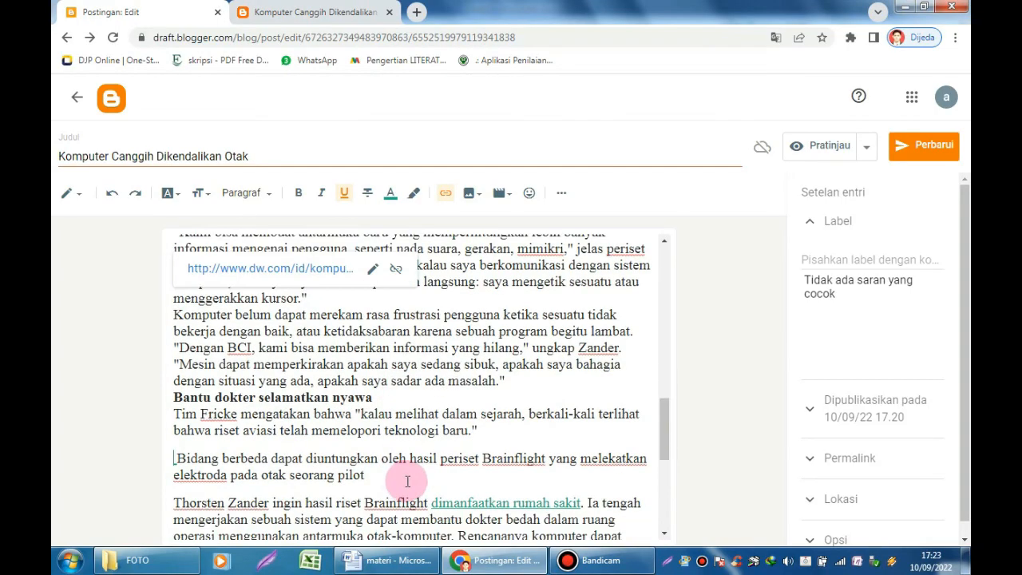
pyautogui.scroll(-4, 467, 479)
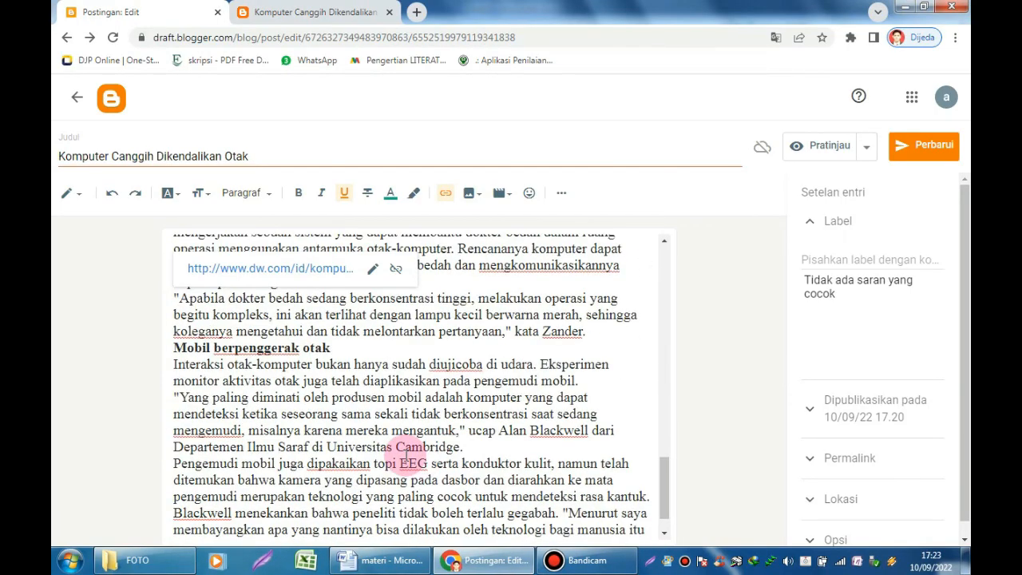
pyautogui.scroll(4, 407, 456)
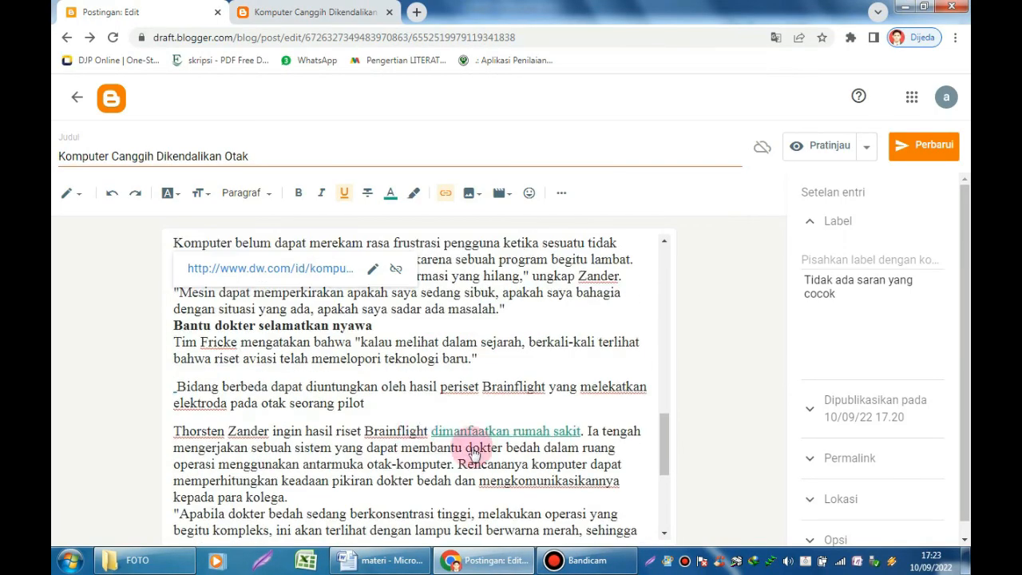
pyautogui.click(415, 408)
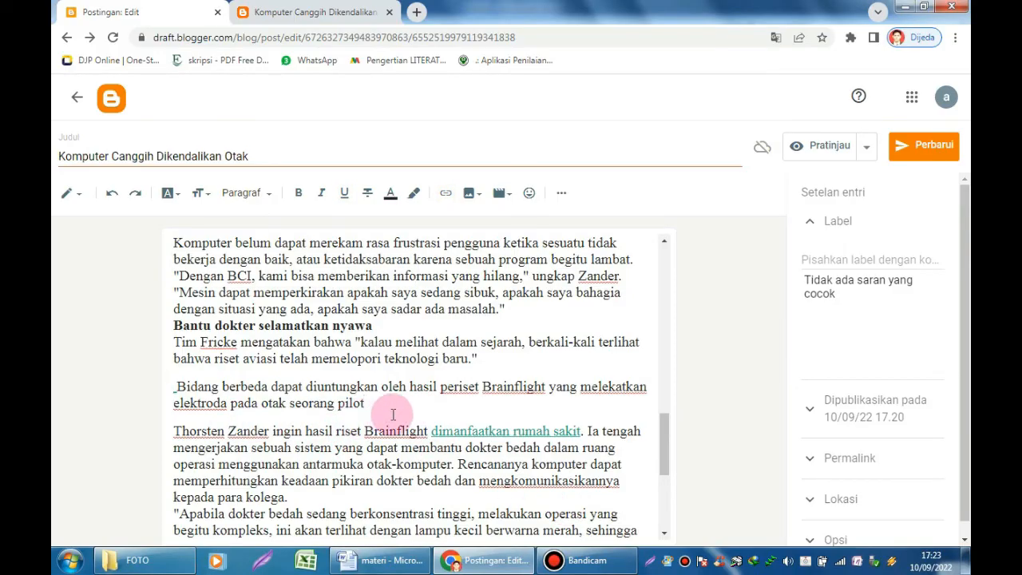
pyautogui.press('Return')
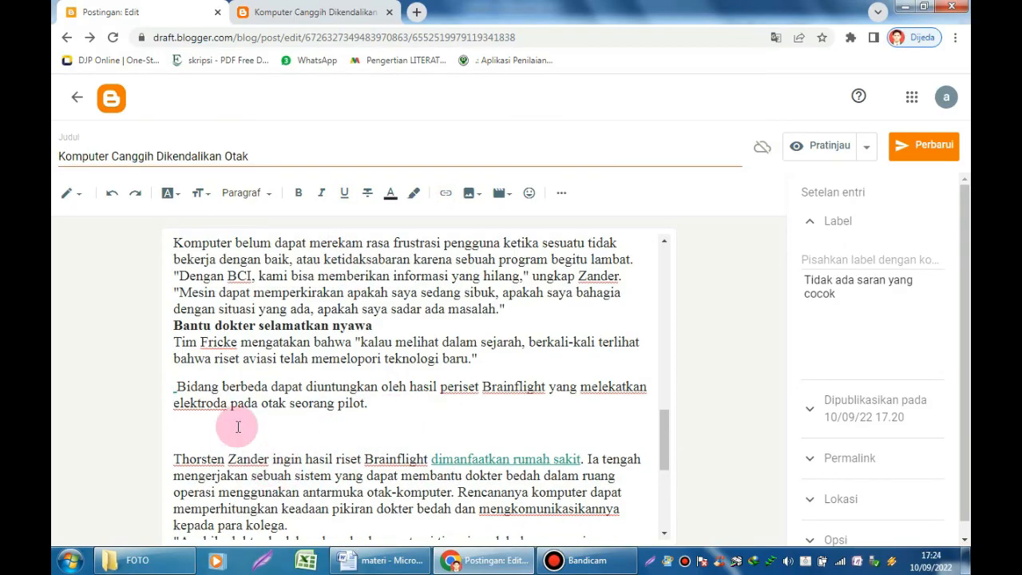
# Upload picture 13 from the FOTO folder, insert it on the blank line below the caption and enlarge it
pyautogui.click(479, 196)
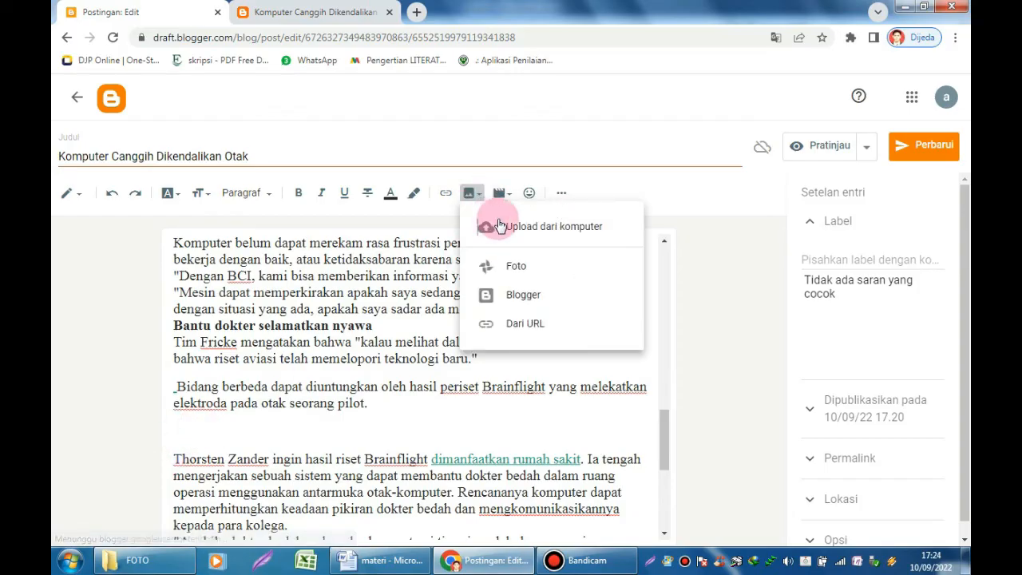
pyautogui.click(504, 272)
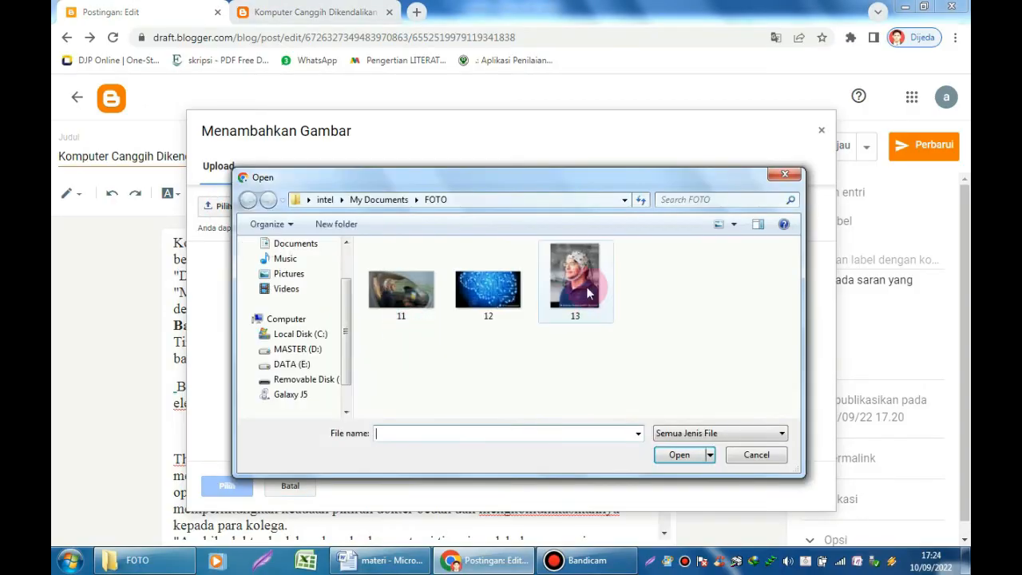
pyautogui.click(559, 291)
pyautogui.click(667, 455)
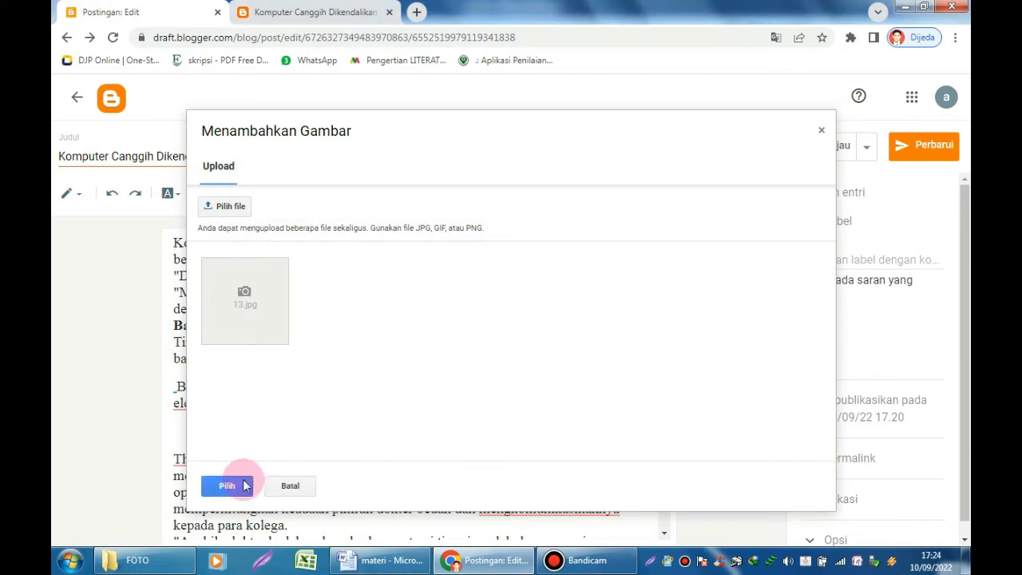
pyautogui.click(233, 485)
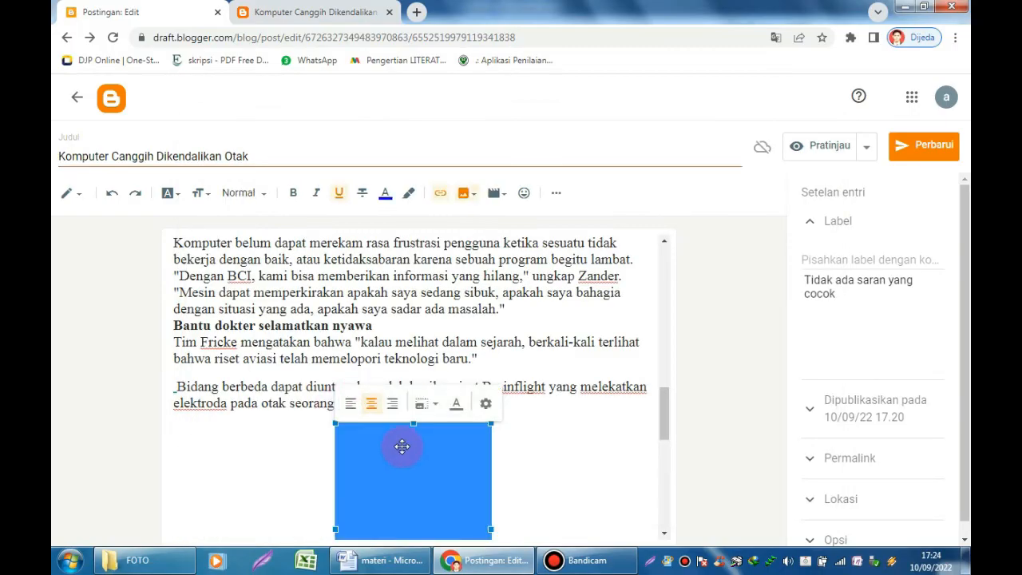
pyautogui.moveTo(339, 384); pyautogui.dragTo(289, 399)
pyautogui.click(285, 396)
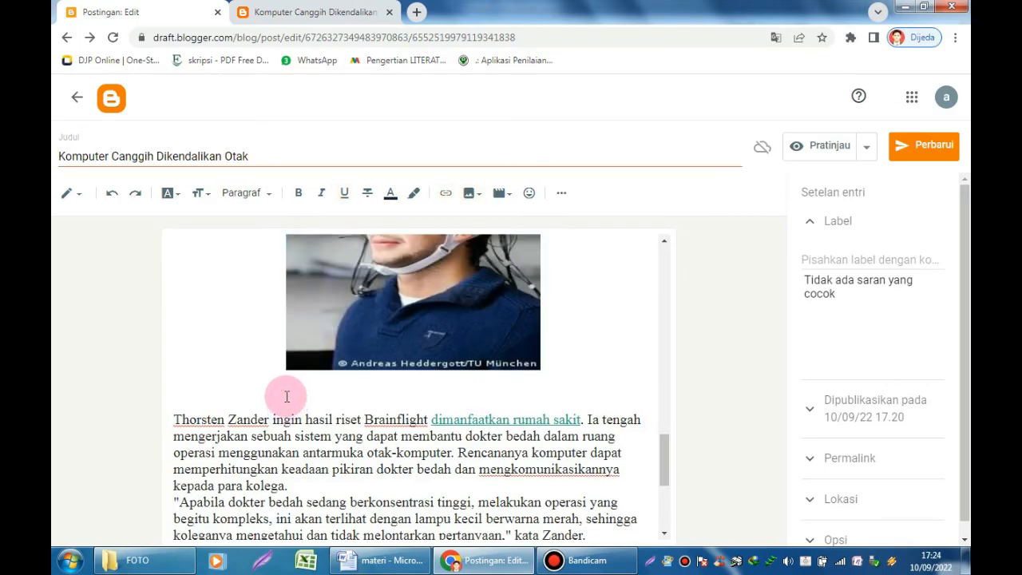
# Remove the blank line below picture 13 and shrink the picture in the post, making it narrower
pyautogui.press('BackSpace')
pyautogui.scroll(1, 285, 394)
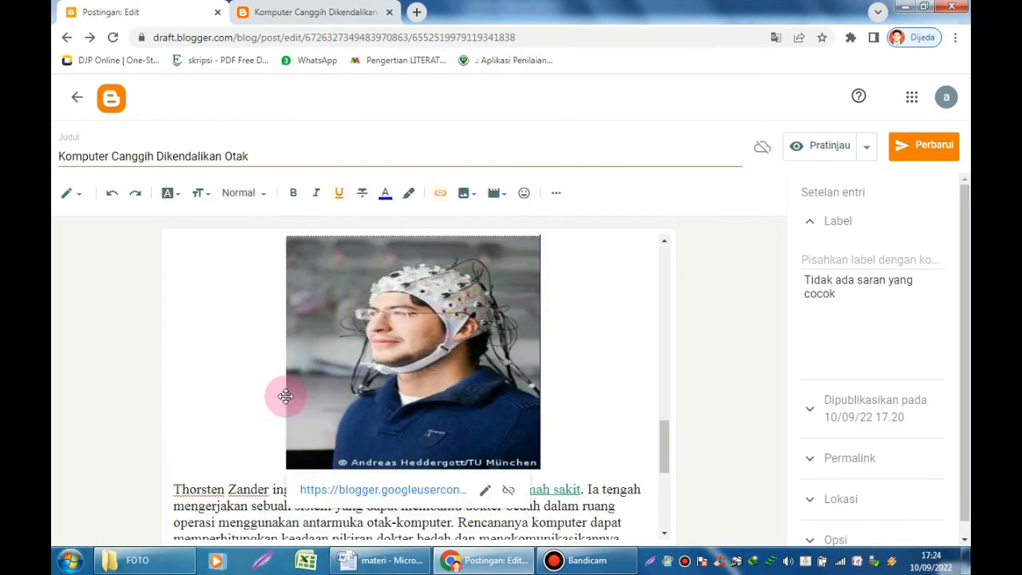
pyautogui.click(529, 466)
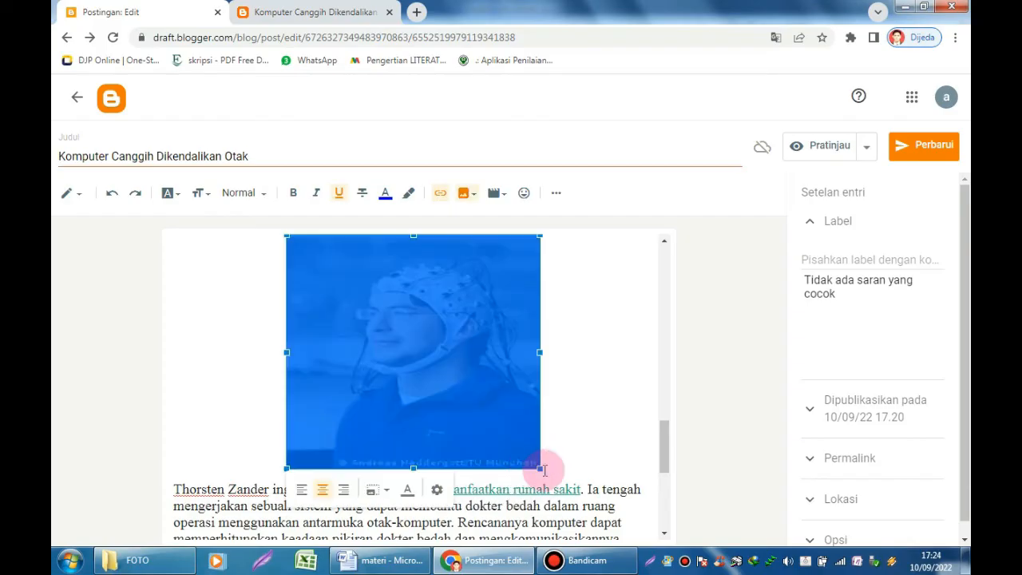
pyautogui.moveTo(539, 470); pyautogui.dragTo(519, 402)
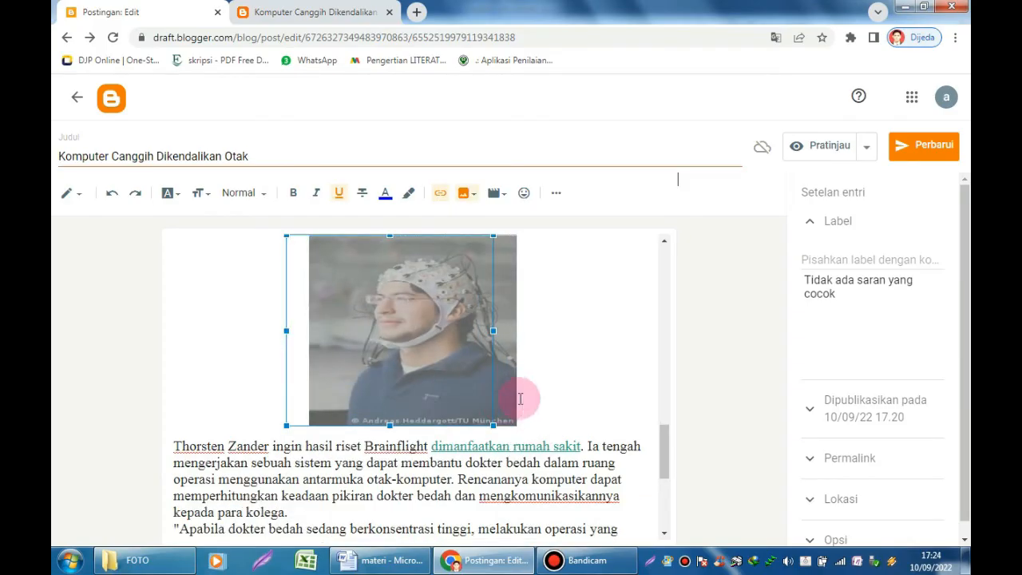
pyautogui.moveTo(486, 331); pyautogui.dragTo(480, 330)
pyautogui.click(541, 354)
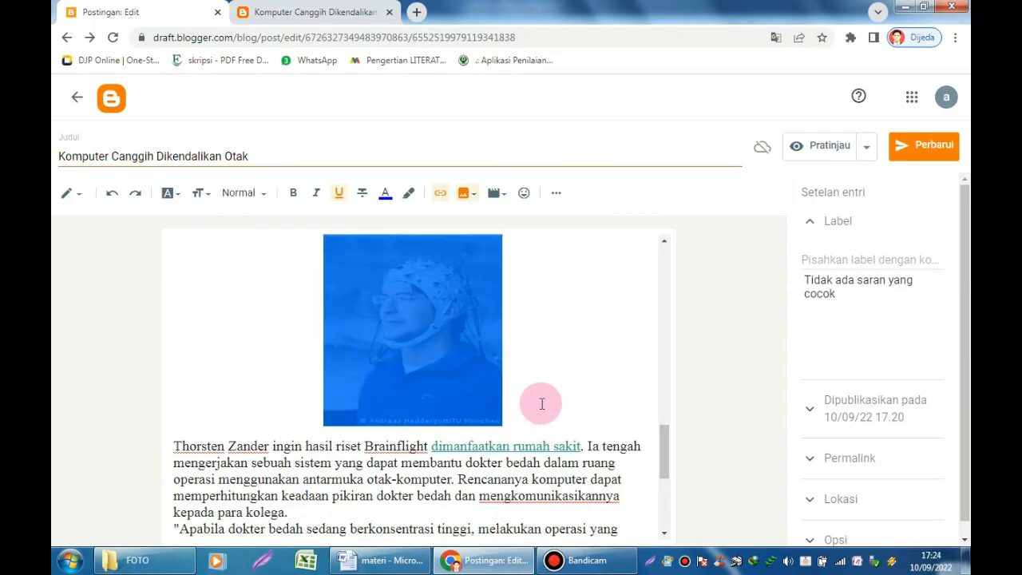
pyautogui.click(605, 372)
# Update the published post with the new pictures and reload its live page
pyautogui.scroll(-3, 603, 380)
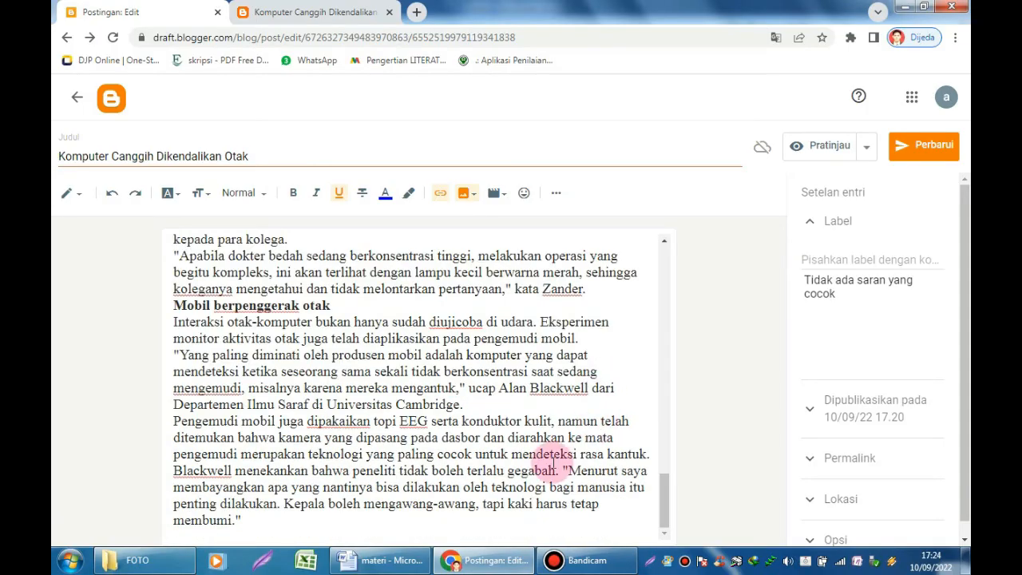
pyautogui.click(933, 148)
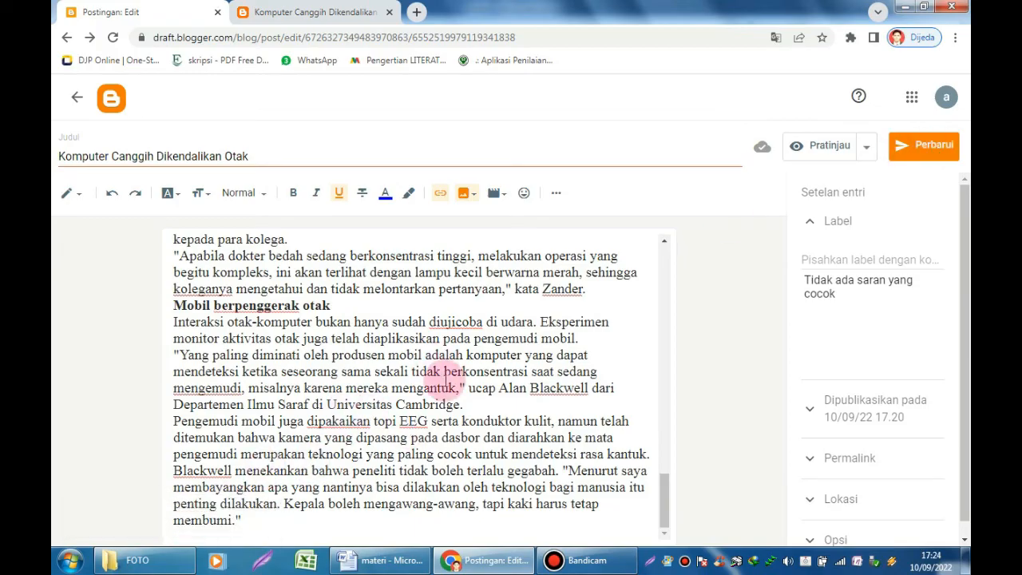
pyautogui.click(336, 13)
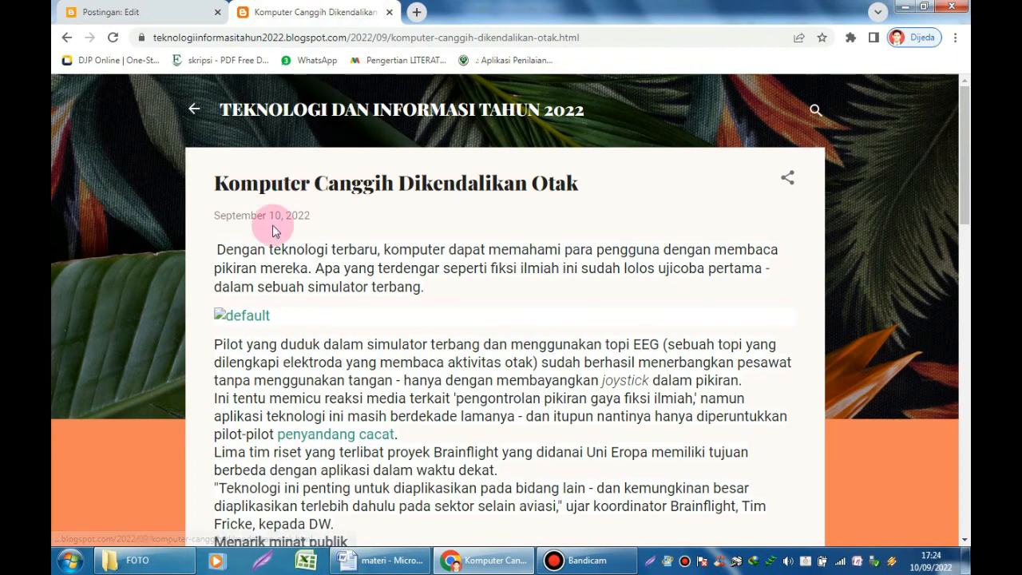
pyautogui.click(115, 38)
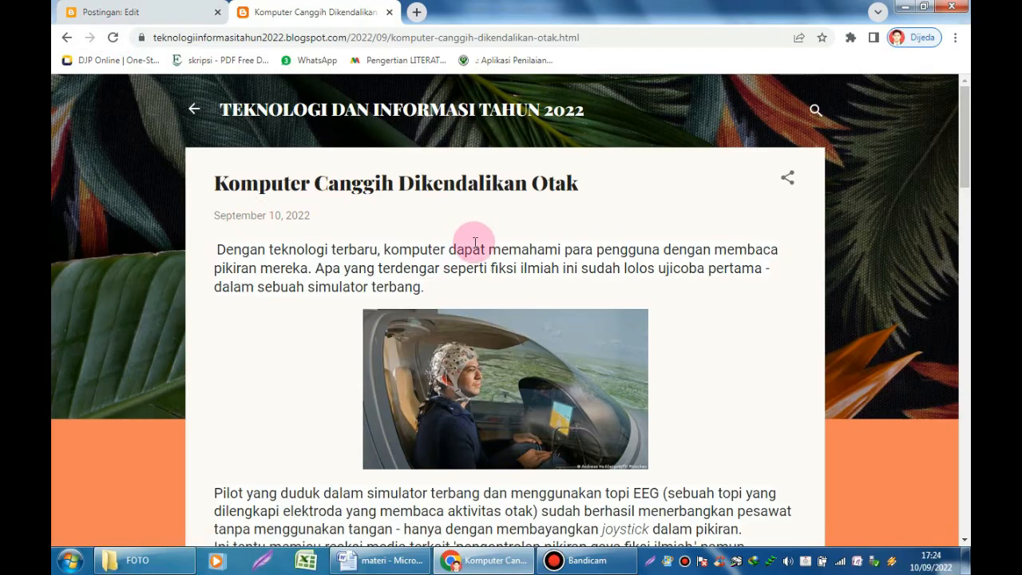
# Examine the three replaced pictures and the text throughout the live post, and close the live page
pyautogui.scroll(-5, 511, 336)
pyautogui.scroll(3, 517, 354)
pyautogui.scroll(3, 518, 353)
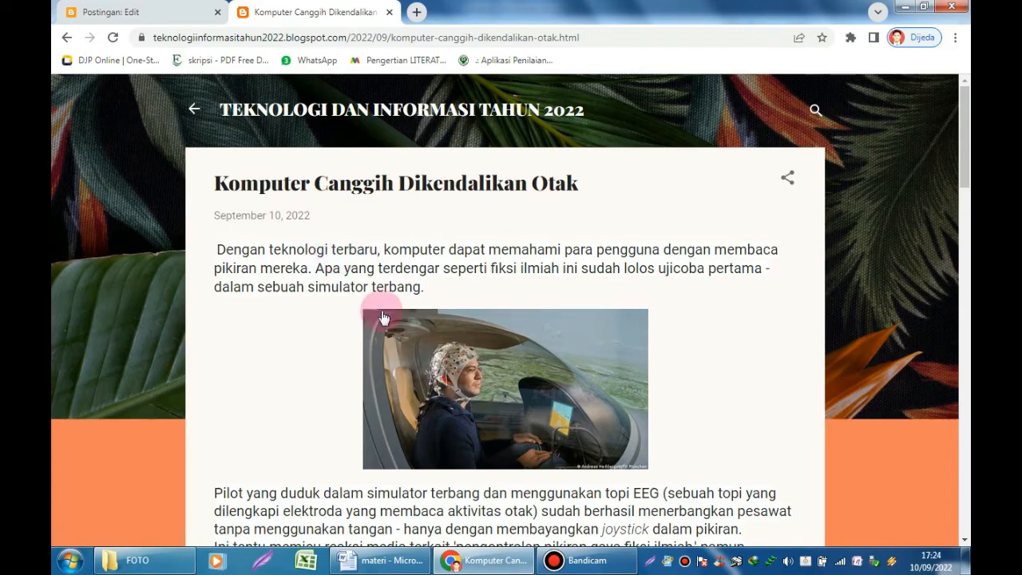
pyautogui.scroll(-2, 452, 351)
pyautogui.scroll(-6, 452, 351)
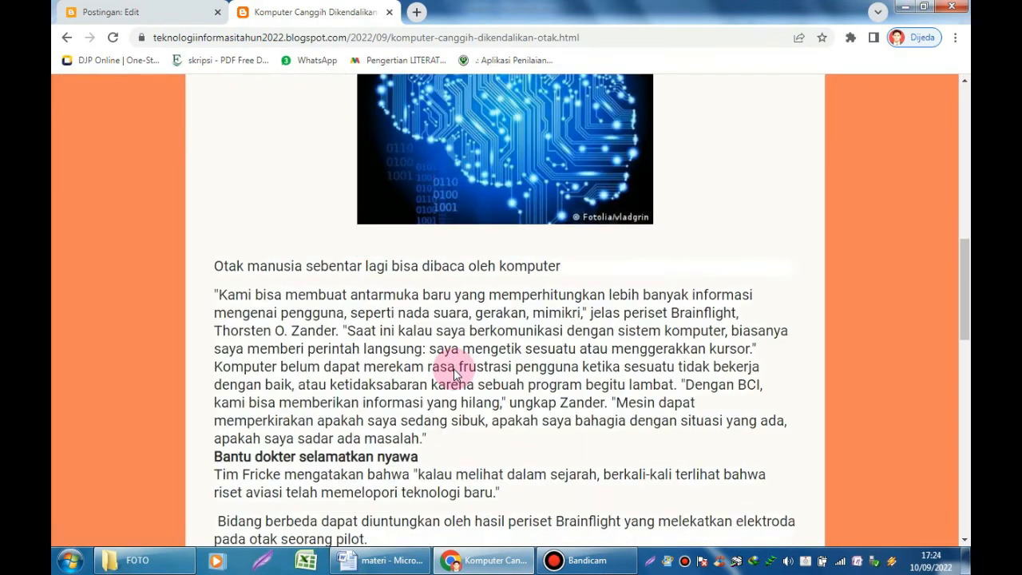
pyautogui.scroll(-4, 454, 368)
pyautogui.scroll(-7, 453, 368)
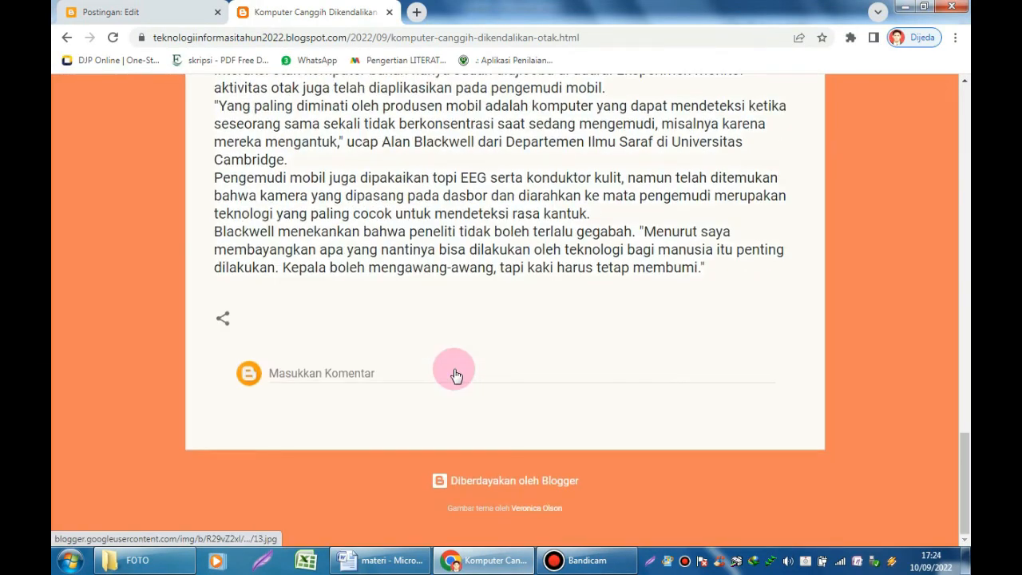
pyautogui.scroll(8, 455, 375)
pyautogui.scroll(10, 453, 363)
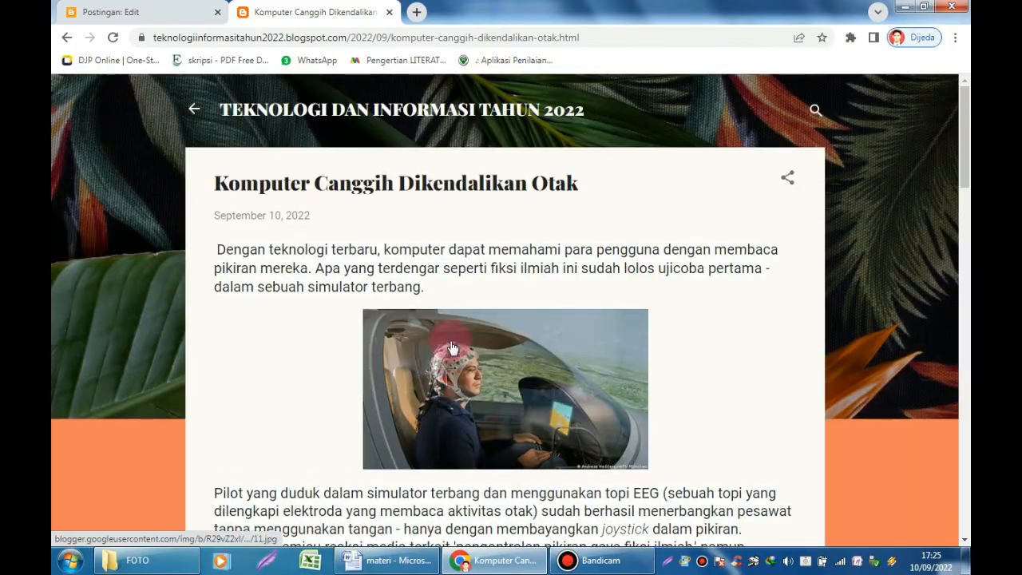
pyautogui.click(389, 13)
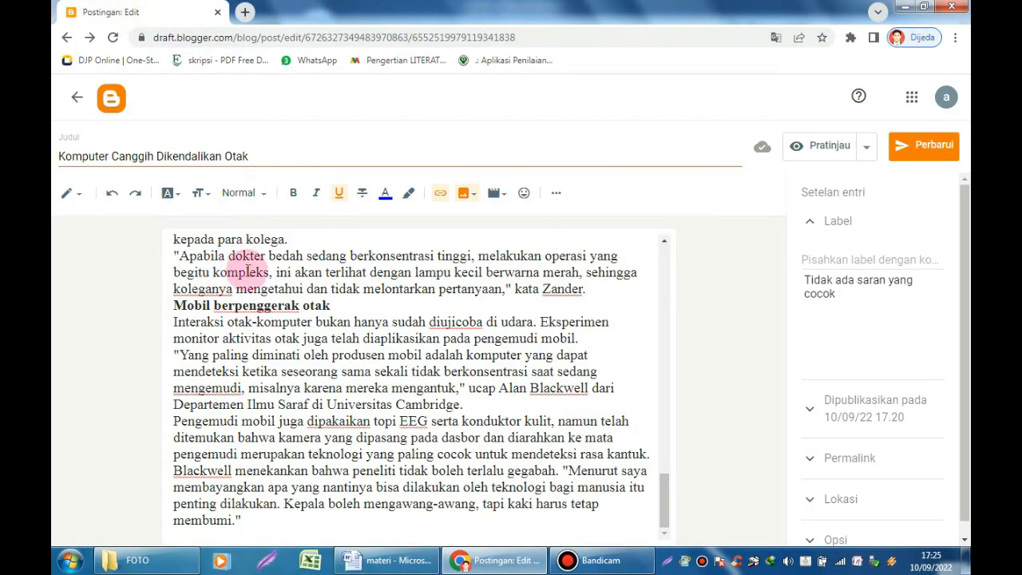
# Show the post's HTML source and return to the list of posts
pyautogui.click(78, 198)
pyautogui.click(99, 168)
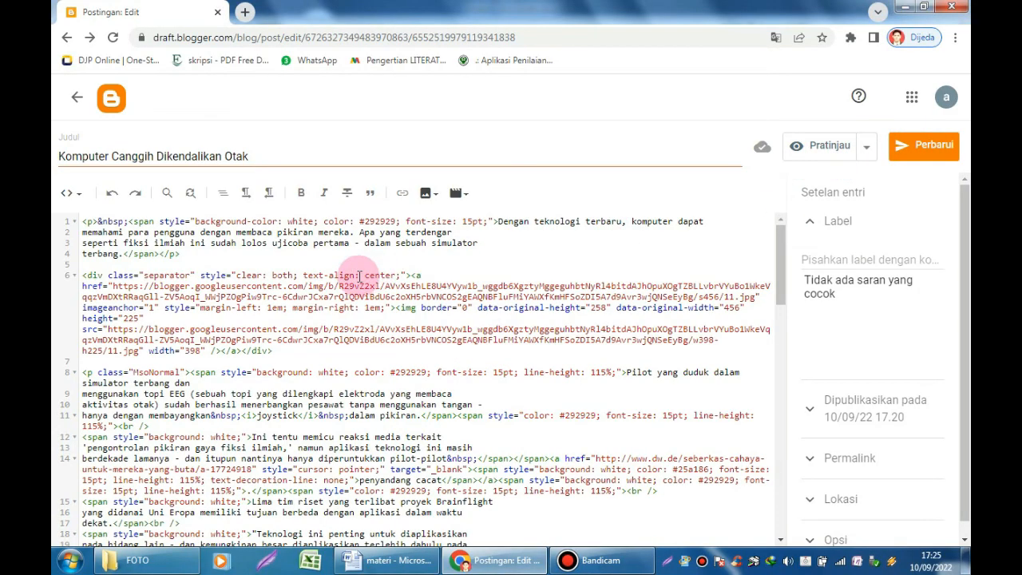
pyautogui.click(77, 100)
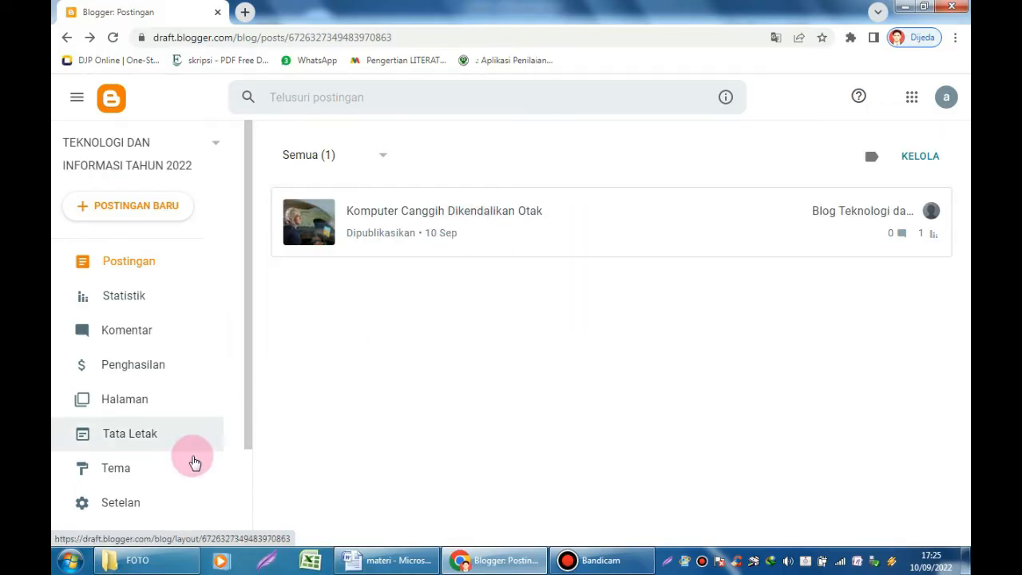
# Open the public blog and examine its home page with the post preview
pyautogui.scroll(-3, 194, 463)
pyautogui.click(136, 447)
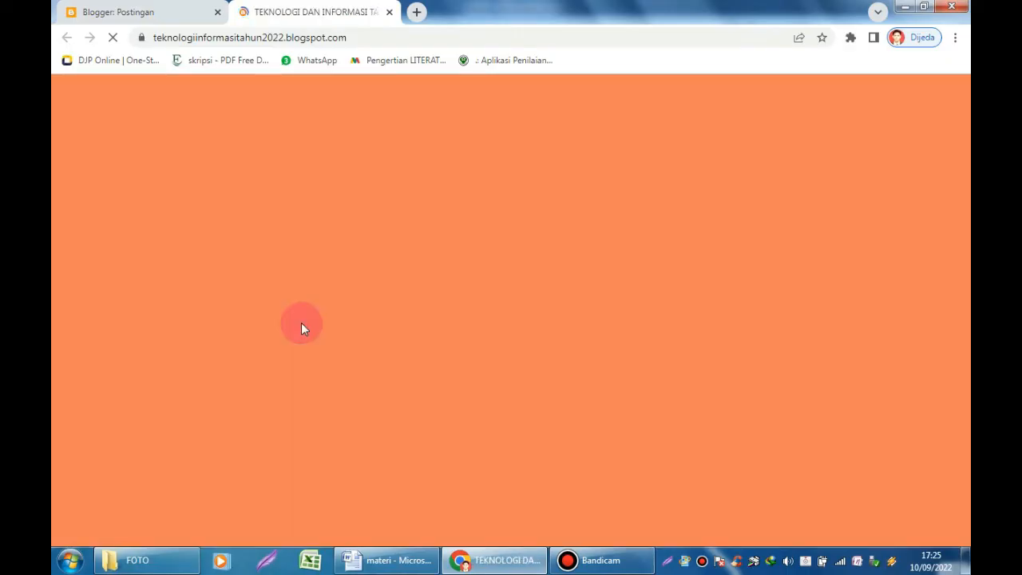
pyautogui.scroll(-4, 432, 348)
pyautogui.scroll(5, 435, 319)
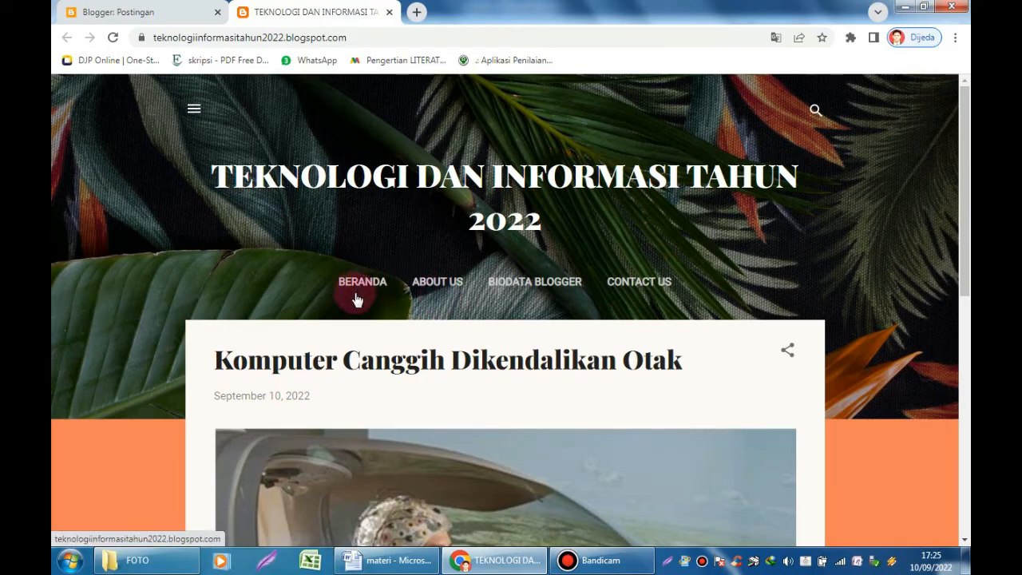
pyautogui.scroll(-6, 356, 299)
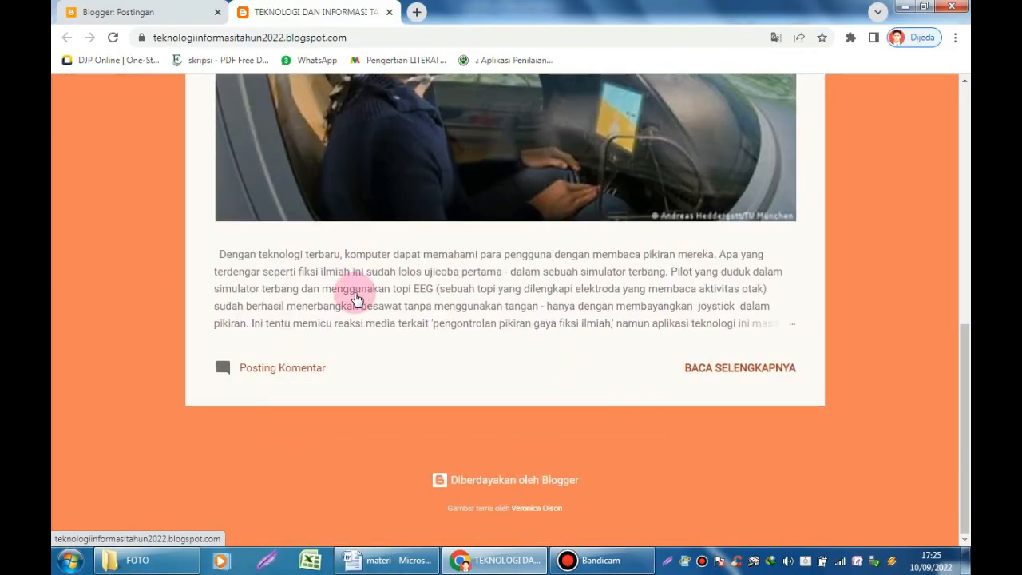
# Open the full post from its home page preview, check its pictures and return to the blog home page
pyautogui.click(740, 369)
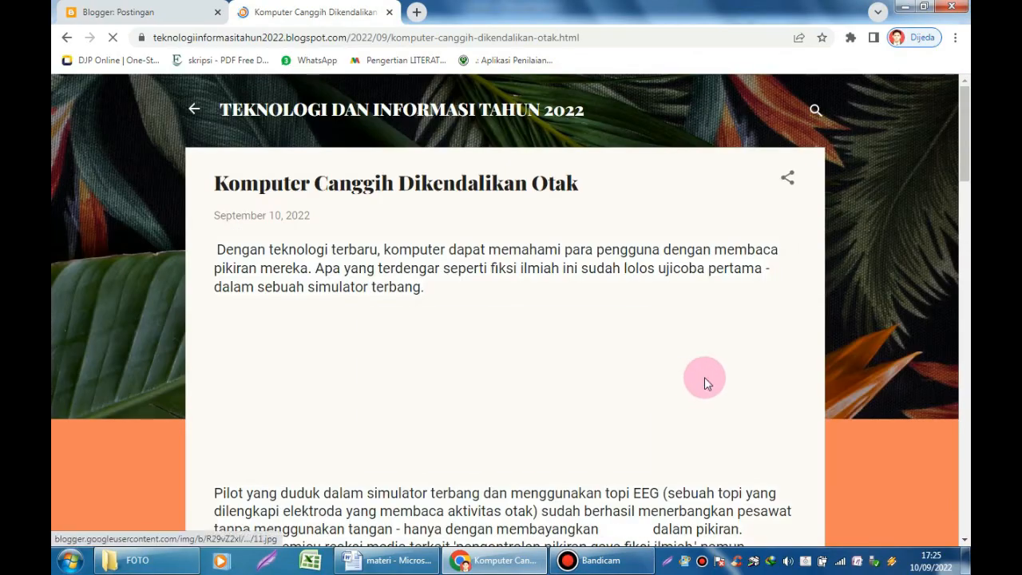
pyautogui.scroll(-15, 569, 361)
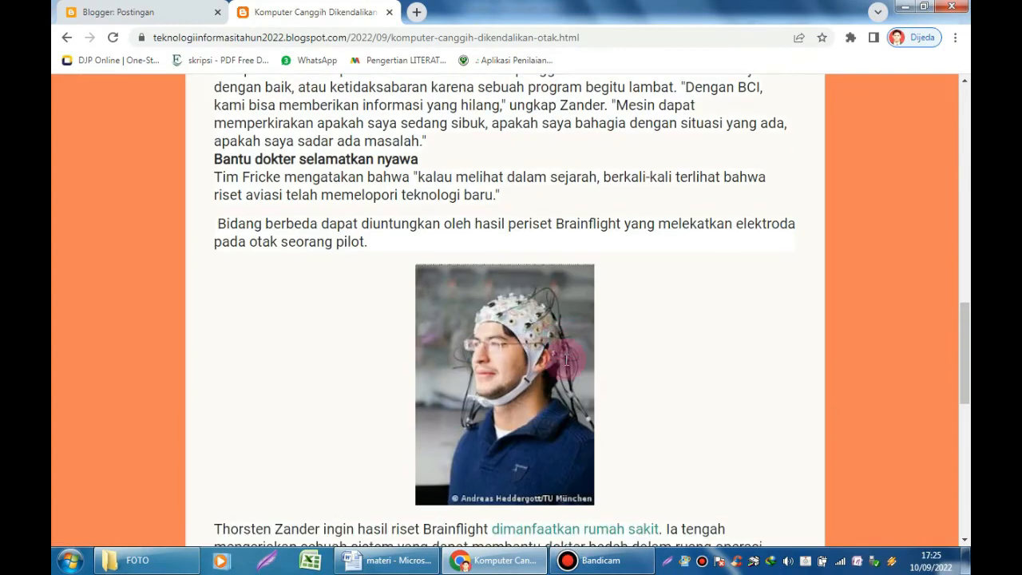
pyautogui.scroll(15, 565, 364)
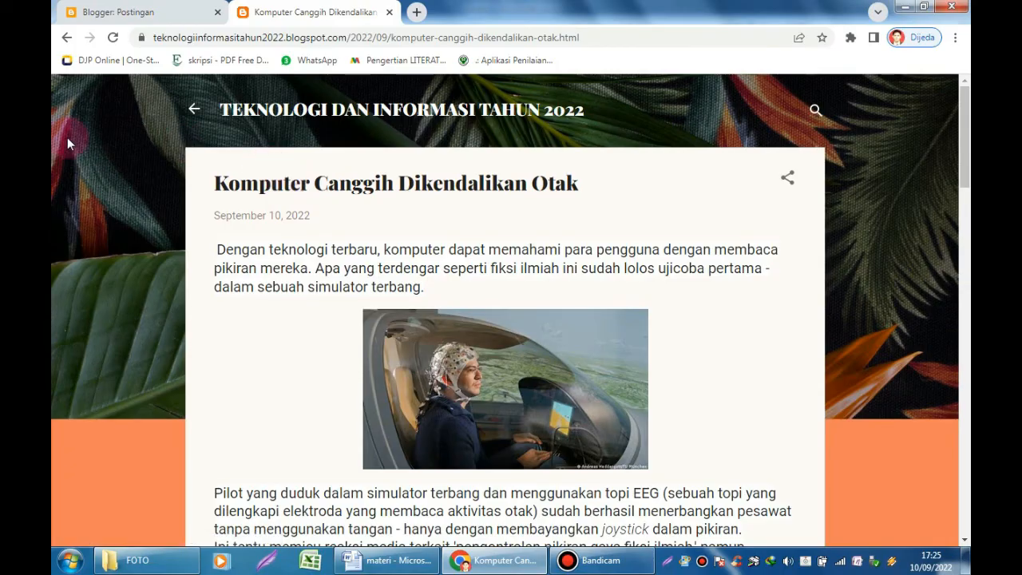
pyautogui.click(196, 111)
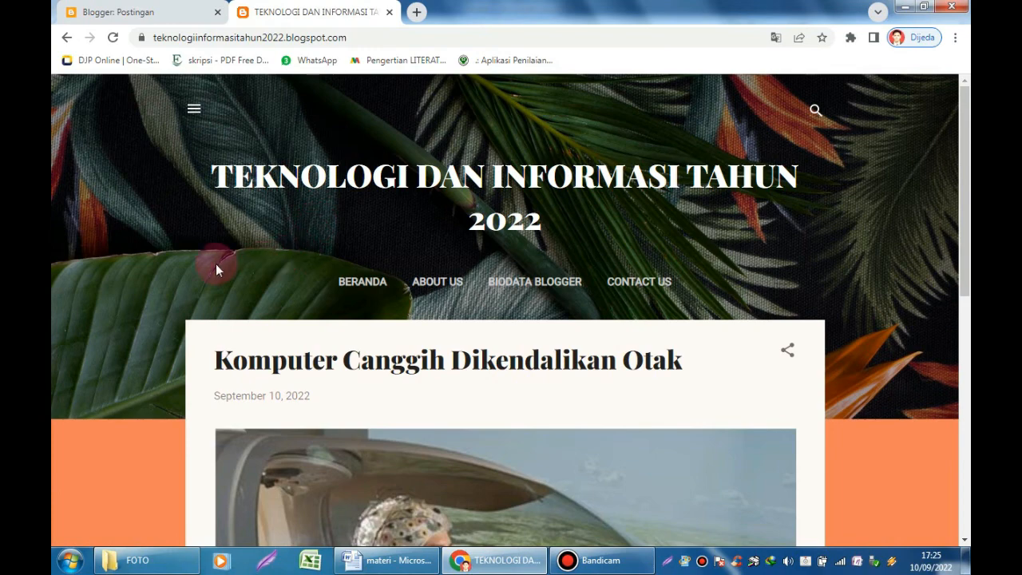
# Zoom the blog home page out to 80% and examine its layout with the profile and archive sidebar
pyautogui.scroll(-8, 215, 263)
pyautogui.scroll(5, 215, 263)
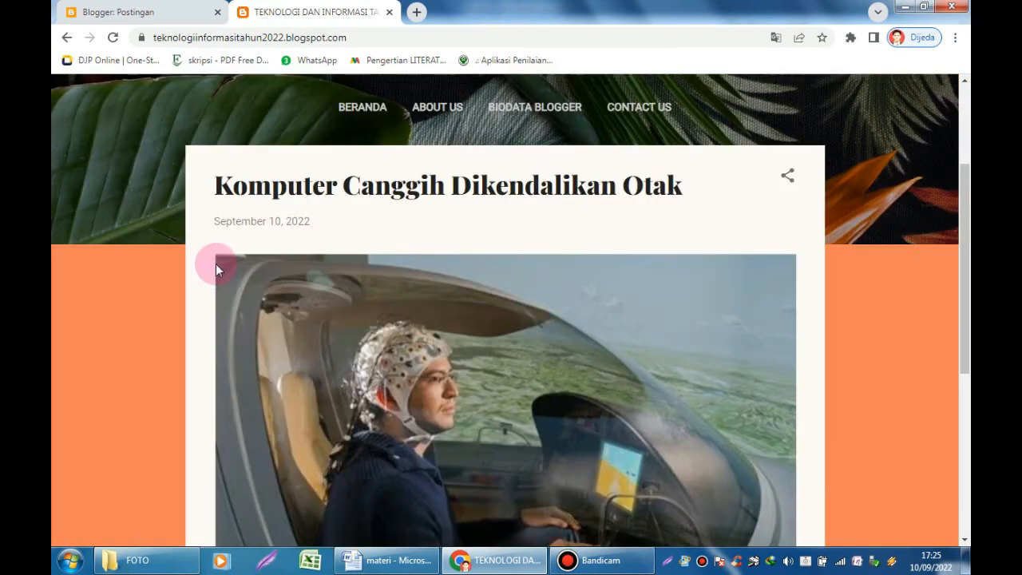
pyautogui.hotkey('ctrl', '-')
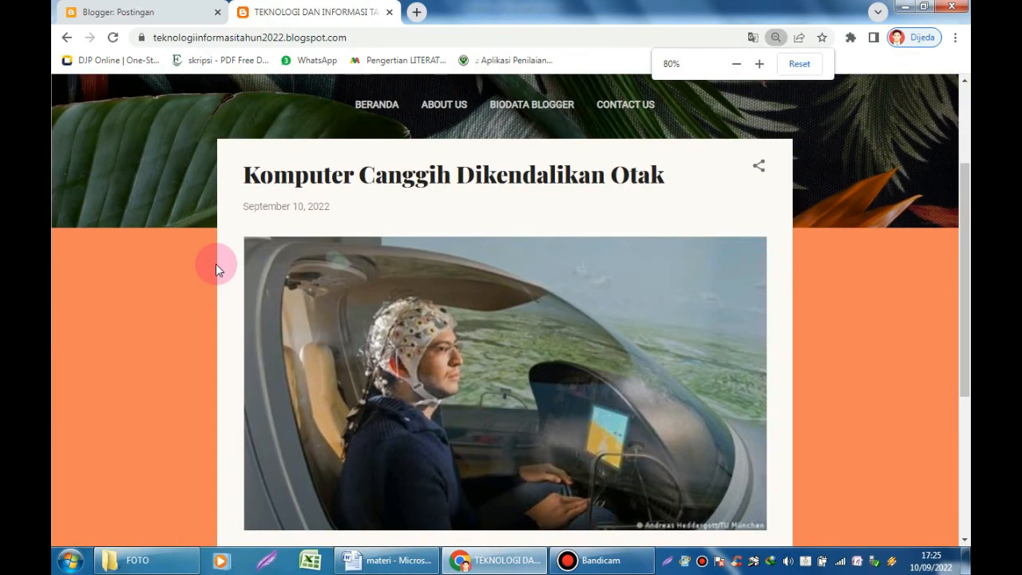
pyautogui.hotkey('ctrl', '-')
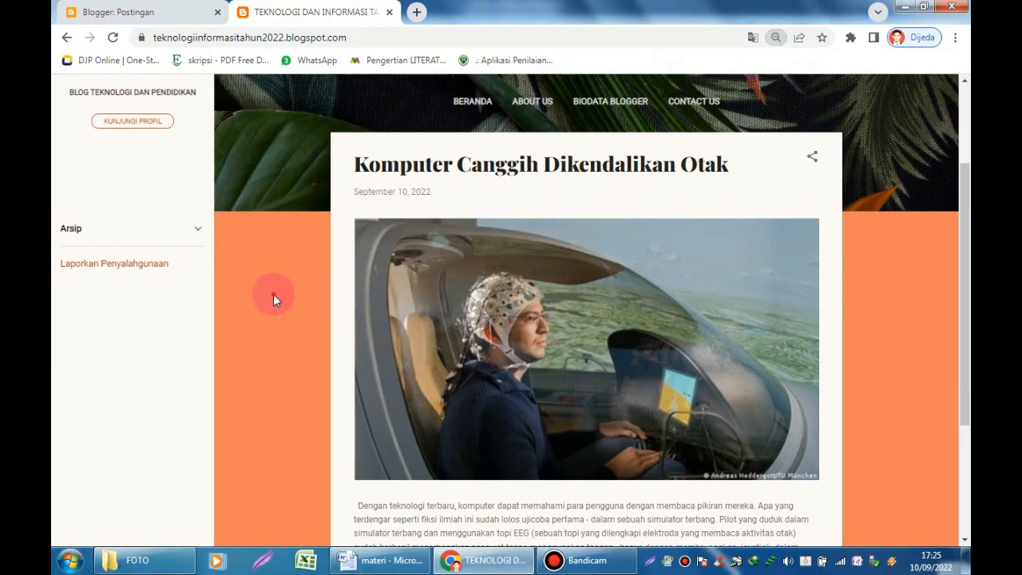
pyautogui.click(274, 294)
pyautogui.scroll(-2, 367, 326)
pyautogui.scroll(4, 366, 325)
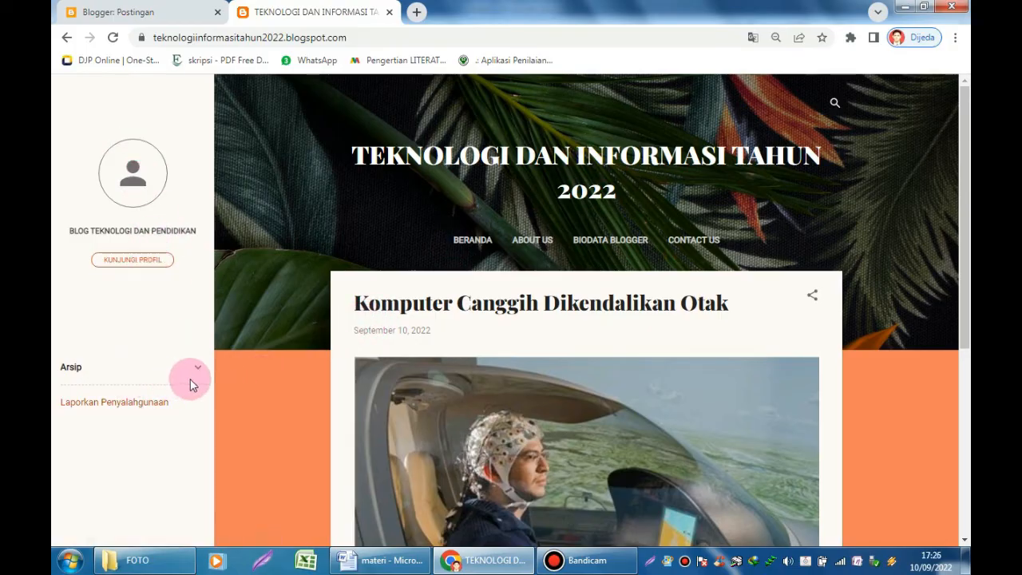
# Expand the Arsip list in the blog sidebar to view its months and collapse it again
pyautogui.scroll(-1, 332, 248)
pyautogui.scroll(-2, 331, 242)
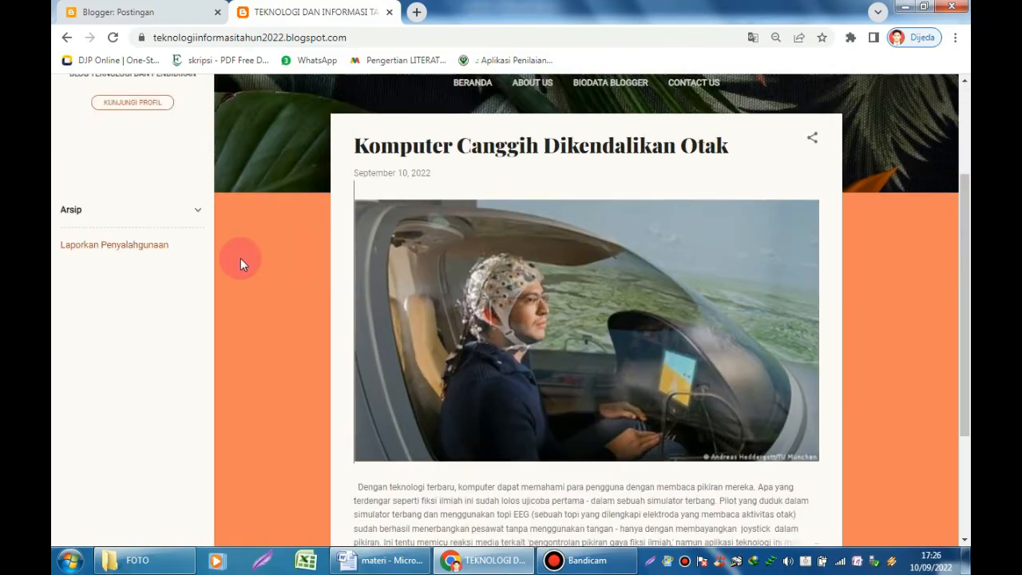
pyautogui.scroll(3, 242, 263)
pyautogui.click(203, 370)
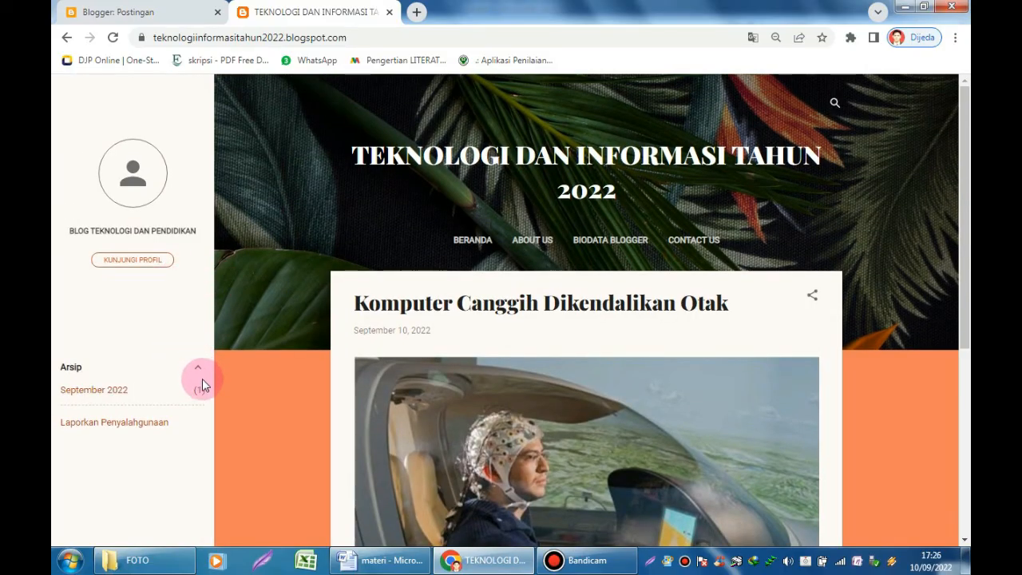
pyautogui.click(201, 370)
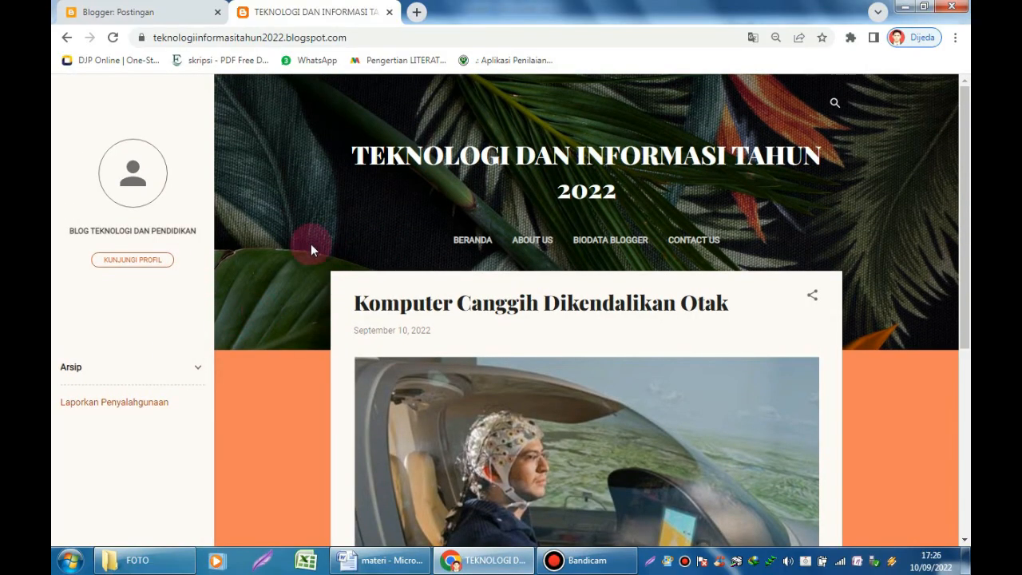
# Show the blog's search field and close it without searching
pyautogui.click(835, 102)
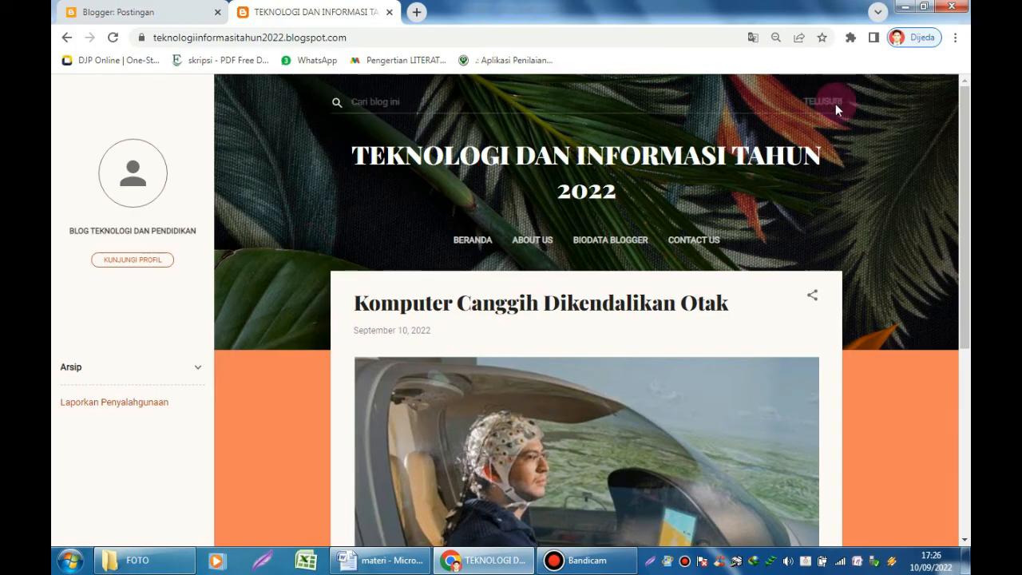
pyautogui.click(901, 218)
pyautogui.scroll(-2, 901, 218)
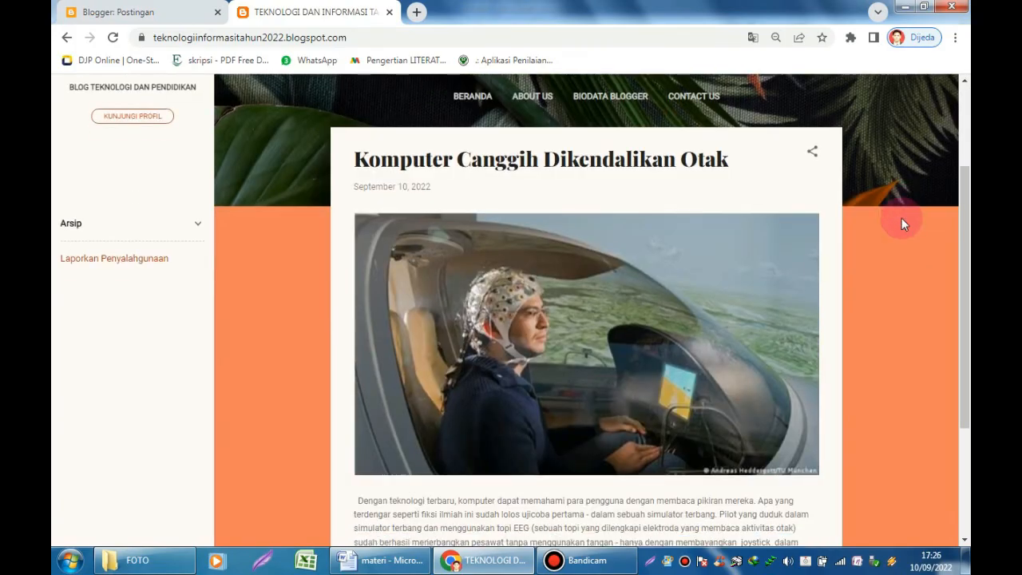
# Restore the page zoom to 100% and reload the blog home page through Beranda to view the post preview
pyautogui.scroll(-2, 901, 223)
pyautogui.hotkey('ctrl', '+')
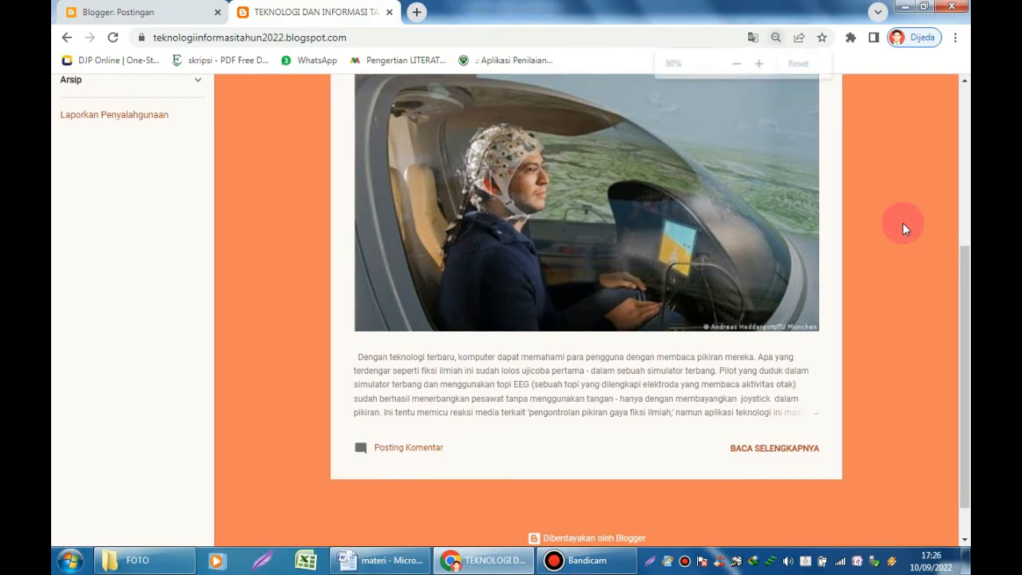
pyautogui.hotkey('ctrl', '+')
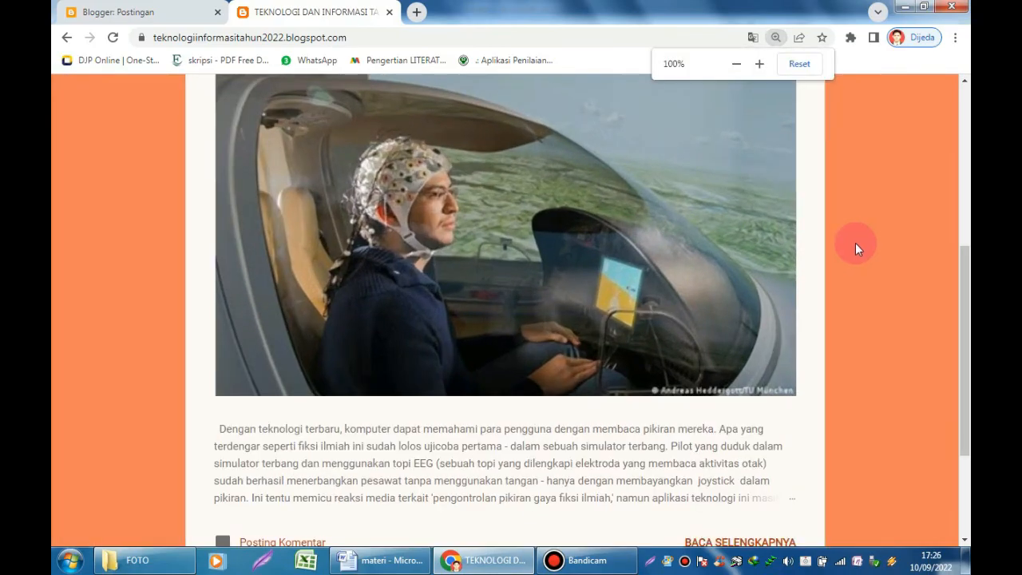
pyautogui.scroll(5, 855, 242)
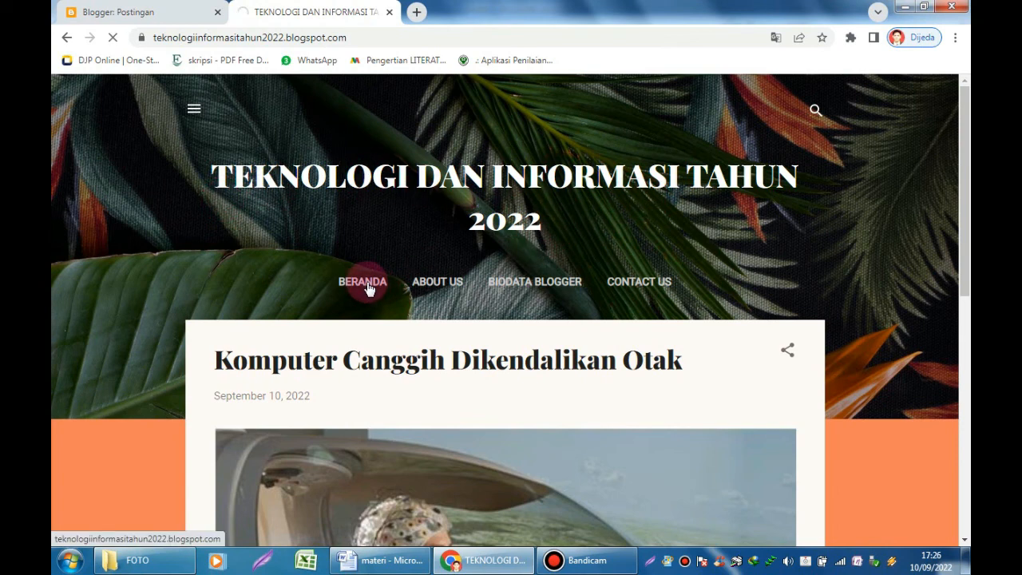
pyautogui.scroll(-7, 367, 287)
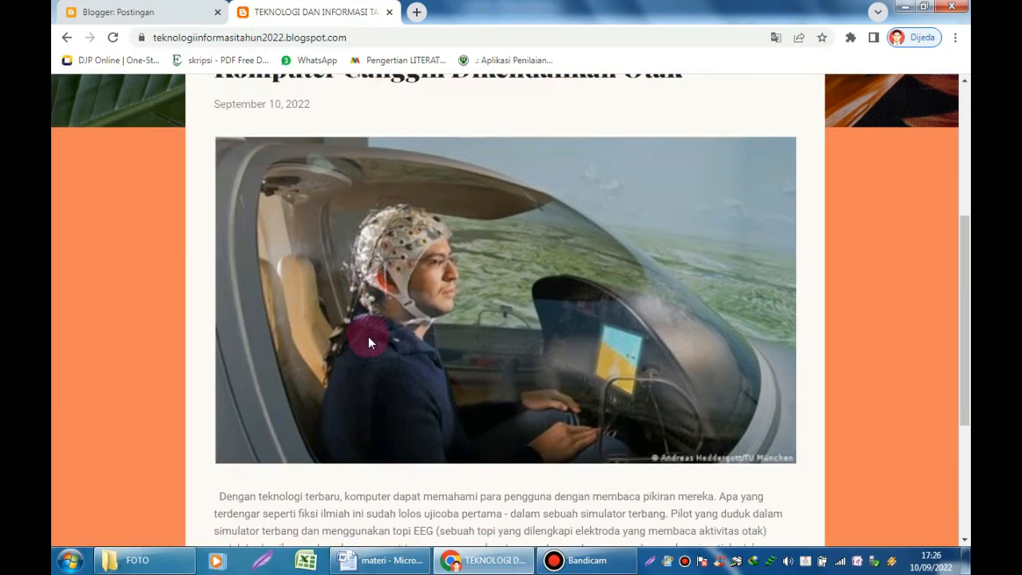
# Open the blog's About Us and Biodata Blogger pages and look through their published content
pyautogui.scroll(6, 368, 335)
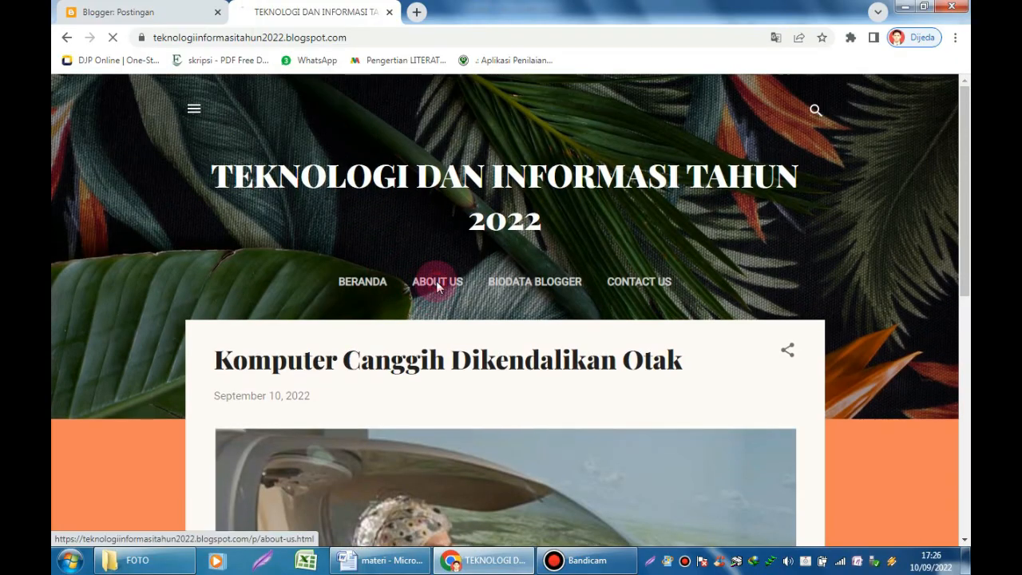
pyautogui.click(436, 280)
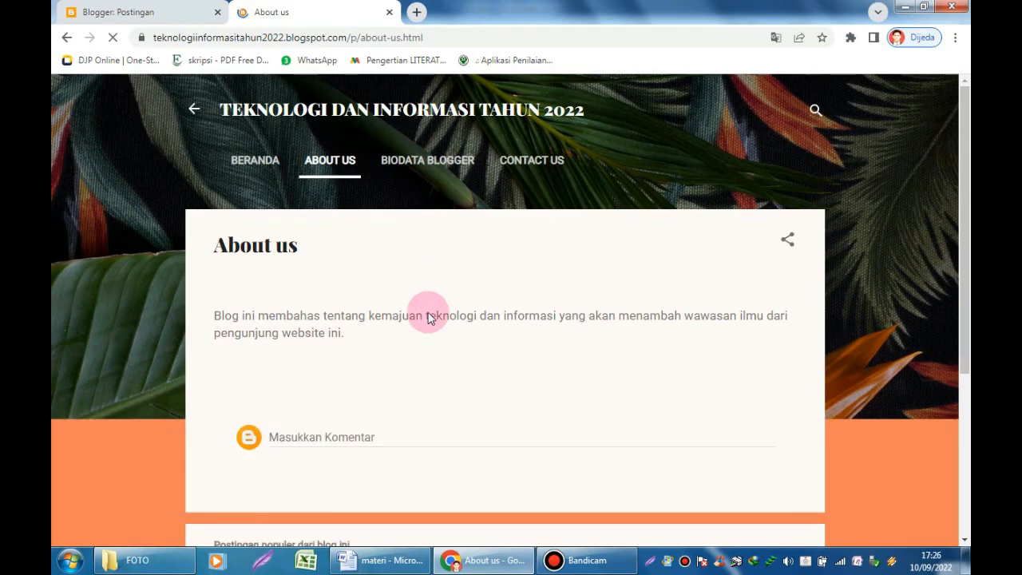
pyautogui.click(431, 163)
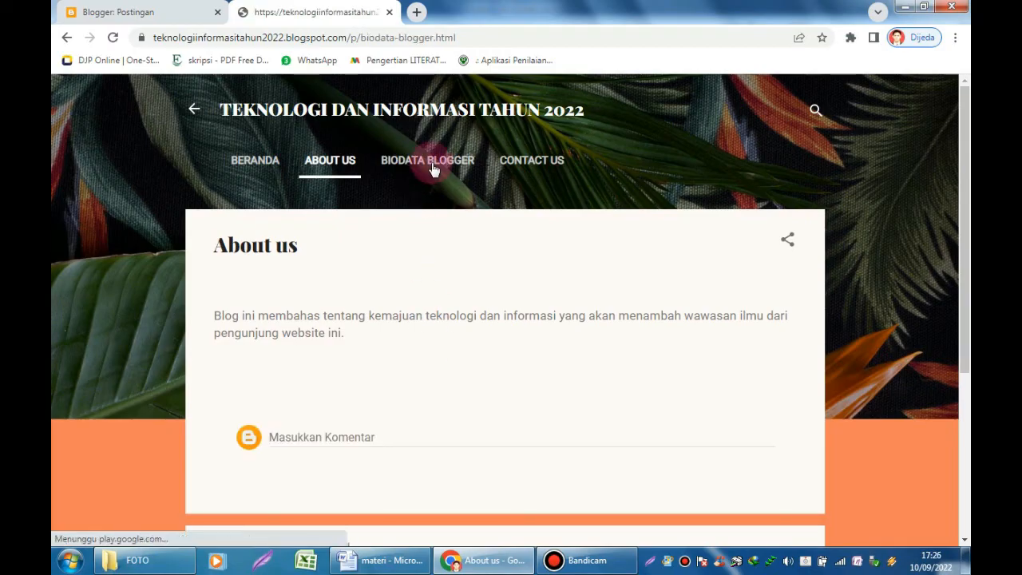
pyautogui.scroll(-3, 417, 319)
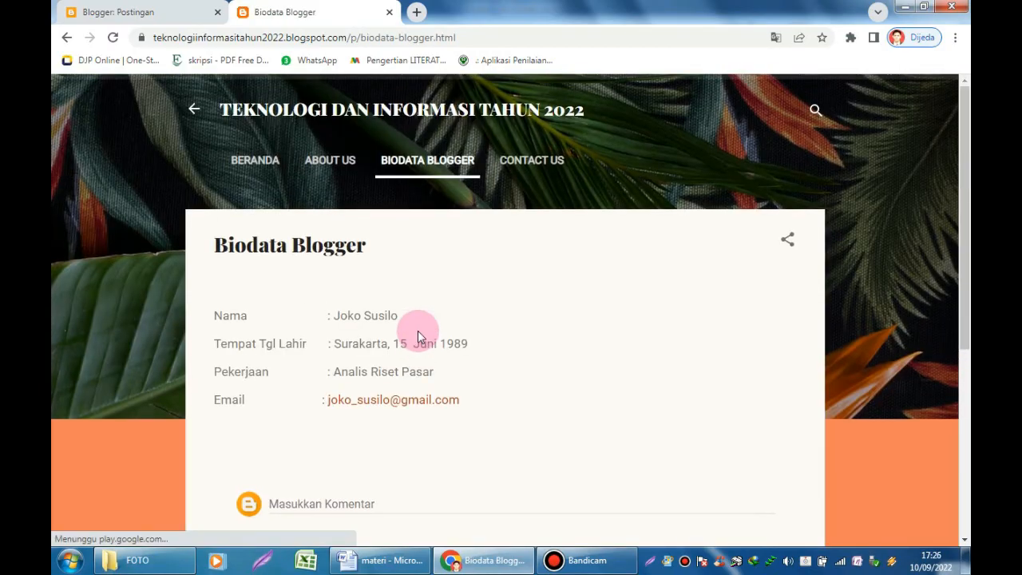
pyautogui.scroll(-5, 417, 332)
pyautogui.scroll(3, 417, 332)
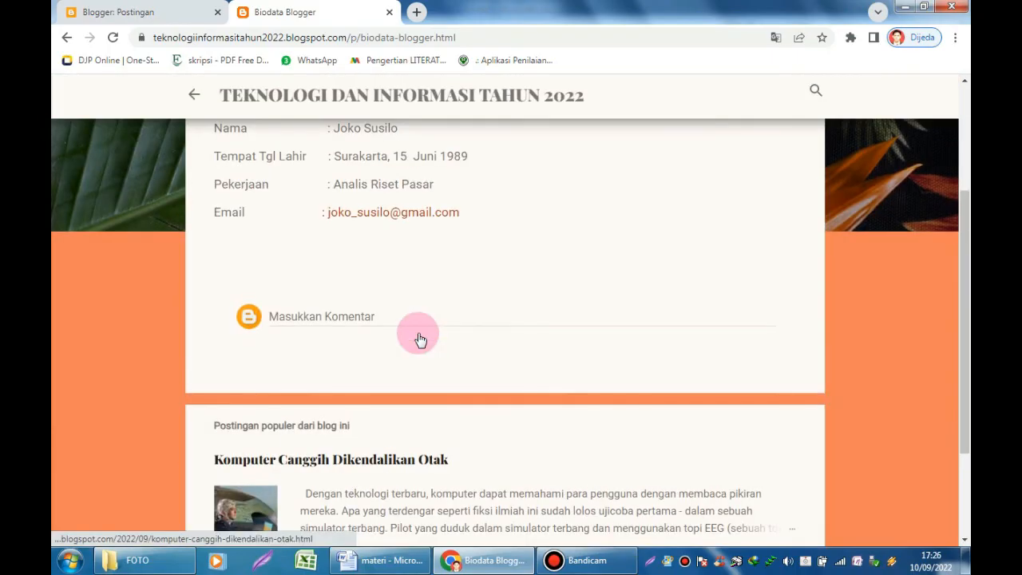
pyautogui.scroll(2, 417, 333)
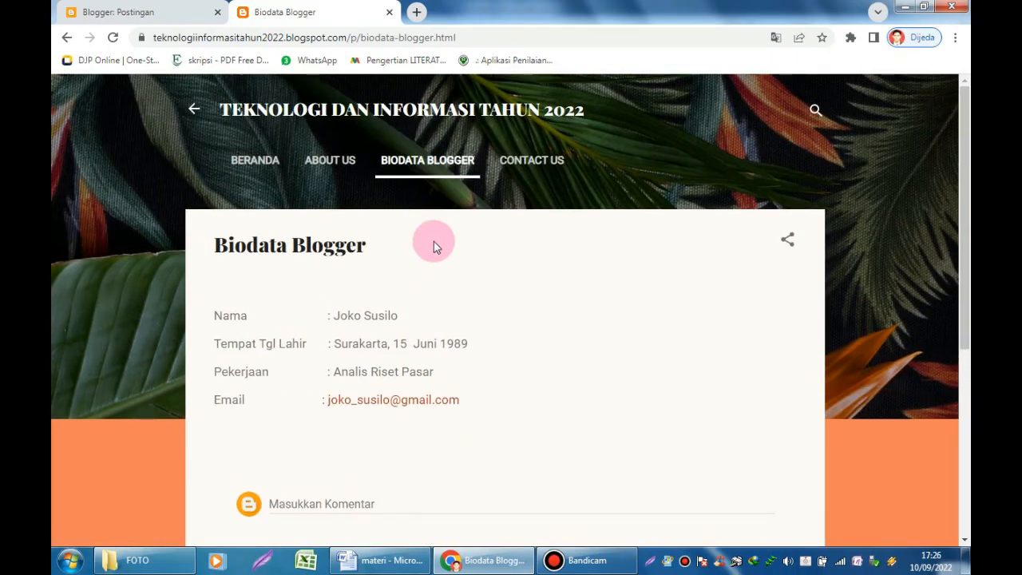
# Open the blog's Contact Us page and examine the contact details, comment area and popular posts section
pyautogui.click(519, 163)
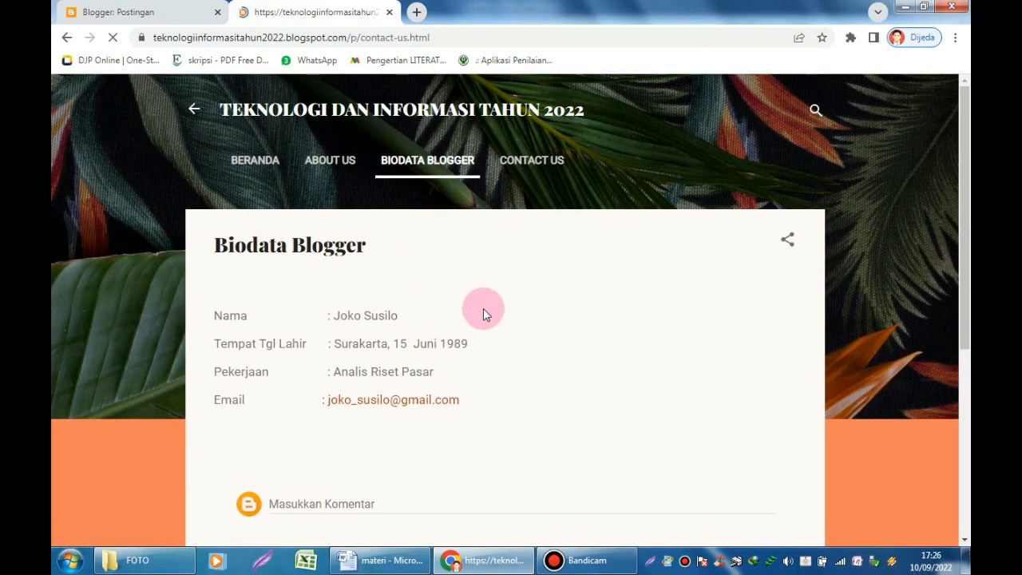
pyautogui.scroll(-5, 483, 308)
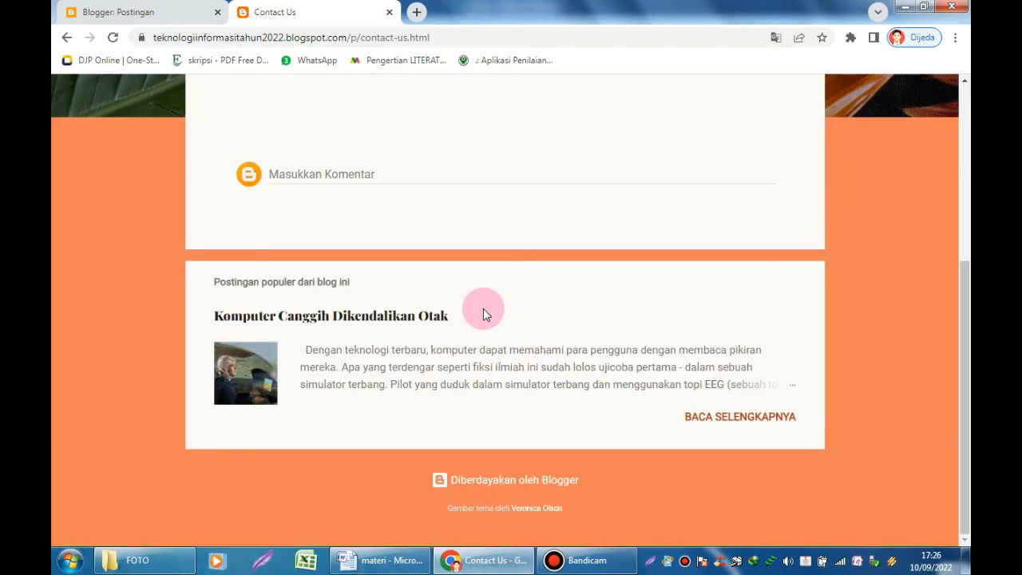
pyautogui.scroll(5, 483, 309)
pyautogui.scroll(-5, 497, 381)
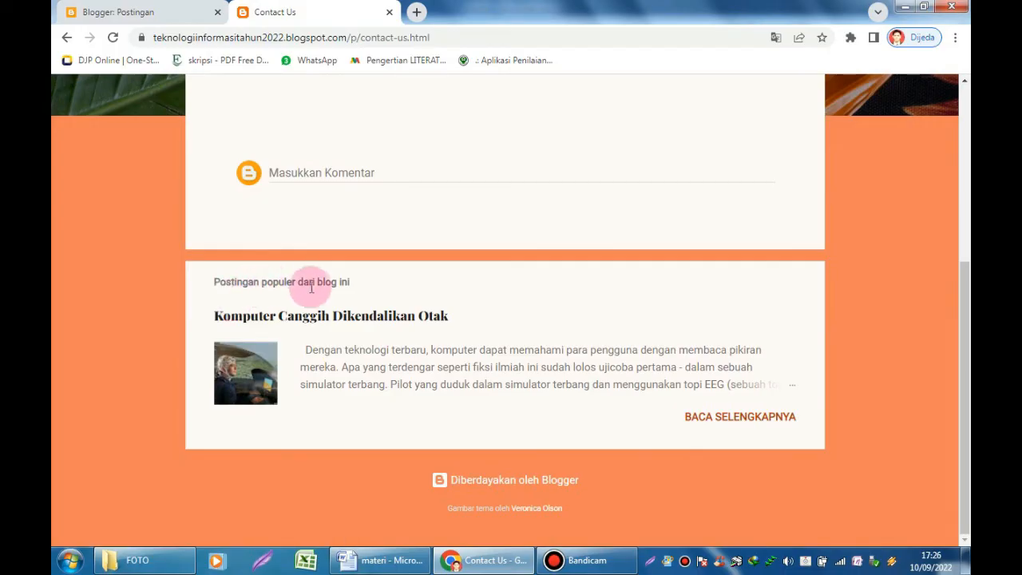
pyautogui.scroll(5, 356, 311)
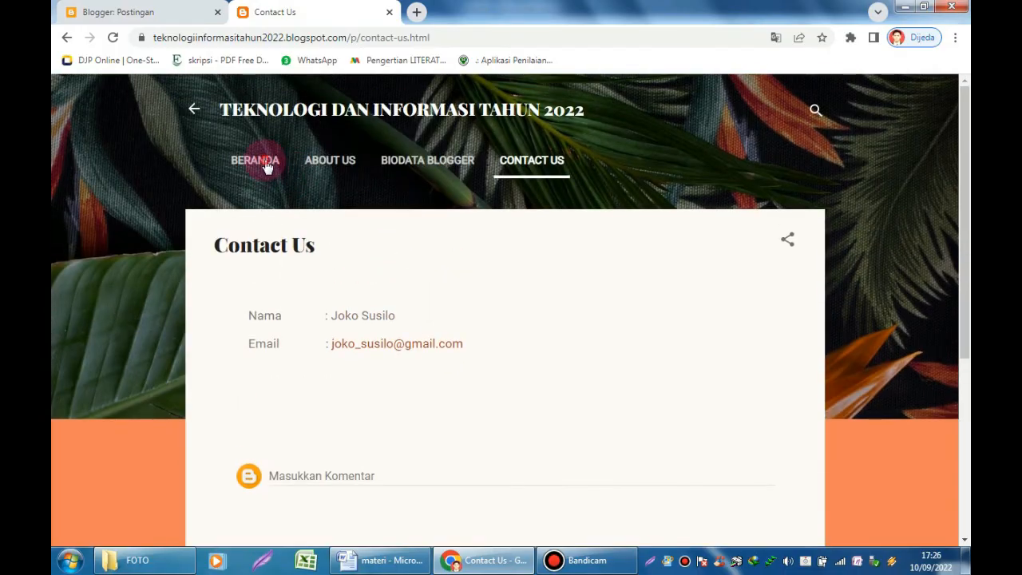
# Return to the blog home page through Beranda and select the blog's web address
pyautogui.click(268, 167)
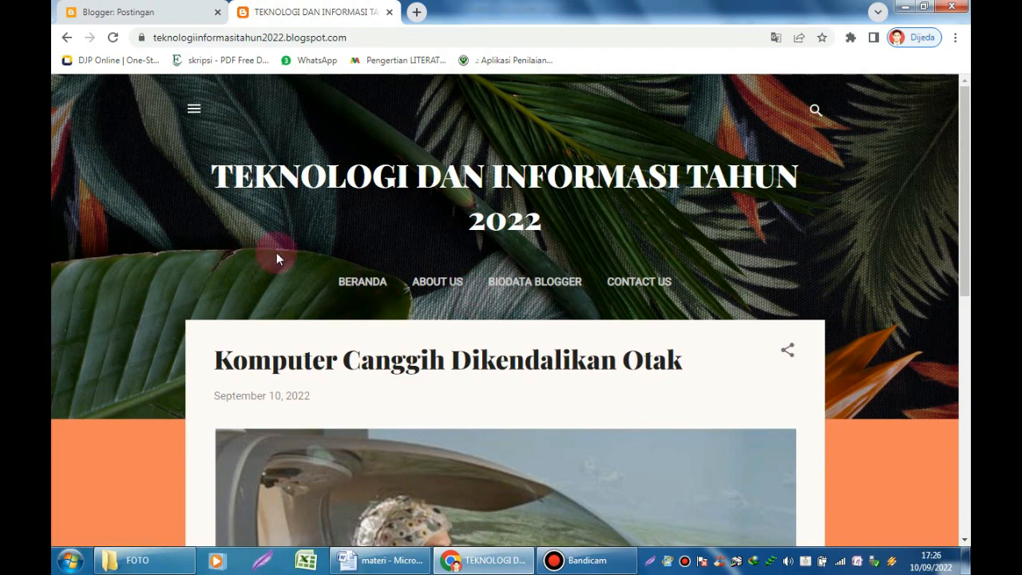
pyautogui.scroll(-4, 292, 328)
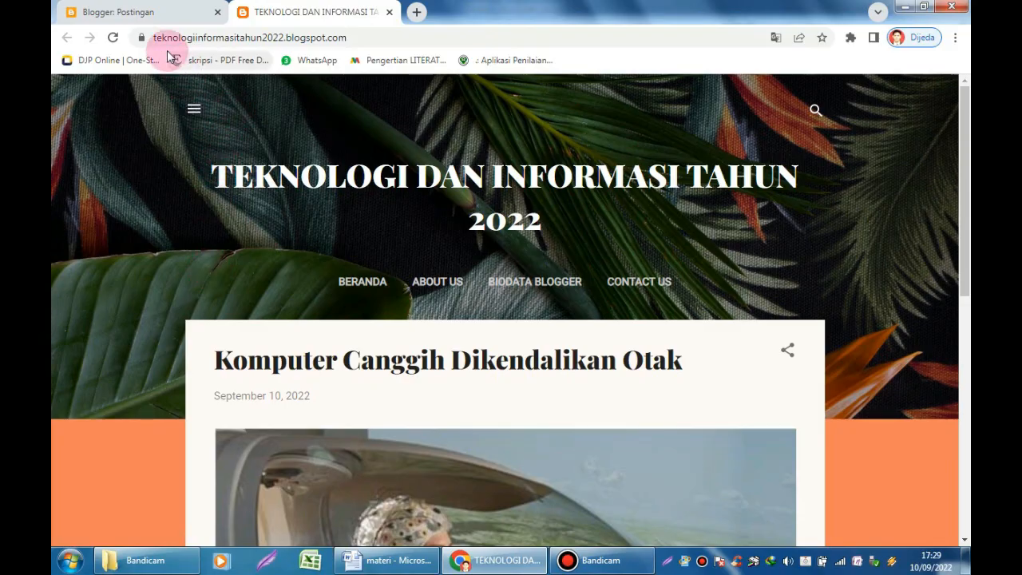
pyautogui.click(369, 37)
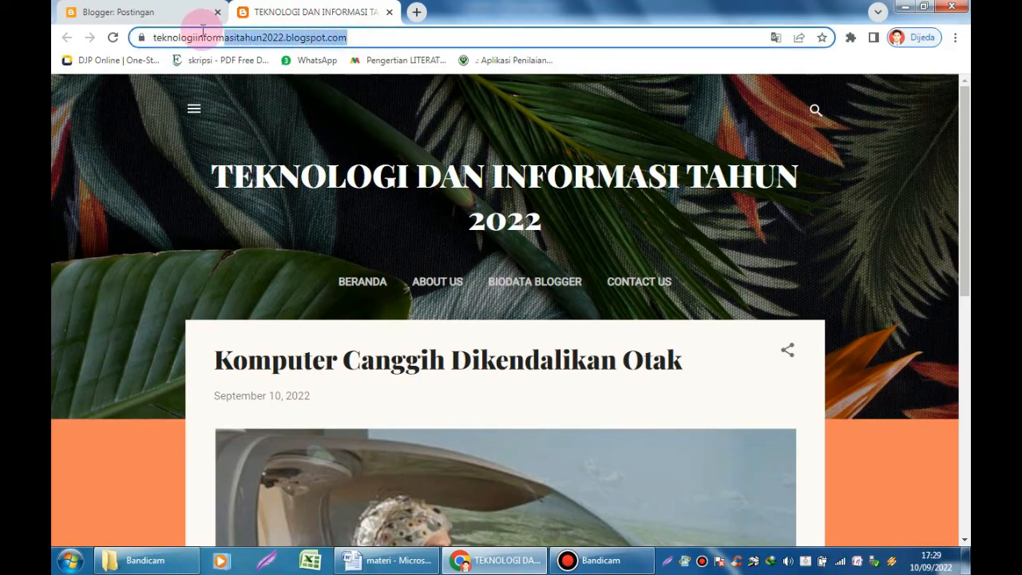